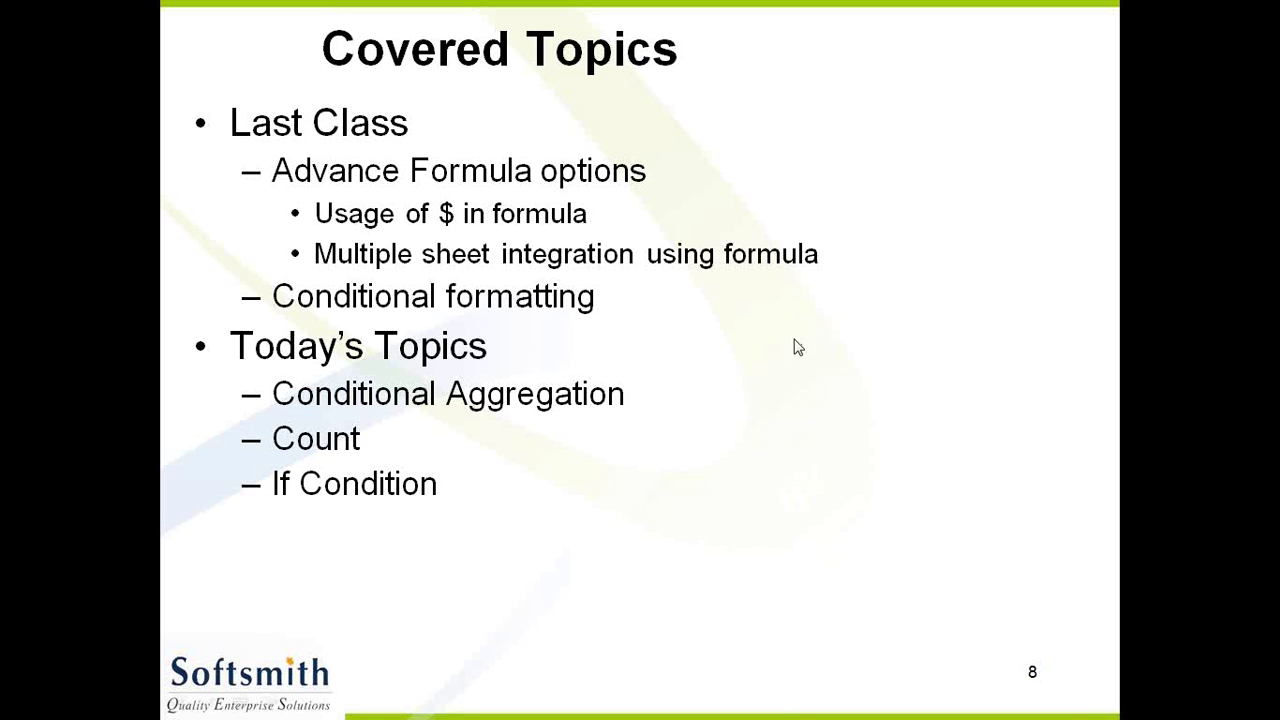
Switch from the PowerPoint Covered Topics slide to the Excel workbook Book1 showing the May sheet
left_click(598, 708)
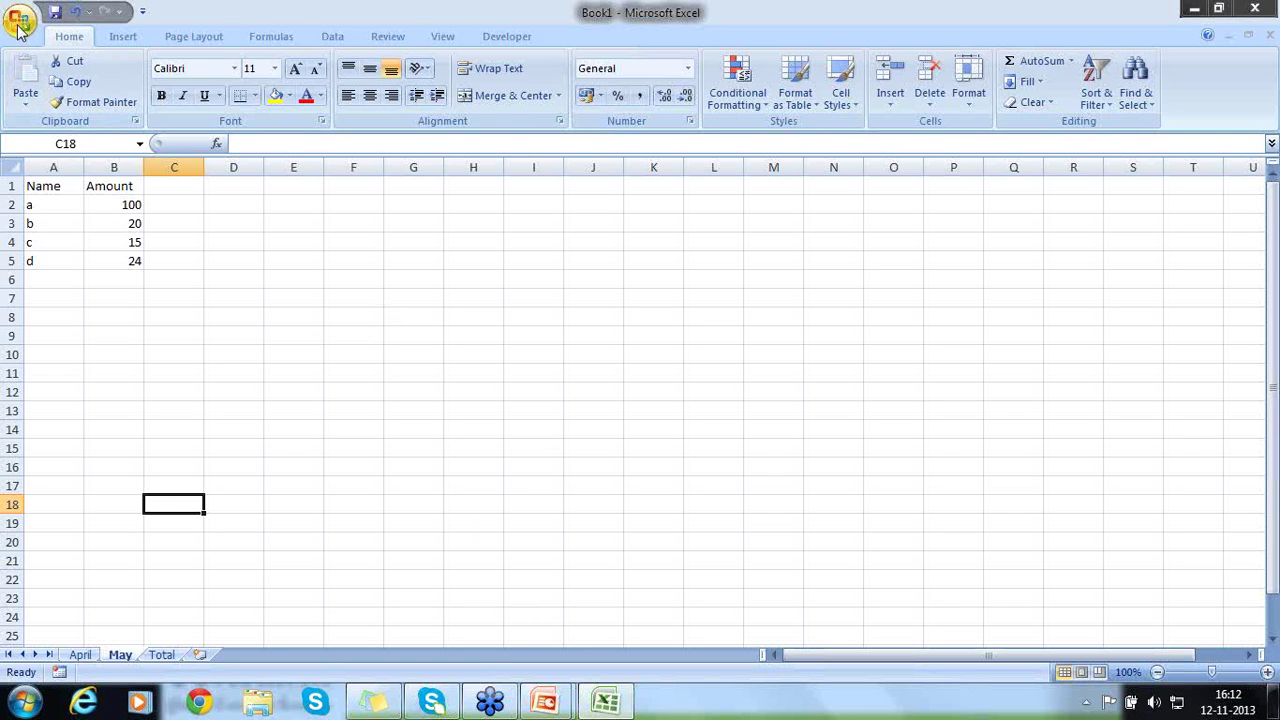
Insert a new blank worksheet, Sheet4, after the Total sheet
left_click(203, 655)
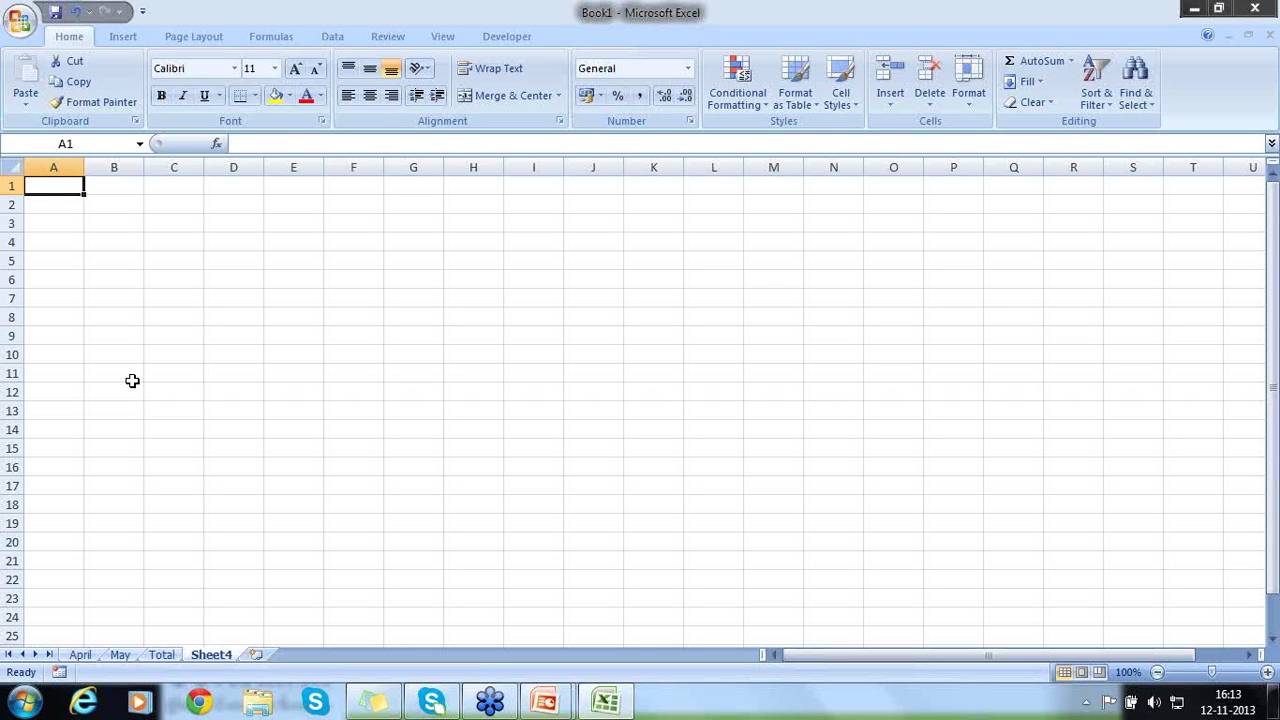
Enter the headings Name and Amount in A1 and B1
type("Name")
key("Tab")
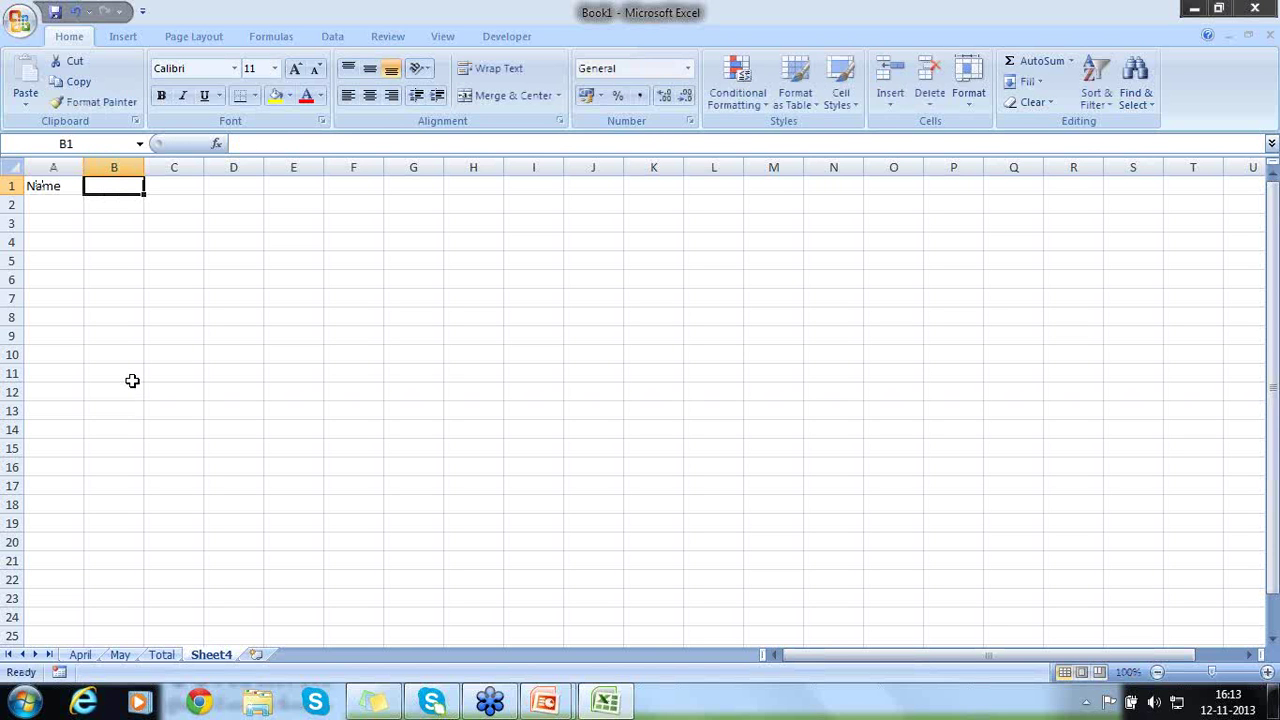
type("Amount")
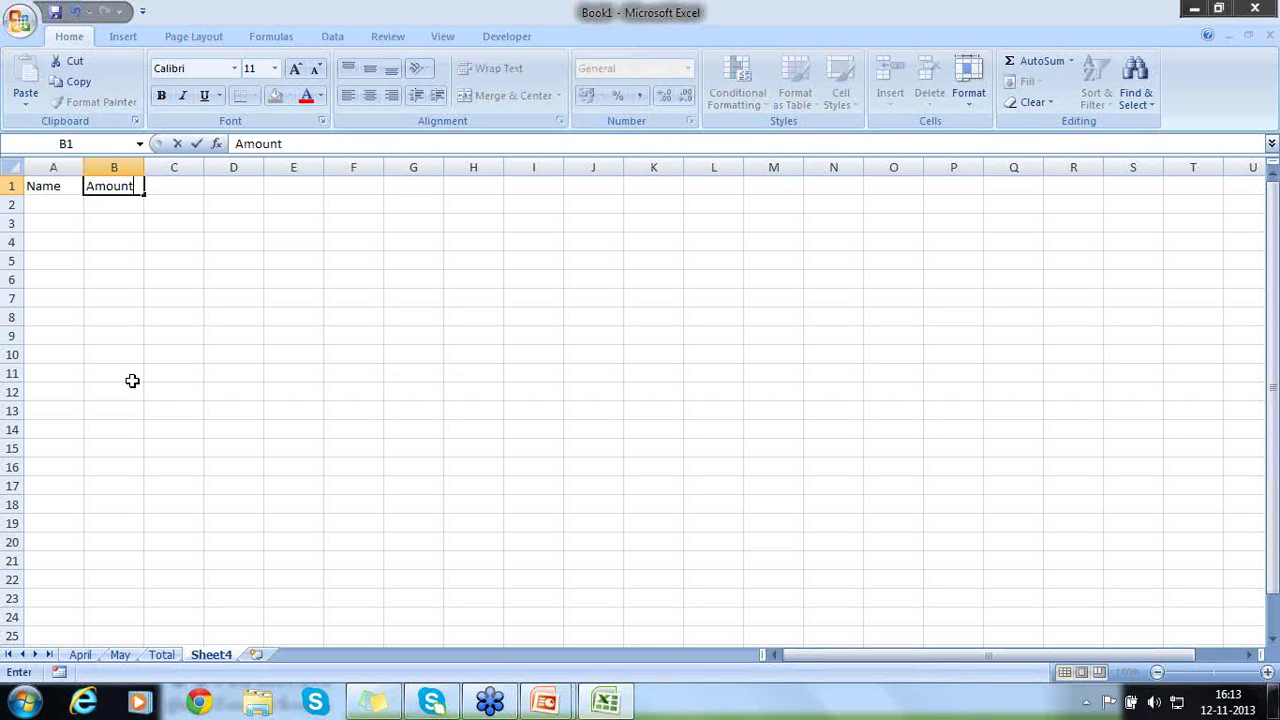
key("Return")
List the names a, b, c, d, e, f, j, k, l down column A from A2
key("Left")
type("a")
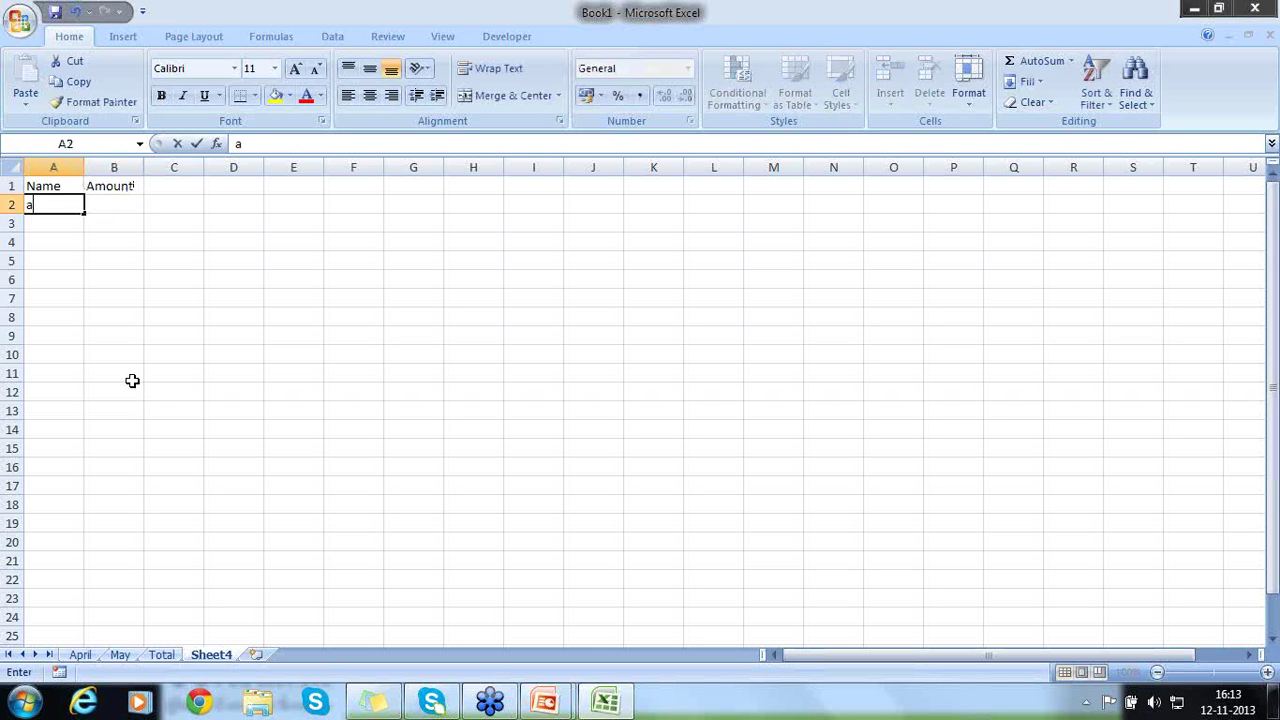
key("Return")
type("b")
key("Return")
type("c")
key("Return")
type("d")
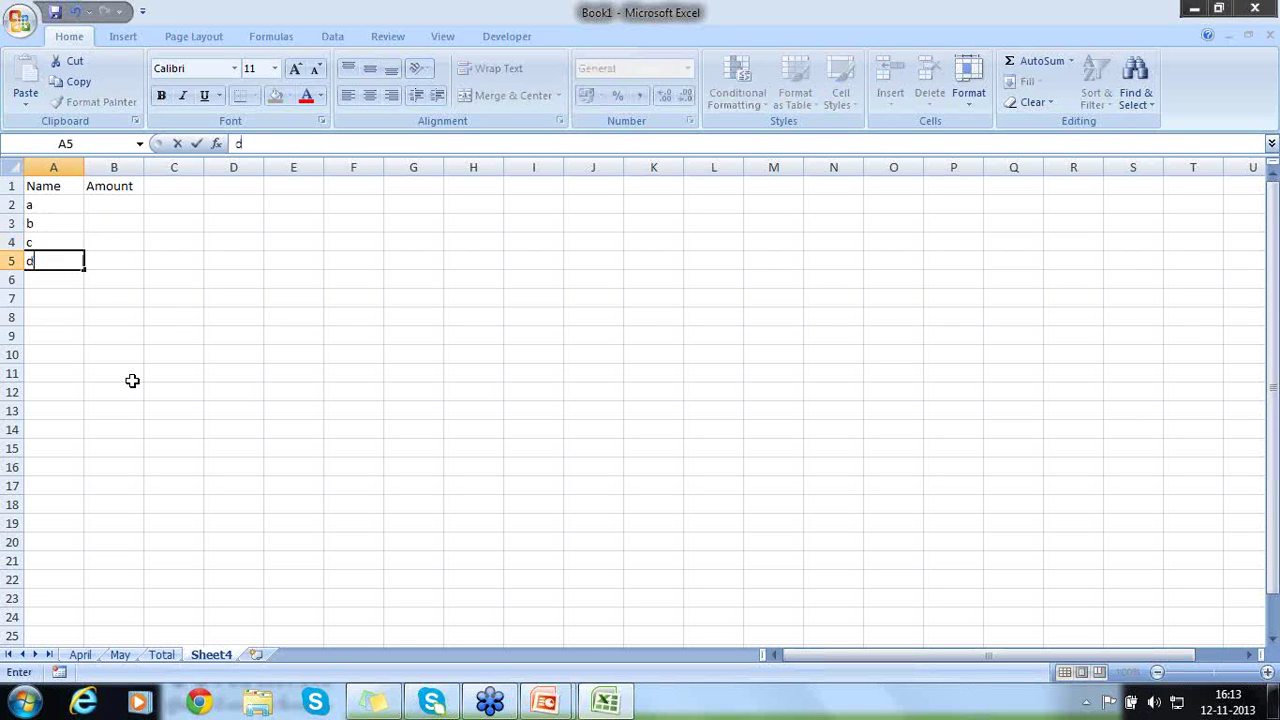
key("Return")
type("r")
key("Return")
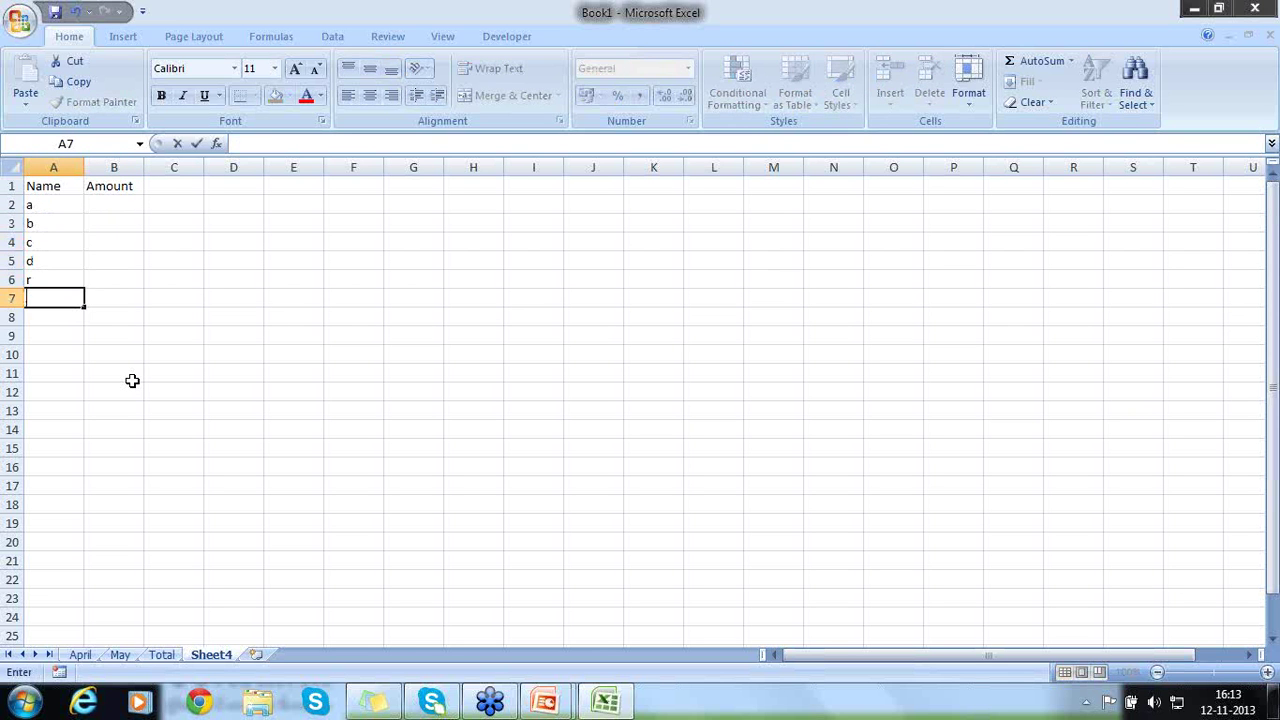
key("Up")
key("Up")
key("Down")
type("e")
key("Return")
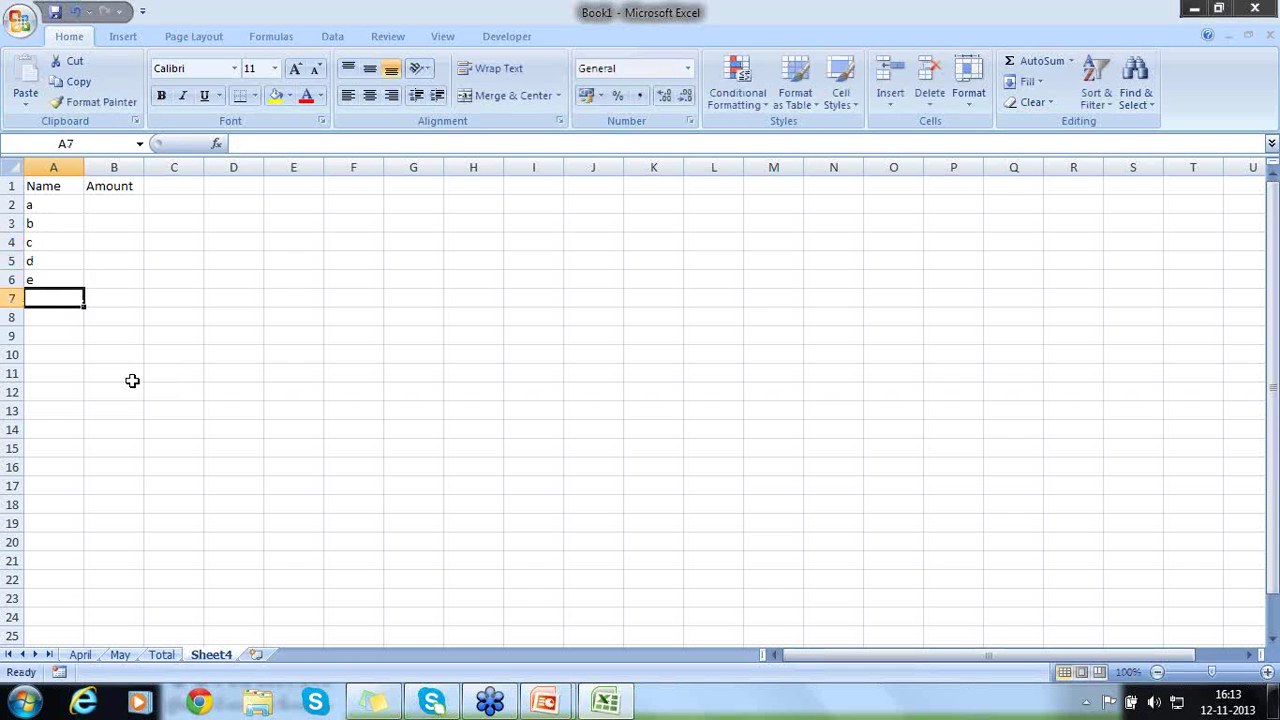
type("f")
key("Return")
type("j")
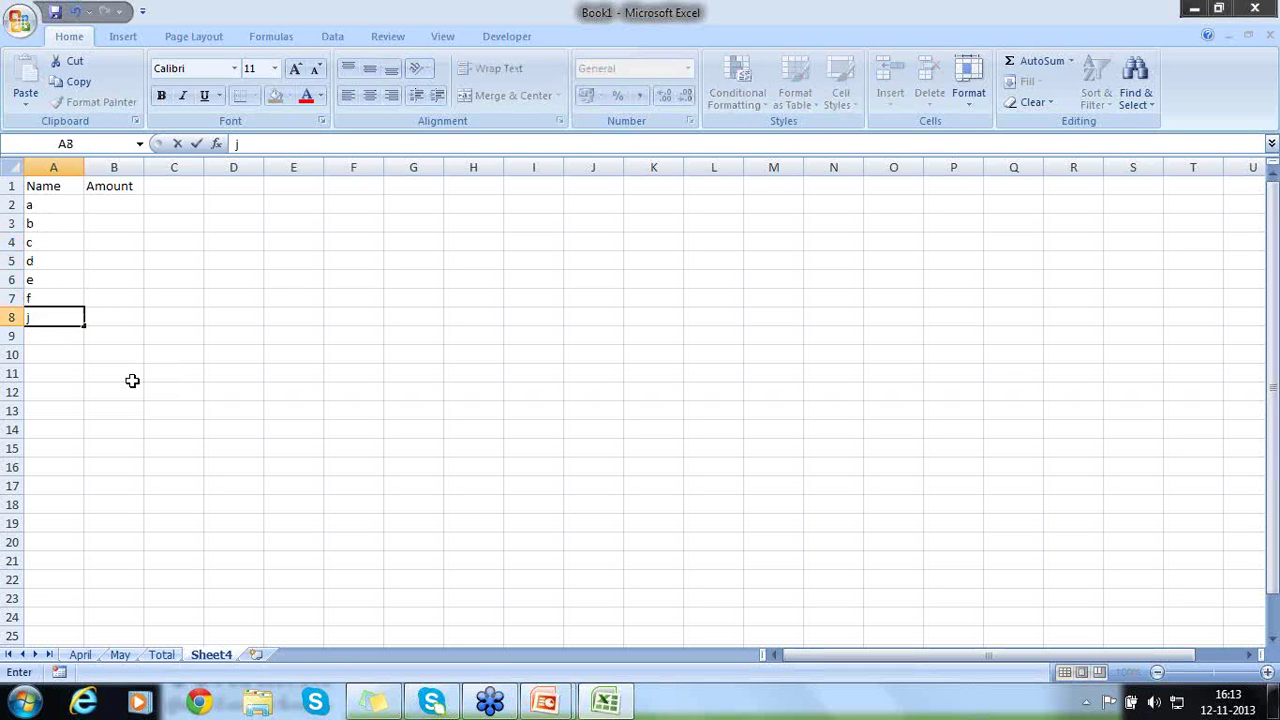
key("Return")
type("k")
key("Return")
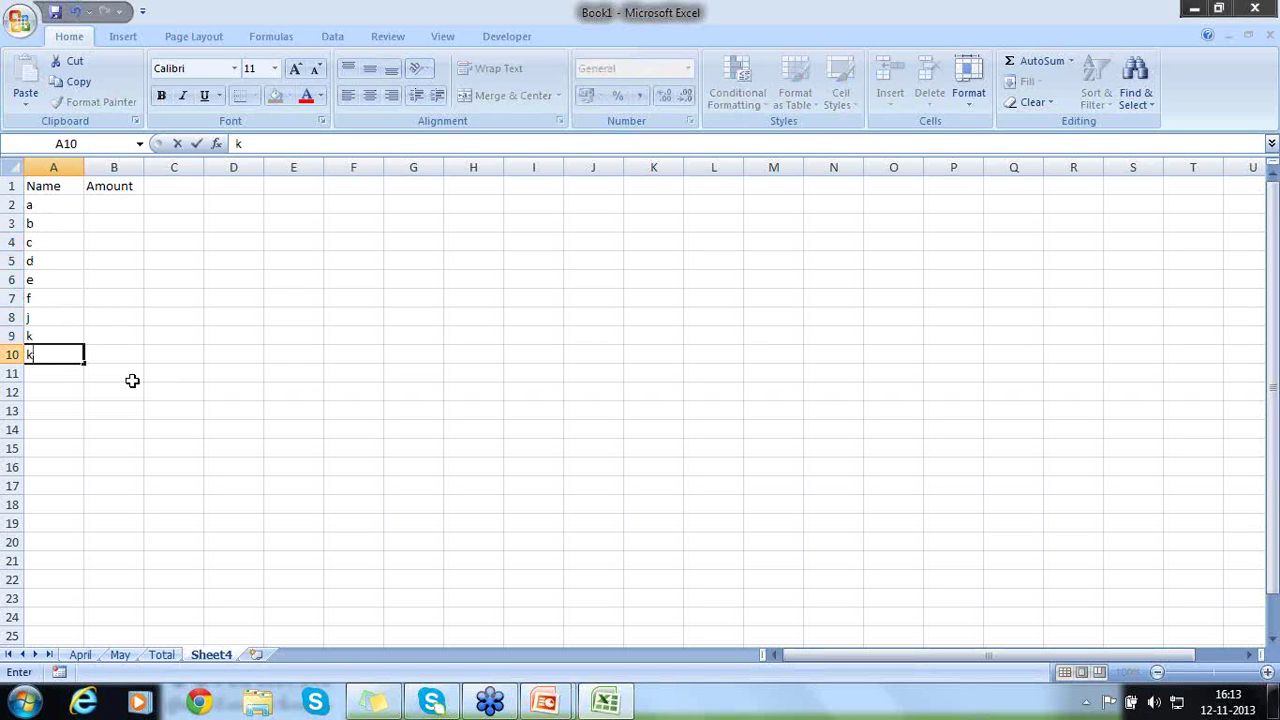
type("l")
key("Up")
key("Up")
key("Up")
key("Up")
key("Up")
key("Up")
key("Up")
key("Up")
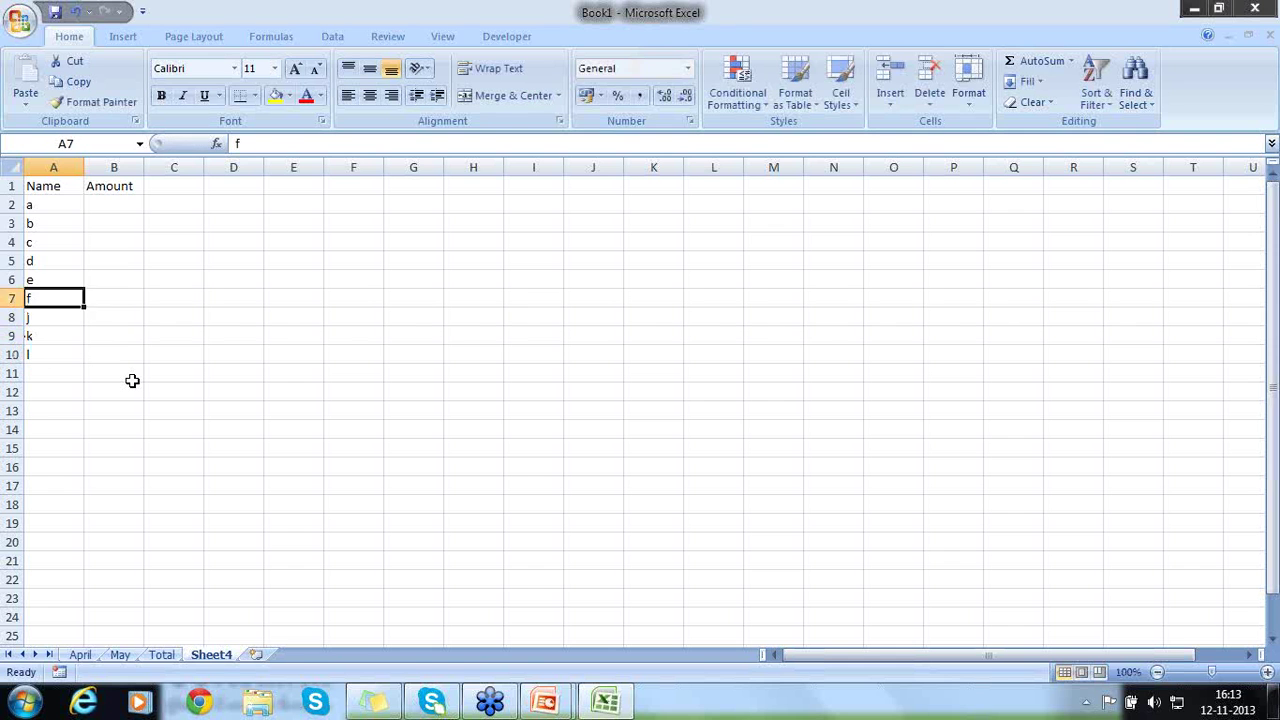
Enter the amounts 13, 2, 5, 4, 5, 6, 4, 7, 9 down B2:B10
key("Right")
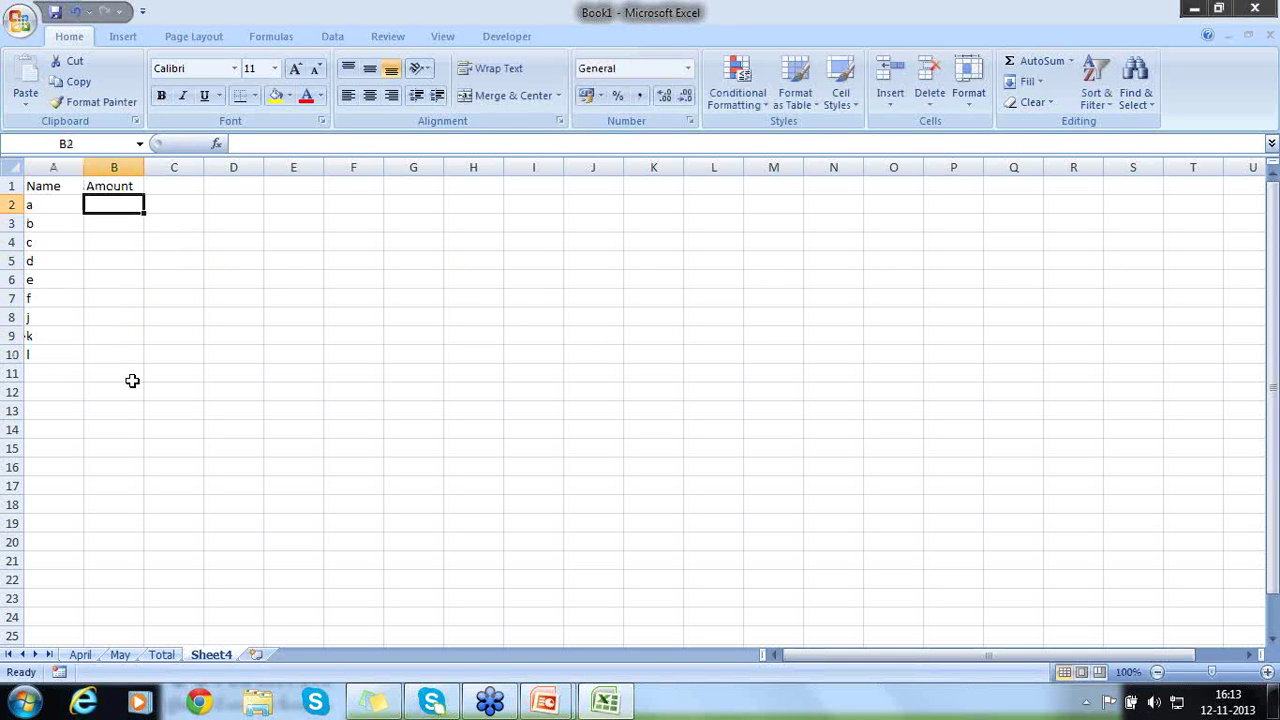
type("13")
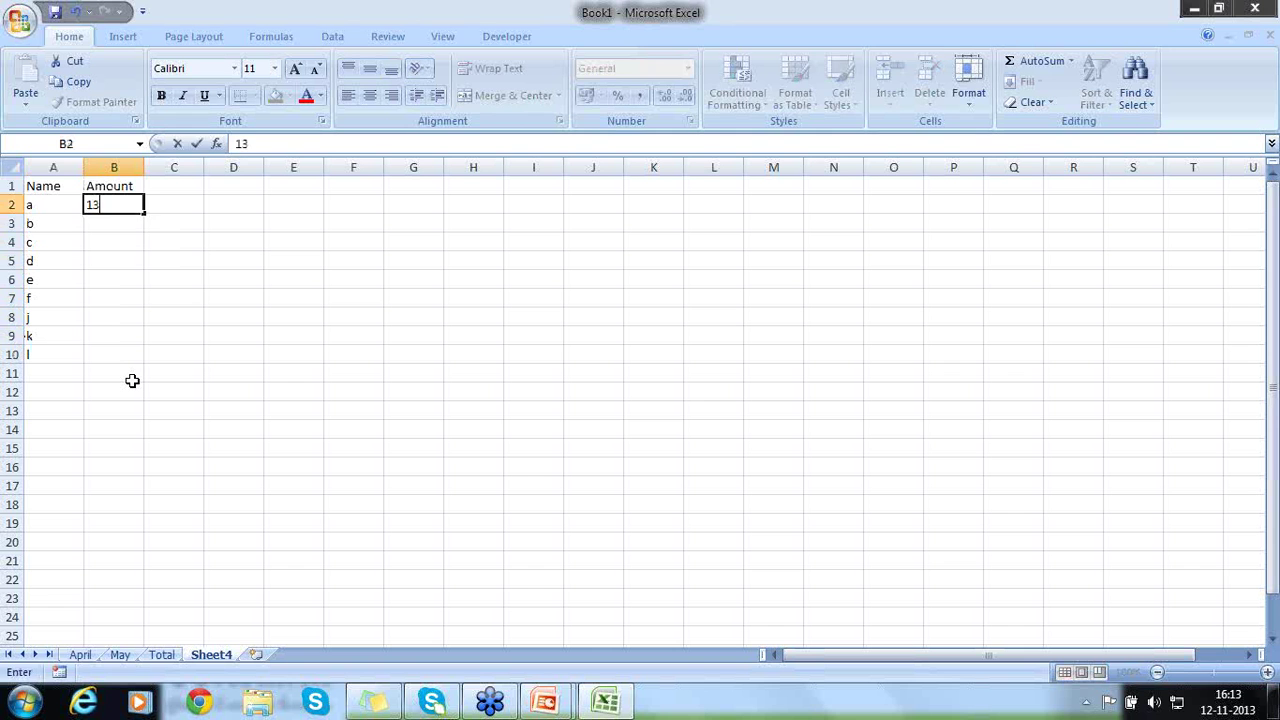
key("Return")
type("2")
key("Return")
type("5")
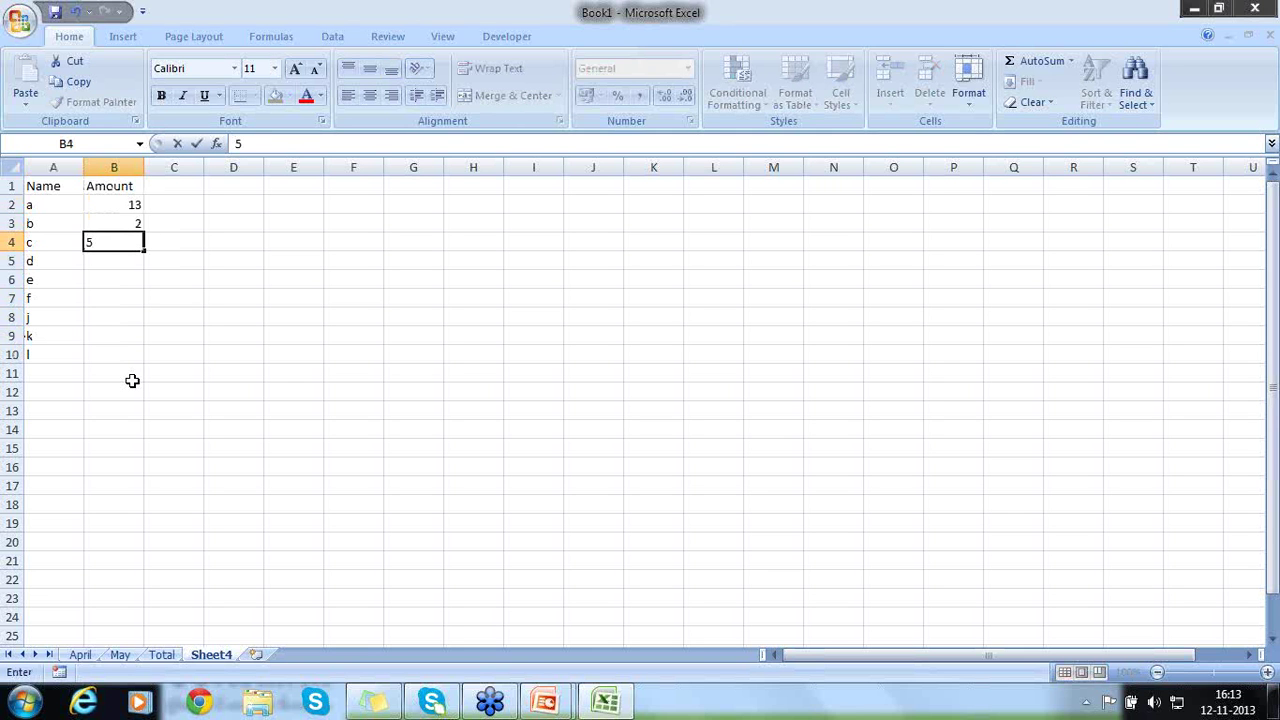
type("443")
type("5")
key("BackSpace")
key("BackSpace")
key("BackSpace")
key("BackSpace")
key("Return")
type("4")
key("Return")
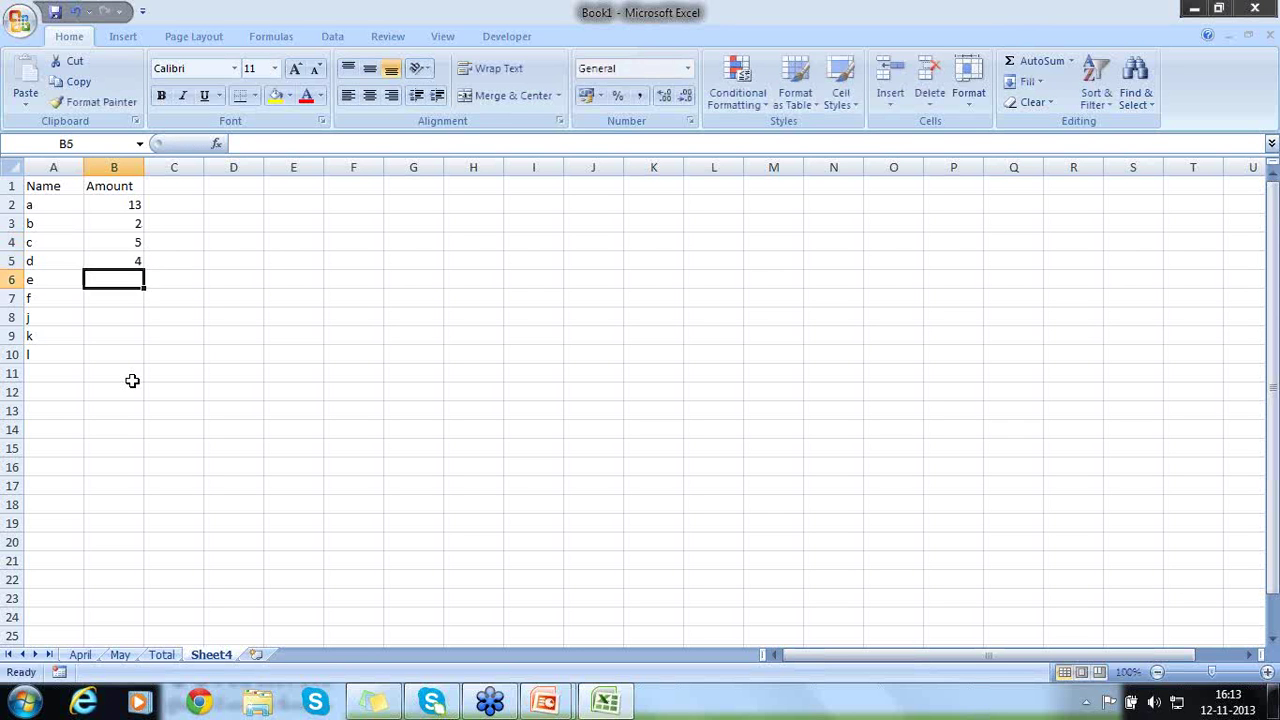
type("5")
key("Return")
type("6")
key("Return")
type("4")
key("Return")
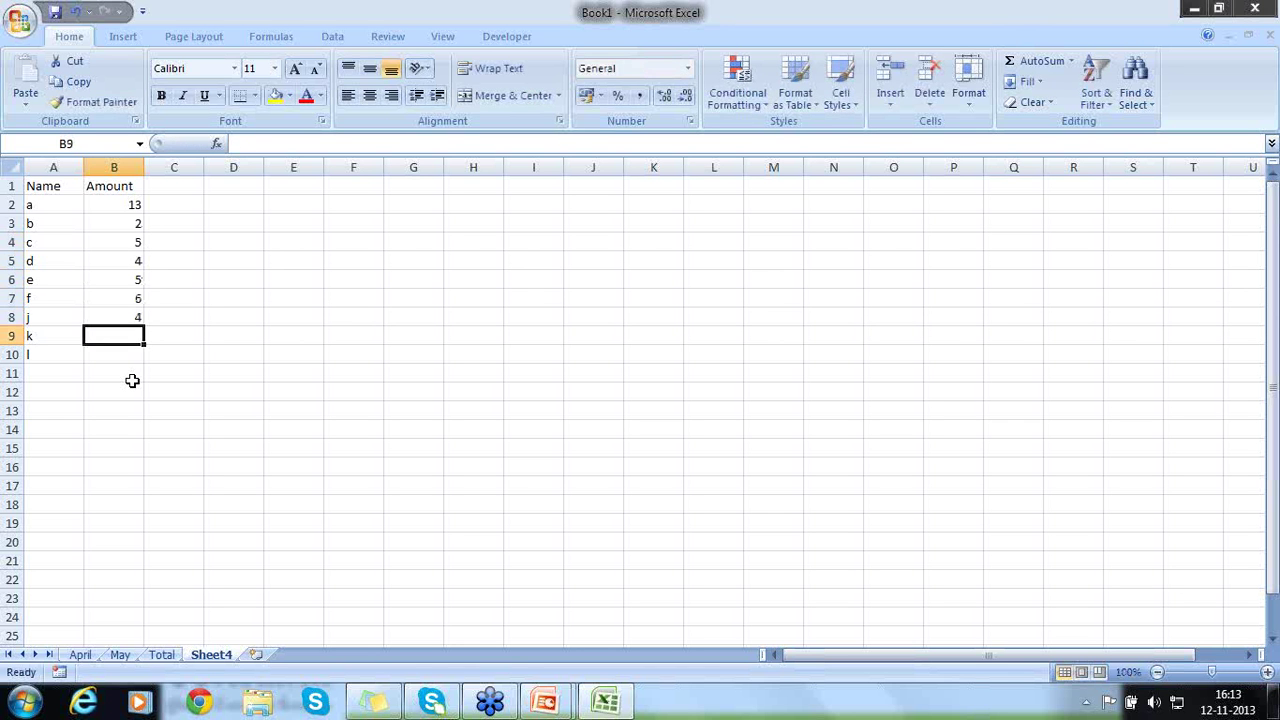
type("7")
key("Return")
type("9")
key("Return")
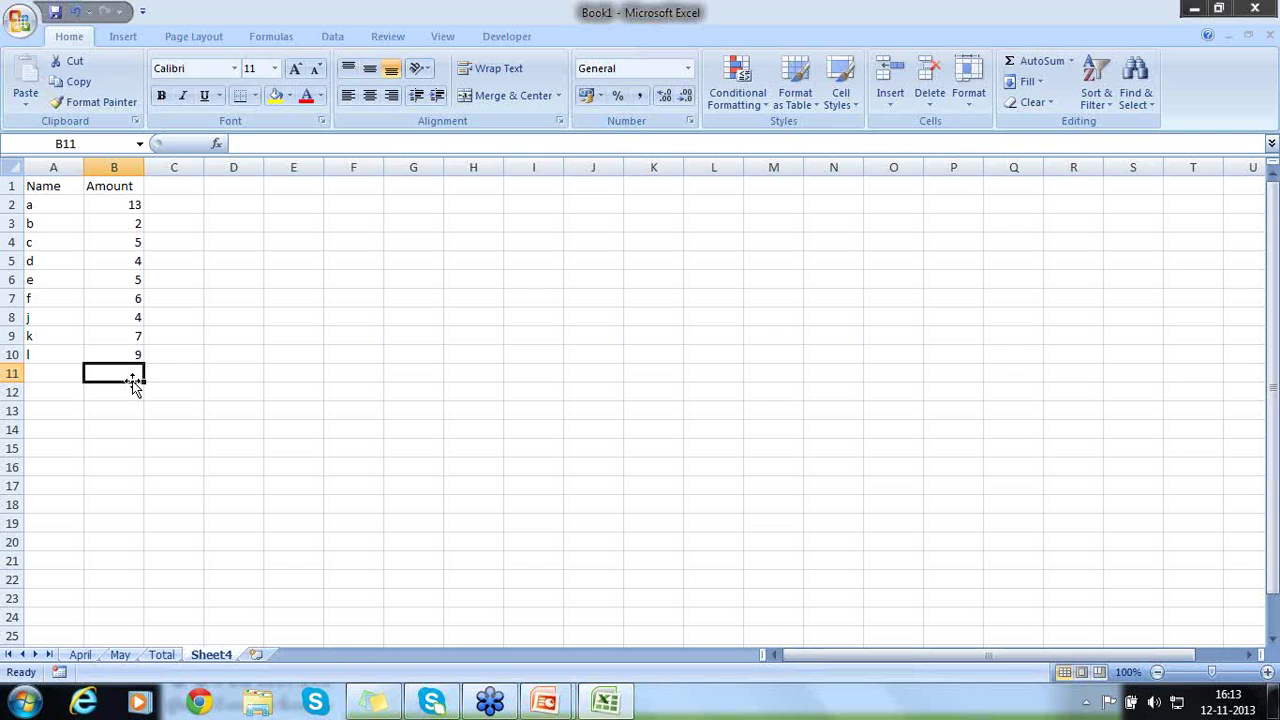
Label cell A11 'Count of records'
key("Left")
type("Cou")
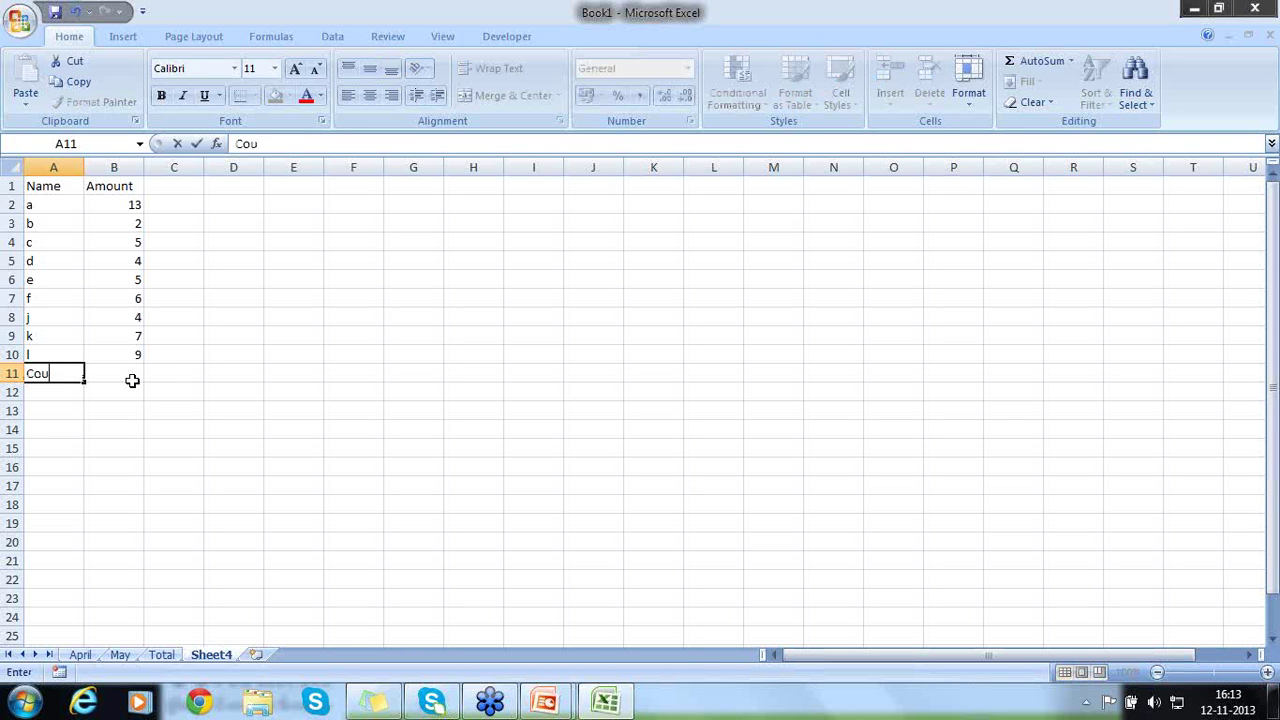
type("nt of rec")
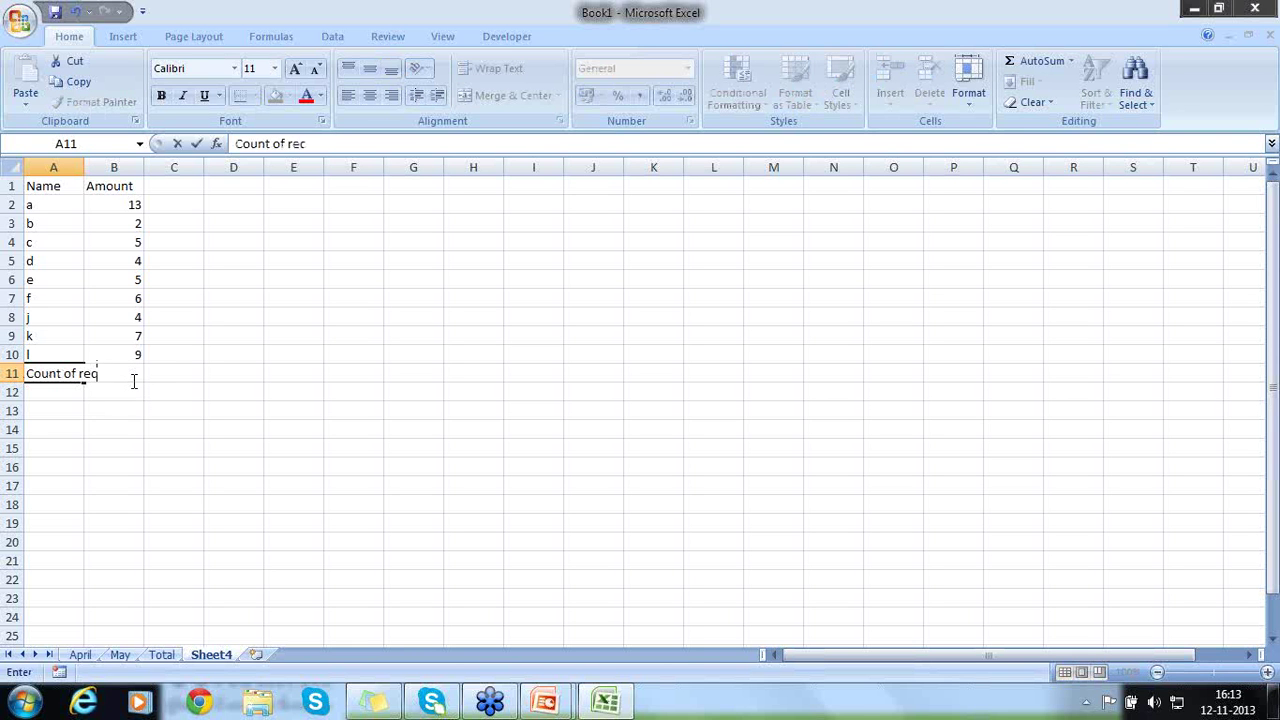
type("ords")
key("ctrl+Return")
Enter =COUNT(B2:B10) in B11, returning 9
left_click(132, 381)
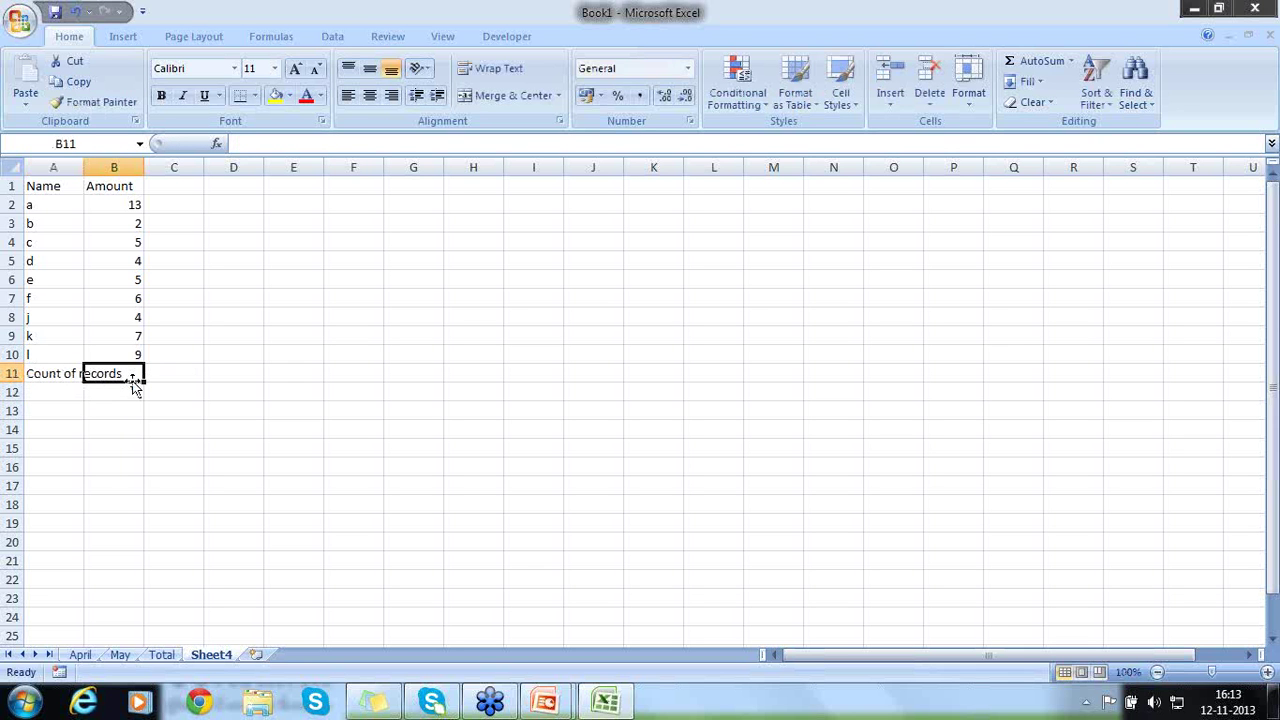
type("=couun")
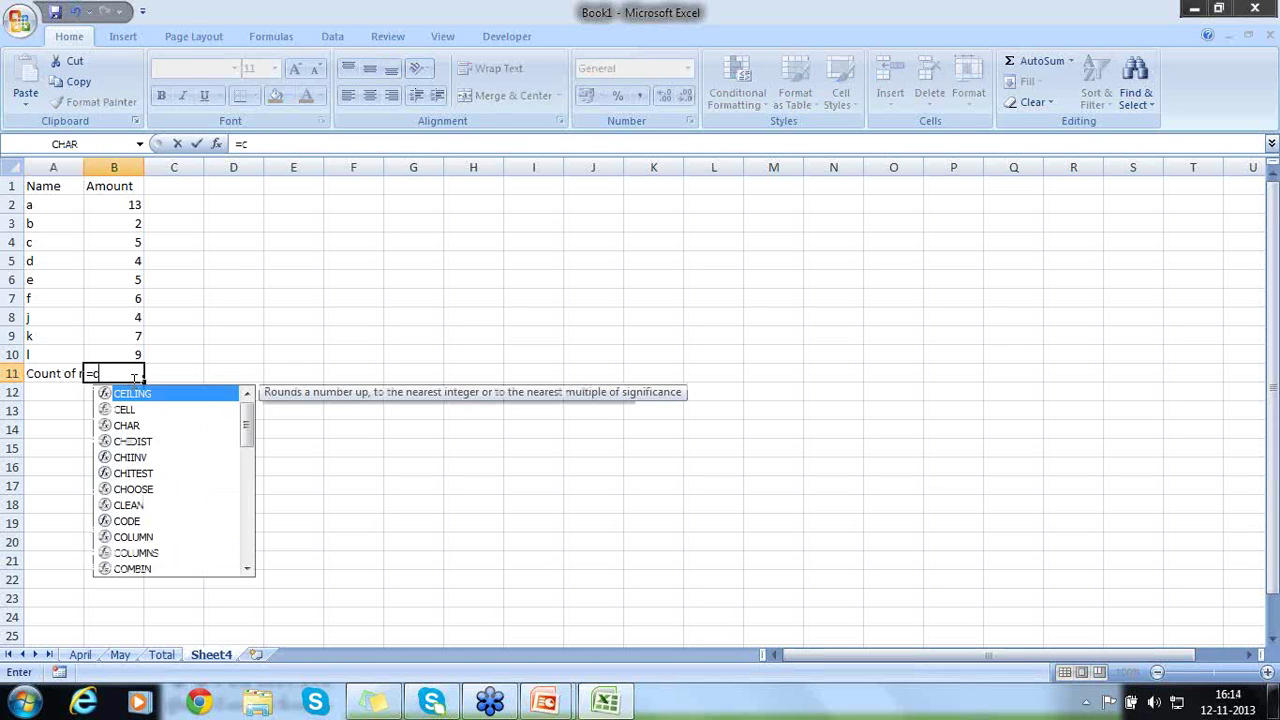
key("BackSpace")
key("BackSpace")
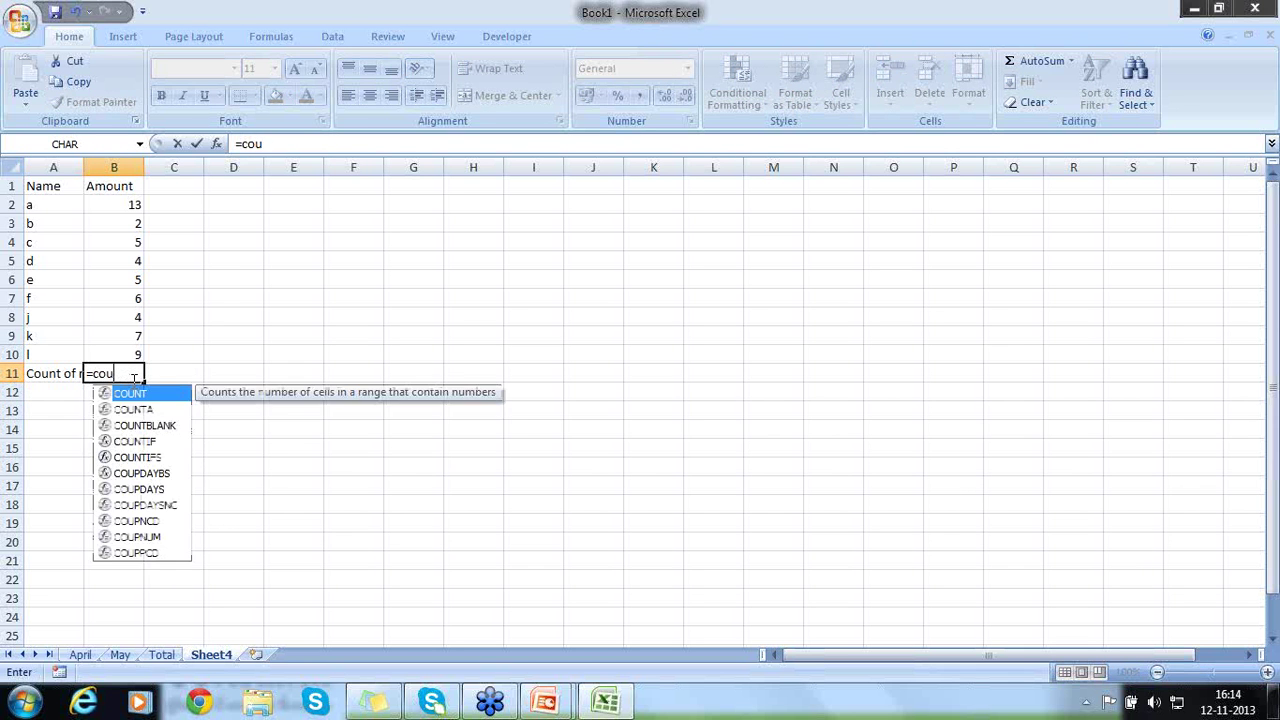
type("nt")
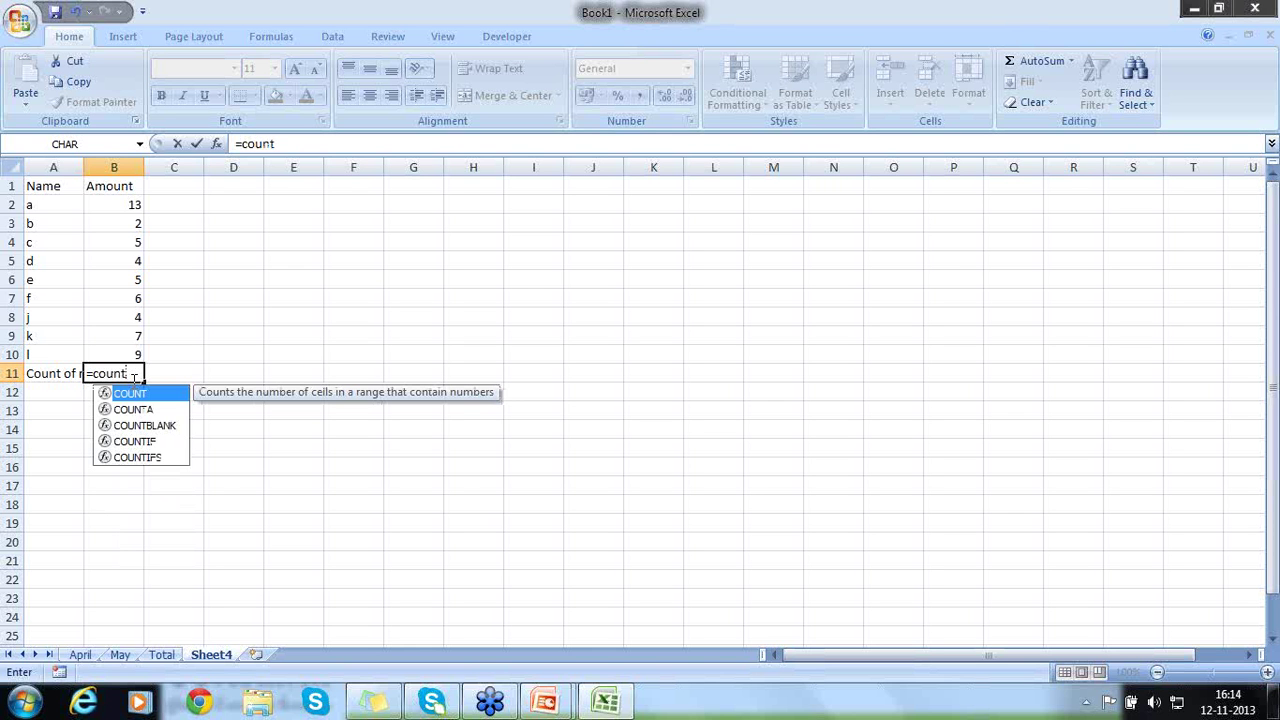
type("(")
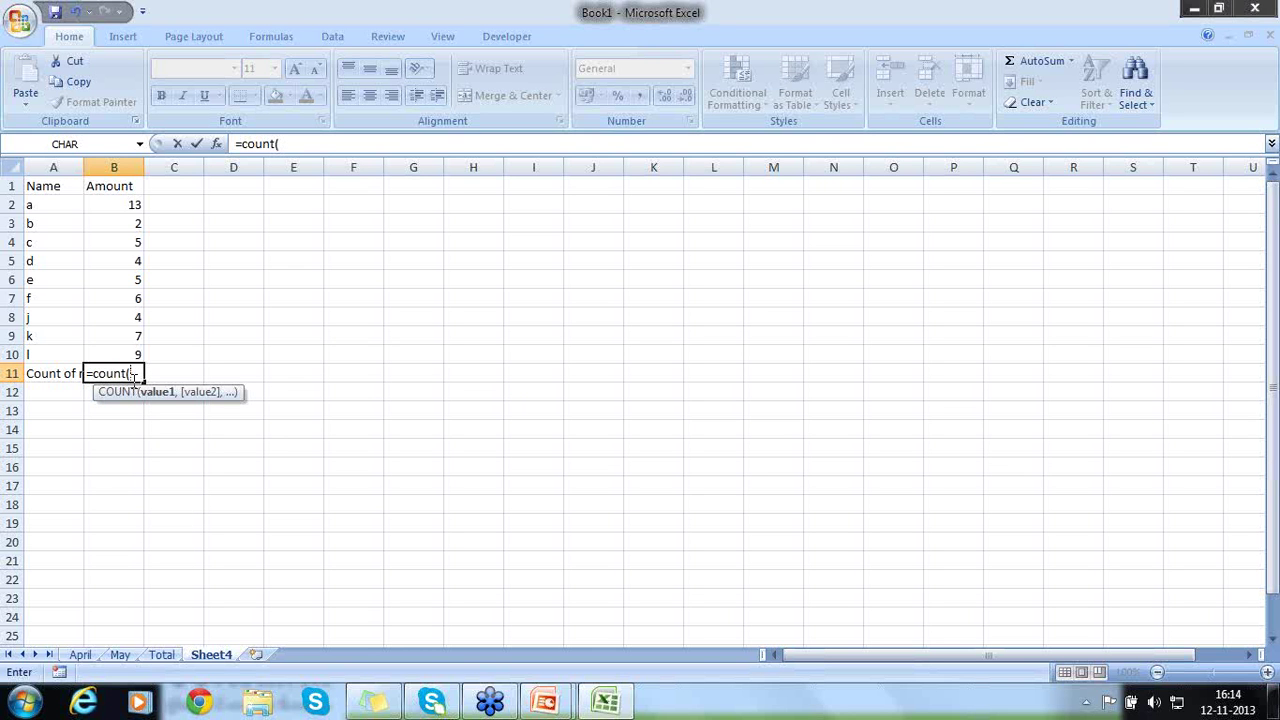
left_click_drag(125, 358, 128, 200)
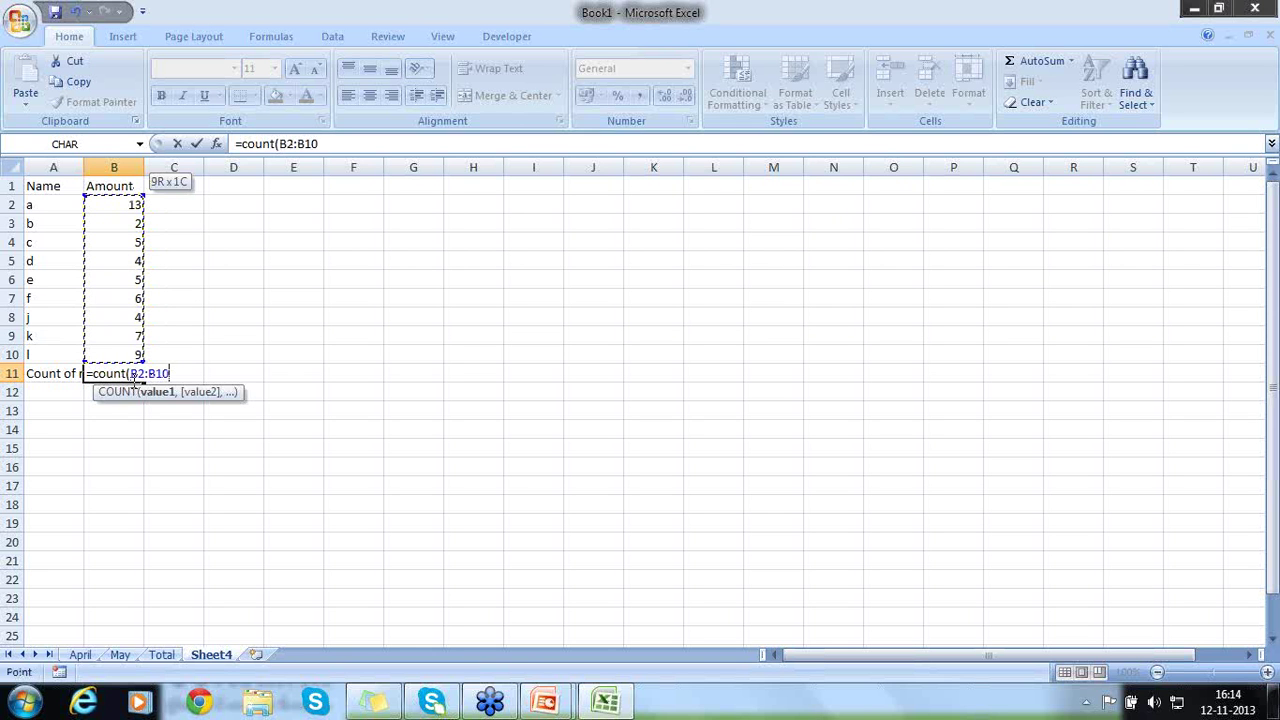
type(")")
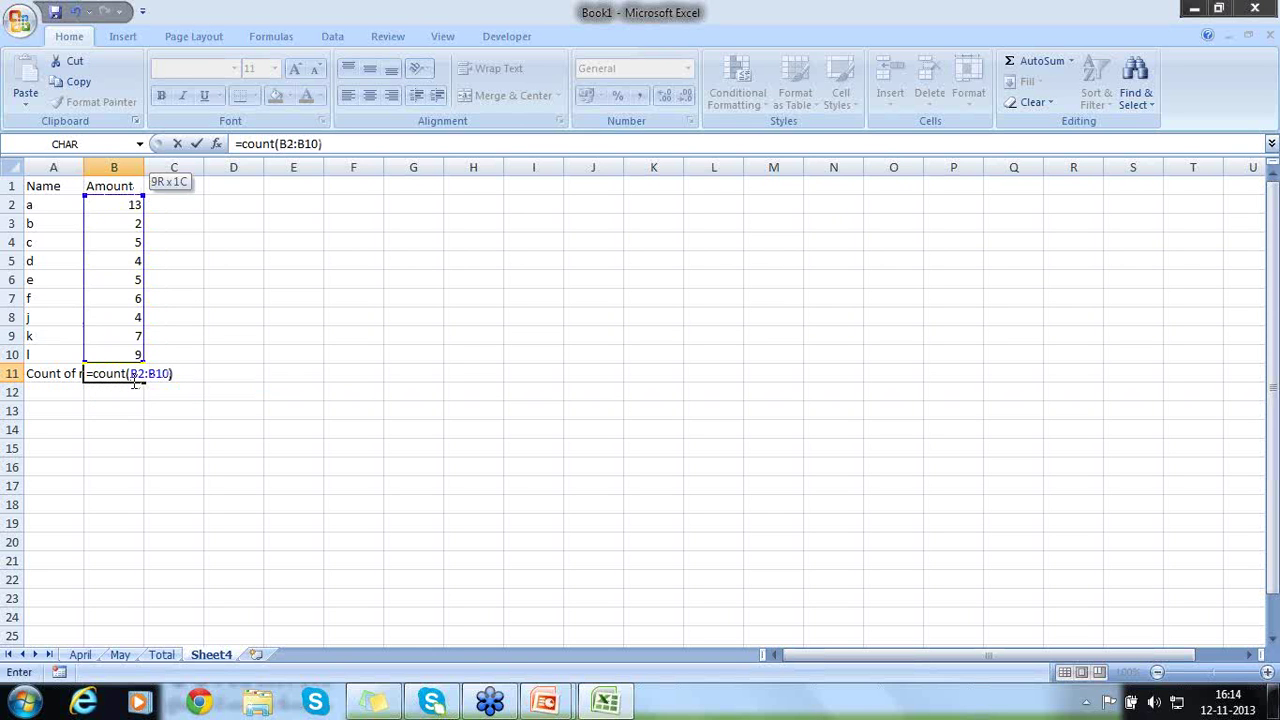
key("Return")
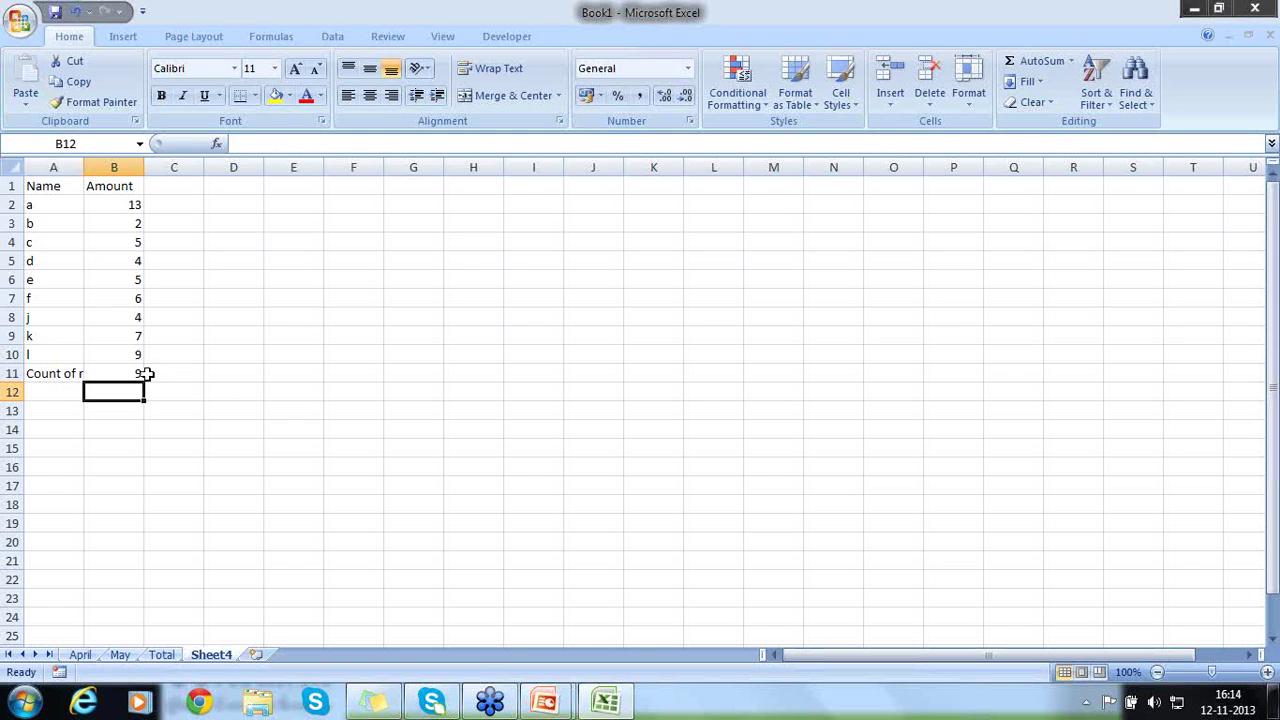
left_click(137, 372)
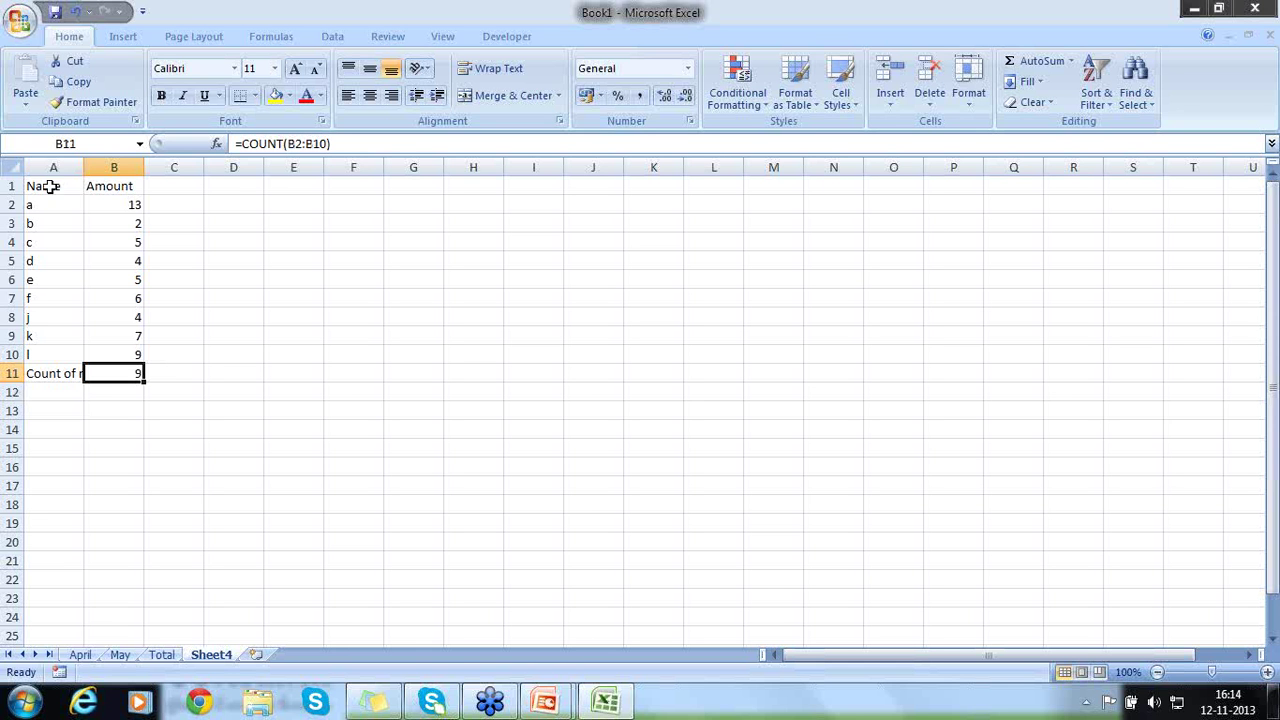
Widen column A to fit its labels and make a first, abandoned attempt at a COUNT formula in C11
double_click(84, 166)
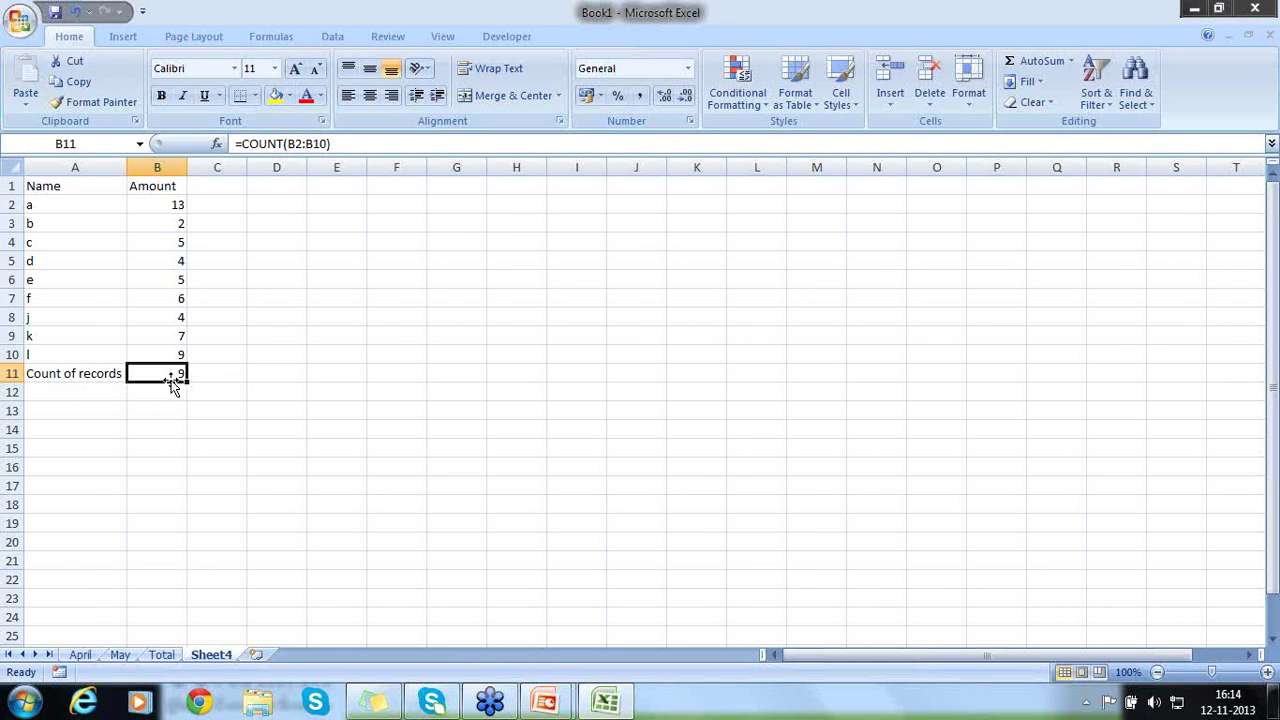
left_click(215, 377)
type("=count(")
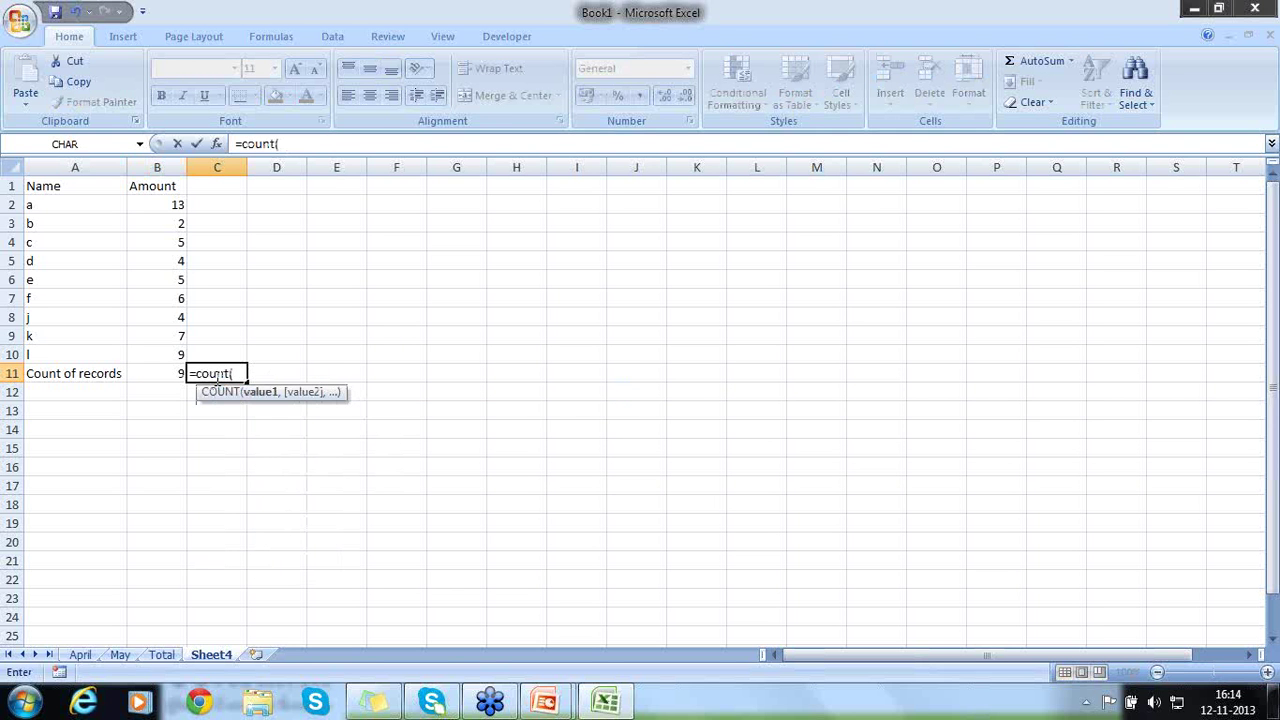
key("Left")
key("Left")
key("Up")
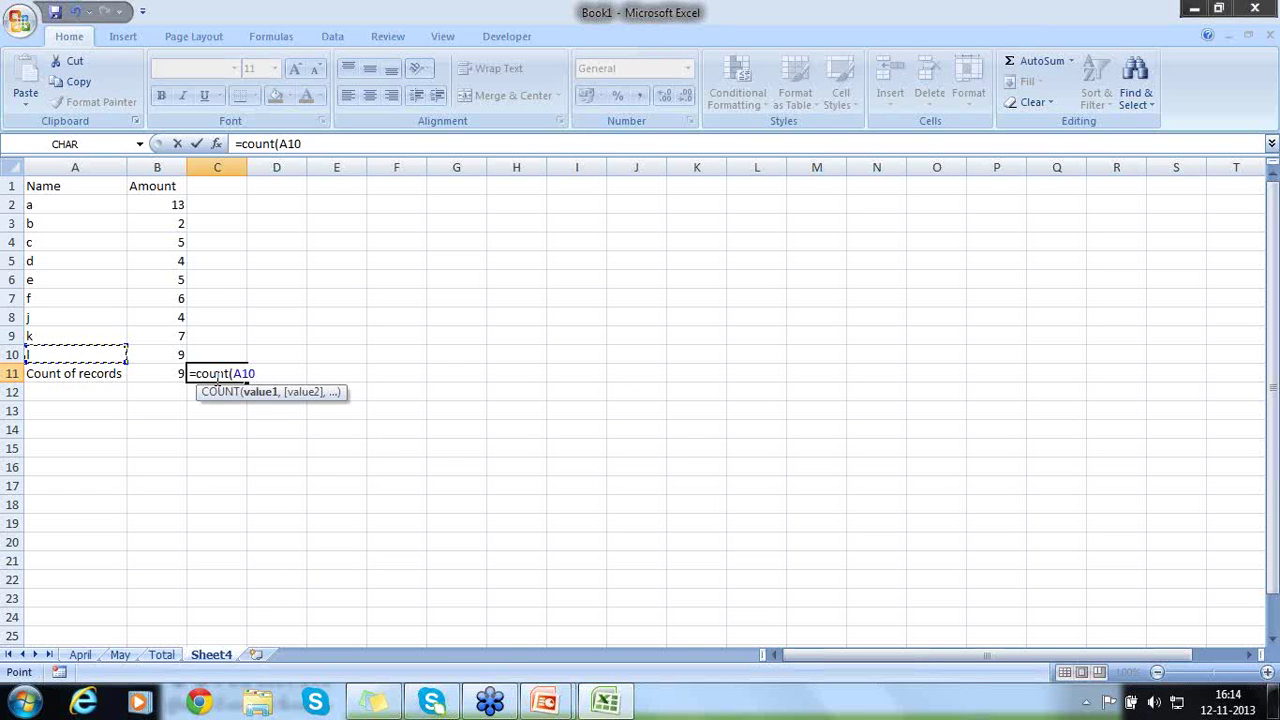
key("F8")
key("Up")
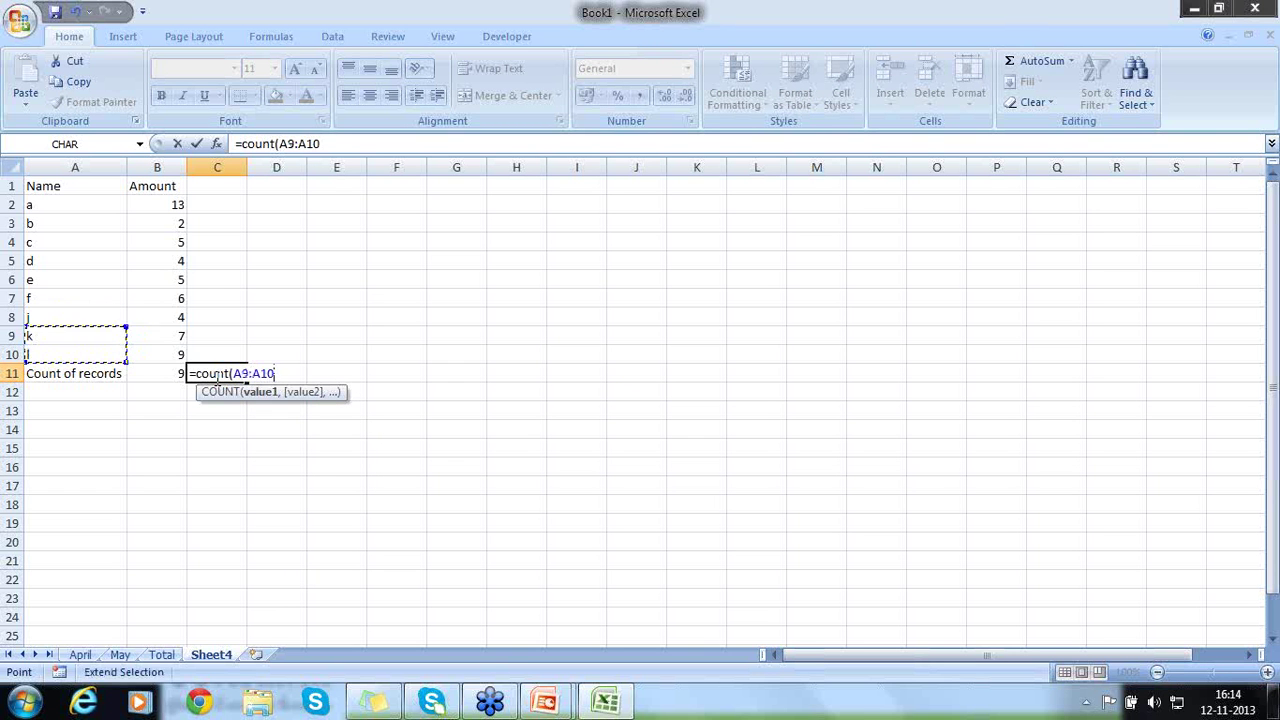
key("Up")
key("Up")
key("Up")
key("Up")
key("Up")
key("Up")
key("Up")
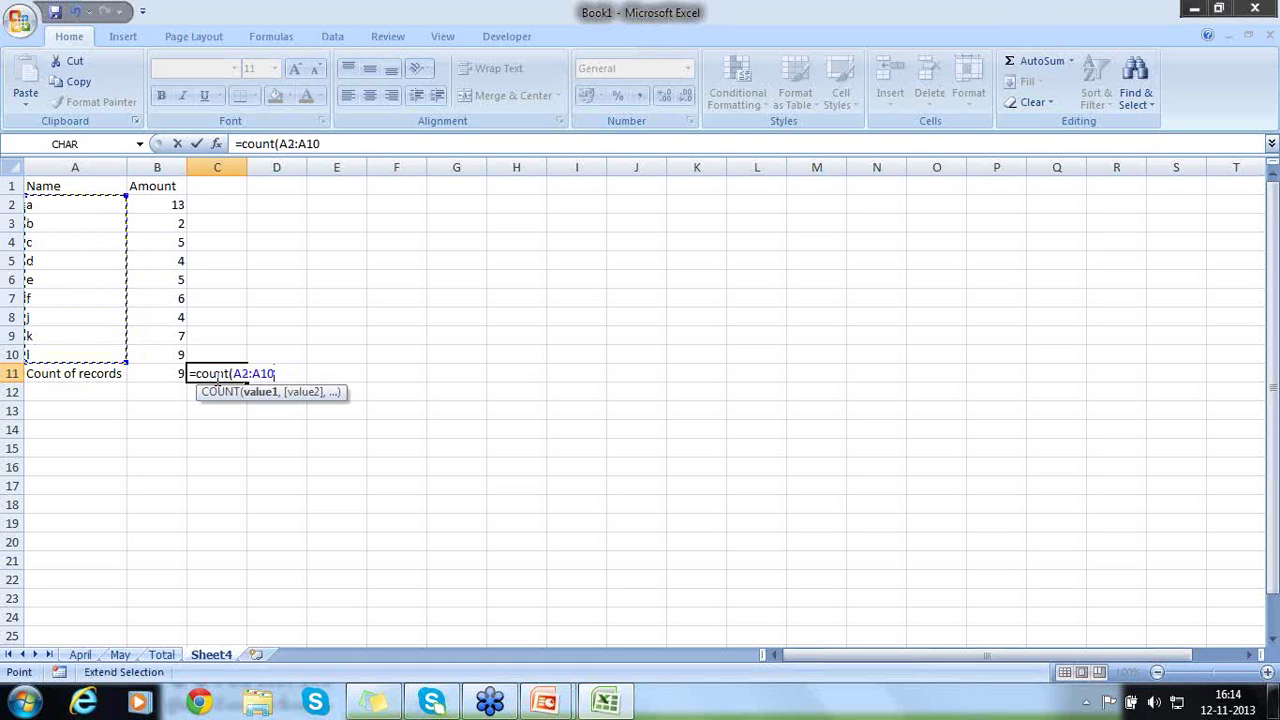
key("BackSpace")
key("BackSpace")
key("BackSpace")
key("BackSpace")
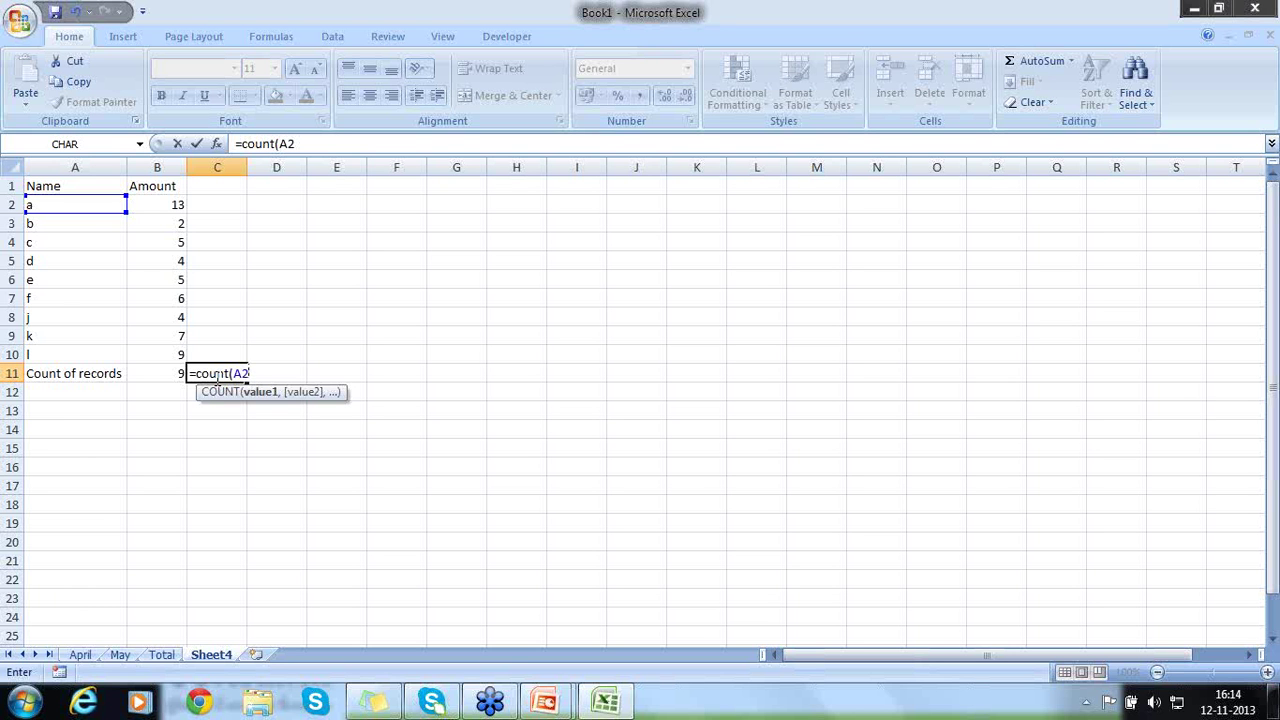
type(".")
key("BackSpace")
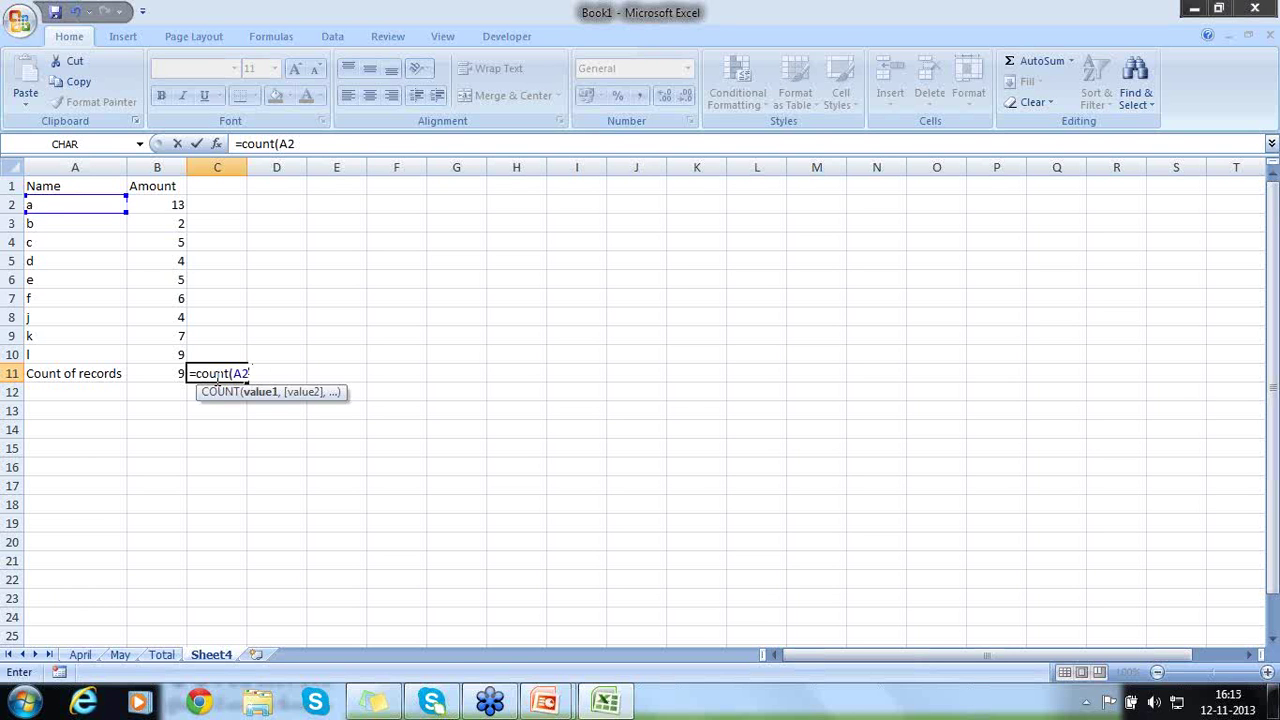
key("BackSpace")
key("BackSpace")
key("BackSpace")
key("BackSpace")
key("BackSpace")
key("BackSpace")
key("BackSpace")
key("BackSpace")
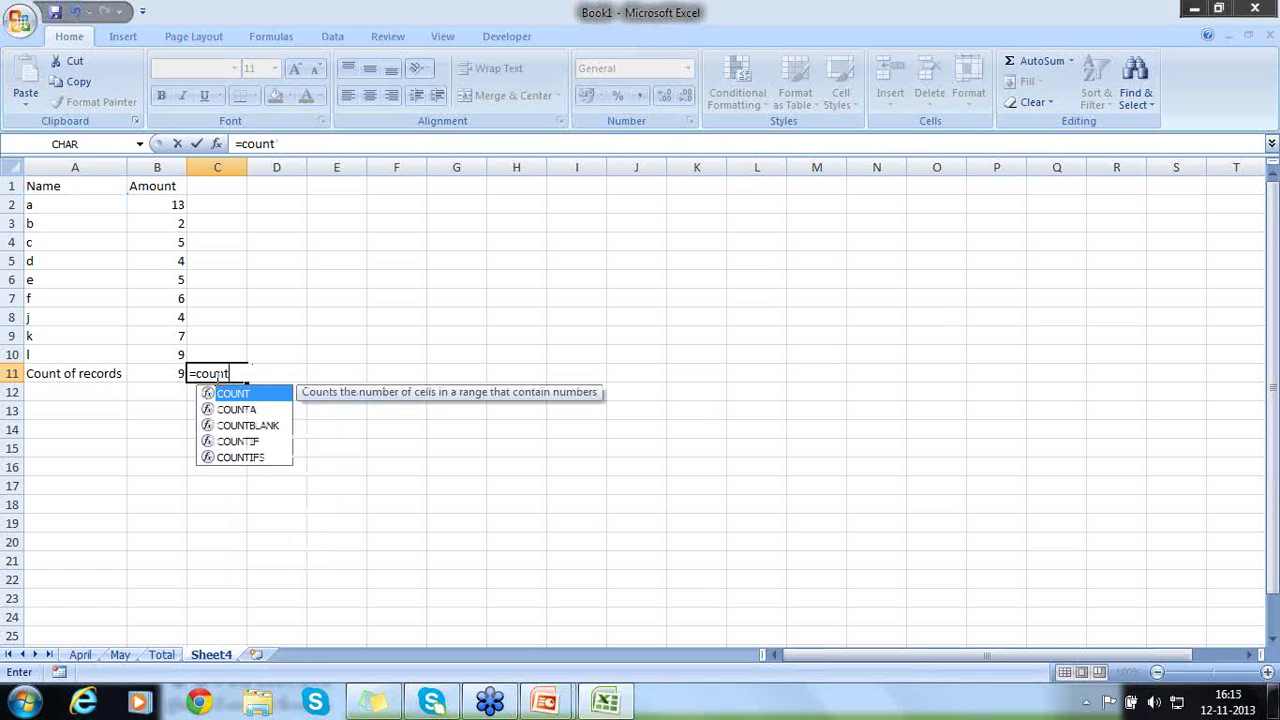
key("Return")
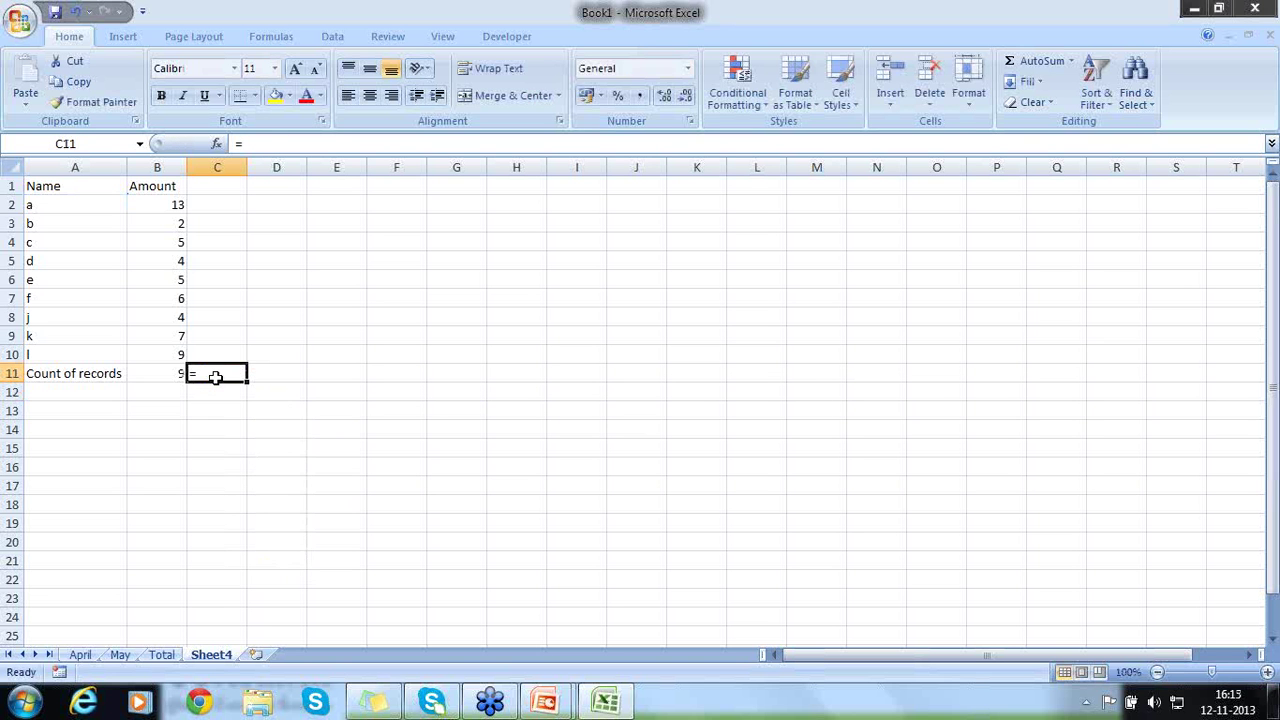
Enter =COUNT(A2:A10) in C11, returning 0, then compare the Name and Amount ranges
type("count(")
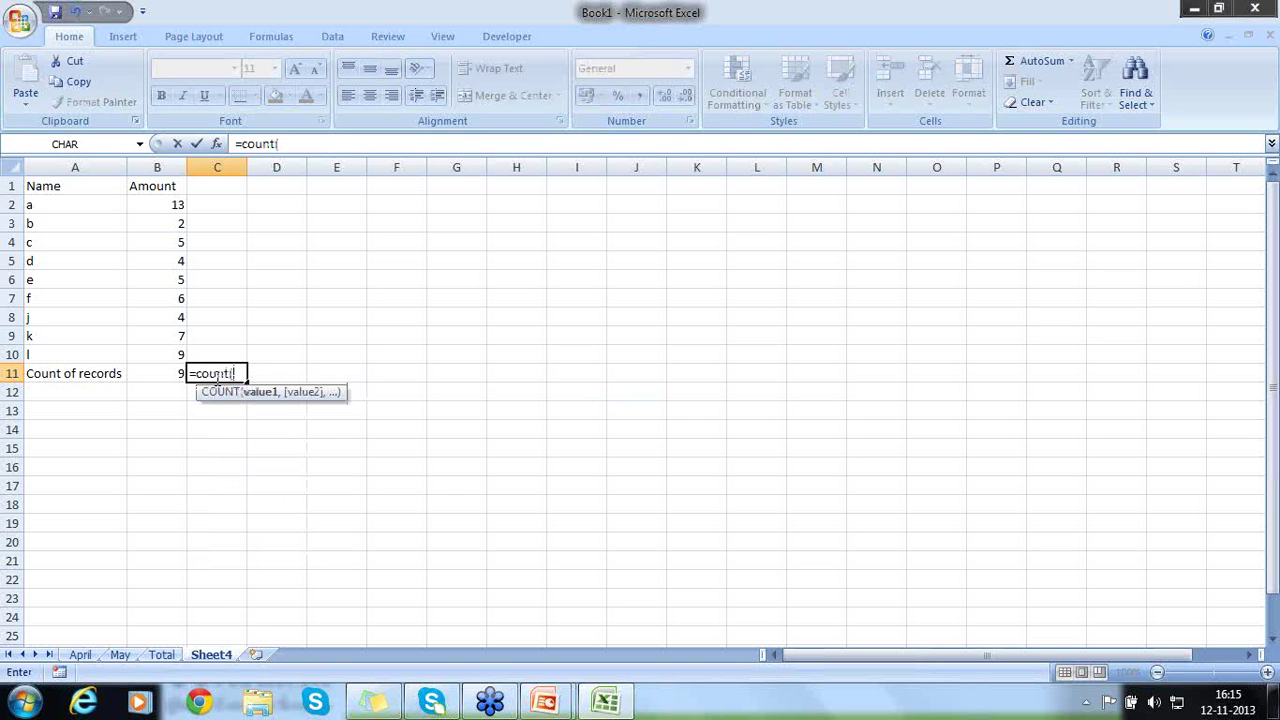
key("Left")
key("Left")
key("Up")
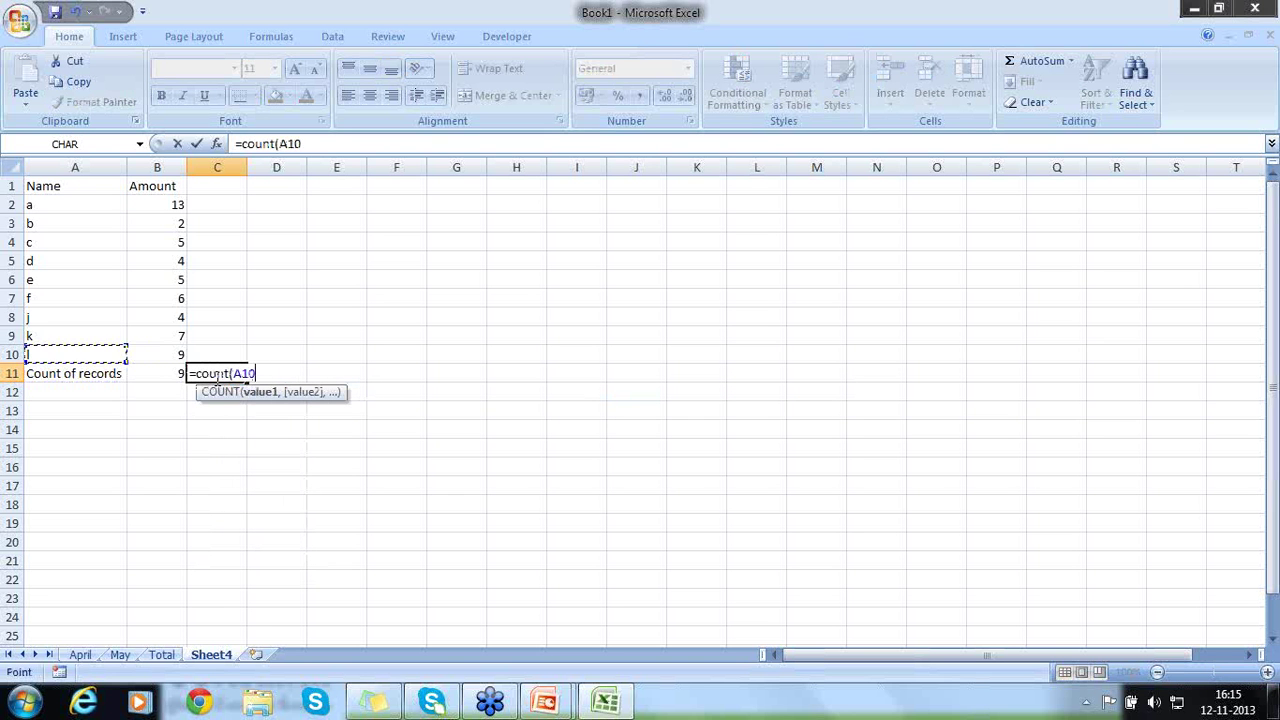
key("F8")
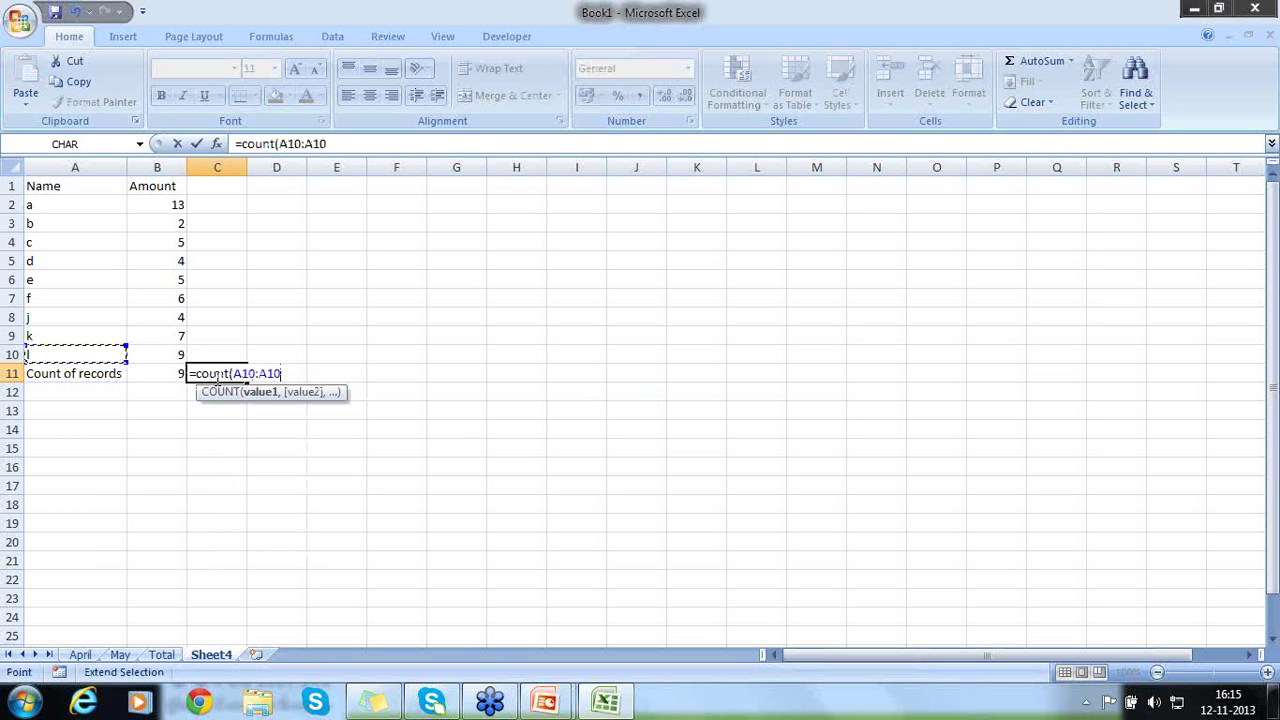
key("Up")
key("Up")
key("Up")
key("Up")
key("Up")
key("Up")
key("Up")
key("Up")
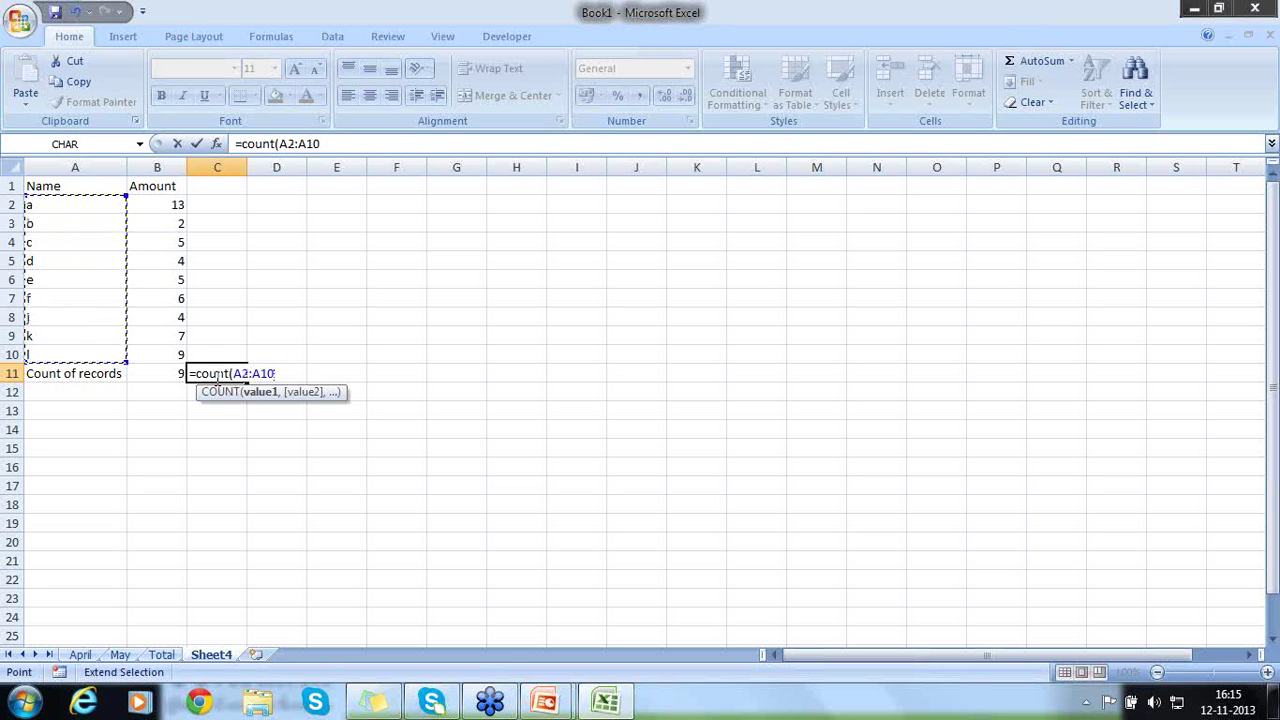
type(")")
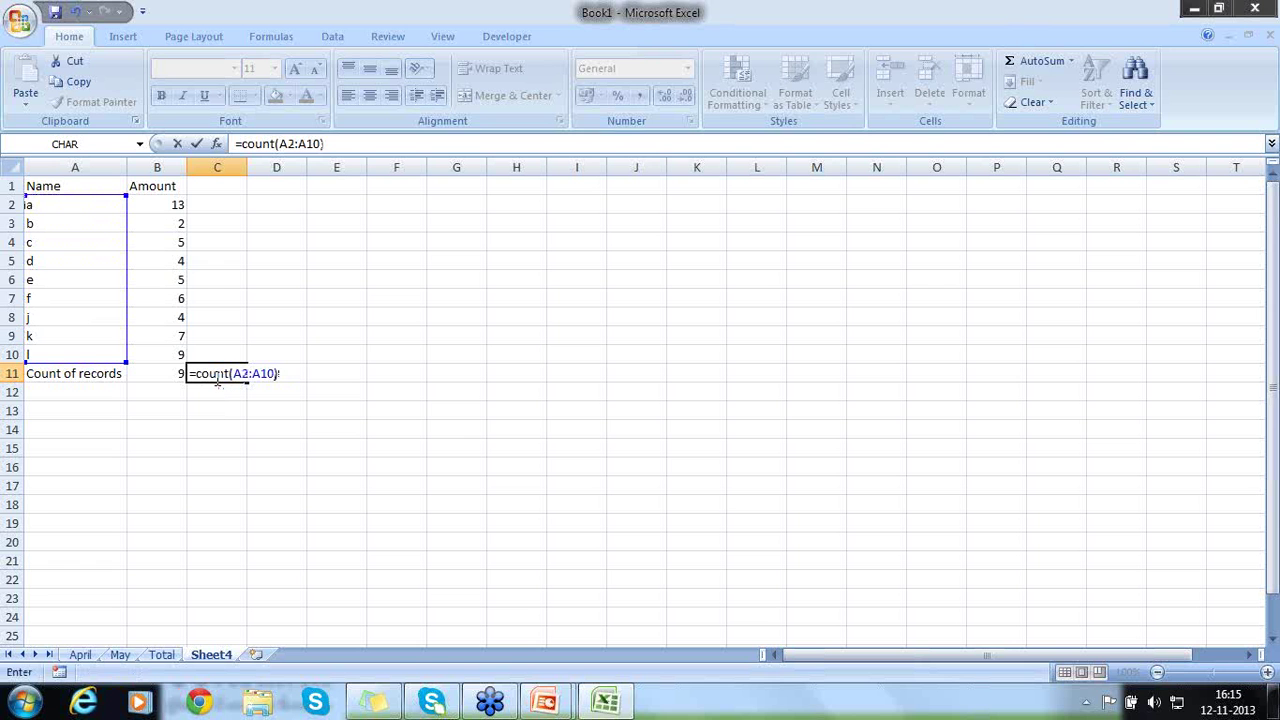
key("Return")
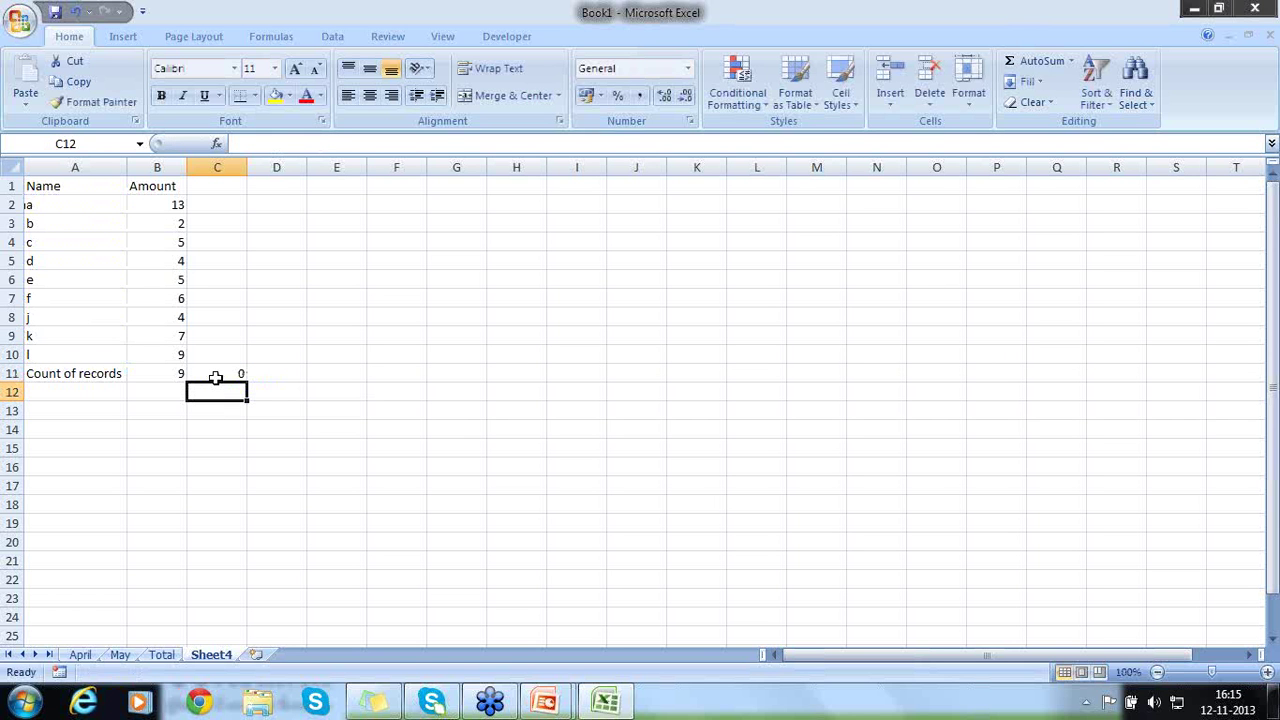
left_click(215, 377)
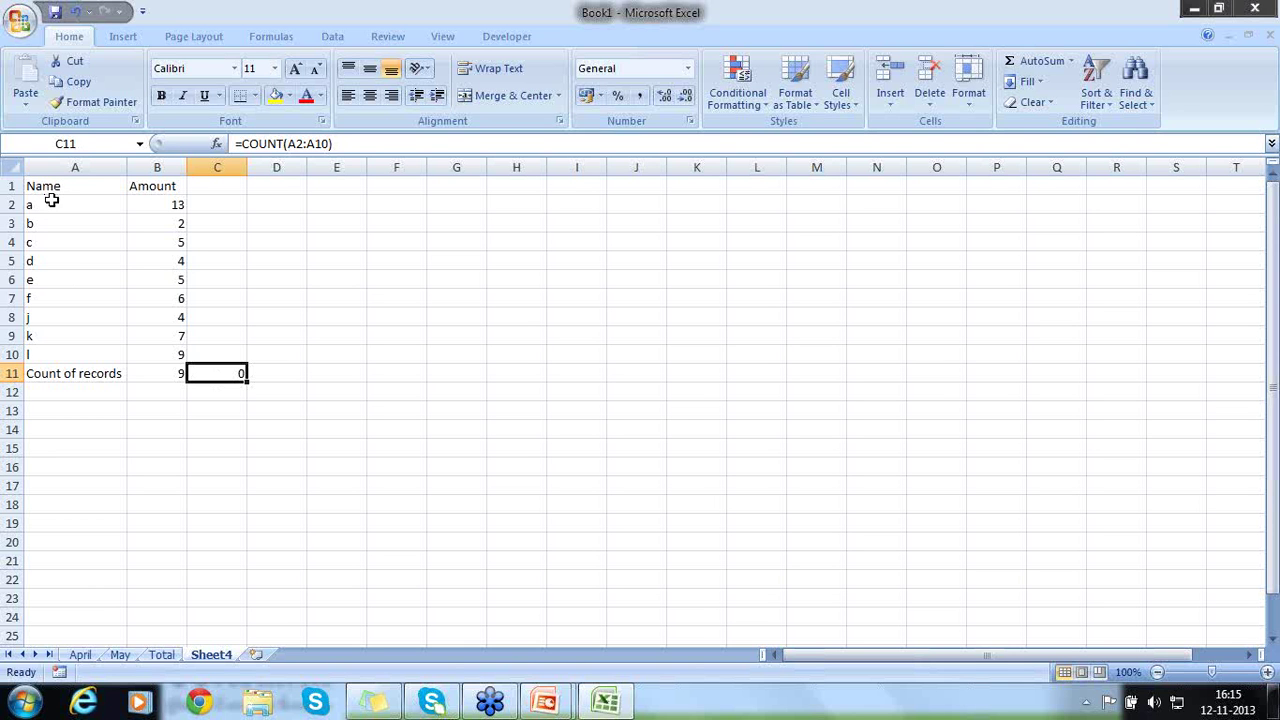
left_click_drag(51, 203, 58, 353)
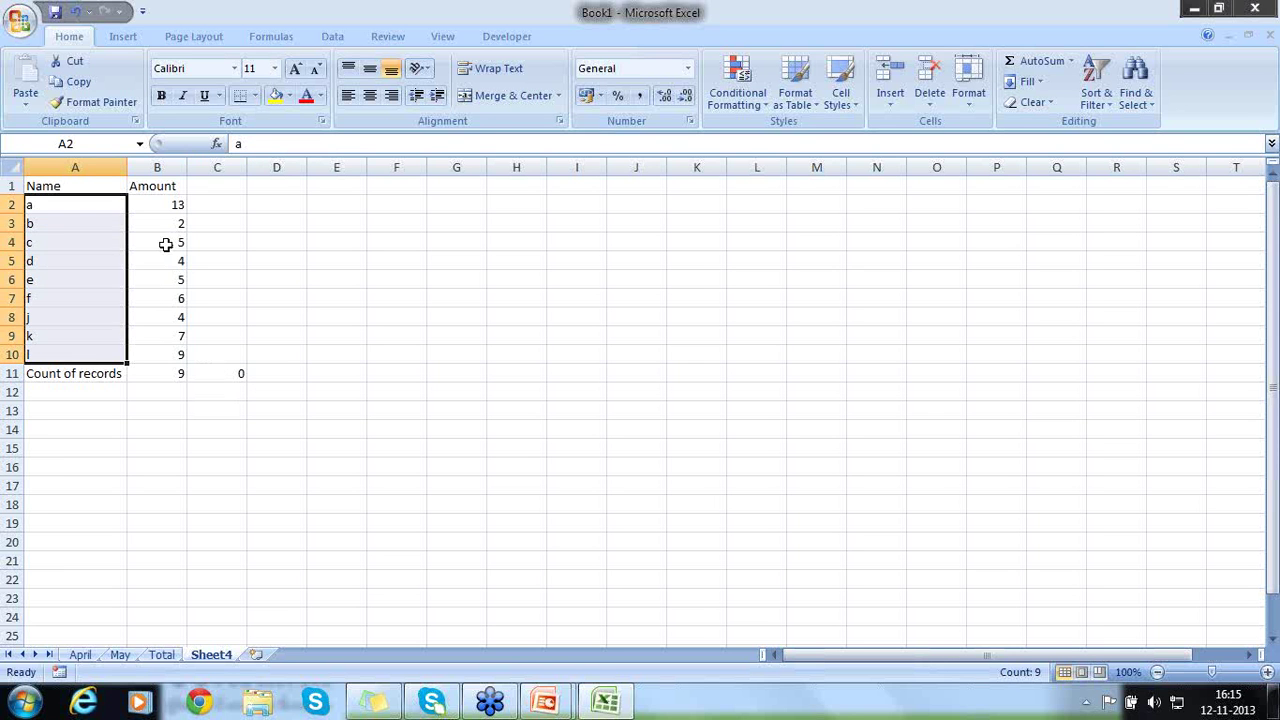
left_click_drag(157, 205, 165, 352)
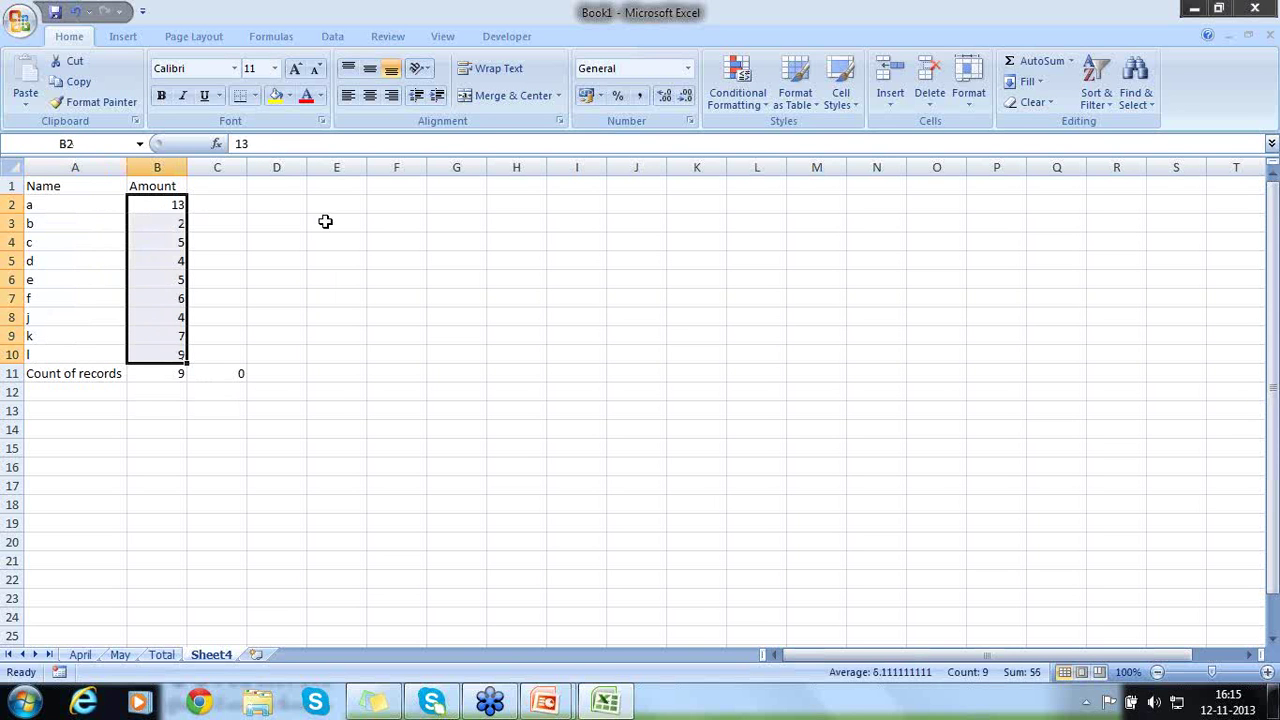
Fill D2:D10 with a, b, 1, 3, 4, 5, c, d, e
left_click(294, 207)
type("a")
key("Return")
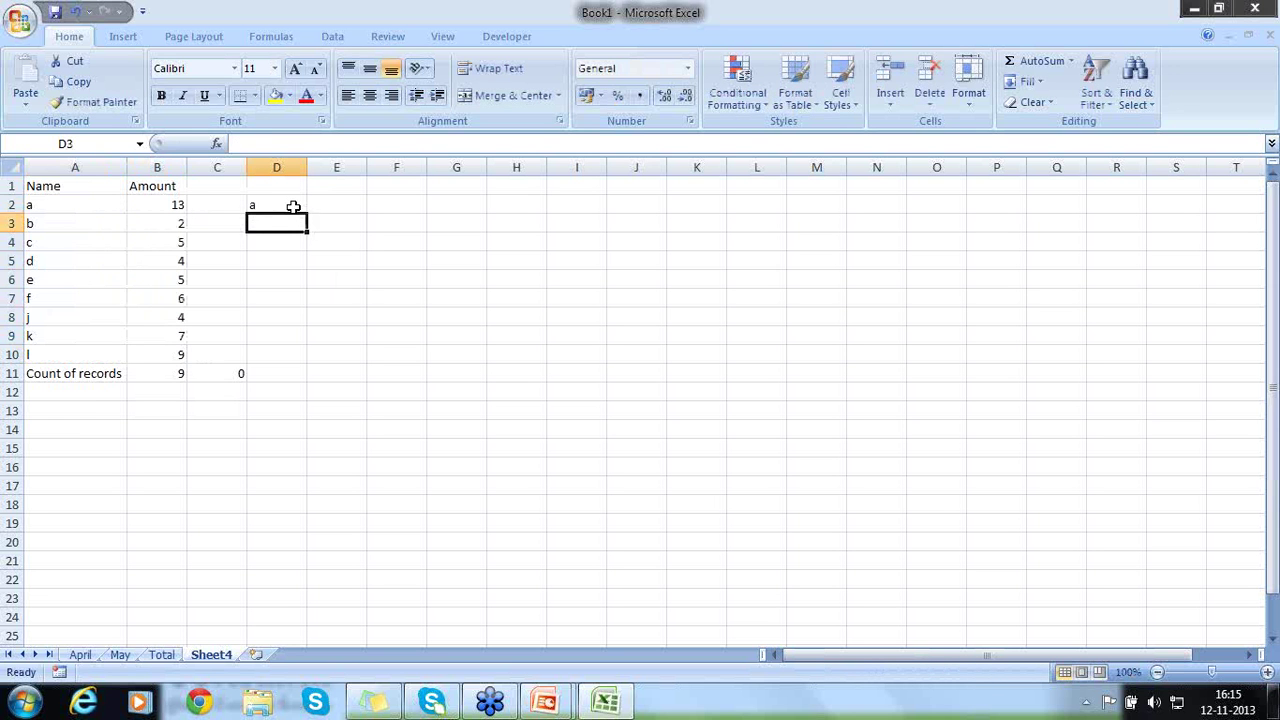
type("b")
key("Return")
type("1")
key("Return")
type("3")
key("Return")
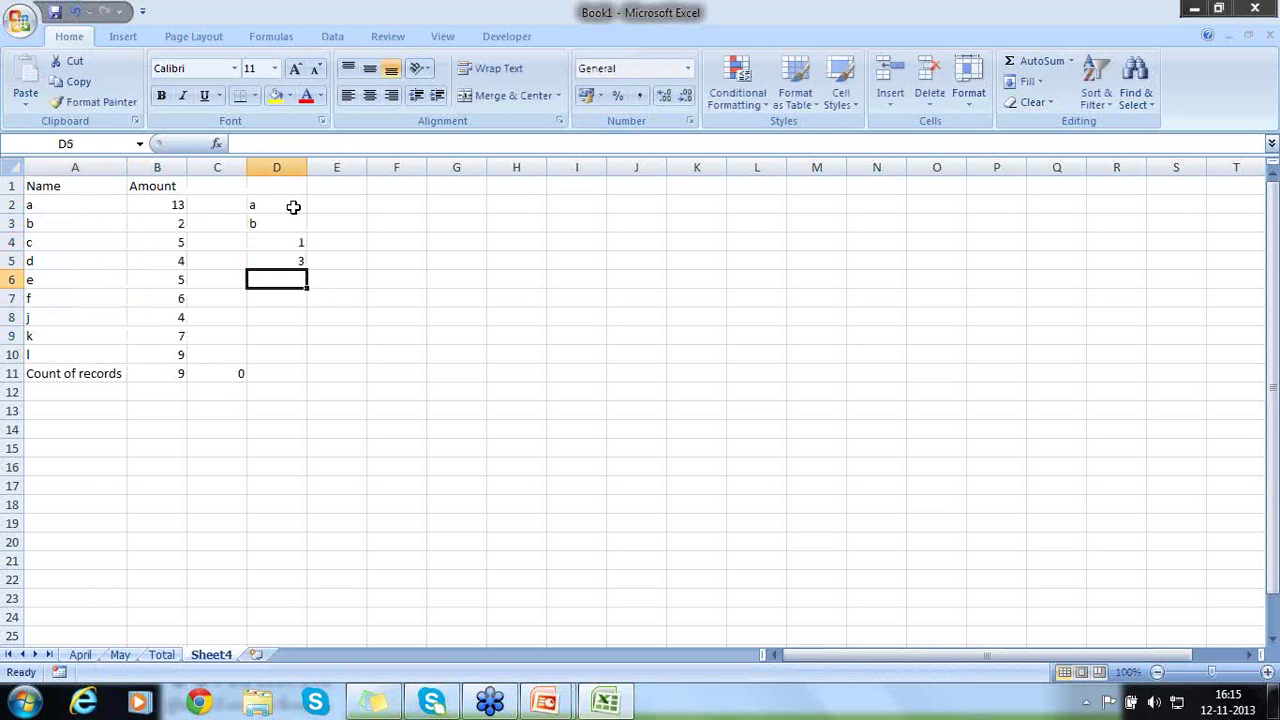
type("4")
key("Return")
type("5")
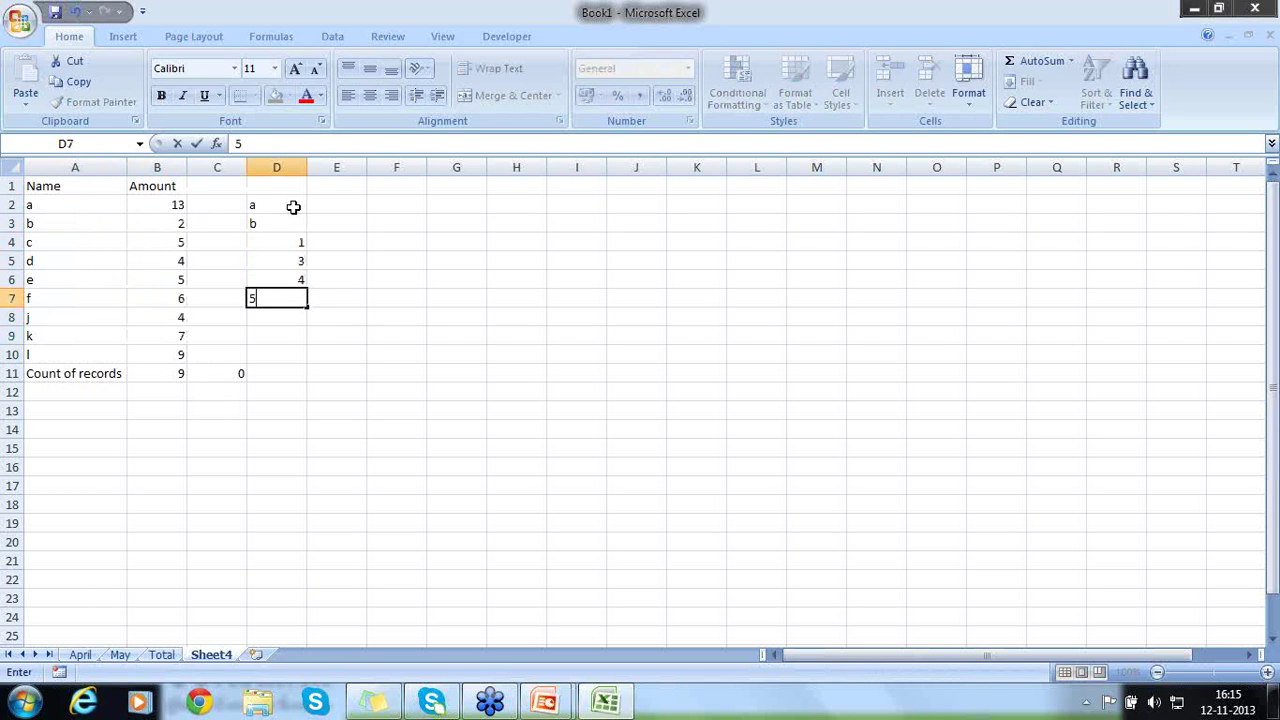
key("Return")
type("c")
key("Return")
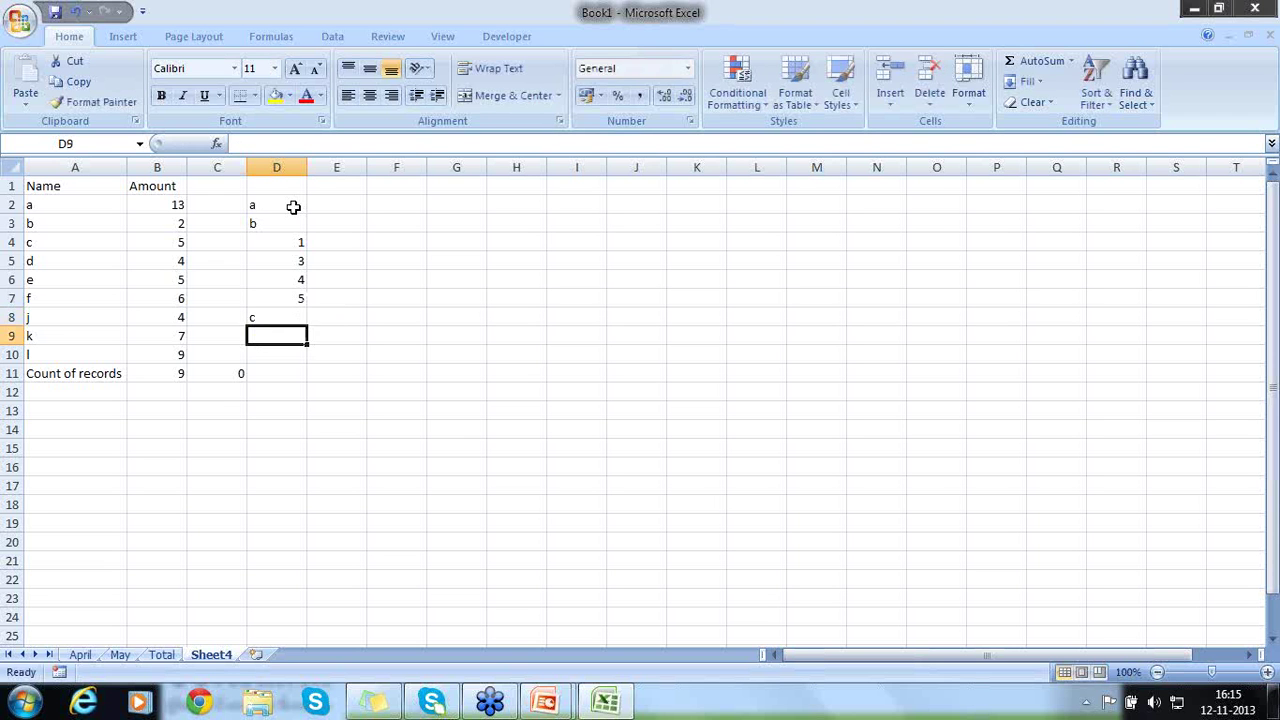
type("d")
key("Return")
type("e")
key("Return")
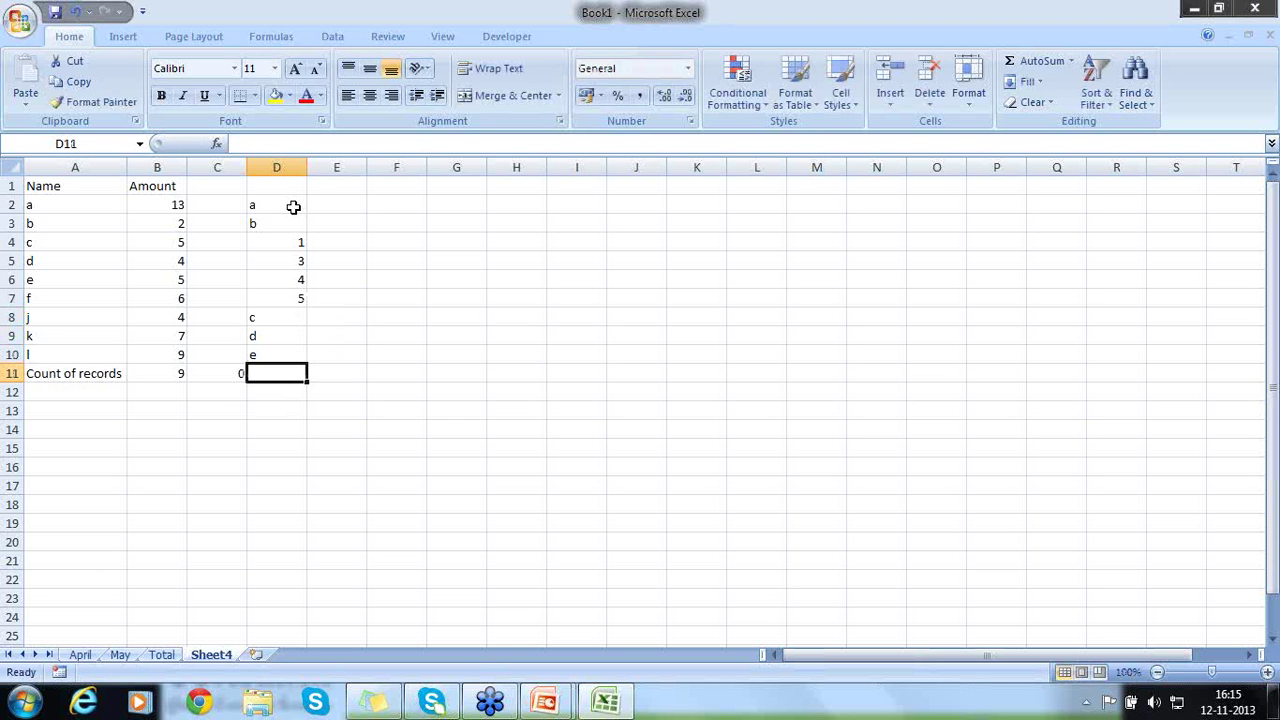
Enter =COUNT(D2:D10) in D11, returning 4 for the numeric entries
type("=")
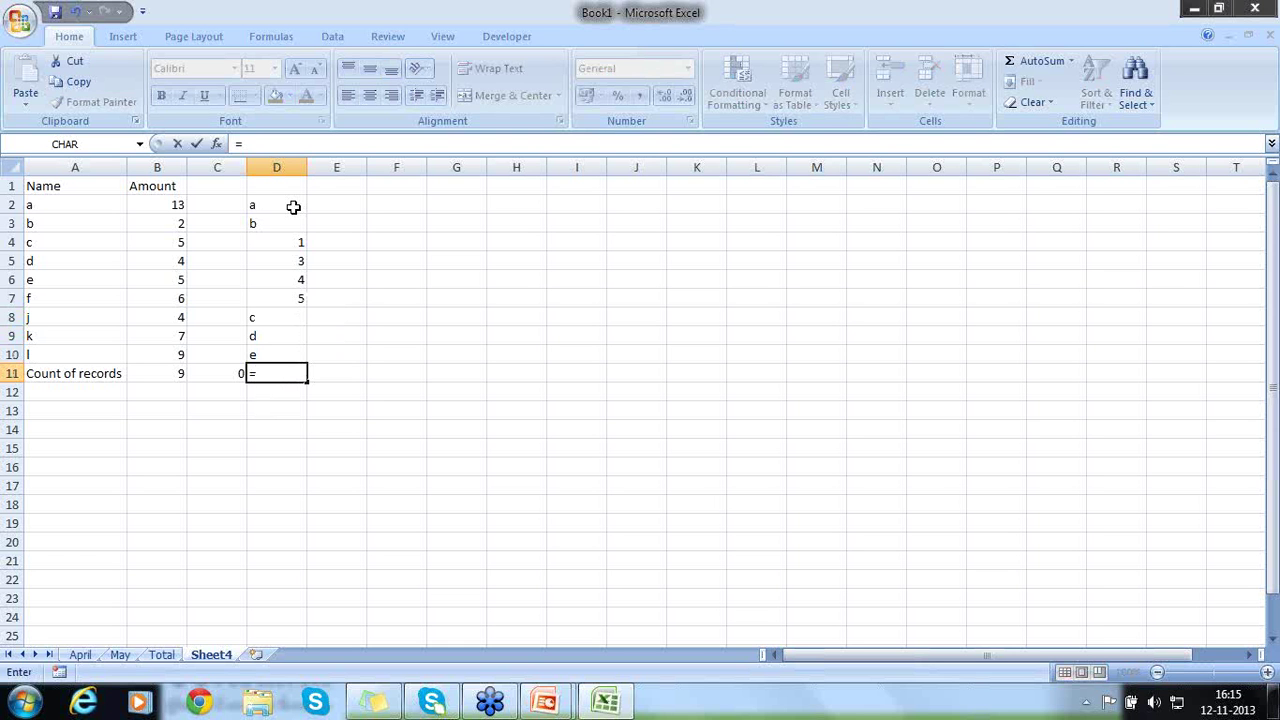
type("c")
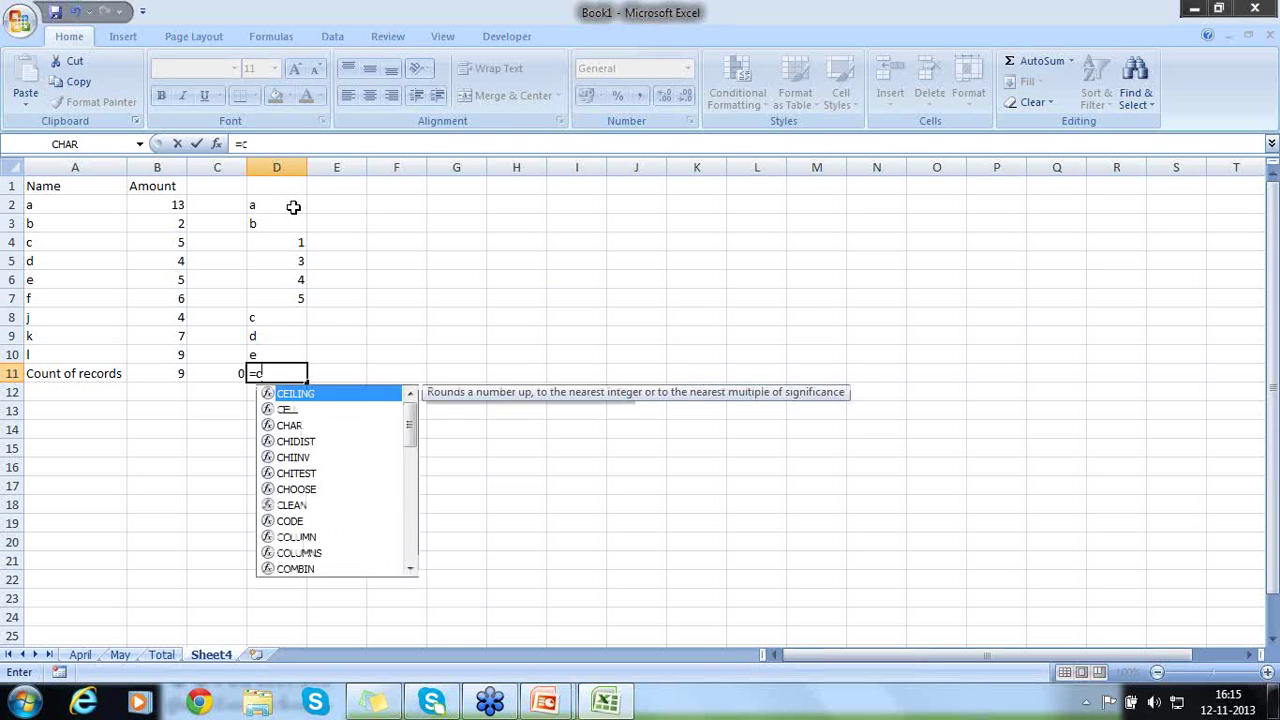
type("ount(")
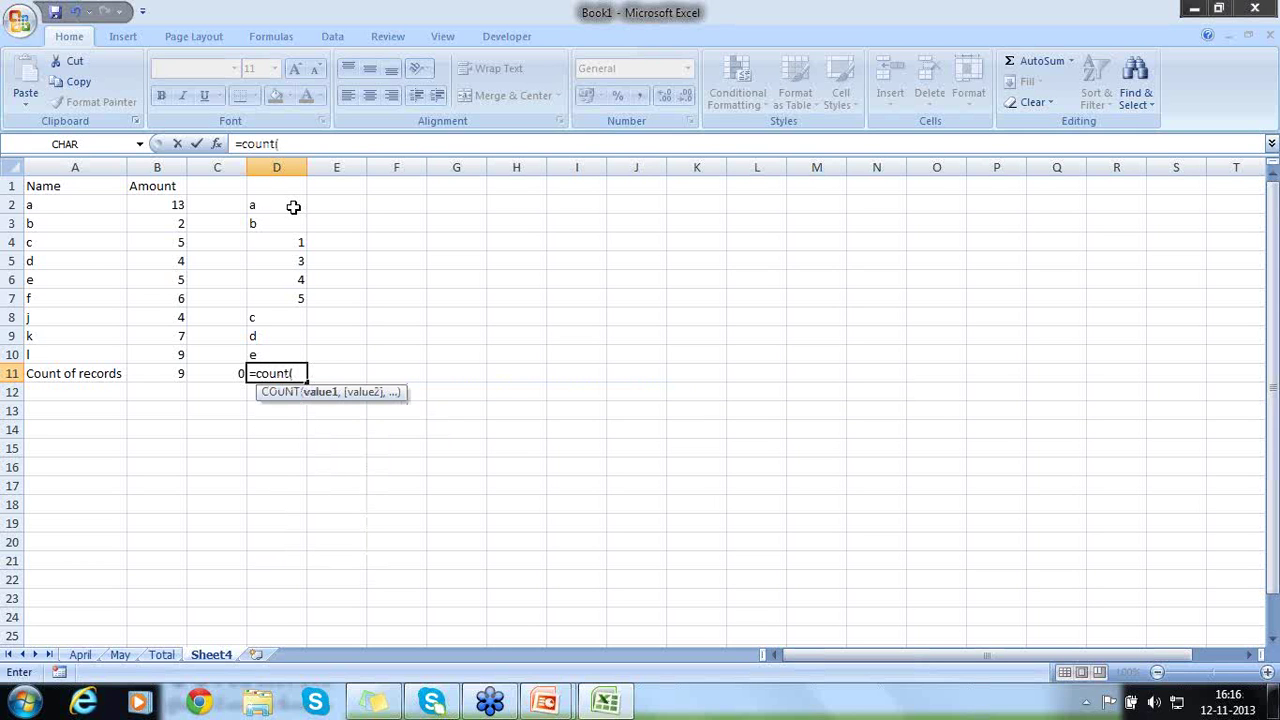
key("Up")
key("F8")
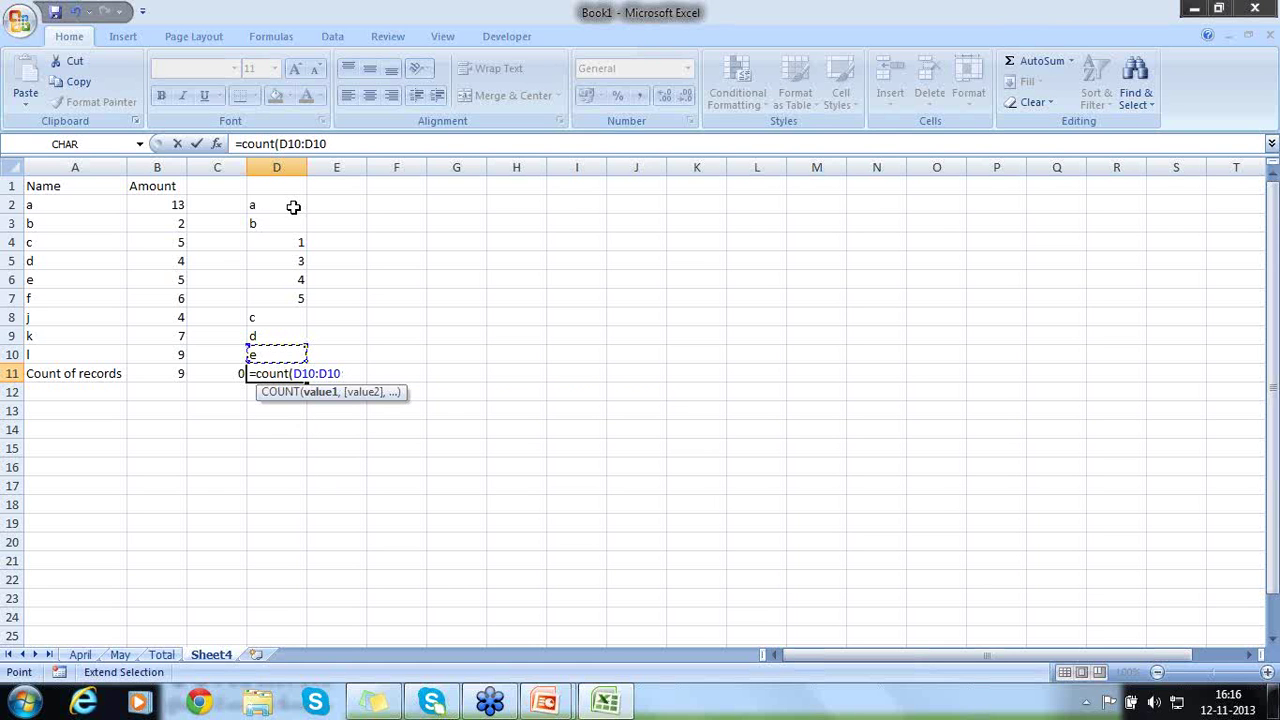
key("Up")
key("Up")
key("Up")
key("Up")
key("Up")
key("Up")
key("Up")
key("Up")
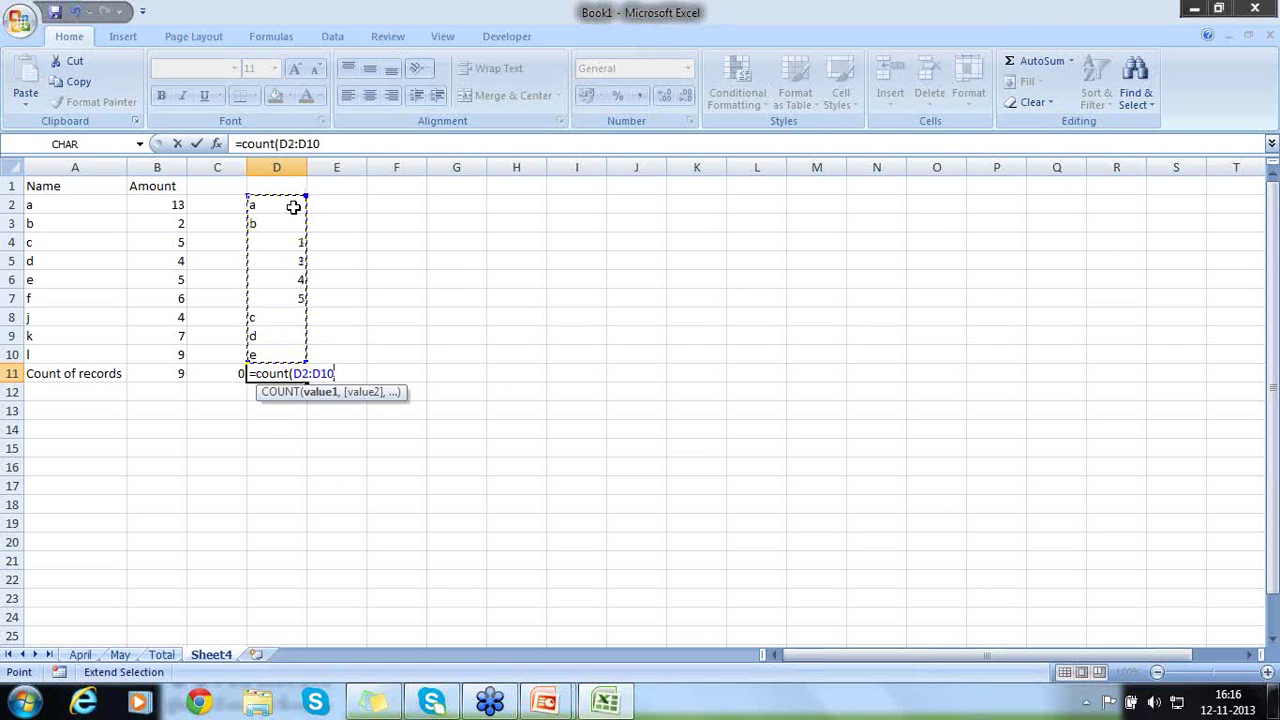
type(")")
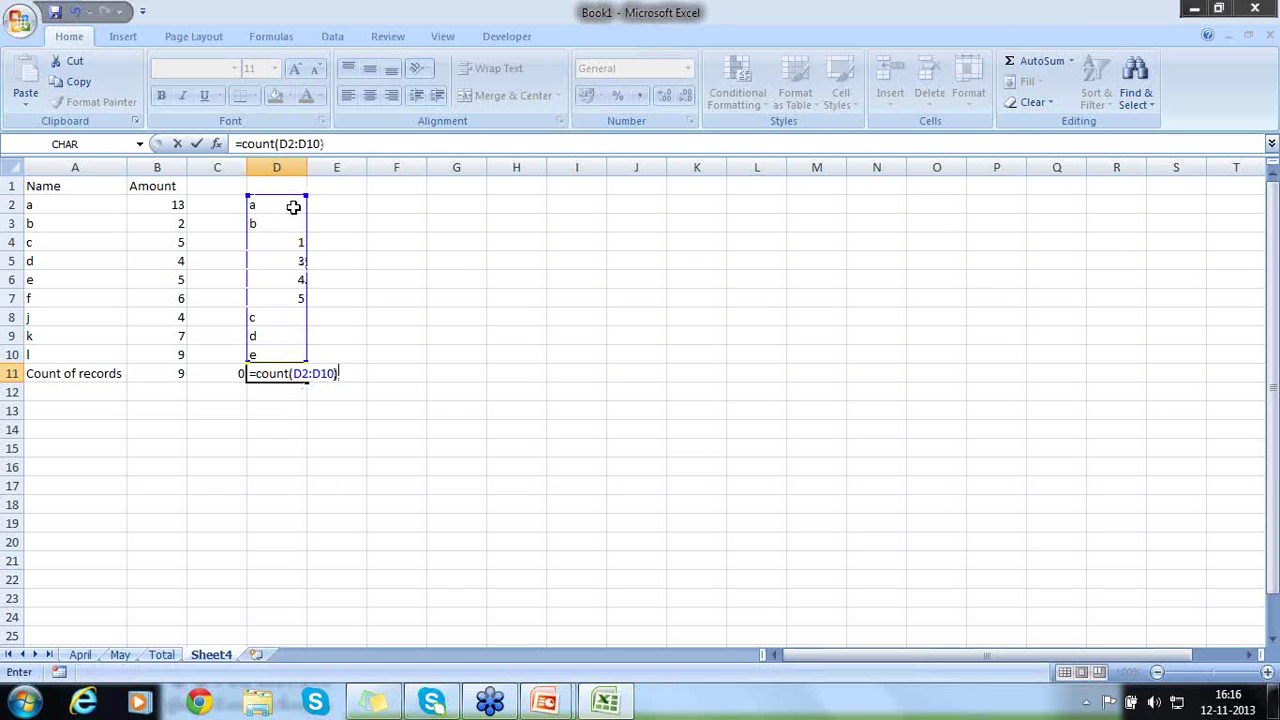
key("Return")
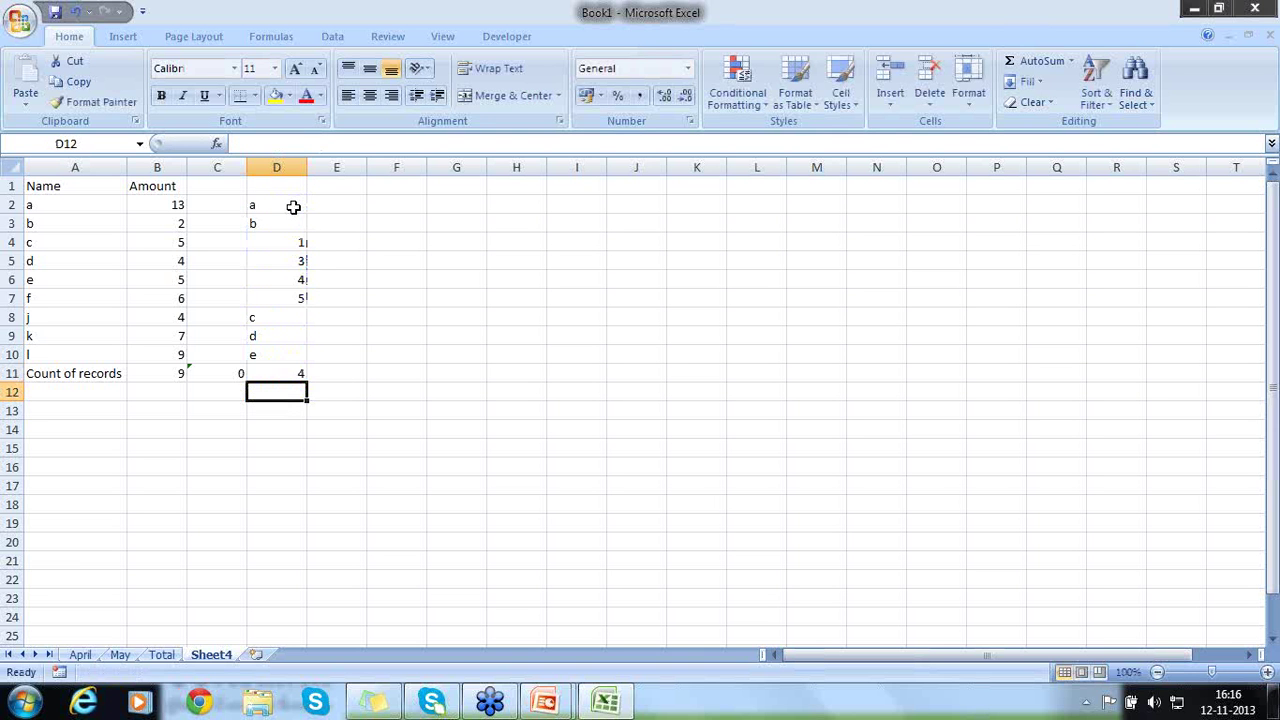
left_click_drag(291, 237, 288, 292)
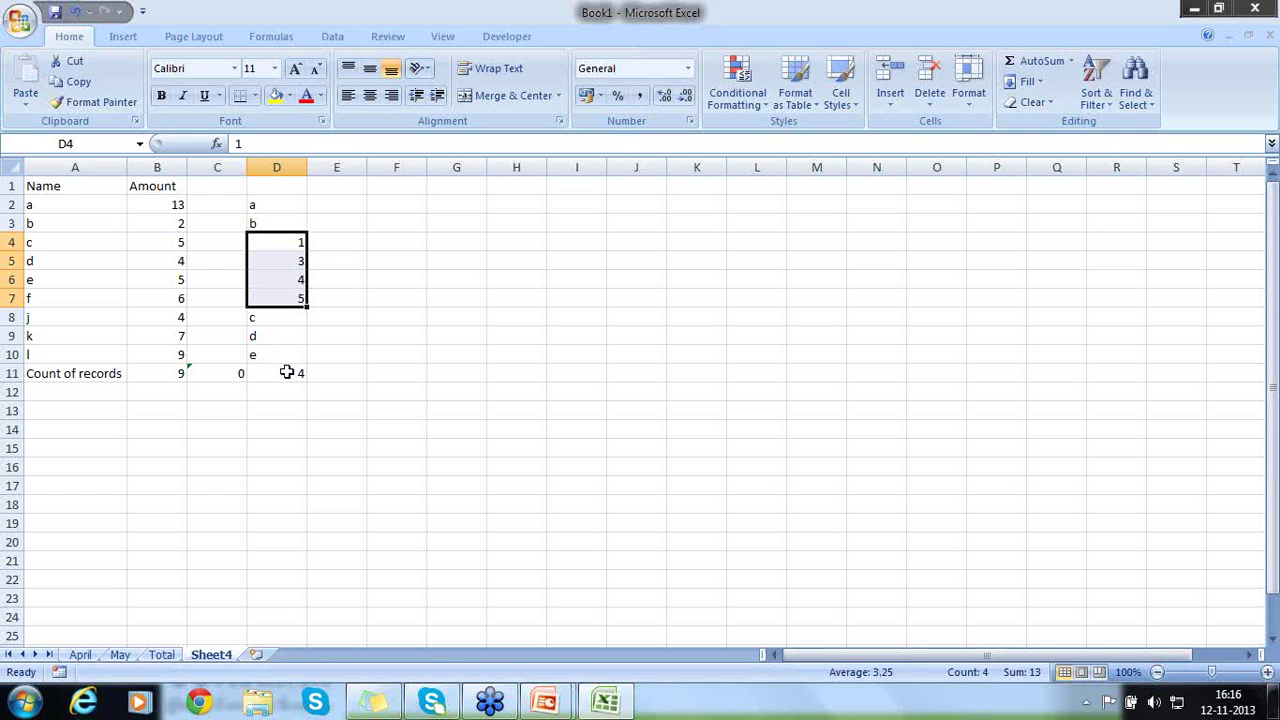
left_click(420, 242)
type("C")
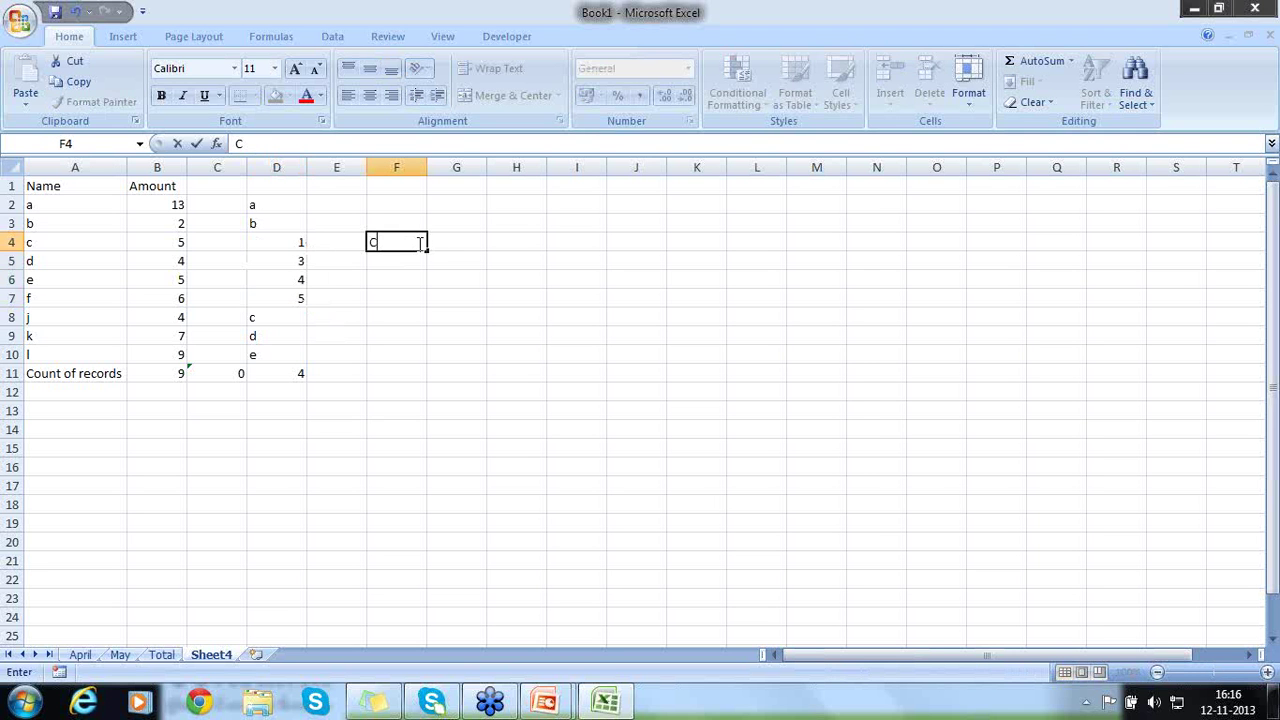
type("ount")
key("Return")
type("Cou")
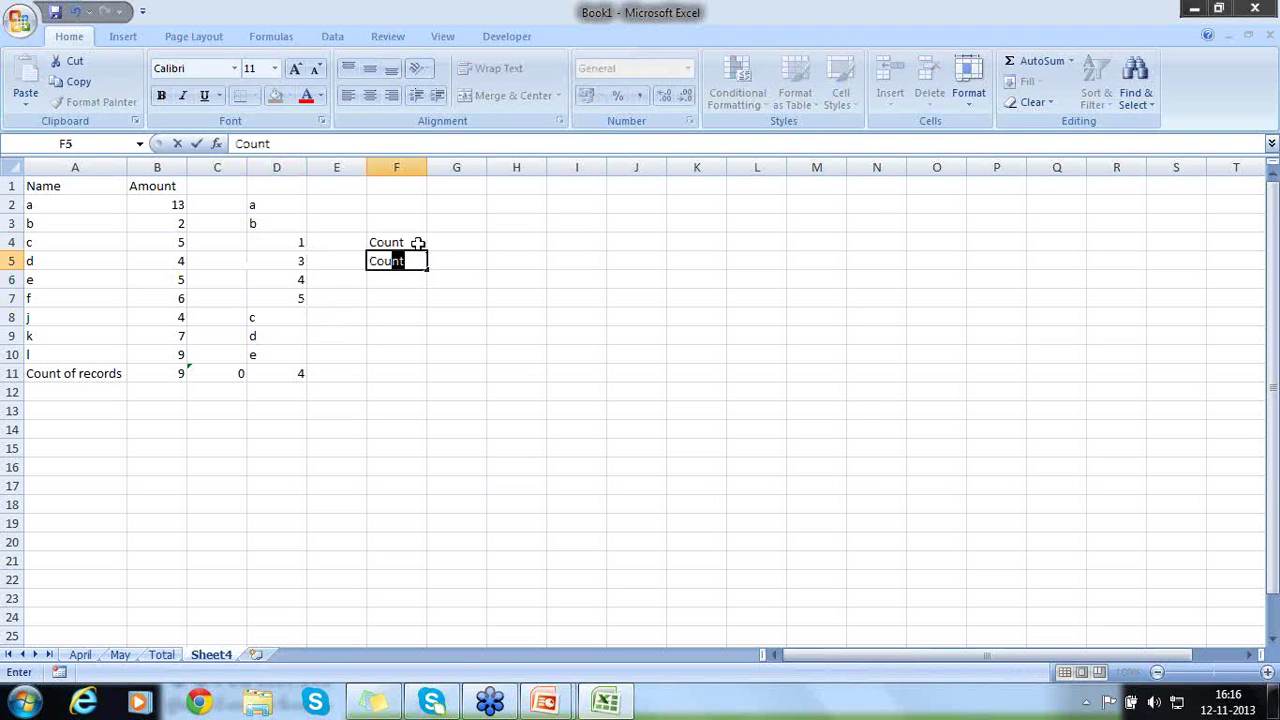
type("ntif")
key("Return")
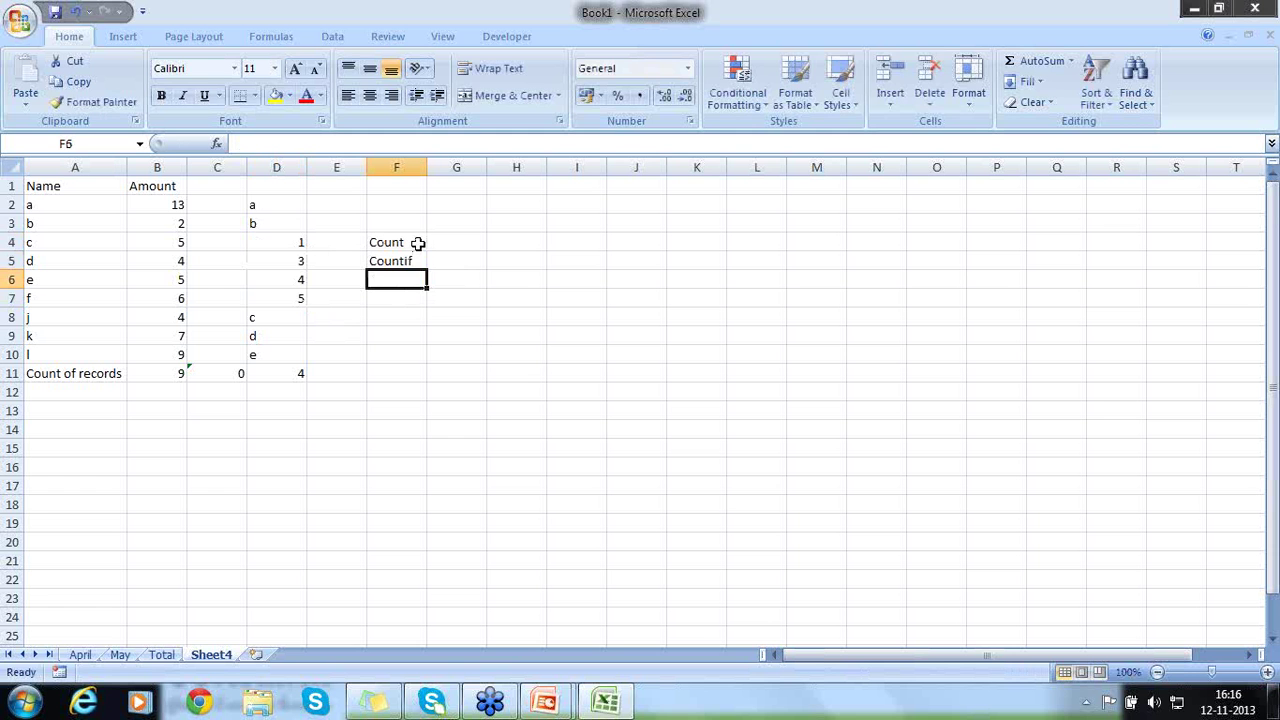
type("countA")
key("Return")
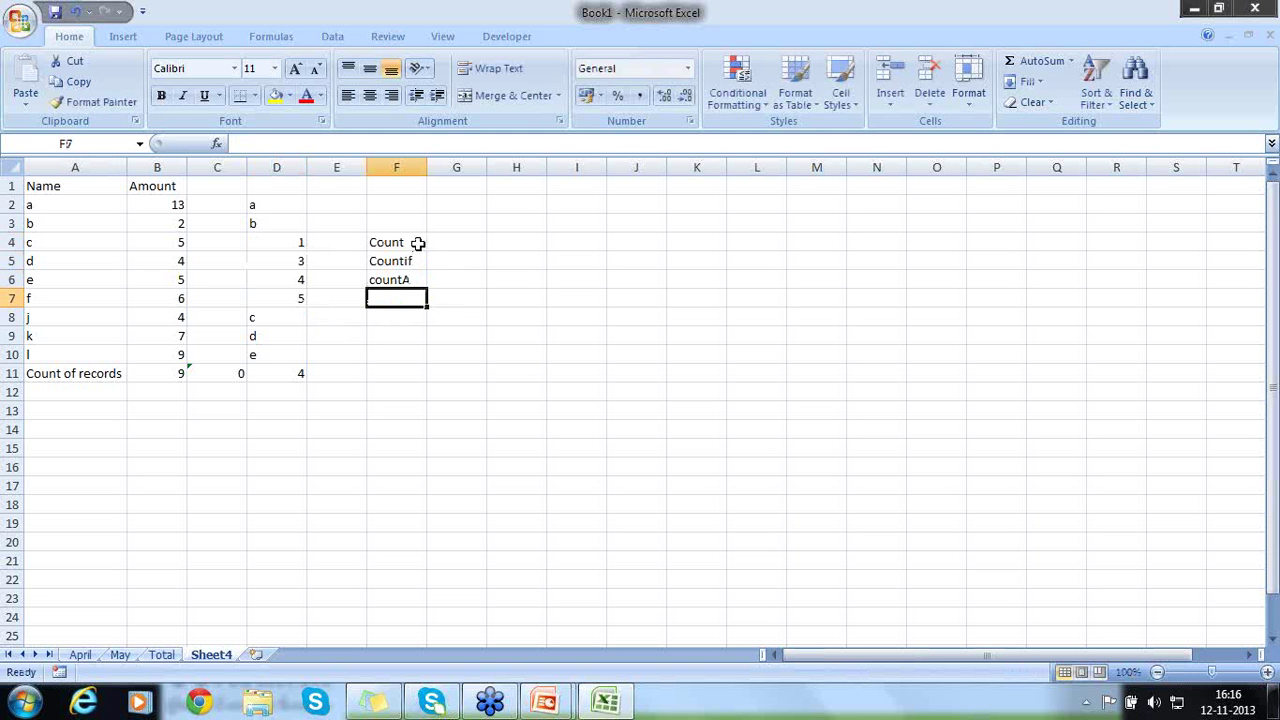
key("Return")
key("Down")
key("Down")
key("Down")
key("Down")
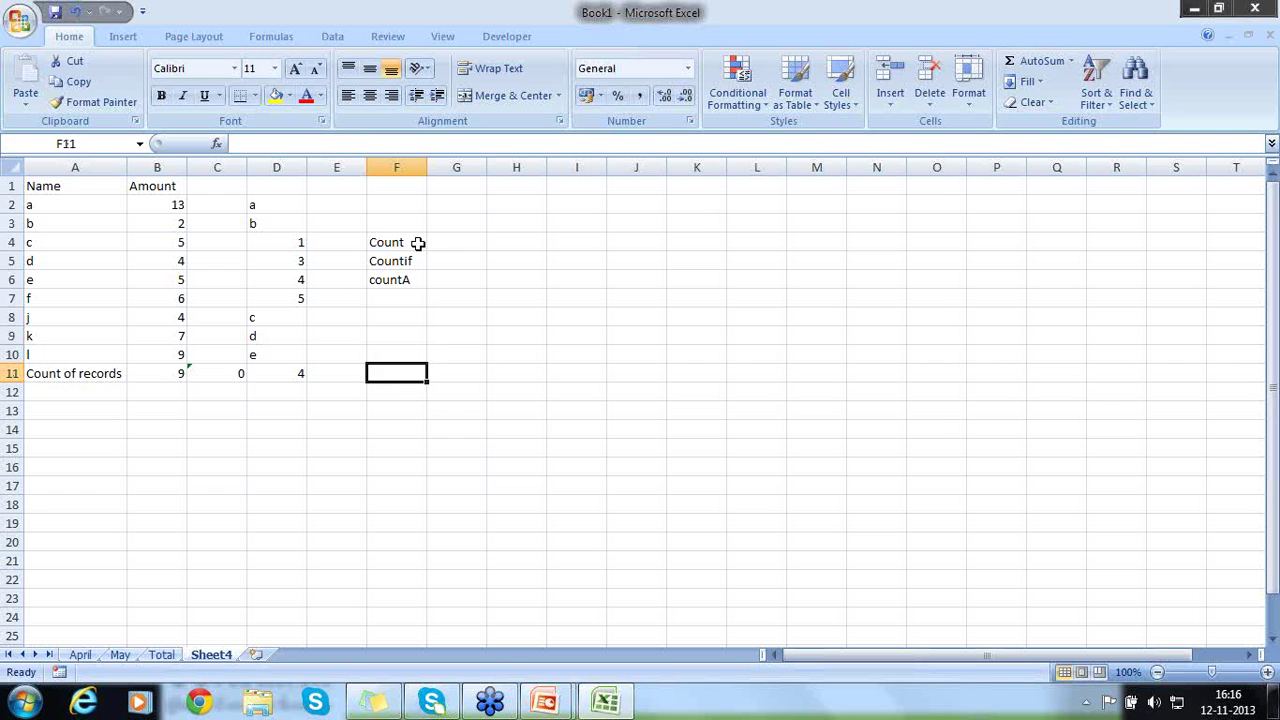
key("Left")
key("Left")
key("Left")
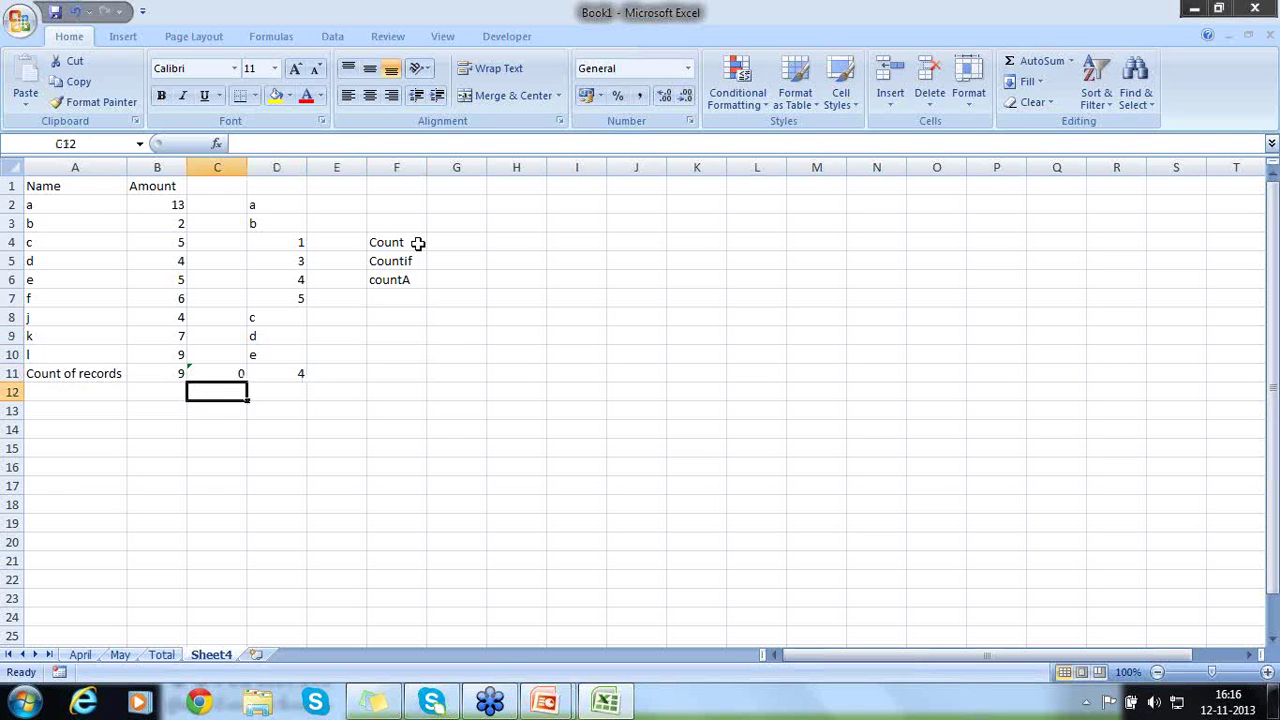
key("Left")
key("Left")
Type the label 'Conditional count' into A12, beneath Count of records
type("Conditio")
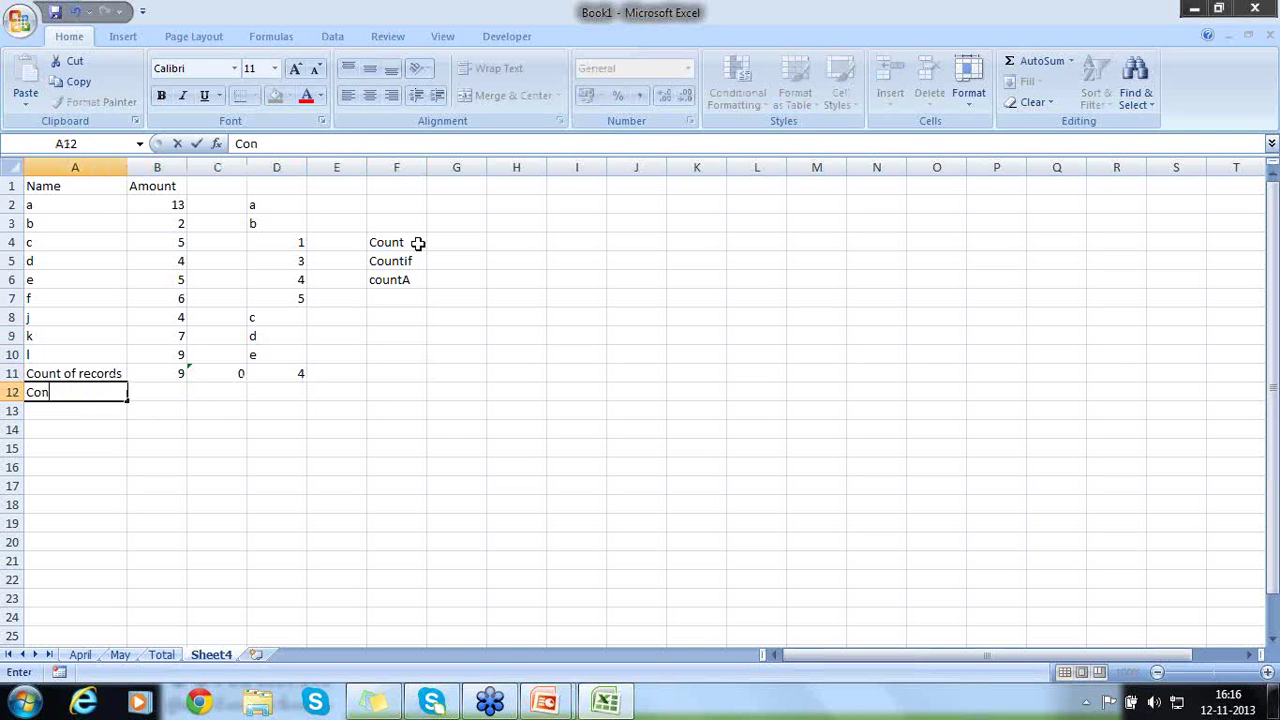
key("BackSpace")
key("BackSpace")
key("BackSpace")
type("tional a")
key("BackSpace")
type("count")
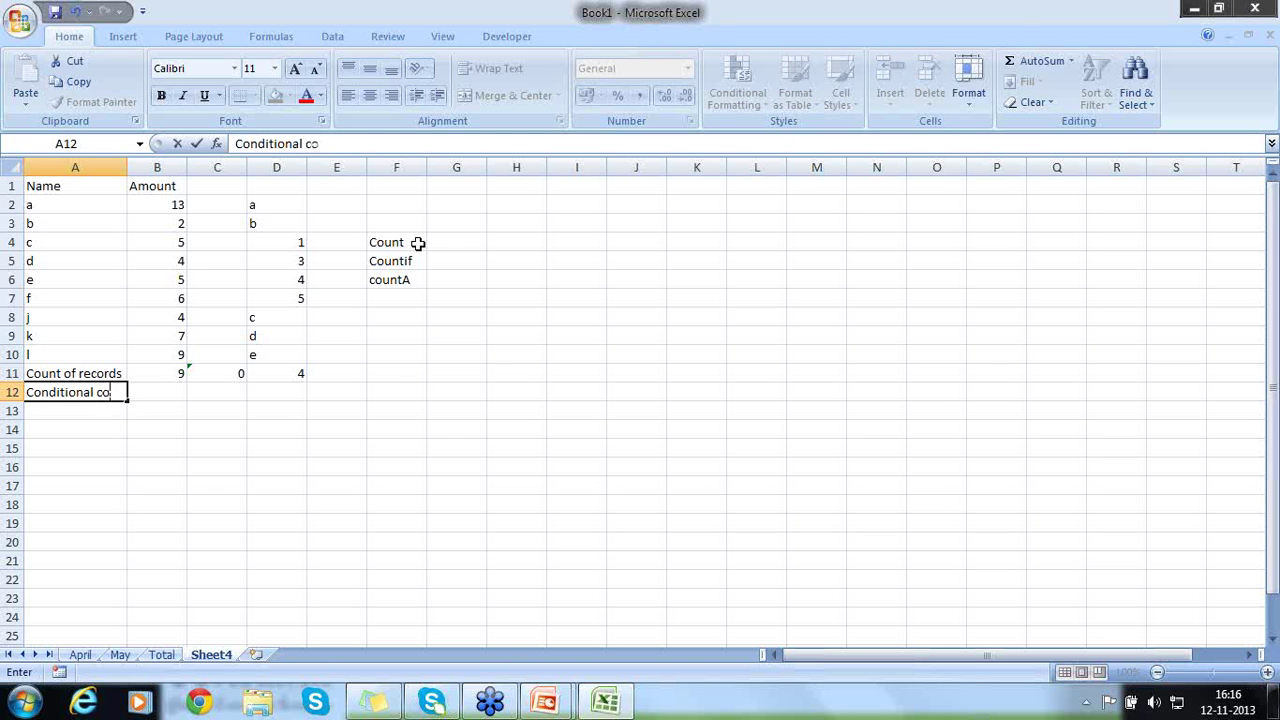
key("Return")
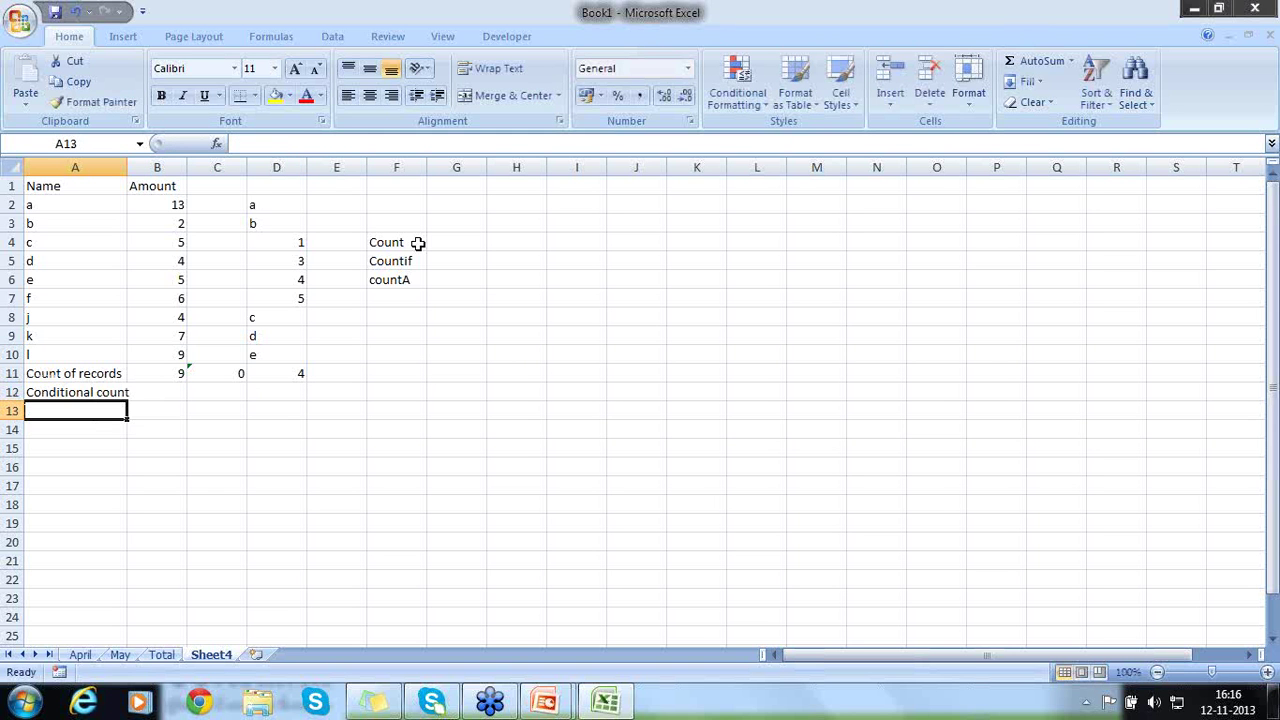
key("Up")
key("Right")
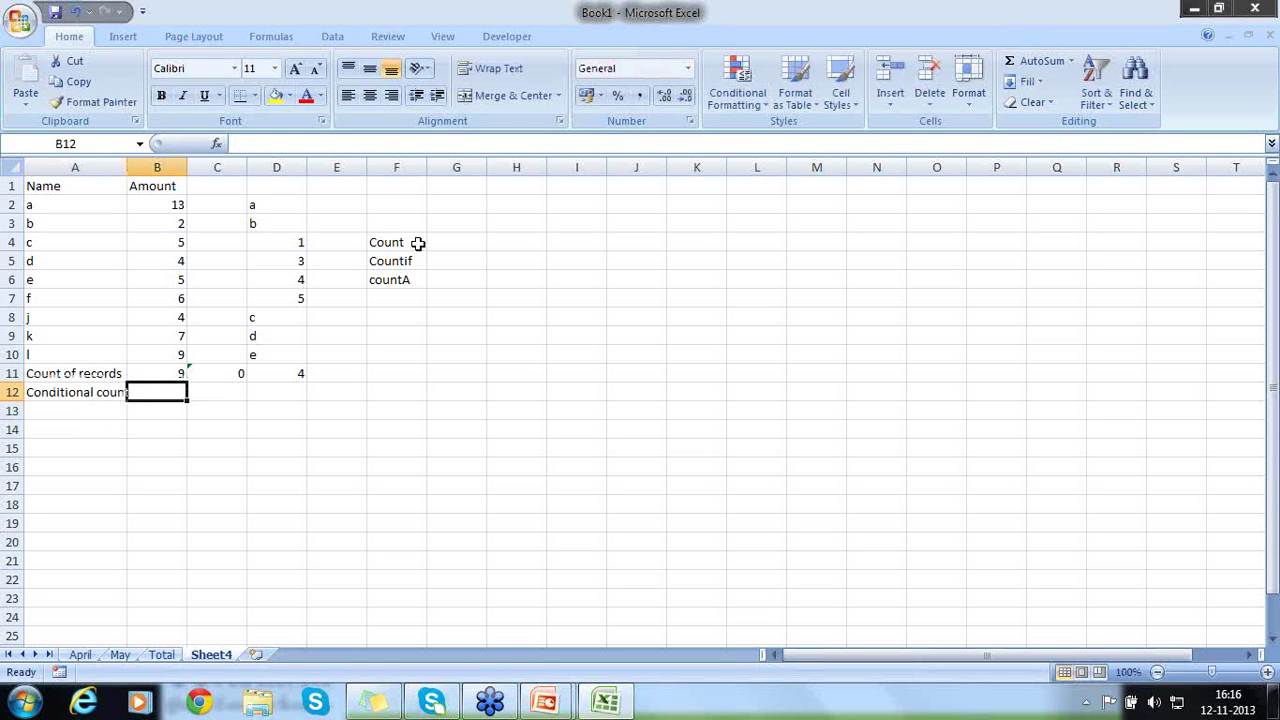
Make a first, abandoned attempt at a count formula over B2:B10 in B12, which leaves a #NAME? error
type("=cou")
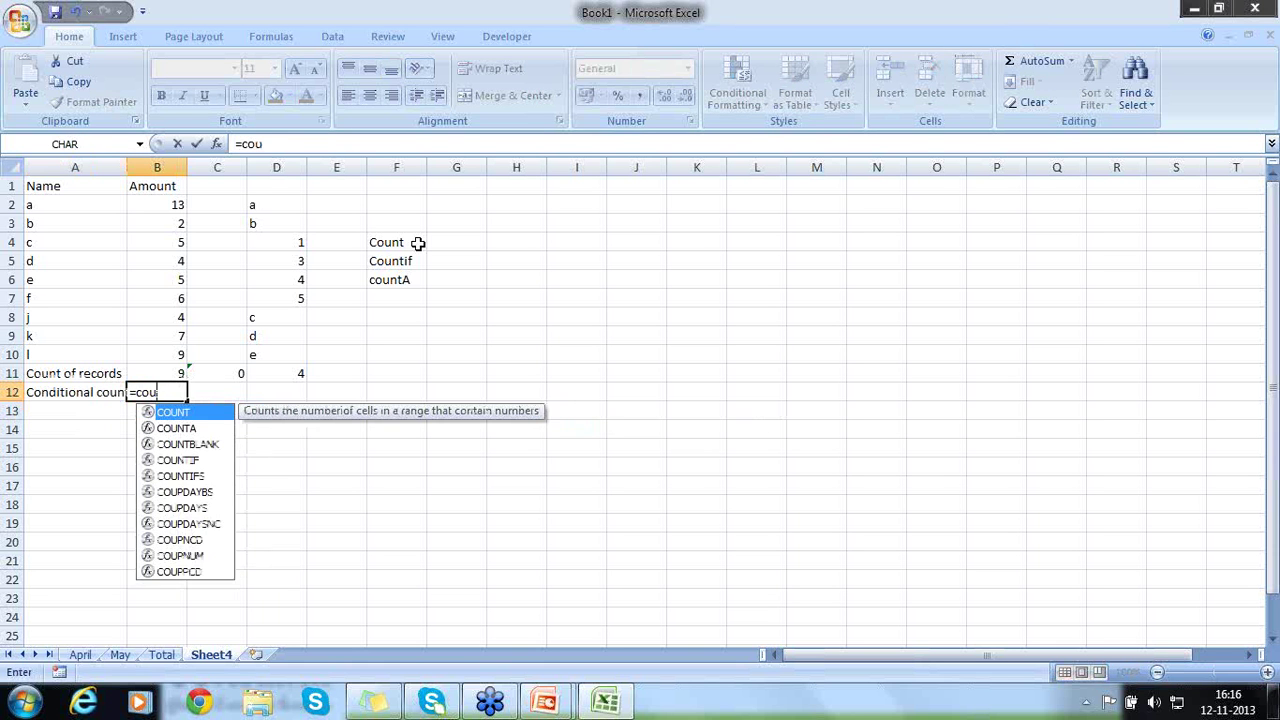
type("nt")
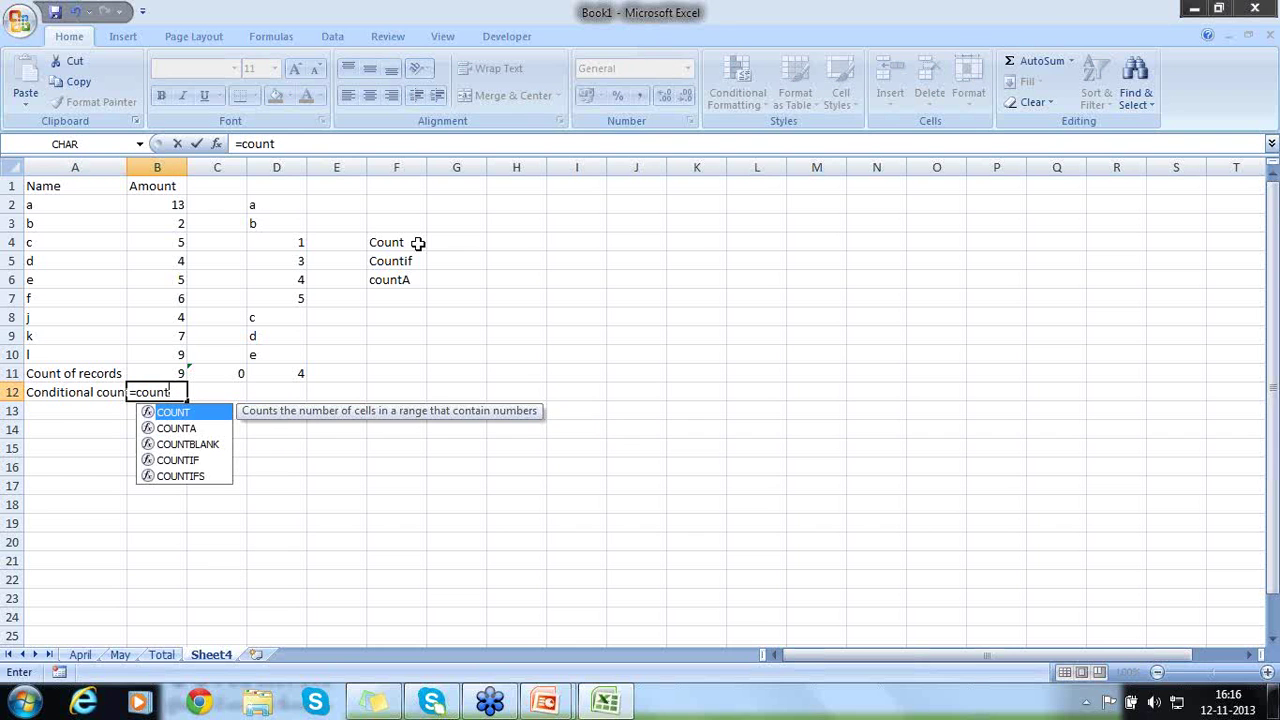
key("Down")
key("Down")
key("Down")
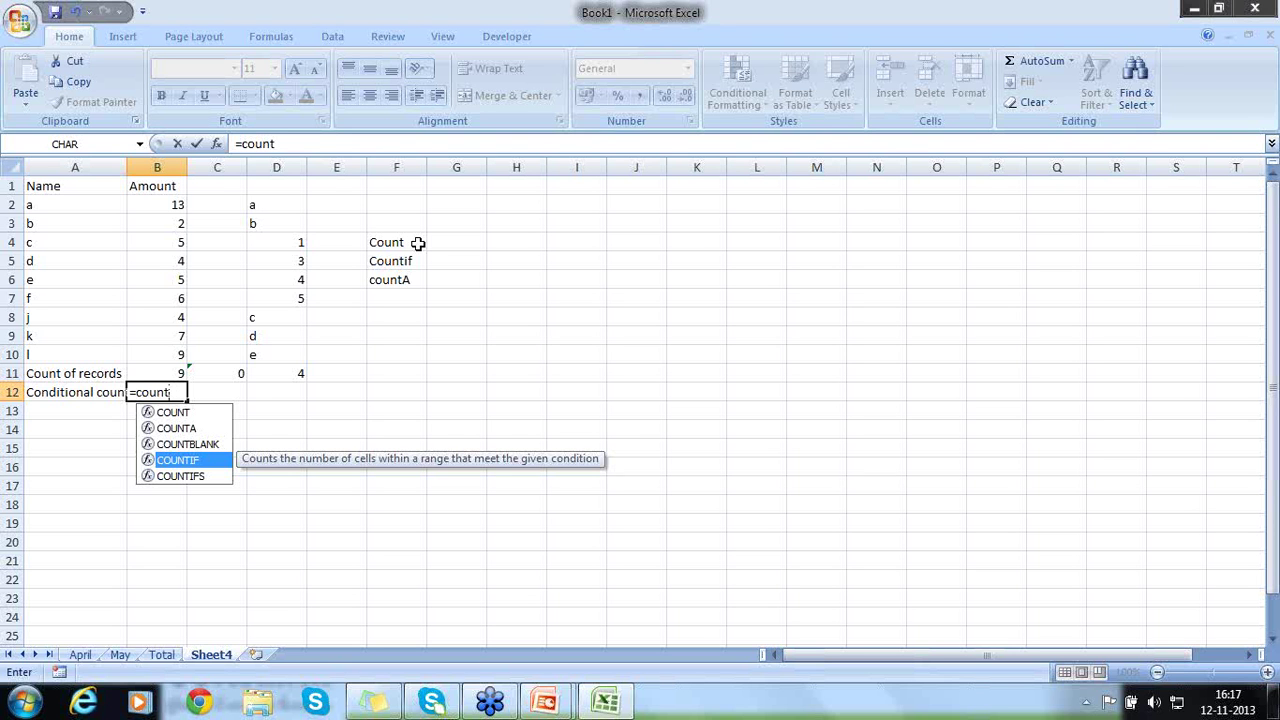
type("(")
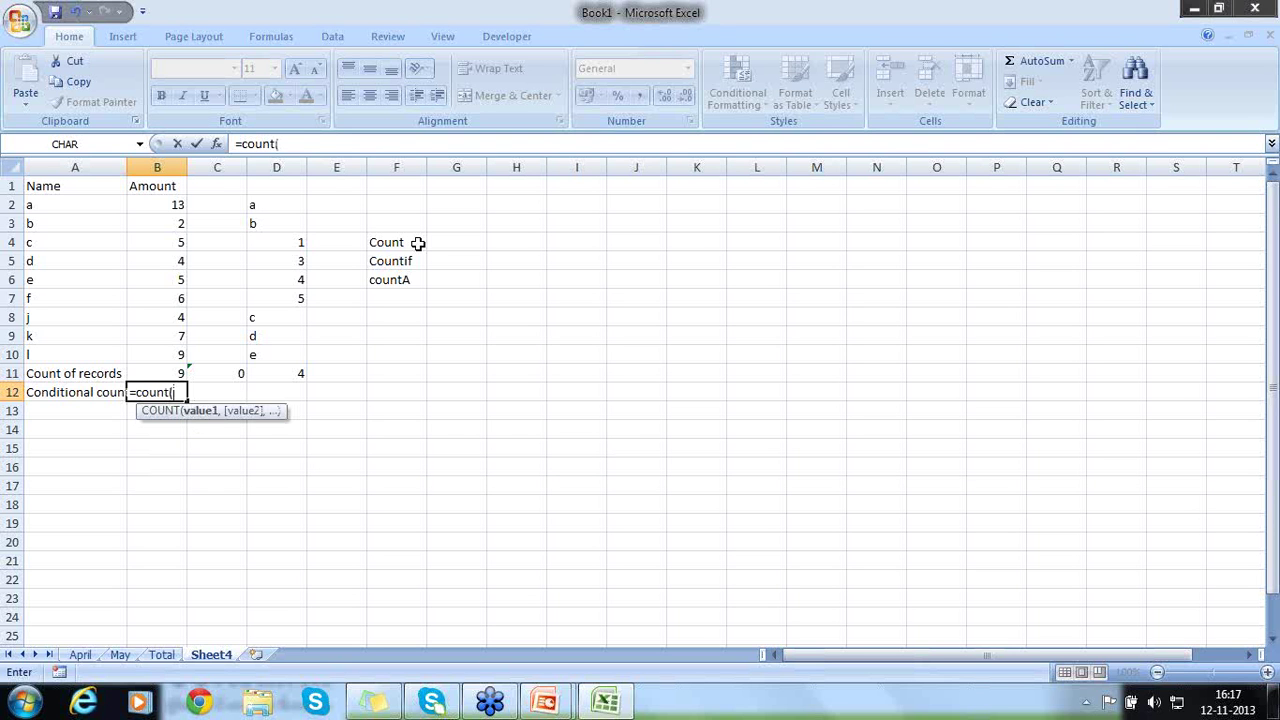
key("Up")
key("Up")
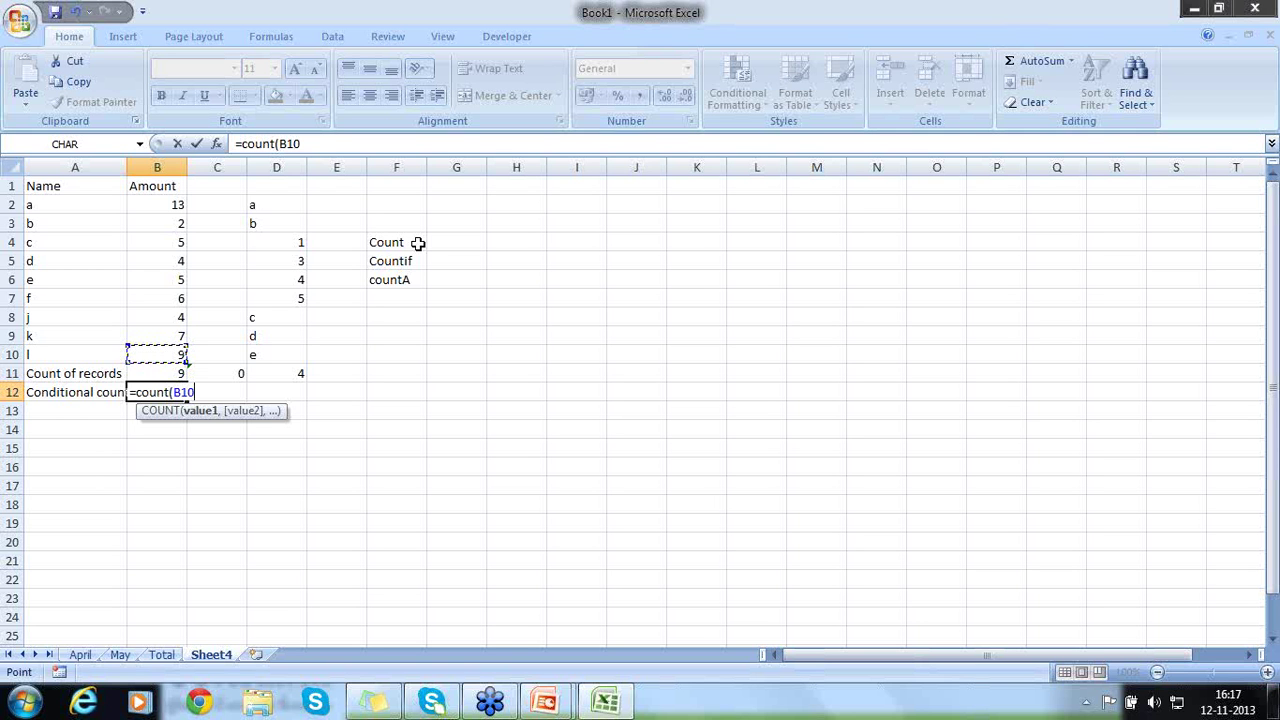
key("F8")
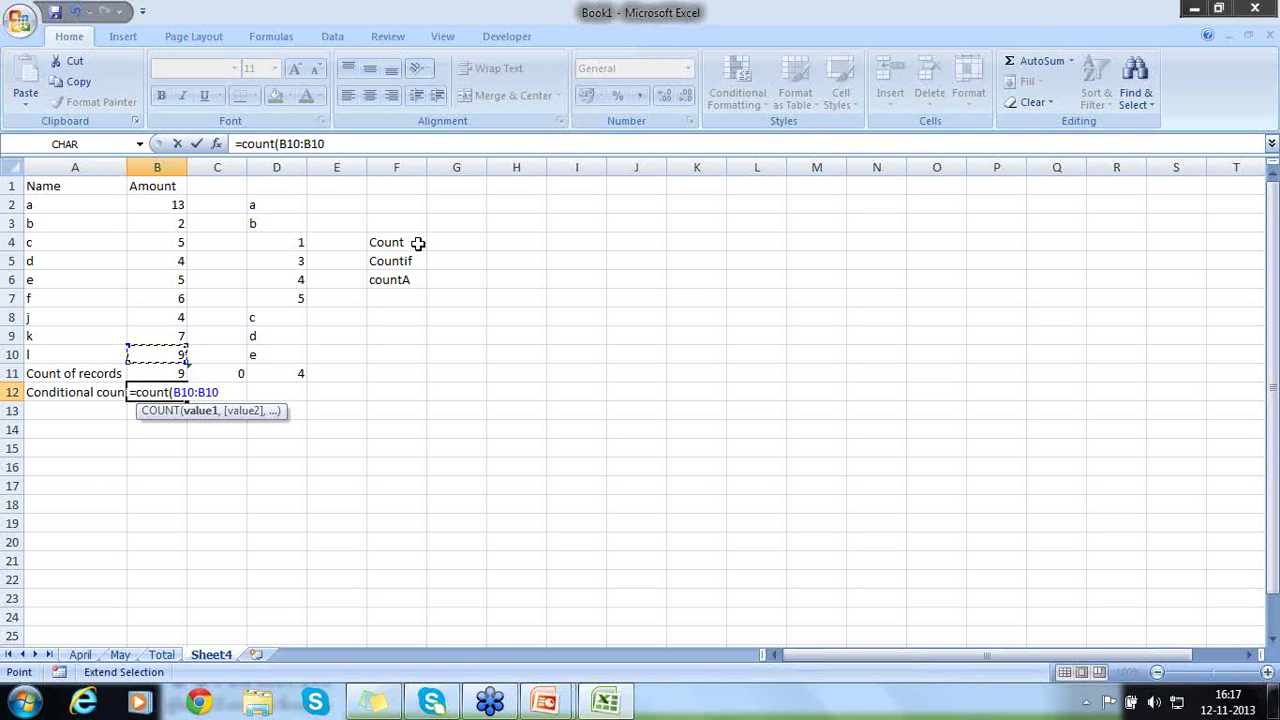
key("Up")
key("Up")
key("Up")
key("Up")
key("Up")
key("Up")
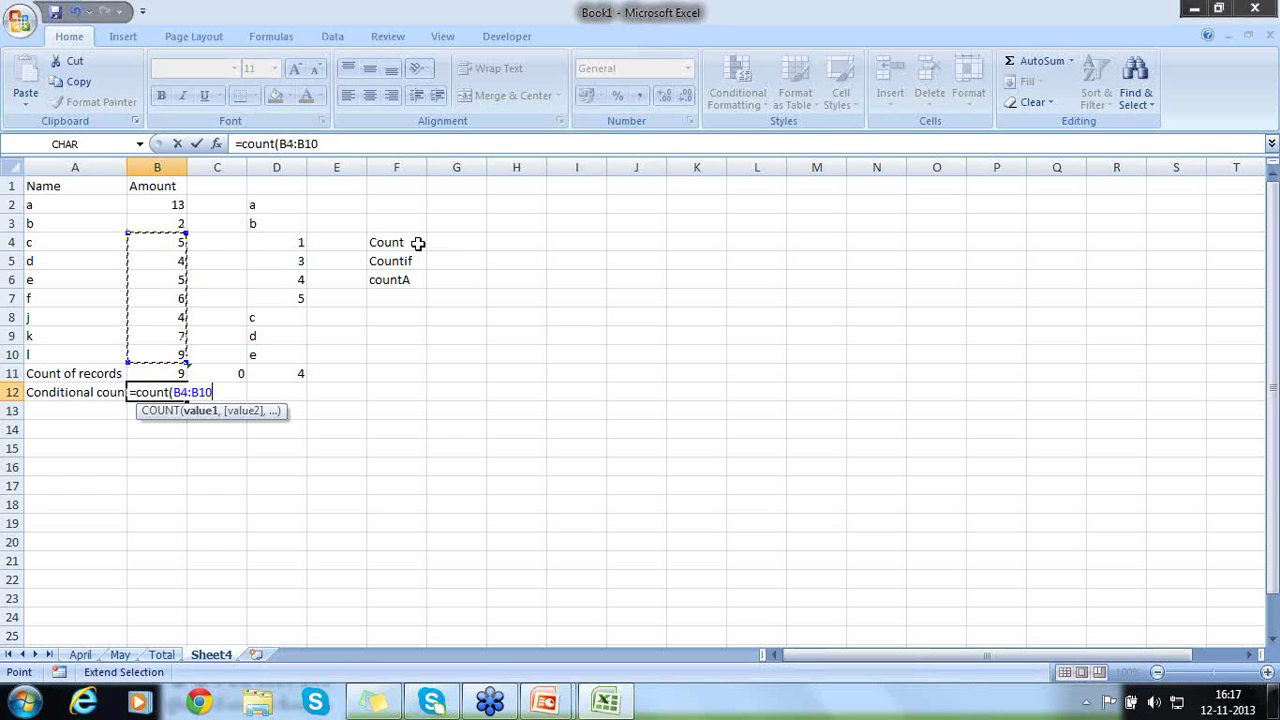
key("Up")
key("Up")
type(")")
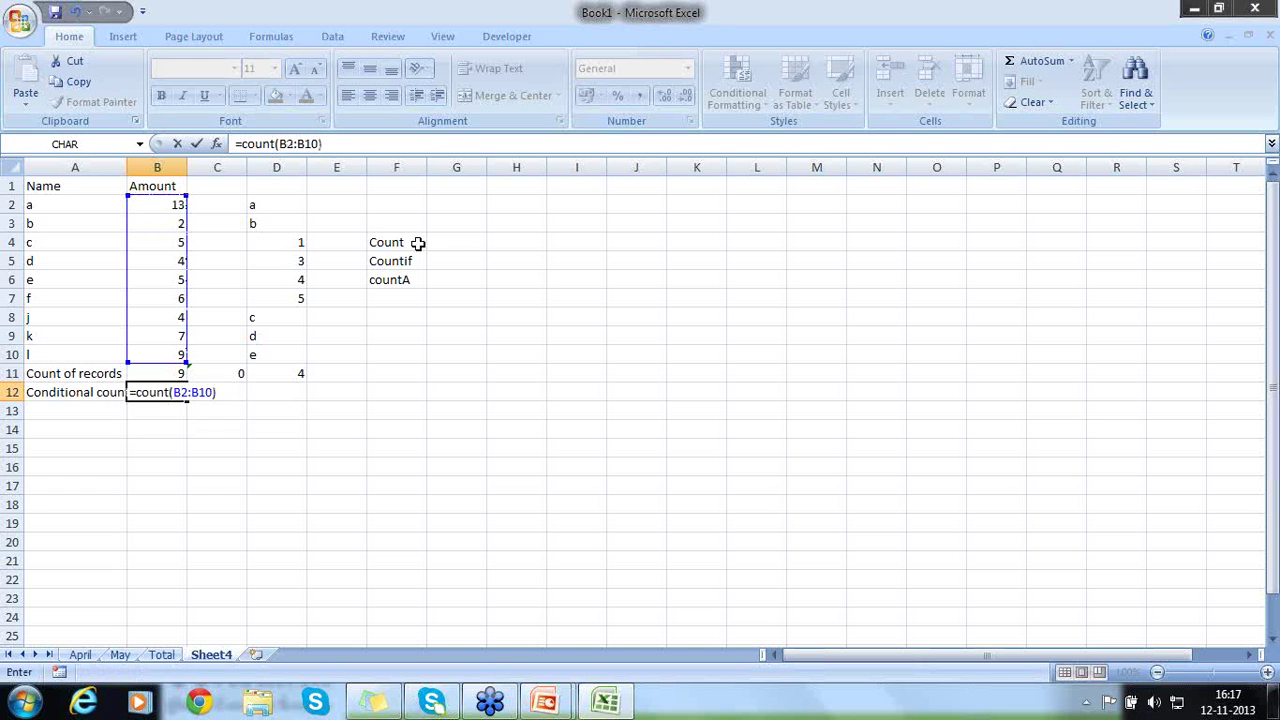
key("BackSpace")
type(",")
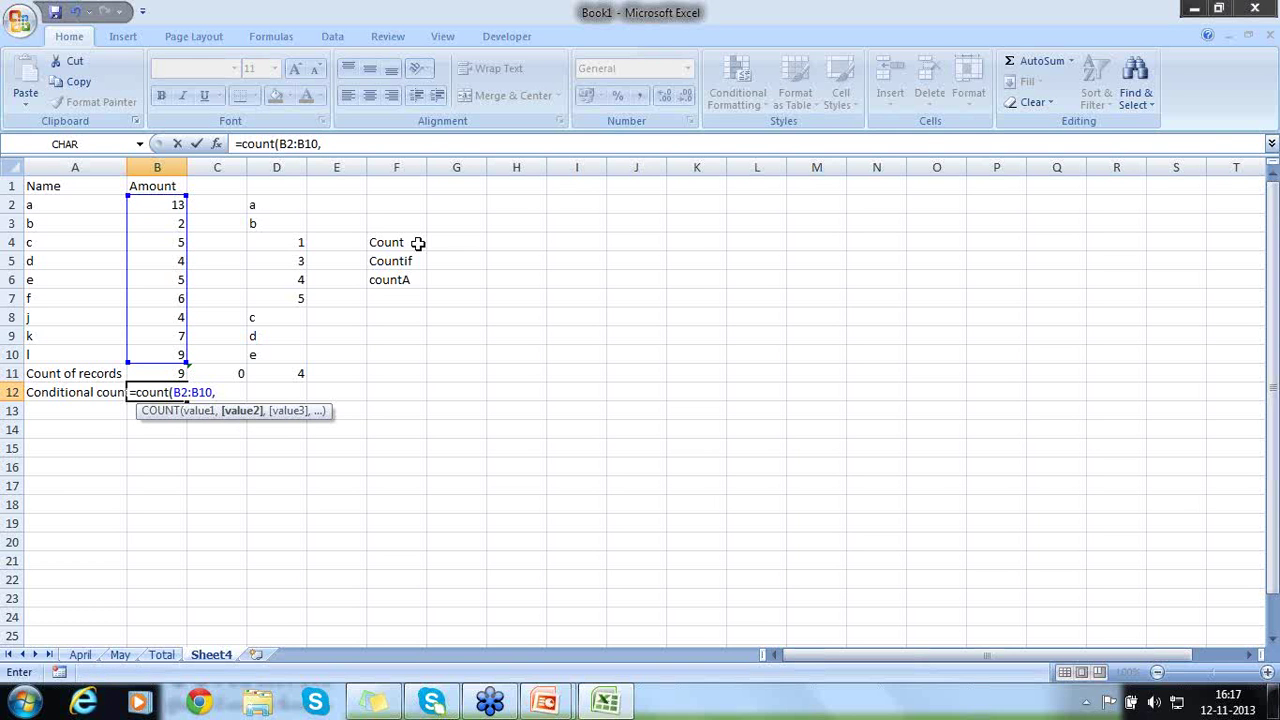
key("BackSpace")
key("BackSpace")
key("BackSpace")
key("BackSpace")
key("BackSpace")
key("BackSpace")
key("BackSpace")
key("BackSpace")
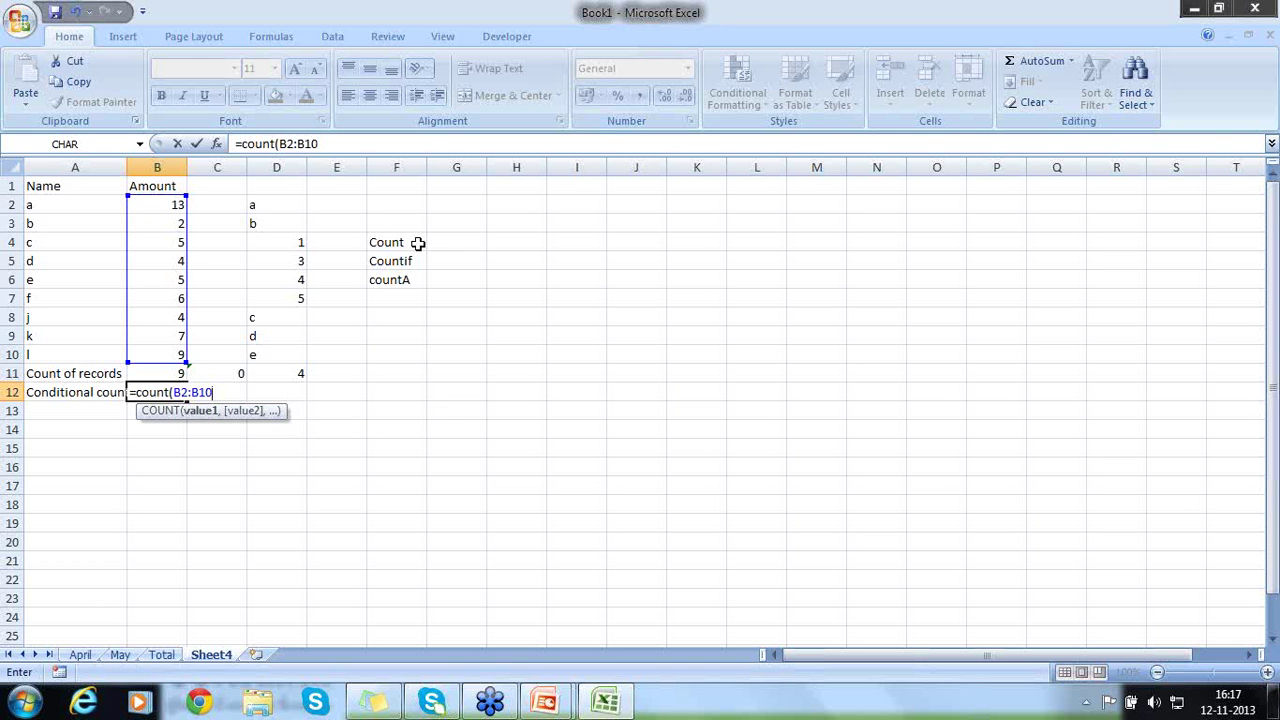
key("BackSpace")
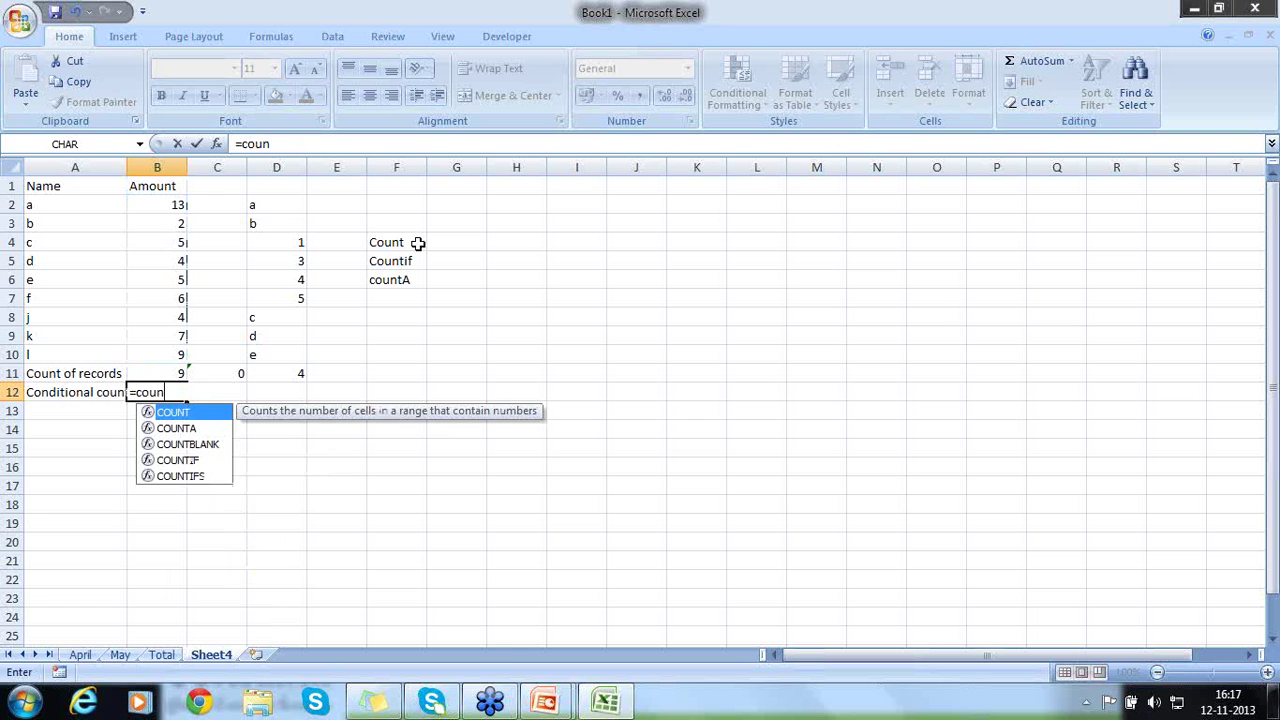
key("Return")
key("Up")
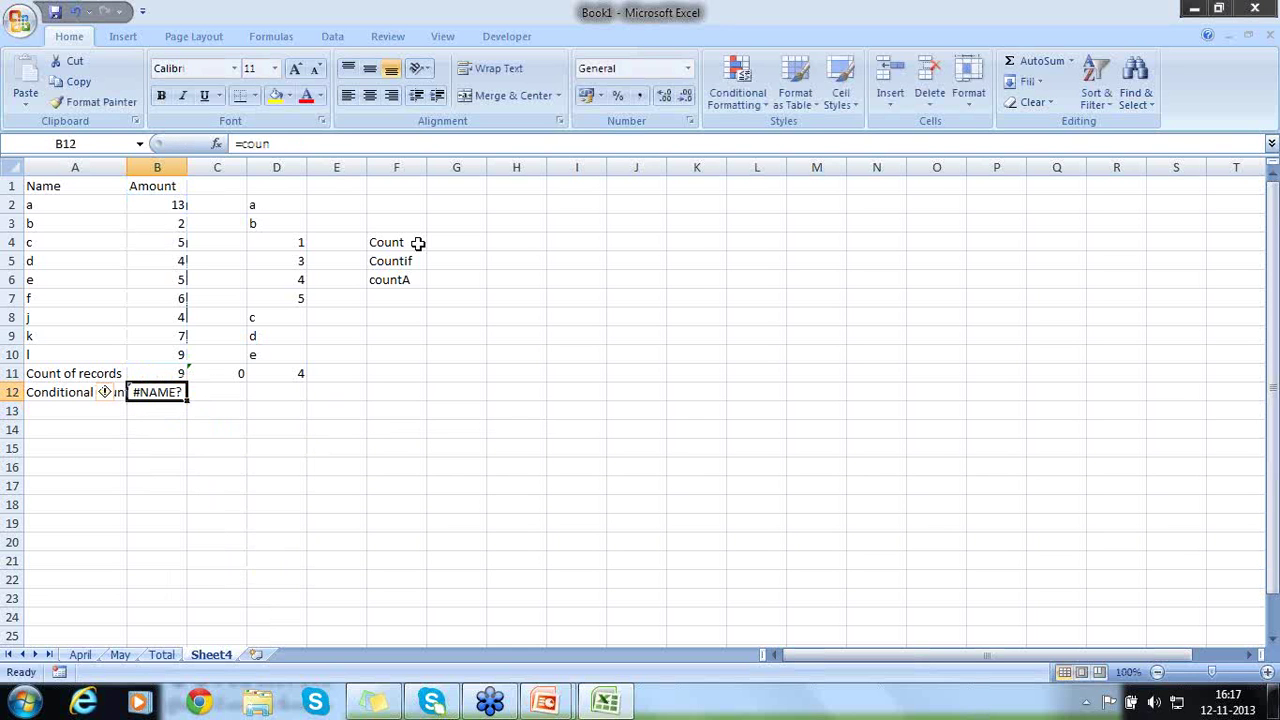
Enter =COUNTIF(B2:B10,4) in B12, returning 2
type("=count")
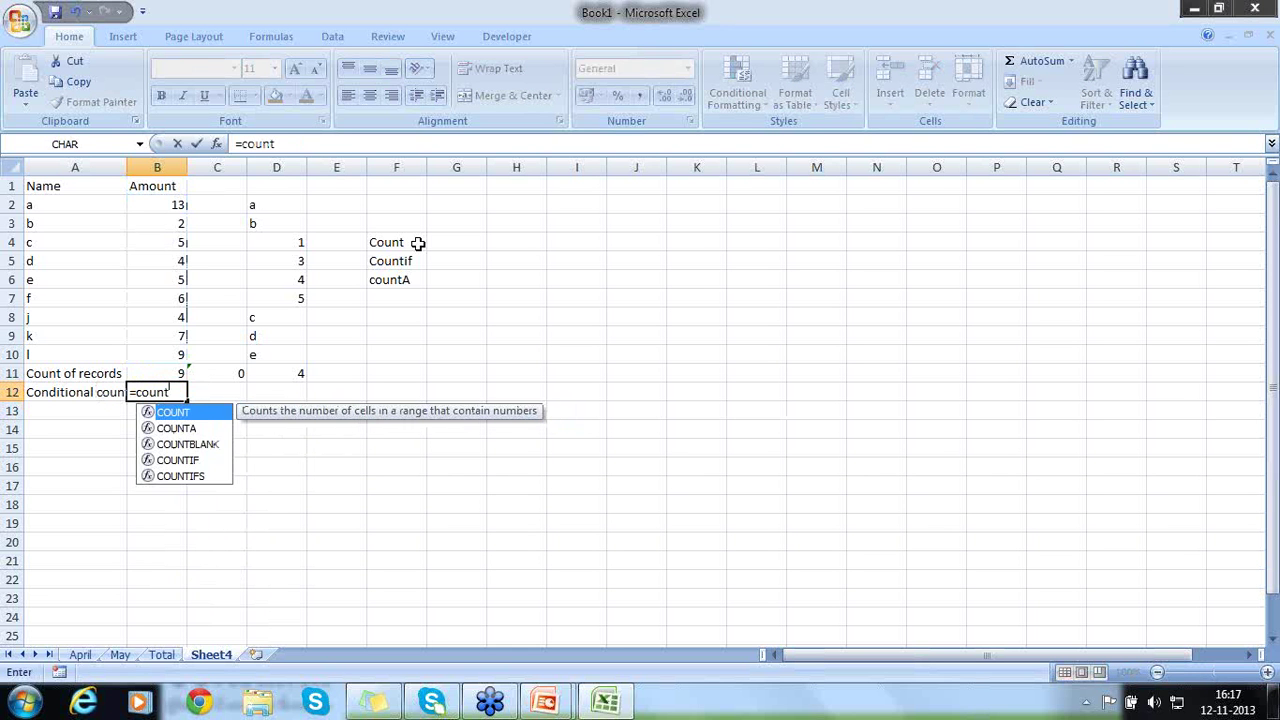
type("if(")
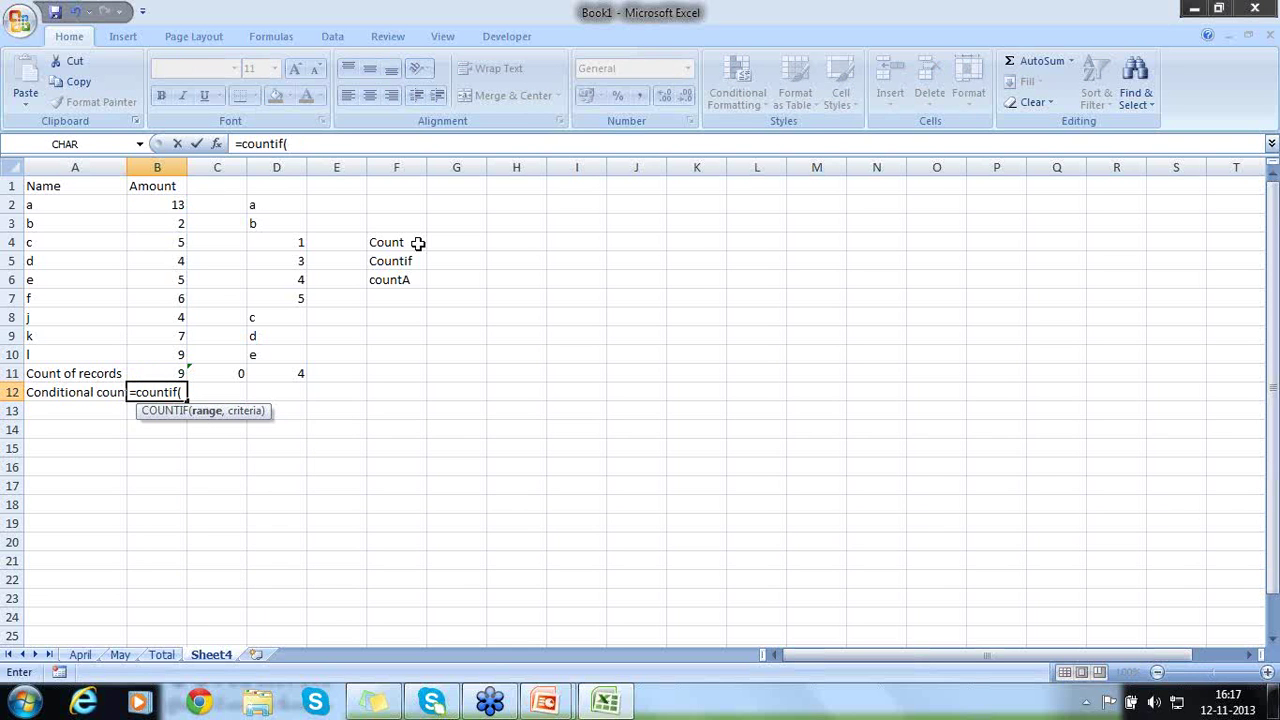
key("Up")
key("Up")
key("F8")
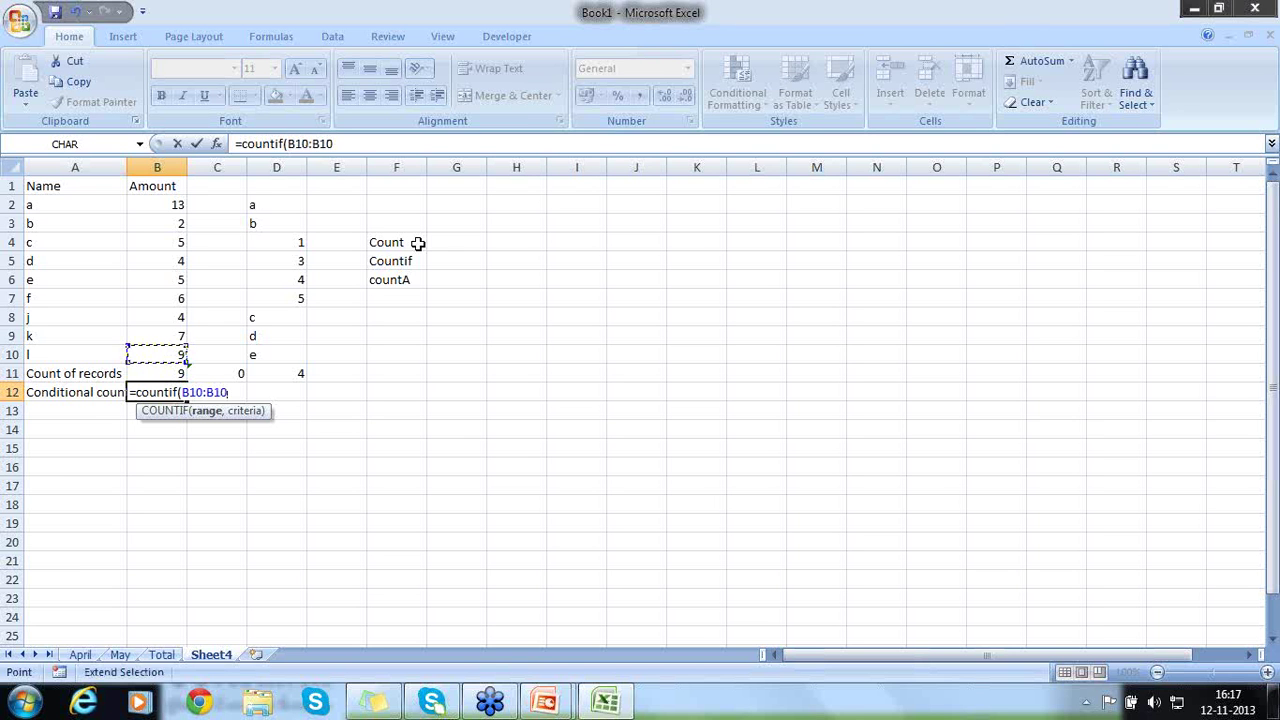
key("Up")
key("Up")
key("Up")
key("Up")
key("Up")
key("Up")
key("Up")
key("Up")
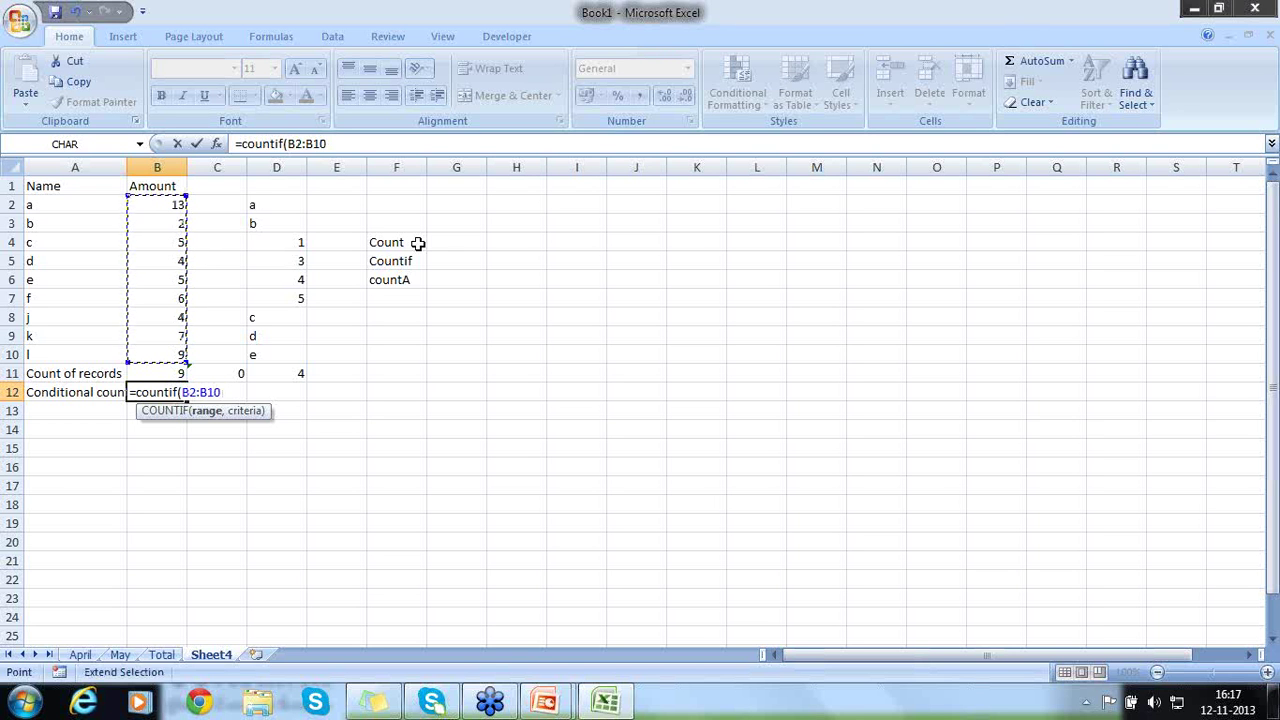
type(",")
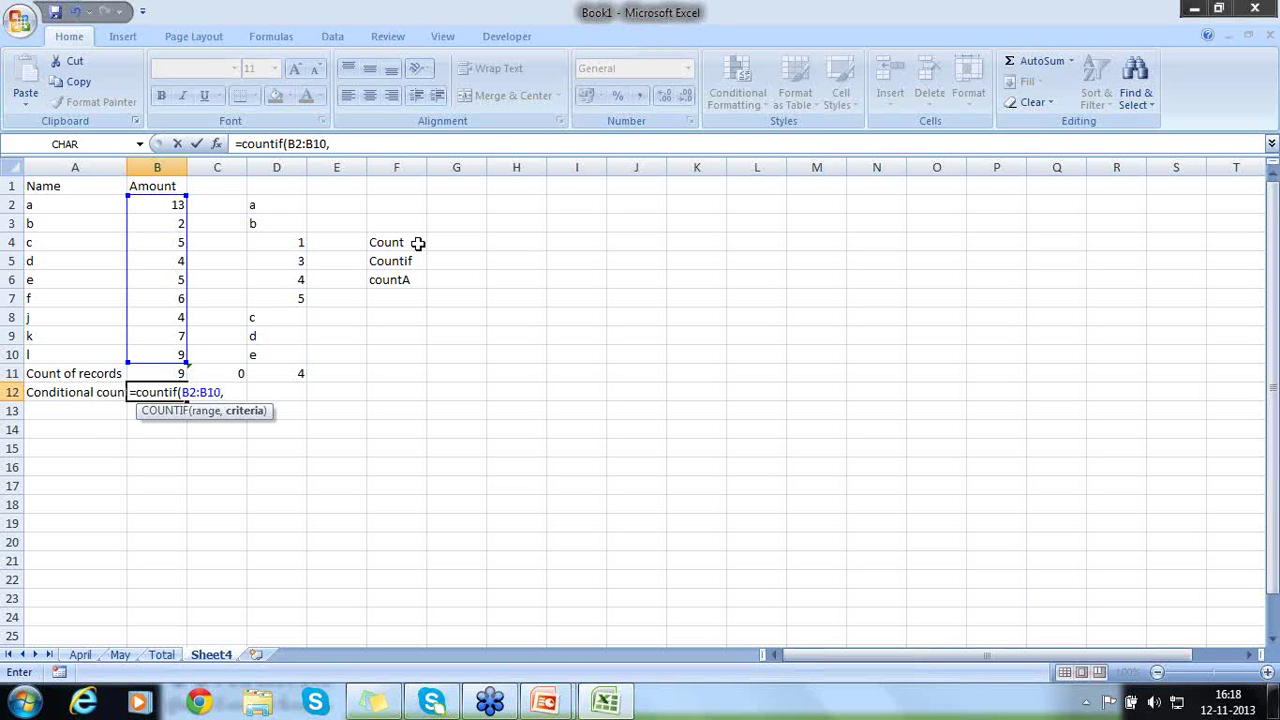
type(",")
key("BackSpace")
type("4)")
key("Return")
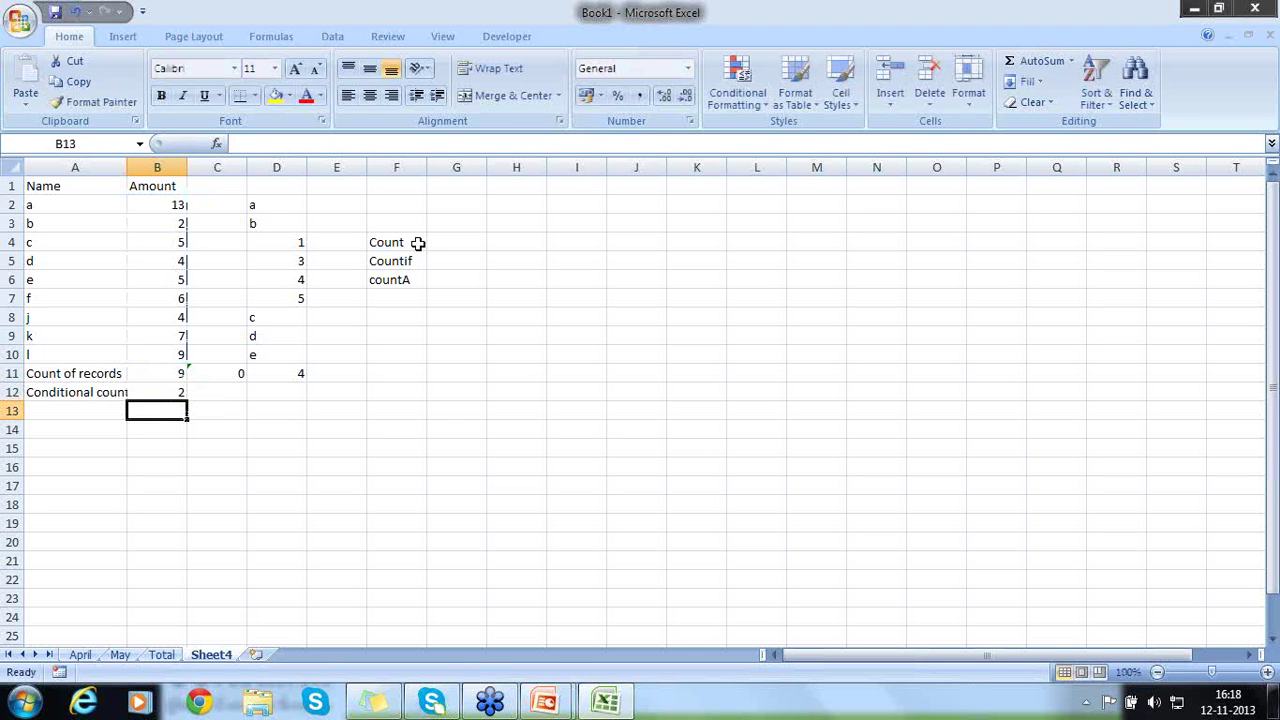
left_click(176, 262)
left_click(163, 316)
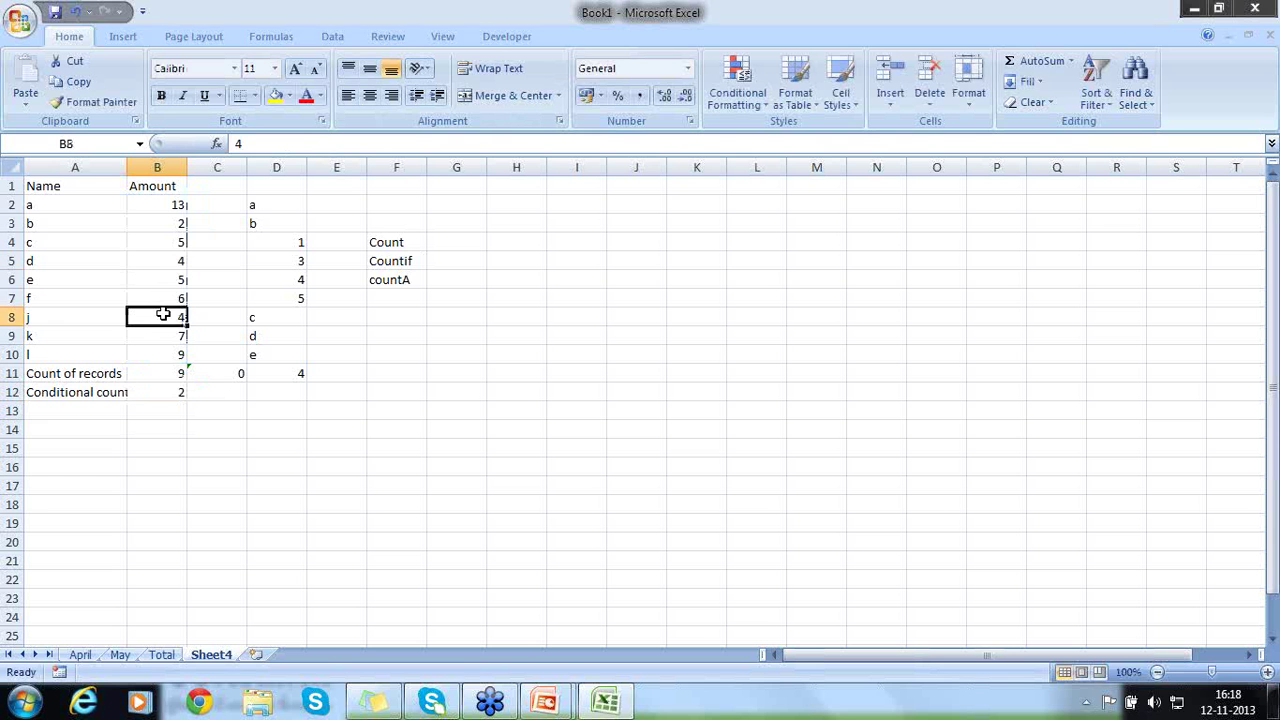
left_click(155, 223)
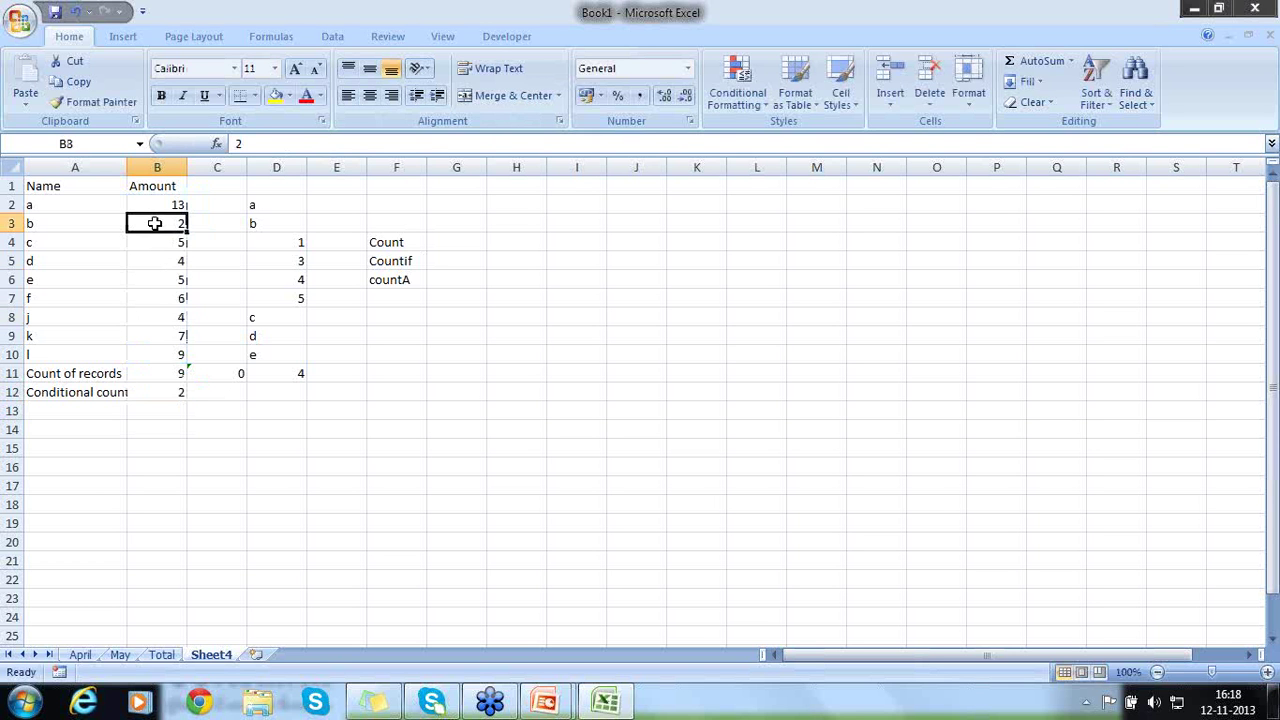
type("4")
key("Return")
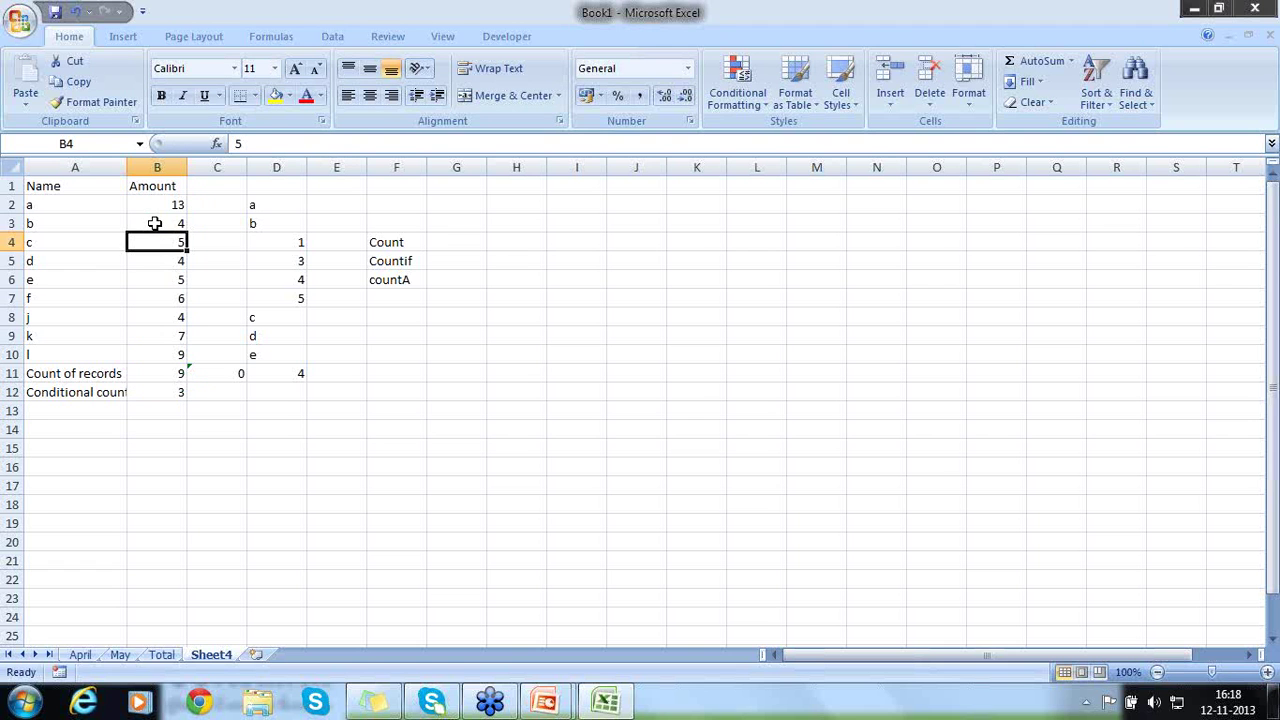
left_click(155, 223)
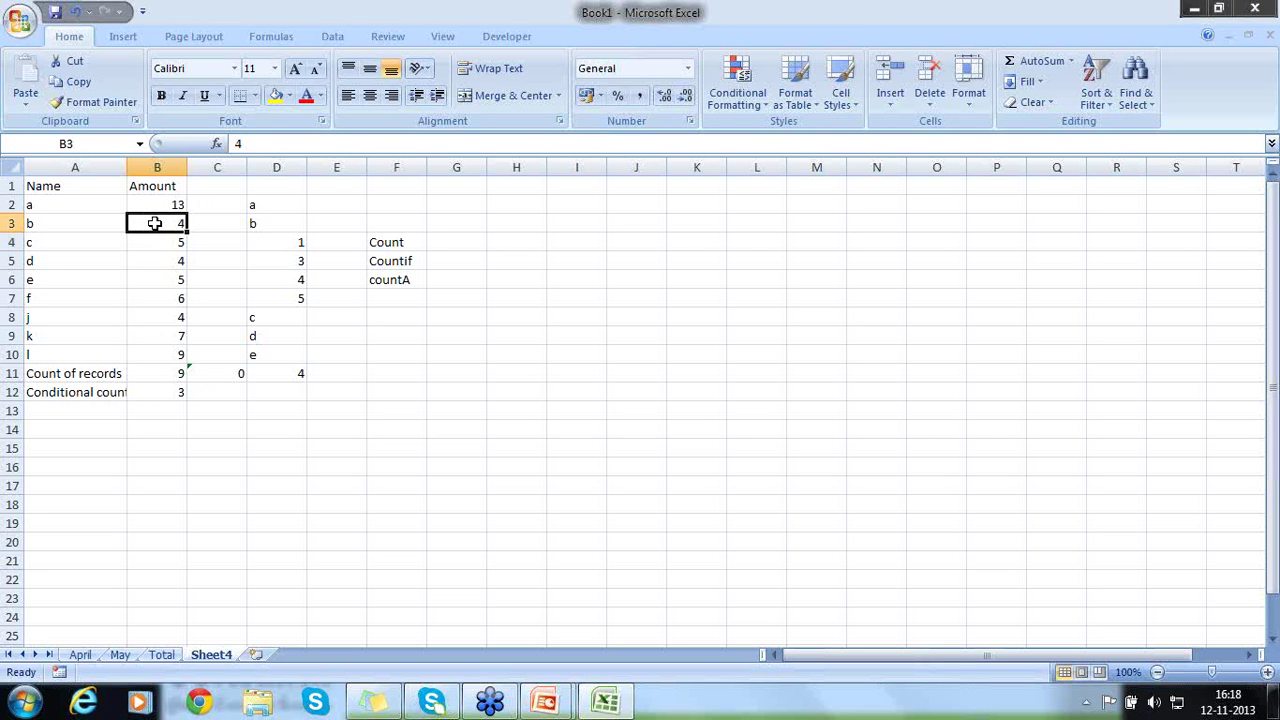
type("2")
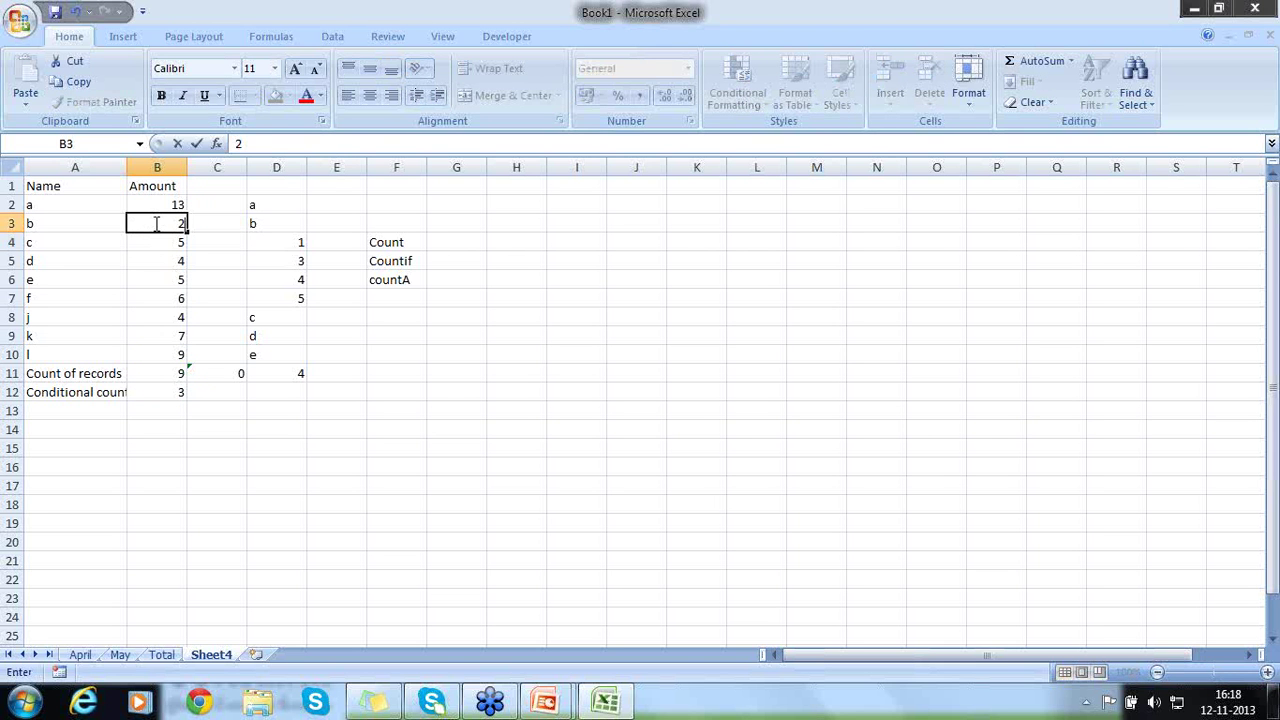
key("Return")
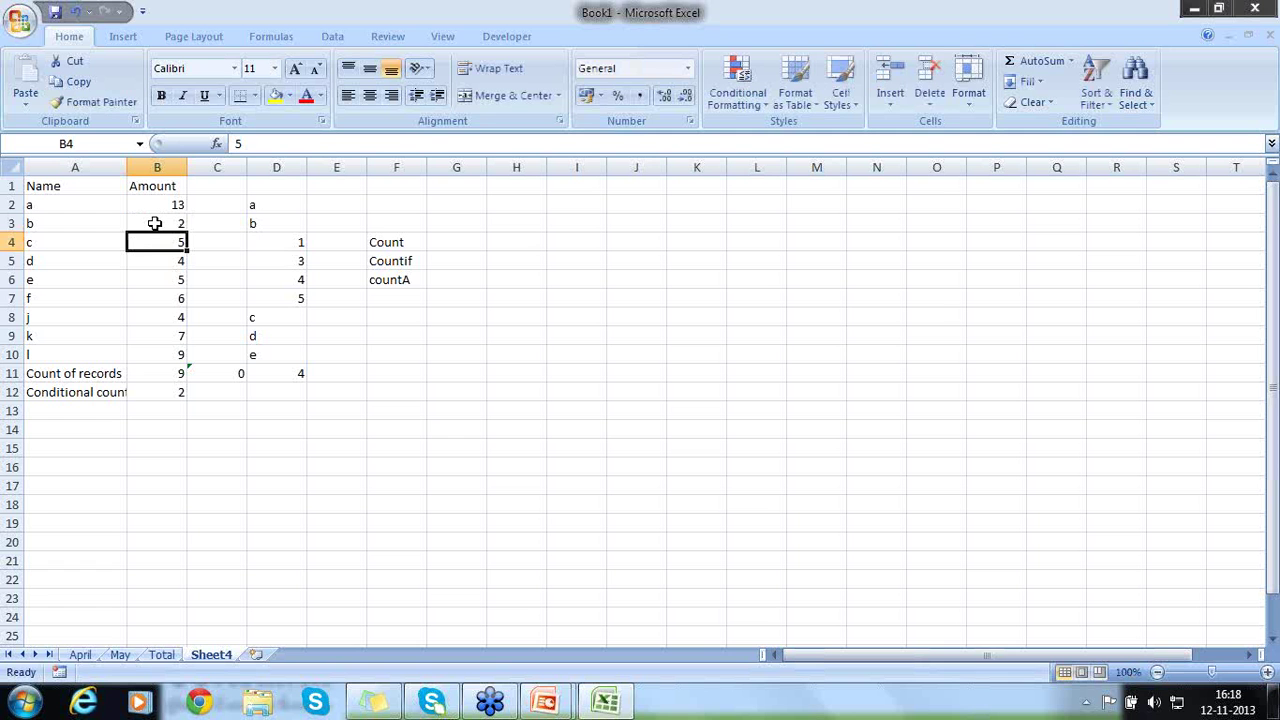
key("Down")
key("Down")
key("Down")
key("Down")
key("Down")
key("Down")
key("Down")
key("Down")
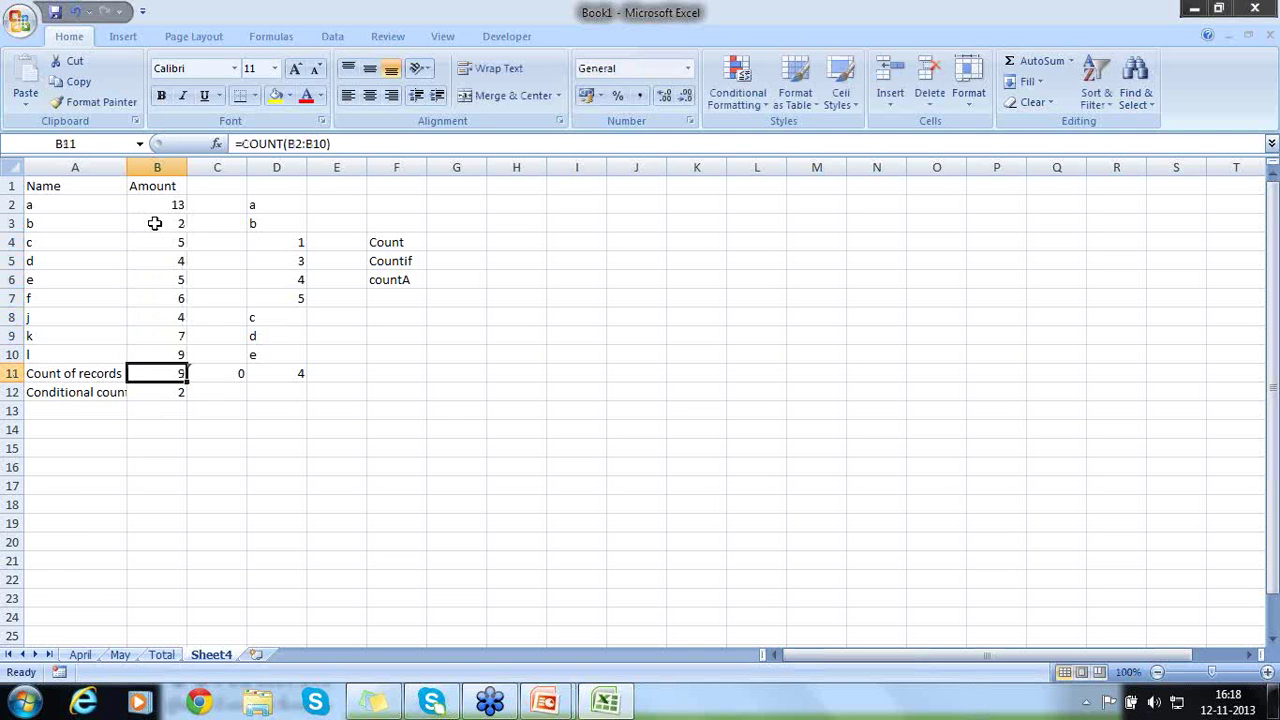
key("Down")
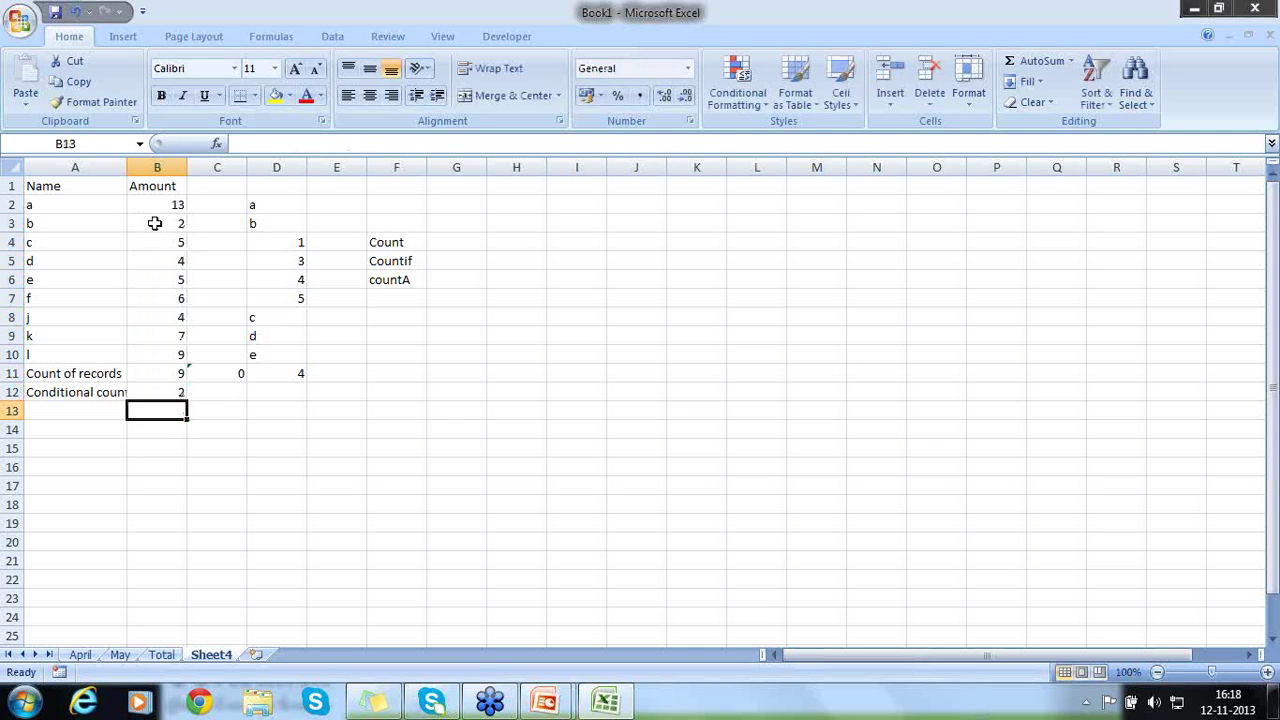
Enter =COUNTIF(B2:B10,">=4") in B13 to count amounts of at least 4, giving 8
type("=count")
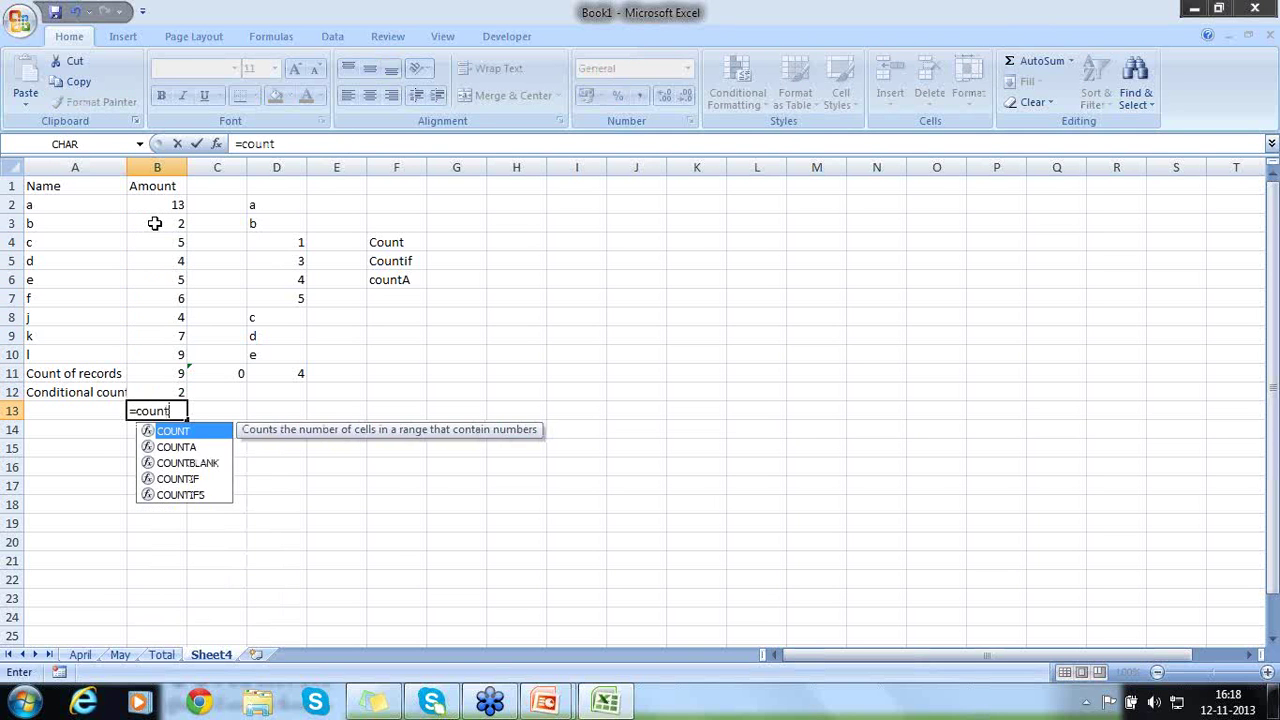
type("(")
key("BackSpace")
type("if(")
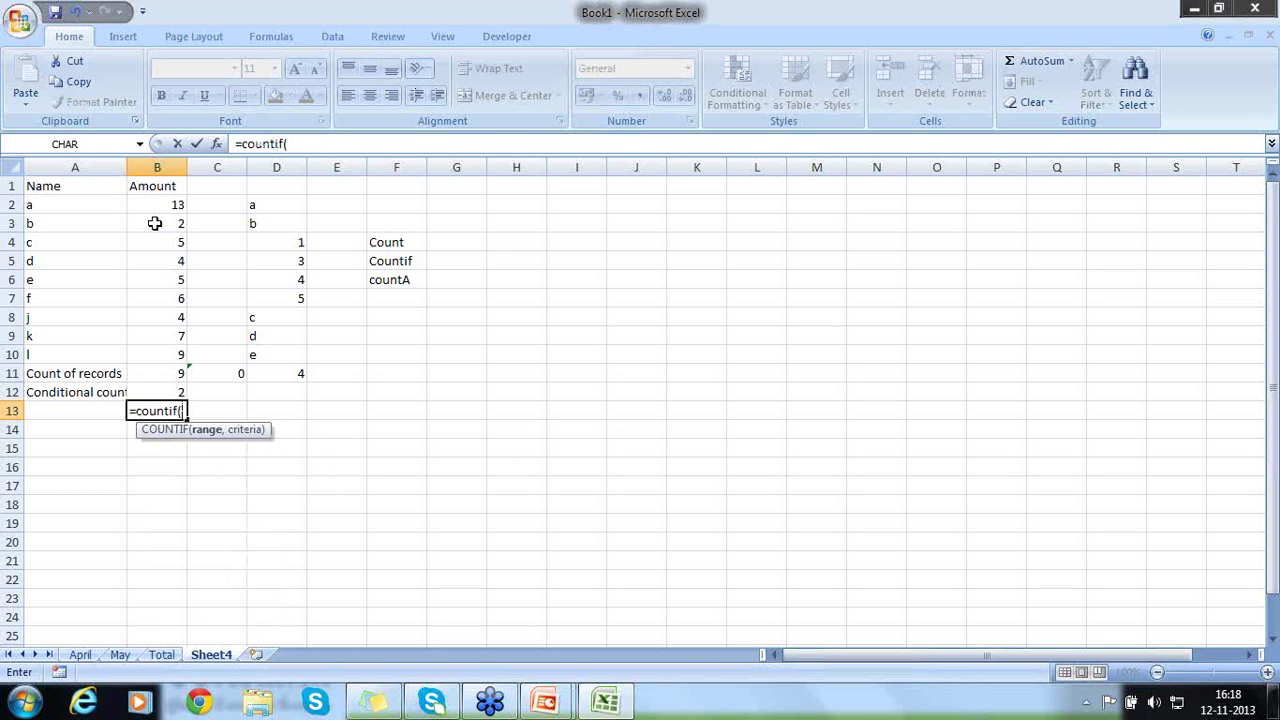
key("Up")
key("Up")
key("Up")
key("F8")
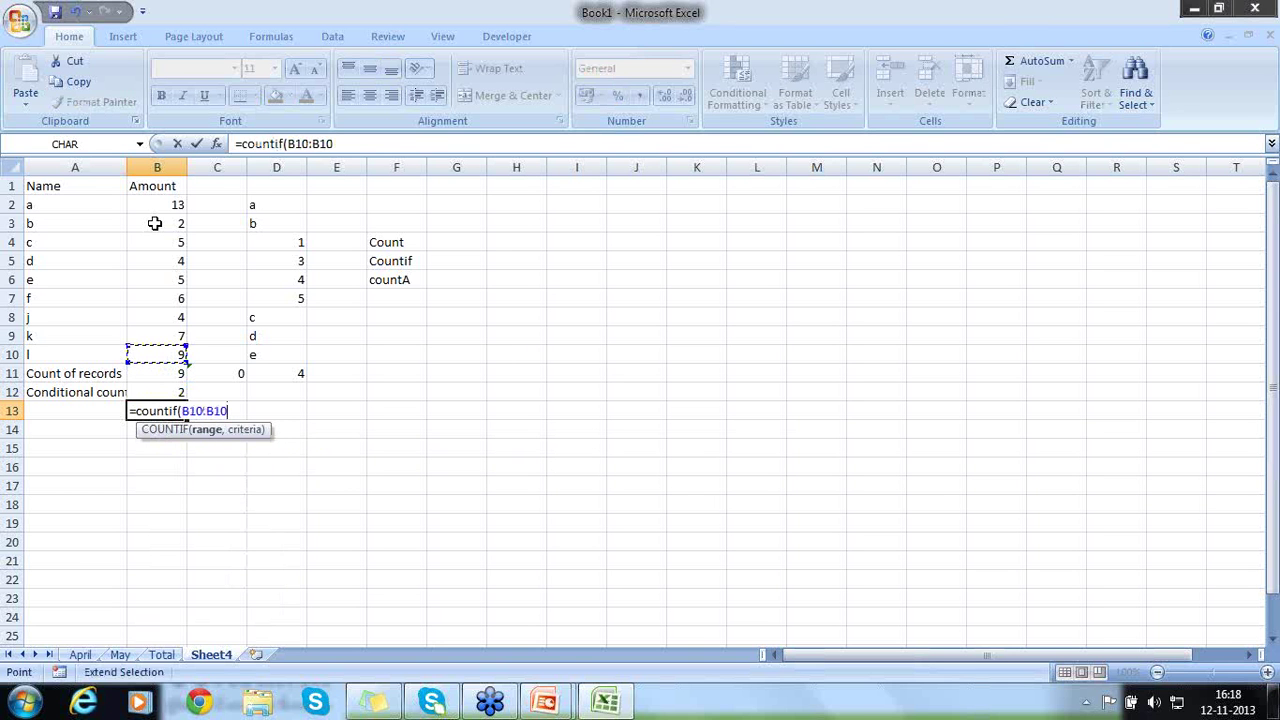
key("Up")
key("Up")
key("Up")
key("Up")
key("Up")
key("Up")
key("Up")
key("Up")
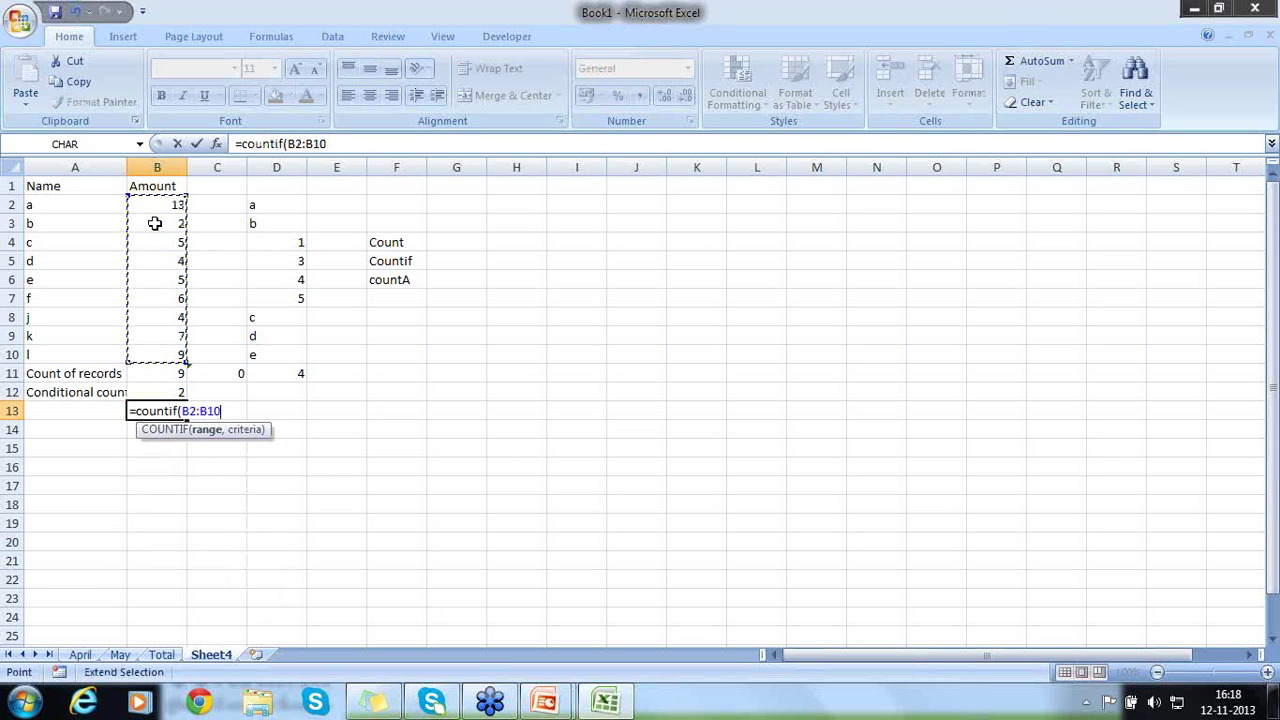
type(",")
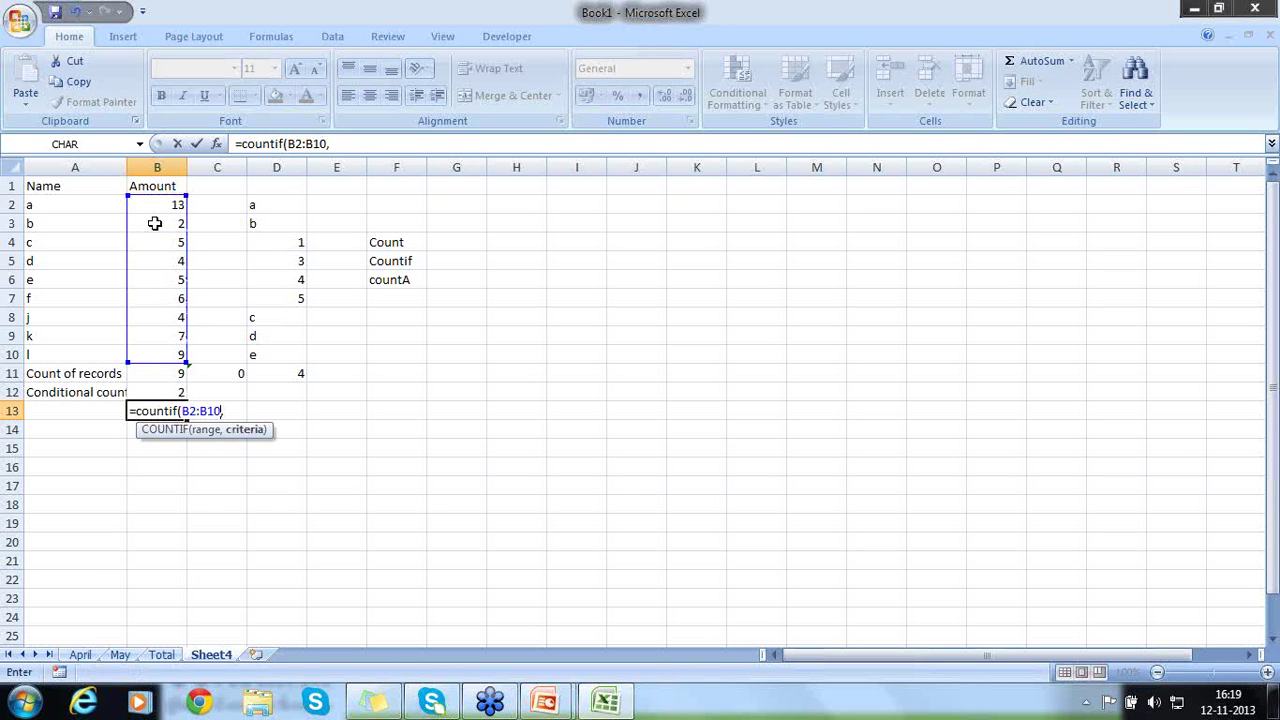
type("\">=4\"")
type(")")
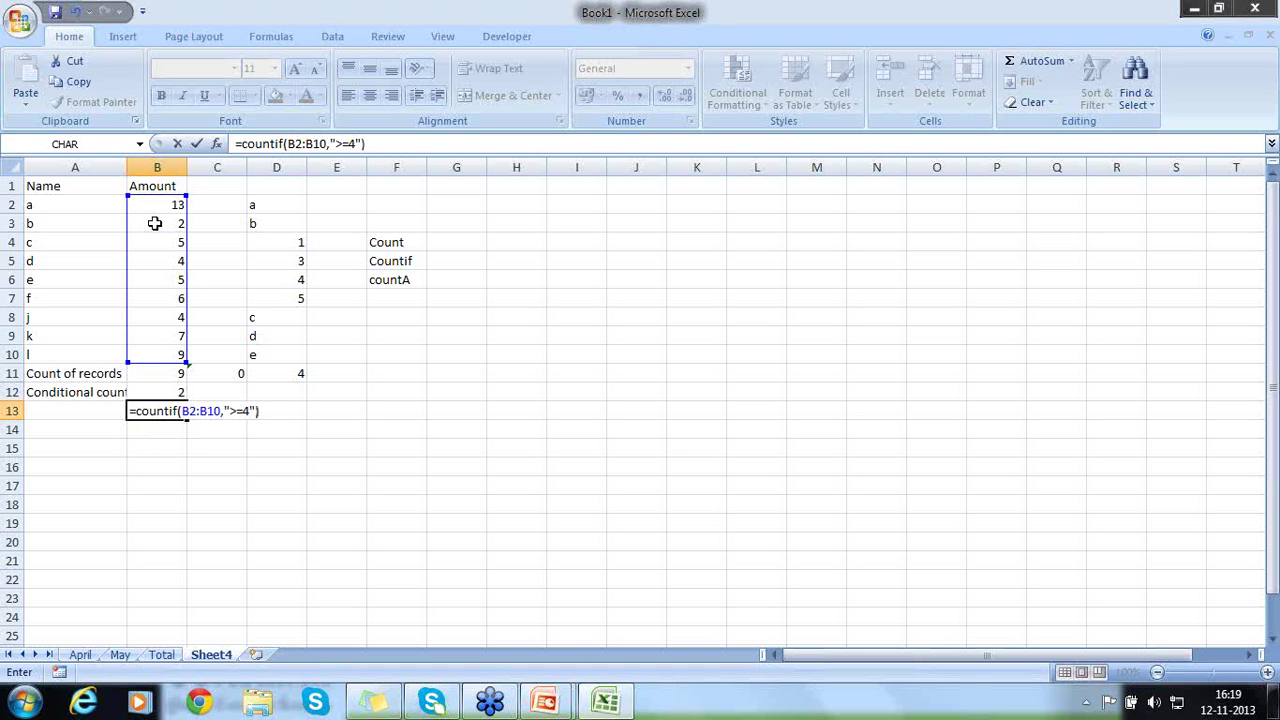
key("Return")
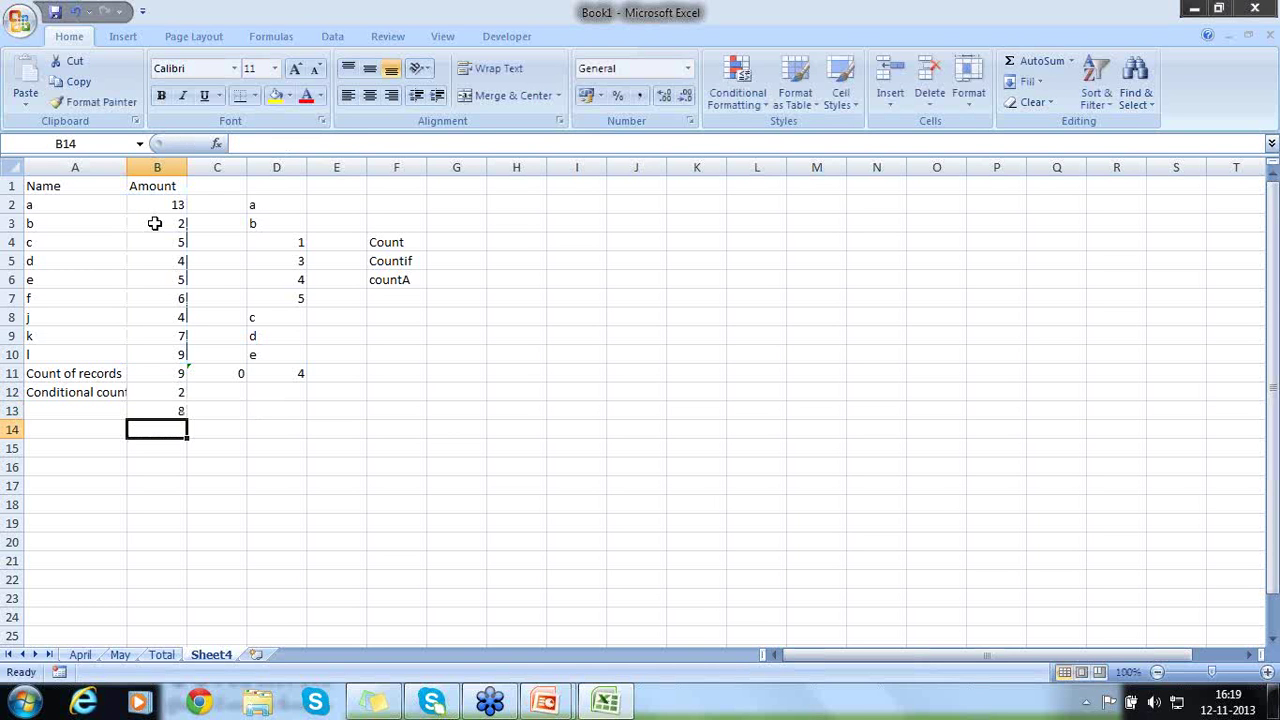
Review the Amount values in column B against B13's count
left_click(166, 412)
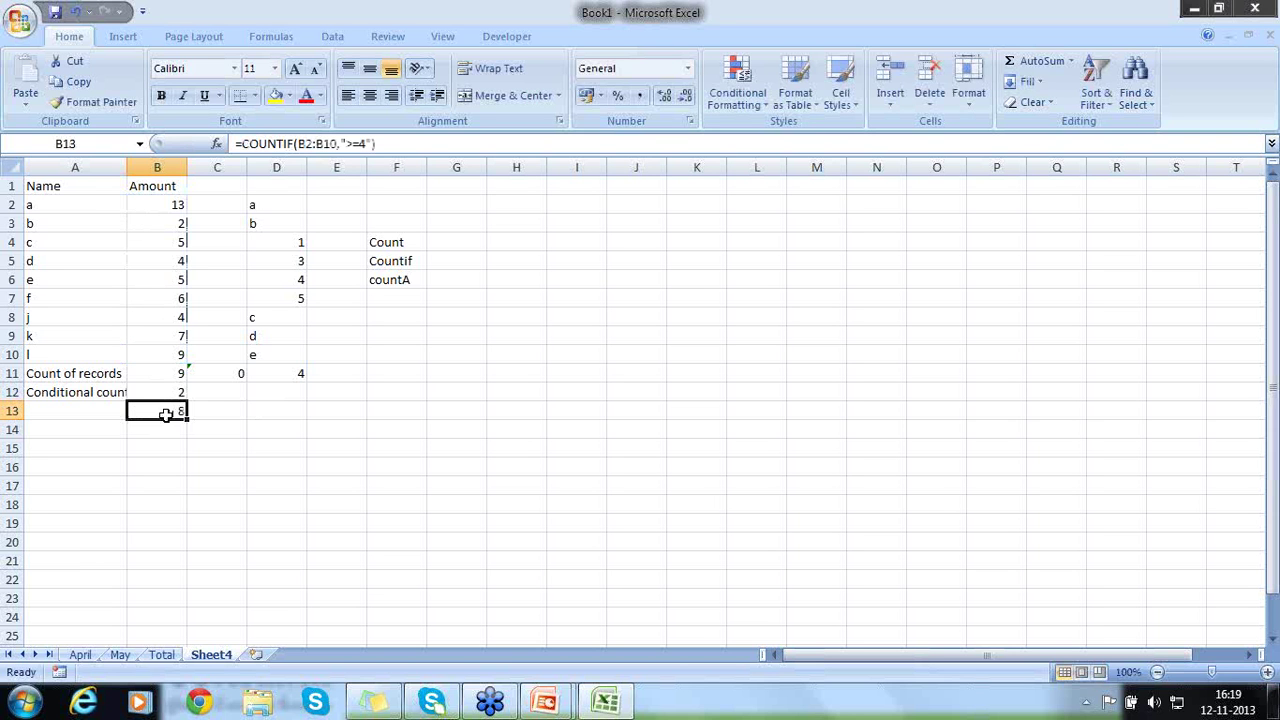
left_click(164, 260)
key("Down")
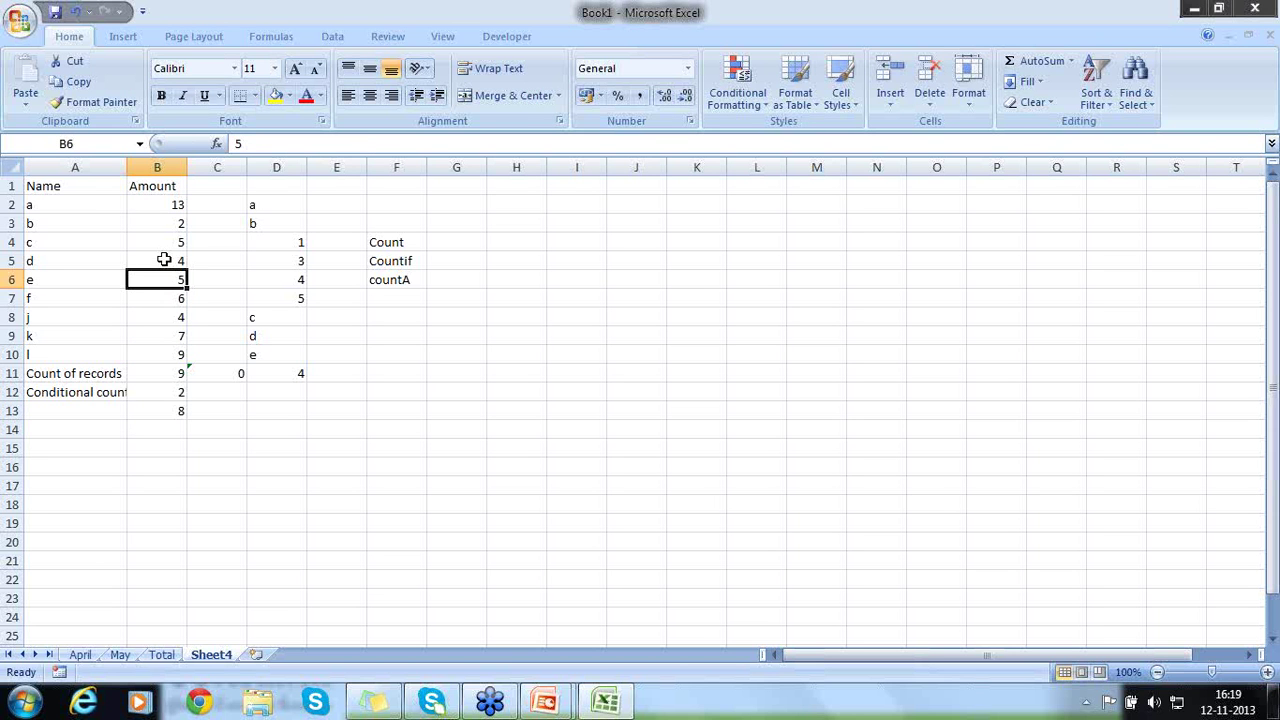
key("Down")
key("Up")
key("Up")
key("Up")
key("Up")
key("Up")
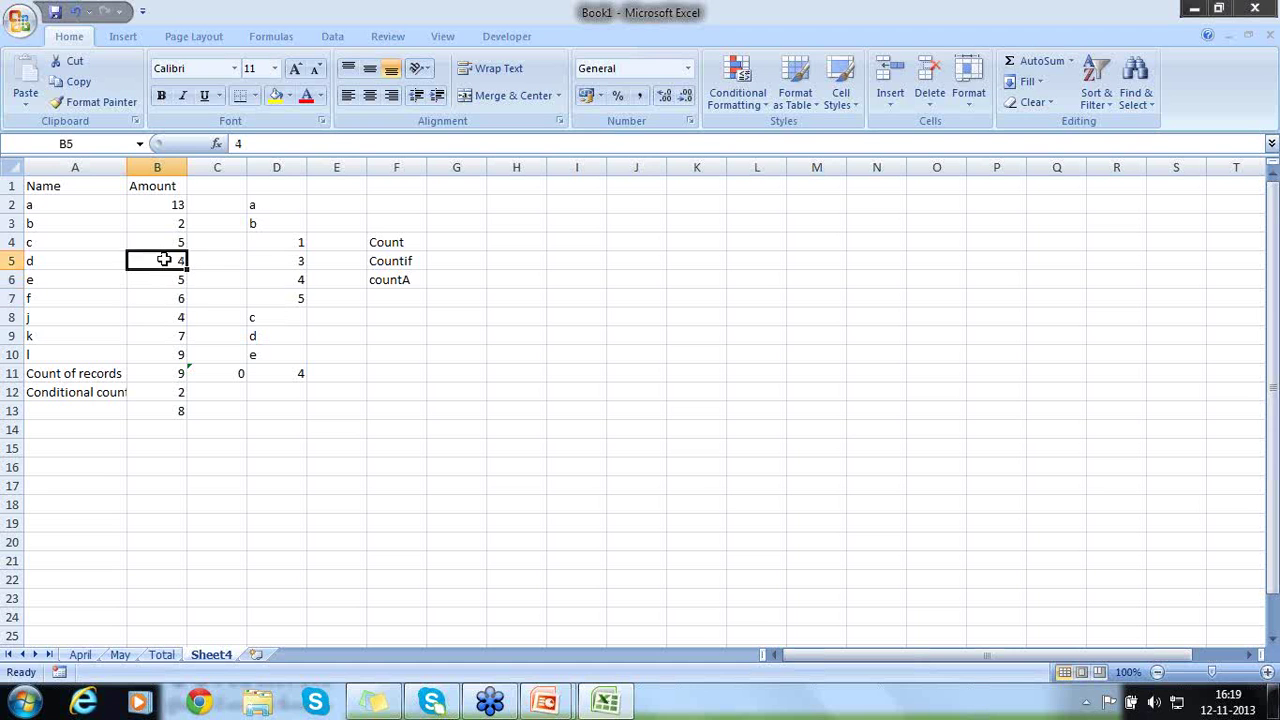
key("Down")
key("Down")
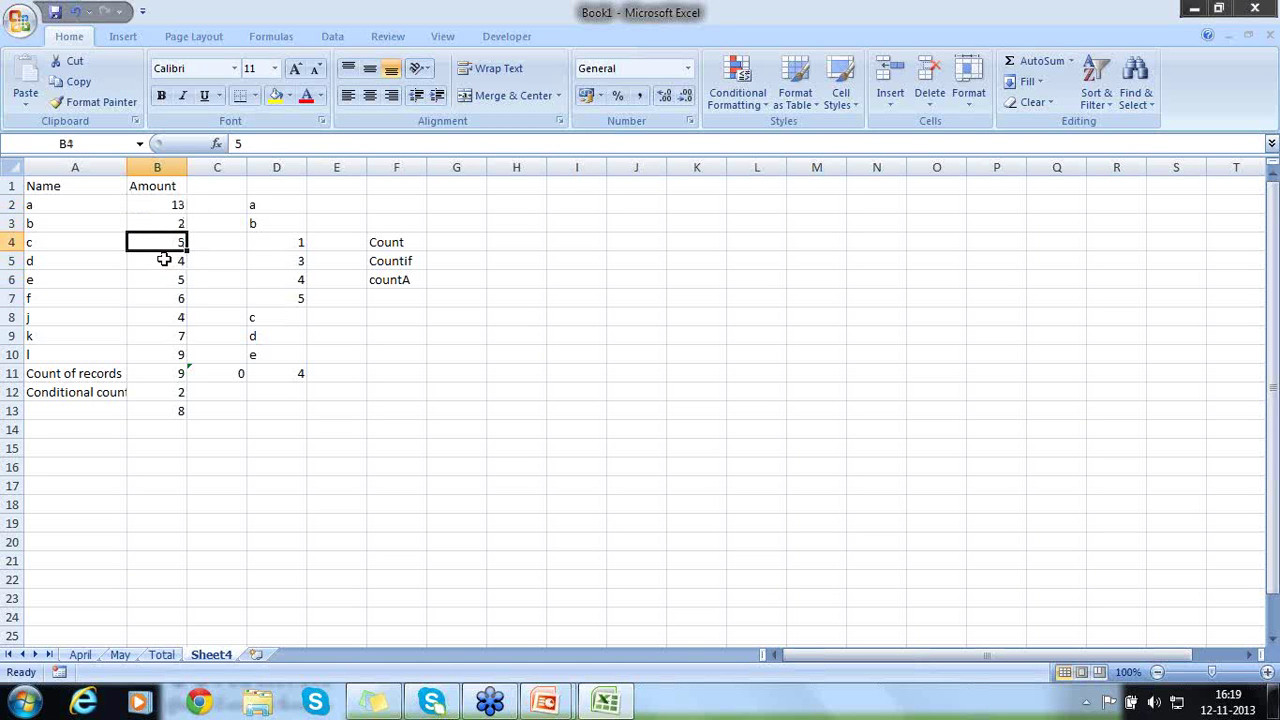
key("Down")
key("Down")
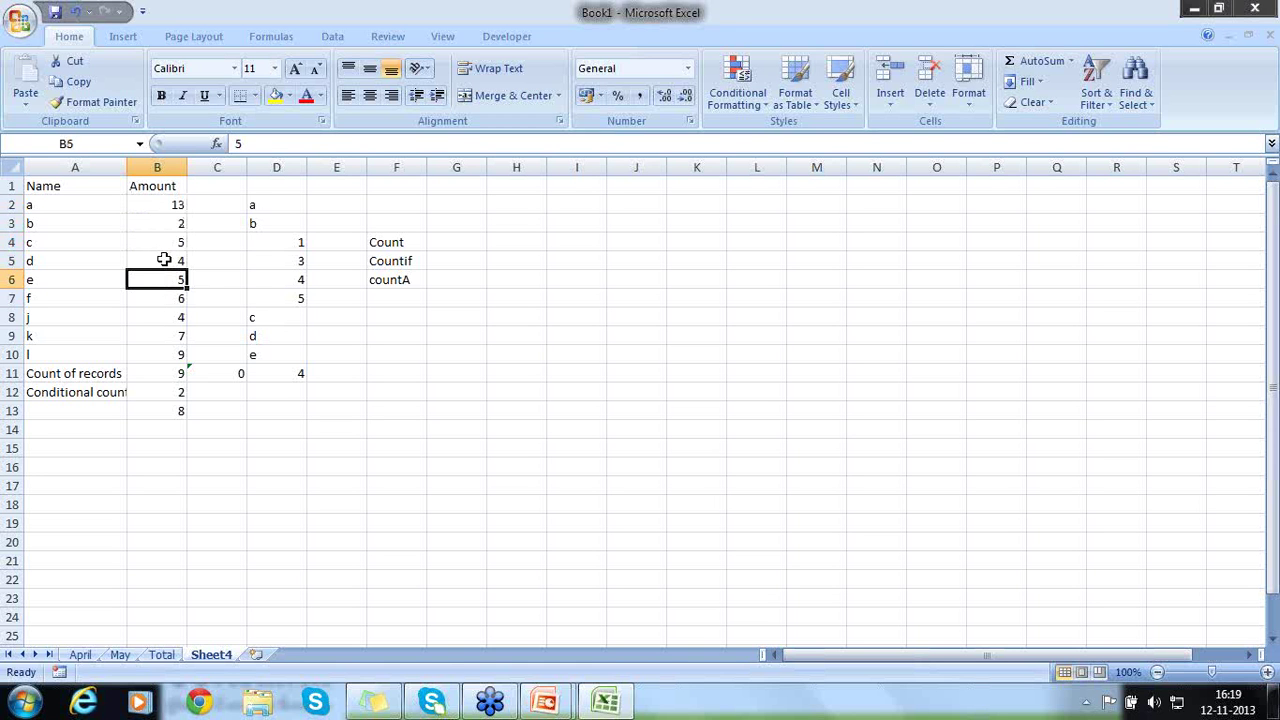
key("Down")
key("Down")
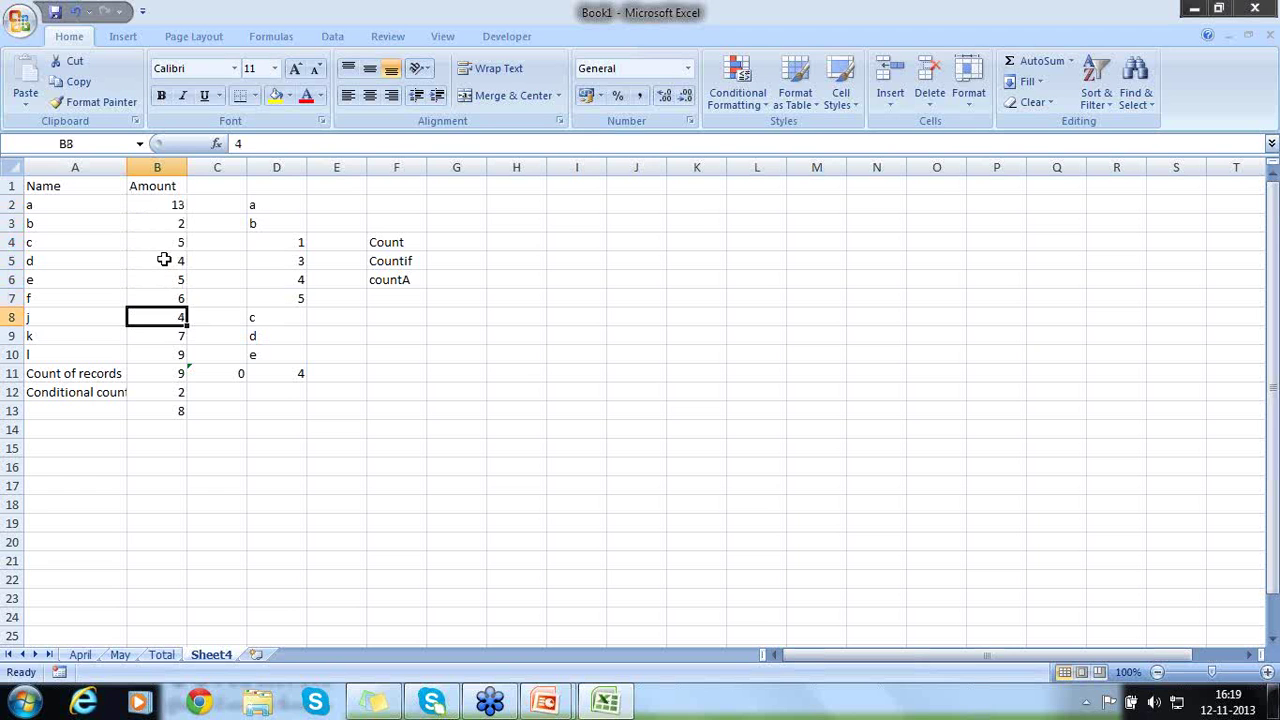
key("Down")
key("Down")
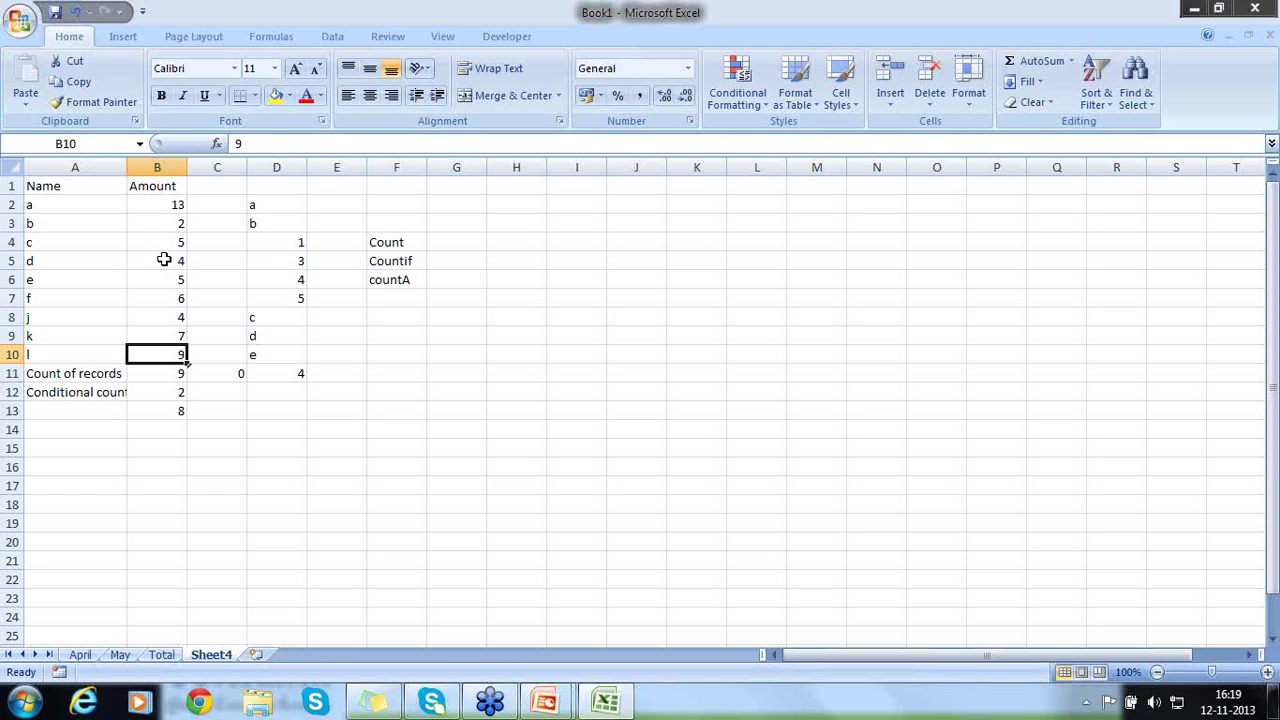
key("Down")
key("Down")
key("Down")
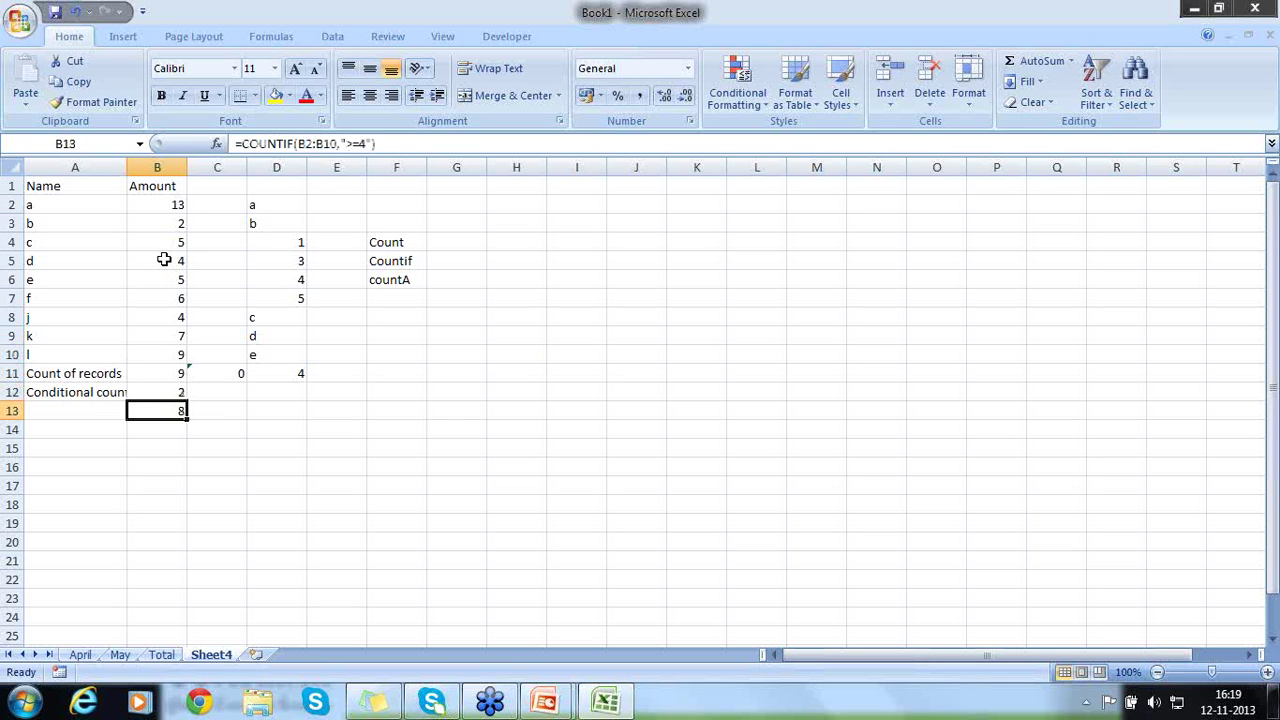
Change B13's criterion from ">=4" to ">=5" so the count shows 6
key("F2")
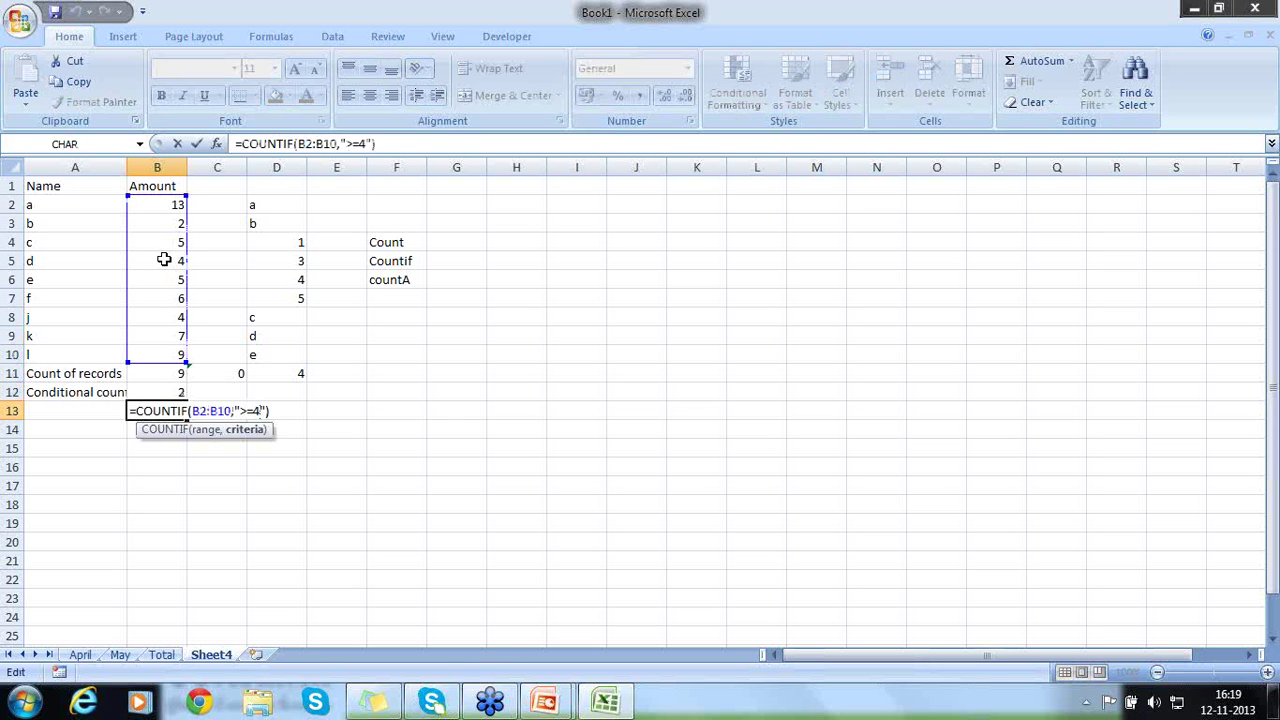
key("BackSpace")
type("5")
key("Return")
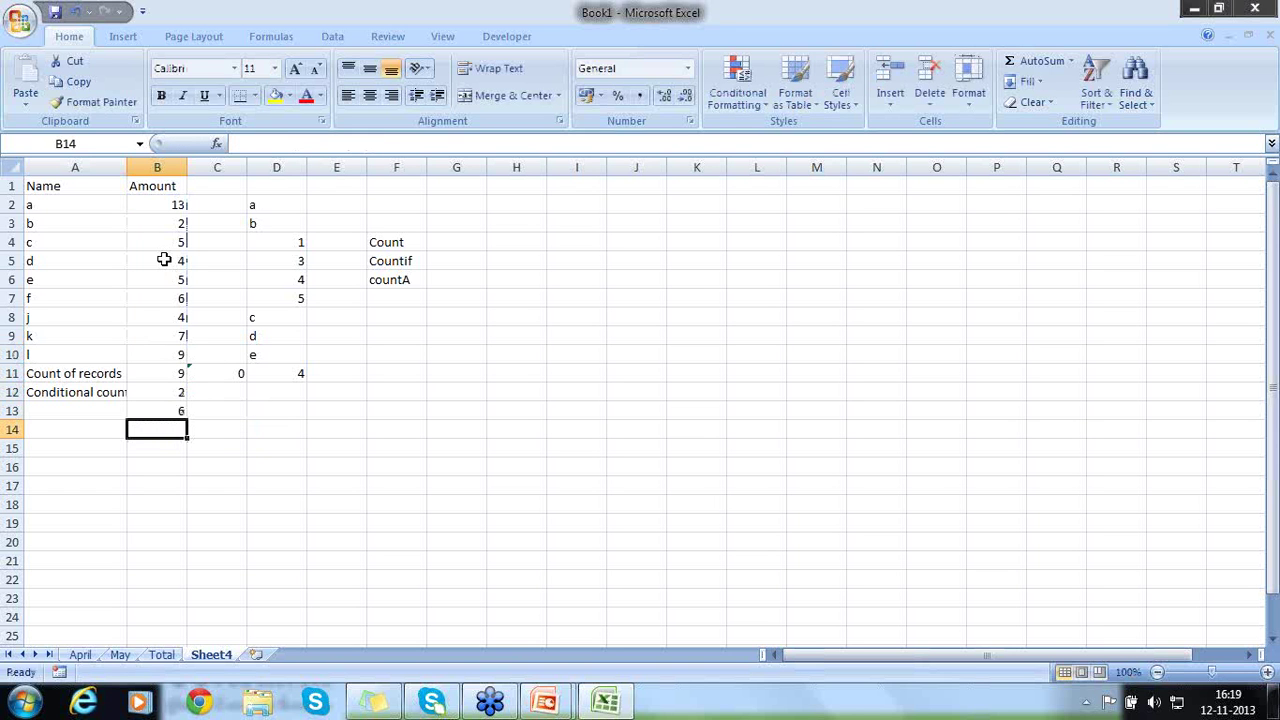
Step through the Amount values down to the conditional count formula in B12
left_click(163, 259)
left_click(161, 207)
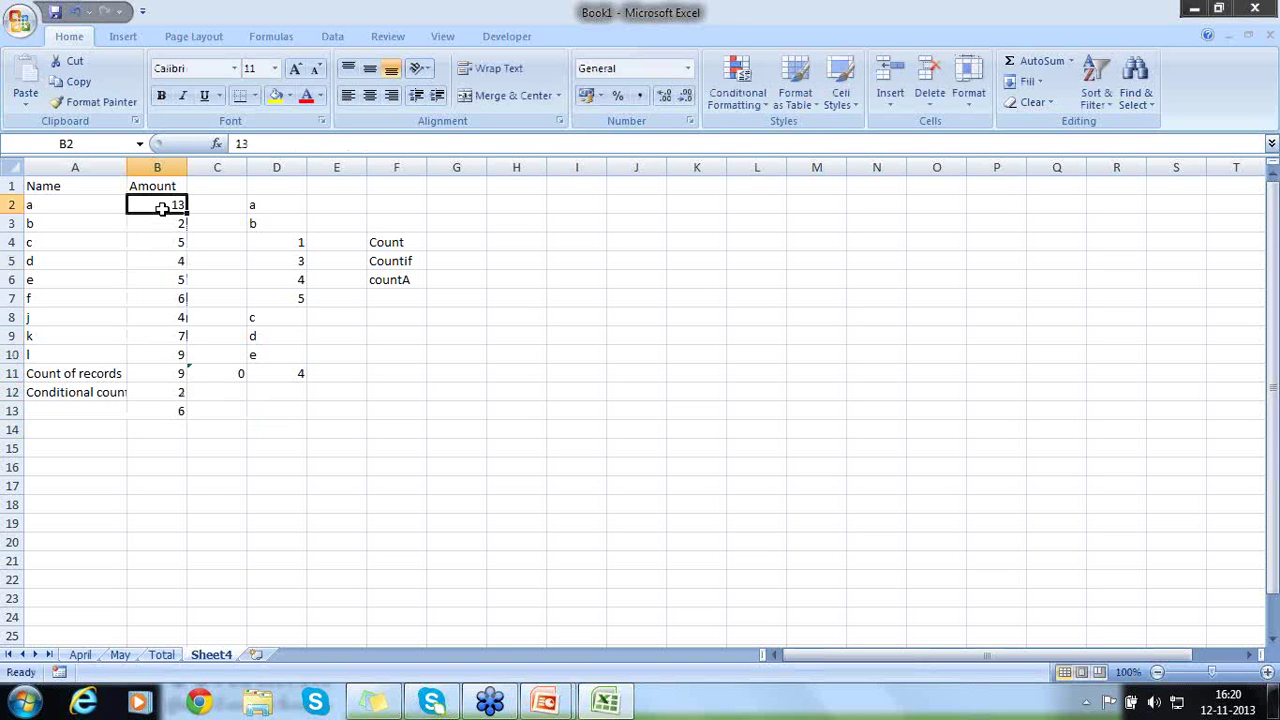
key("Down")
key("Down")
key("Down")
key("Down")
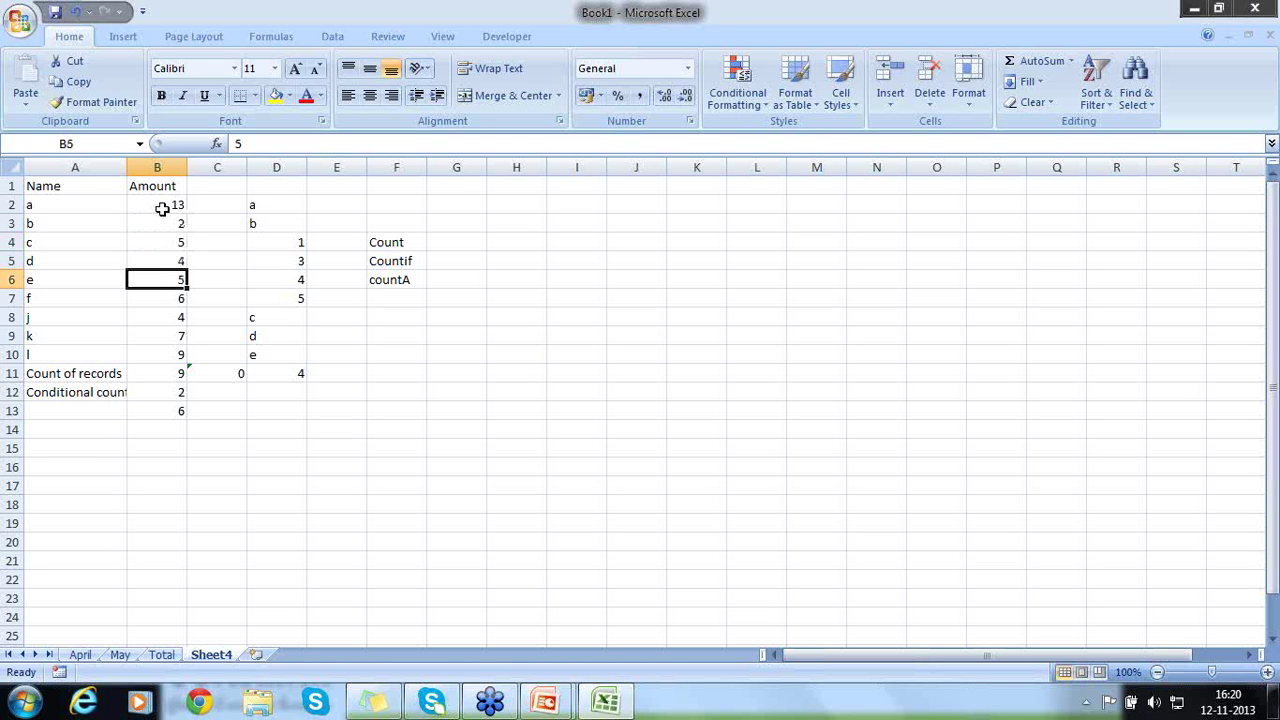
key("Down")
key("Down")
key("Down")
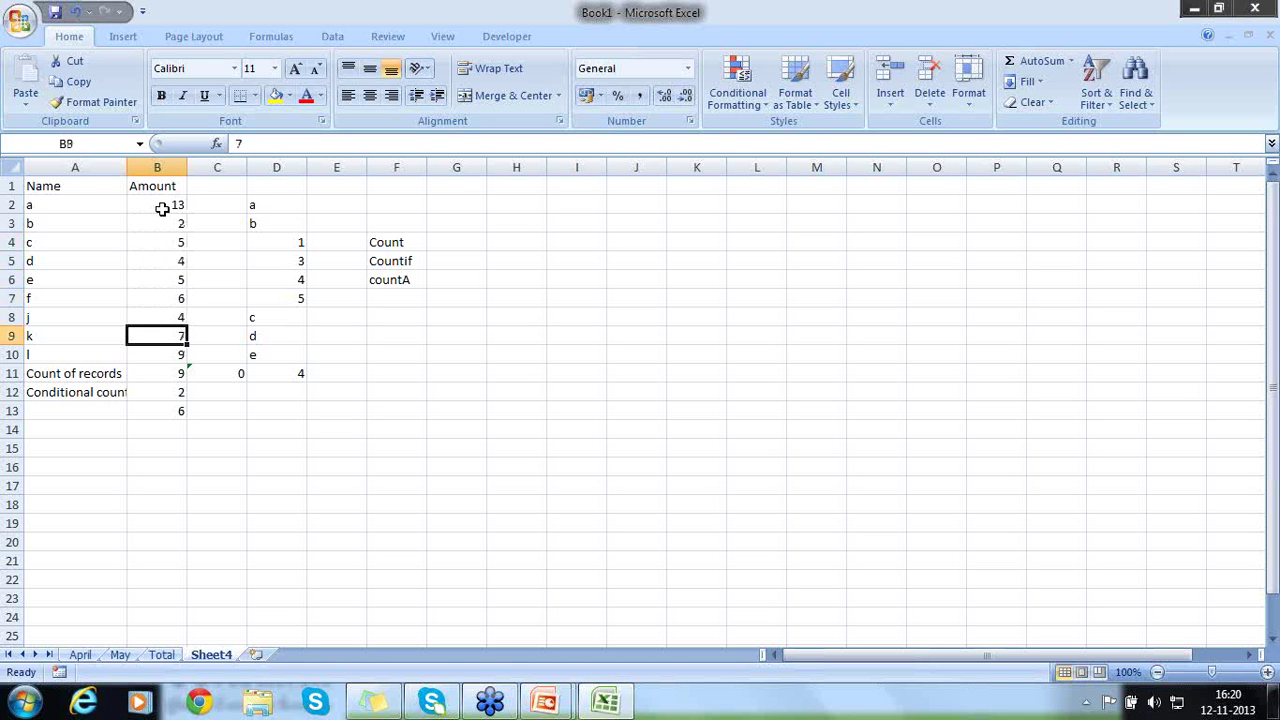
key("Down")
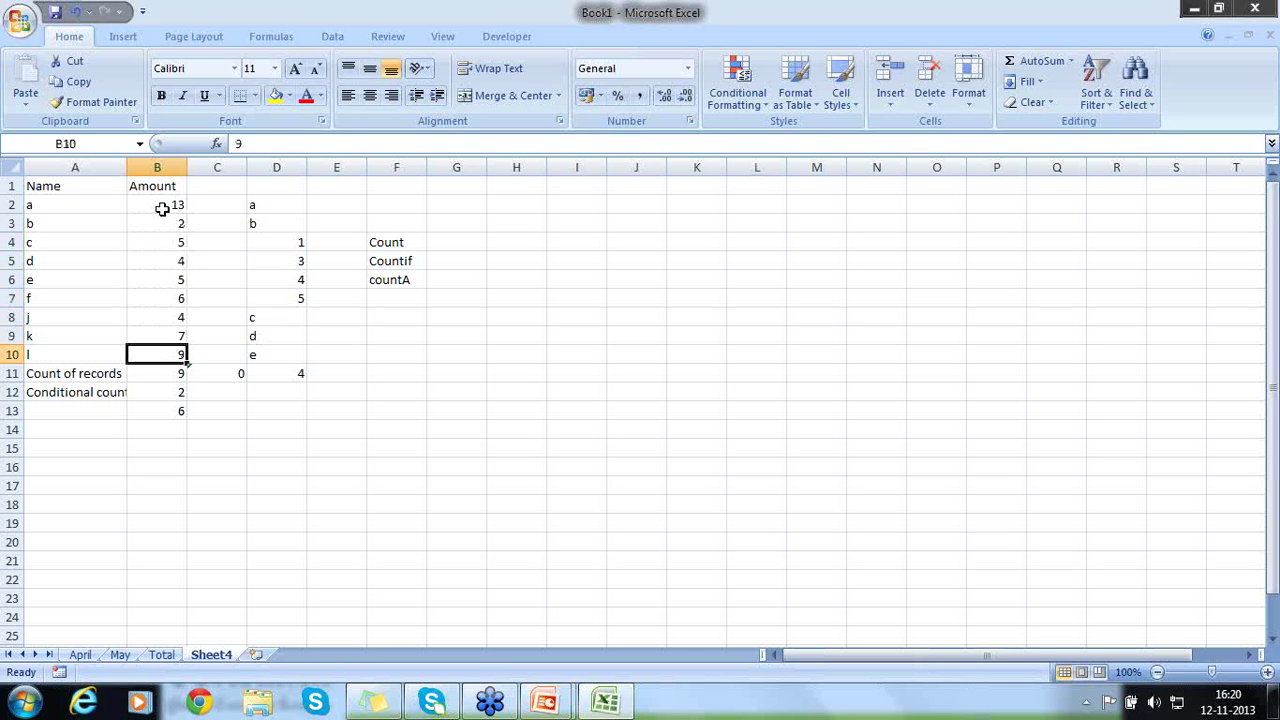
key("Down")
key("Down")
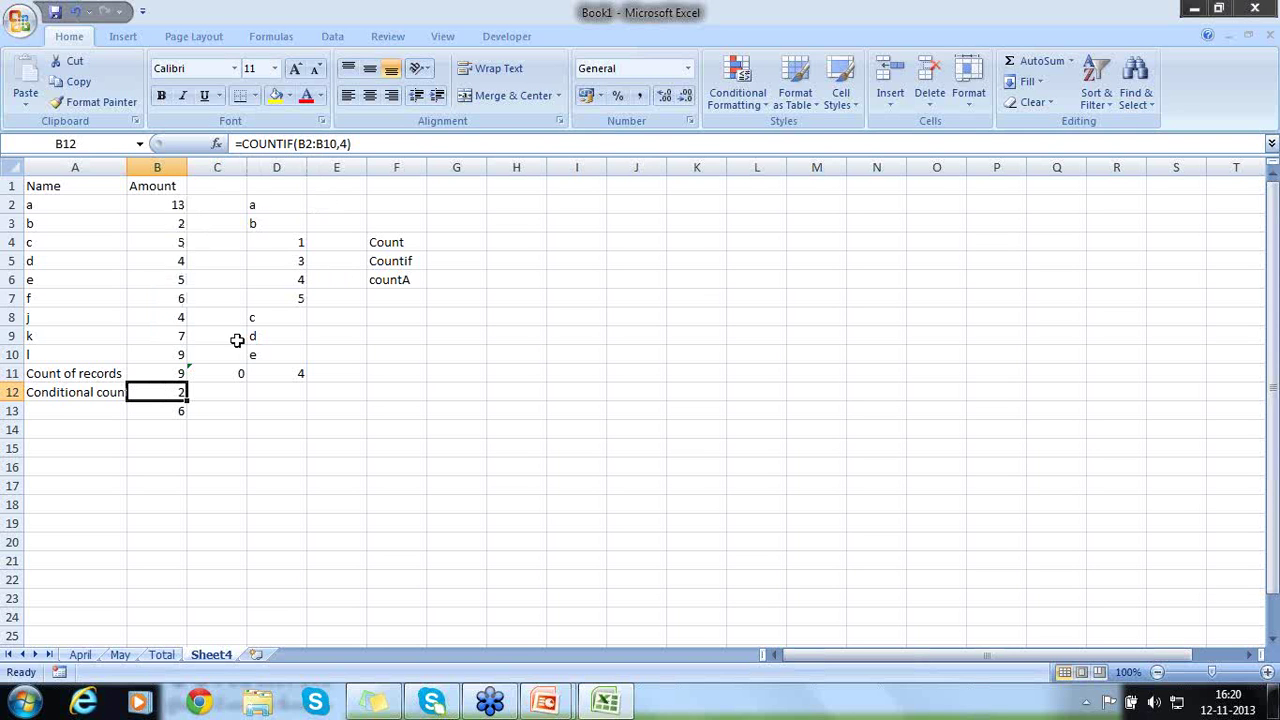
Inspect B13's COUNTIF formula, cancel the accidental edit, and select C13
left_click(167, 404)
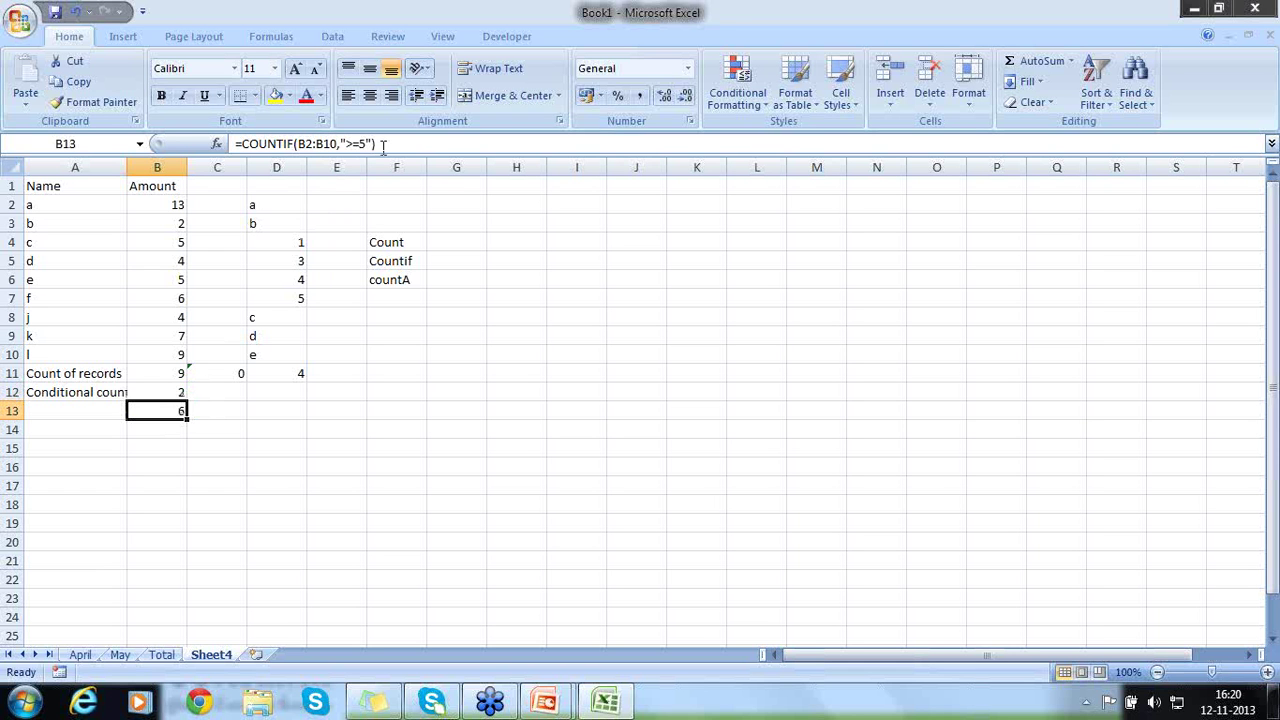
left_click_drag(383, 143, 236, 143)
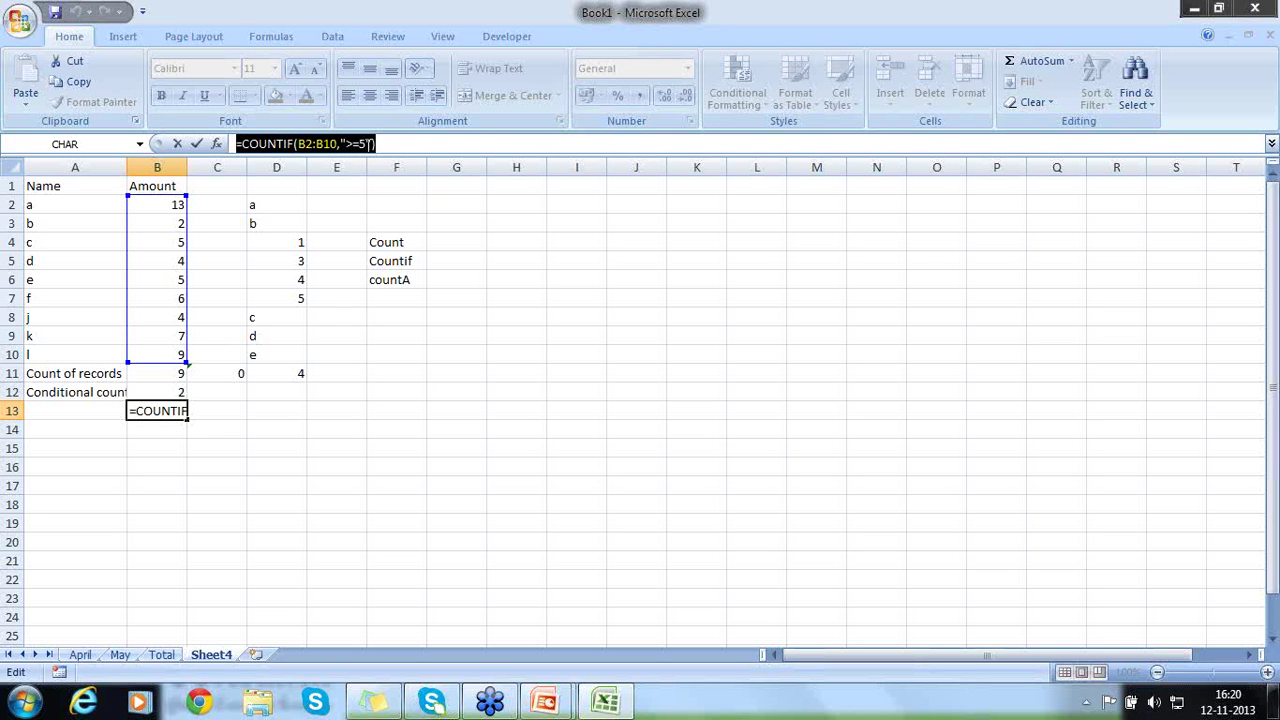
left_click(383, 137)
left_click(214, 414)
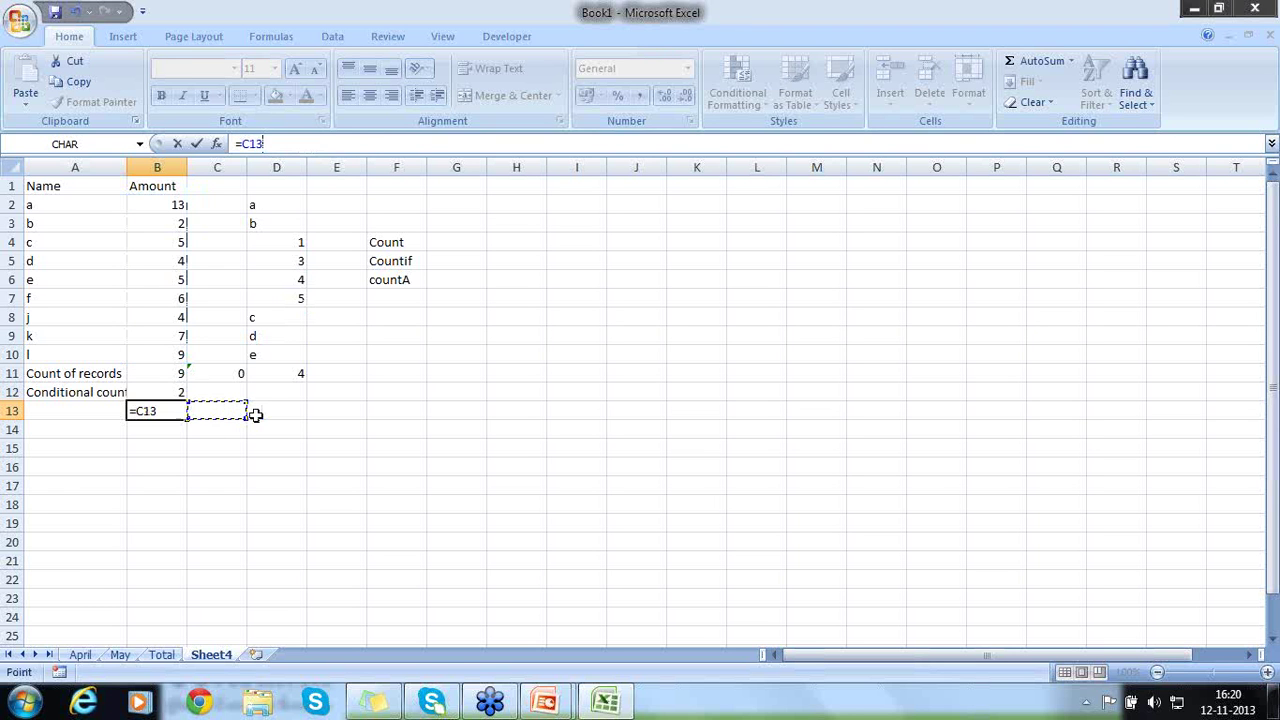
key("Escape")
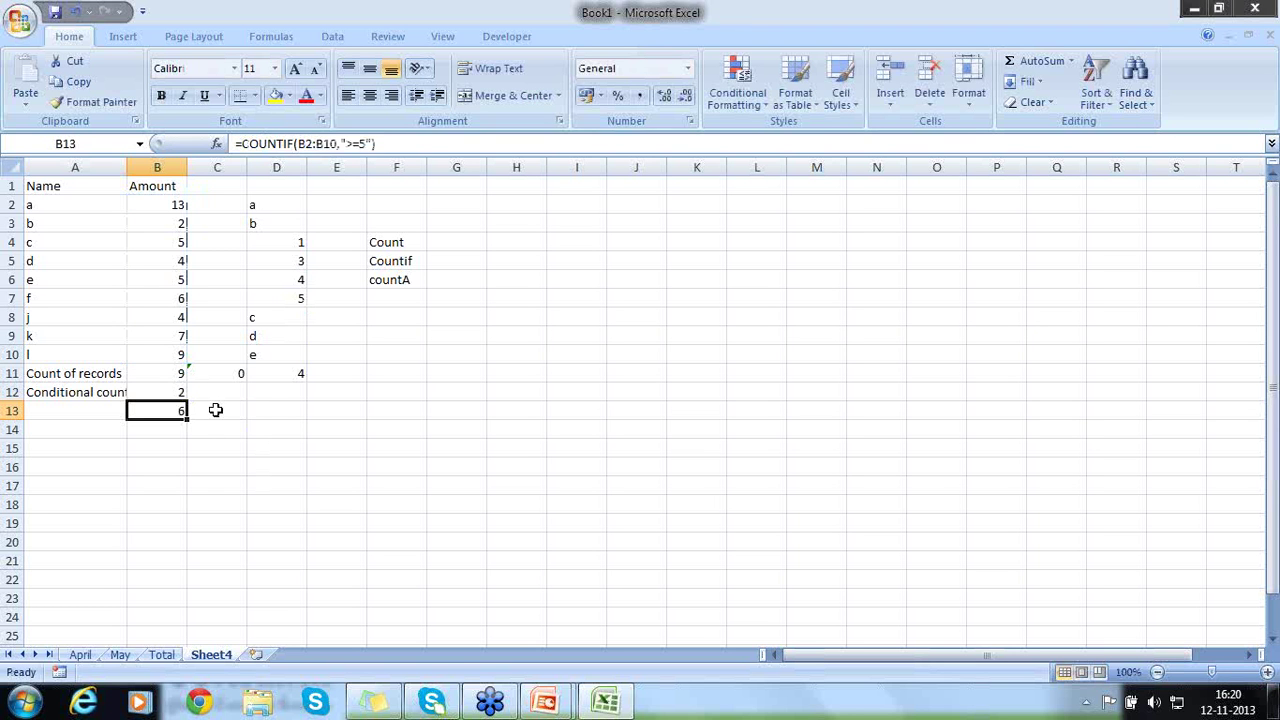
left_click(215, 410)
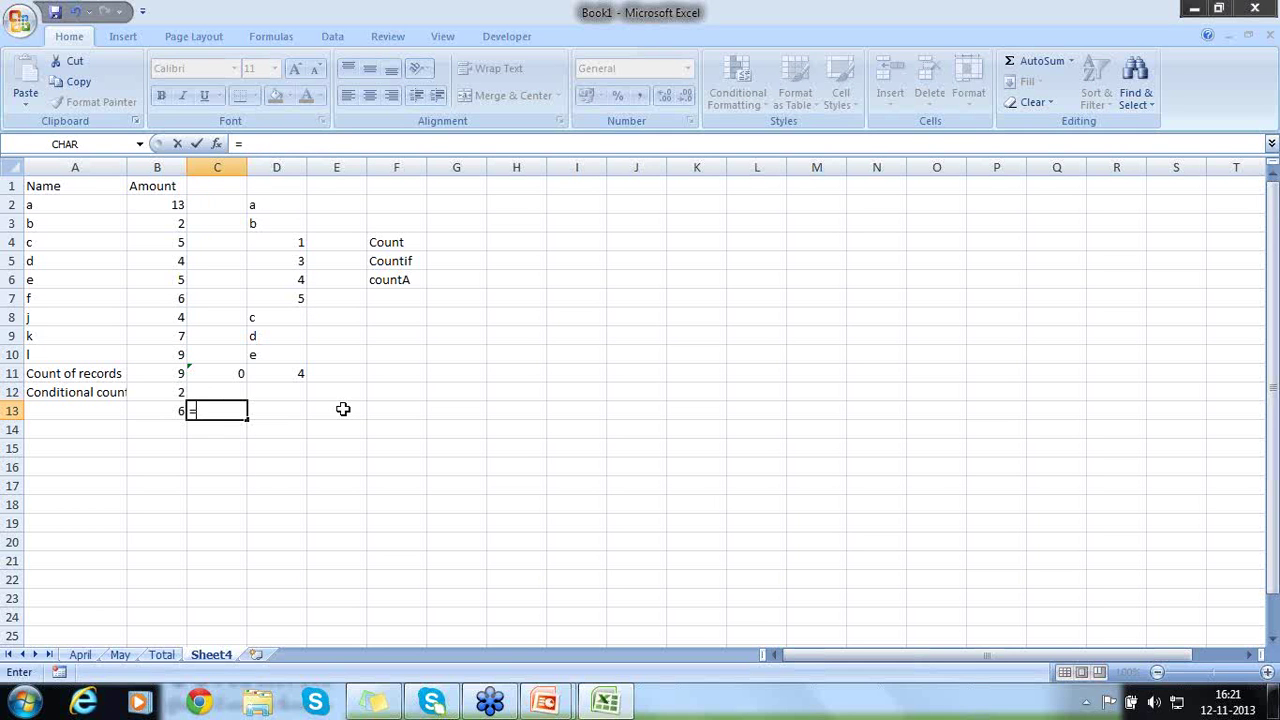
Enter =COUNTIF(A2:A10,"a") in C13 to count names equal to "a", returning 1
type("=countif")
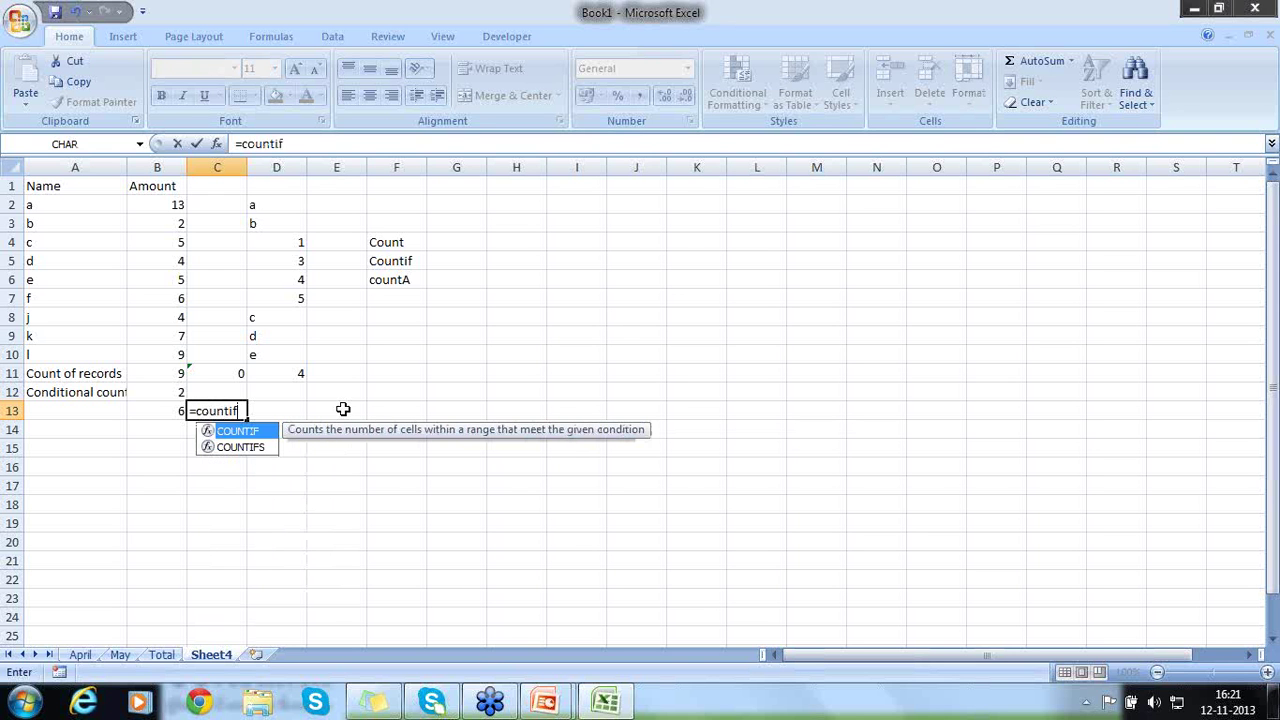
type("(")
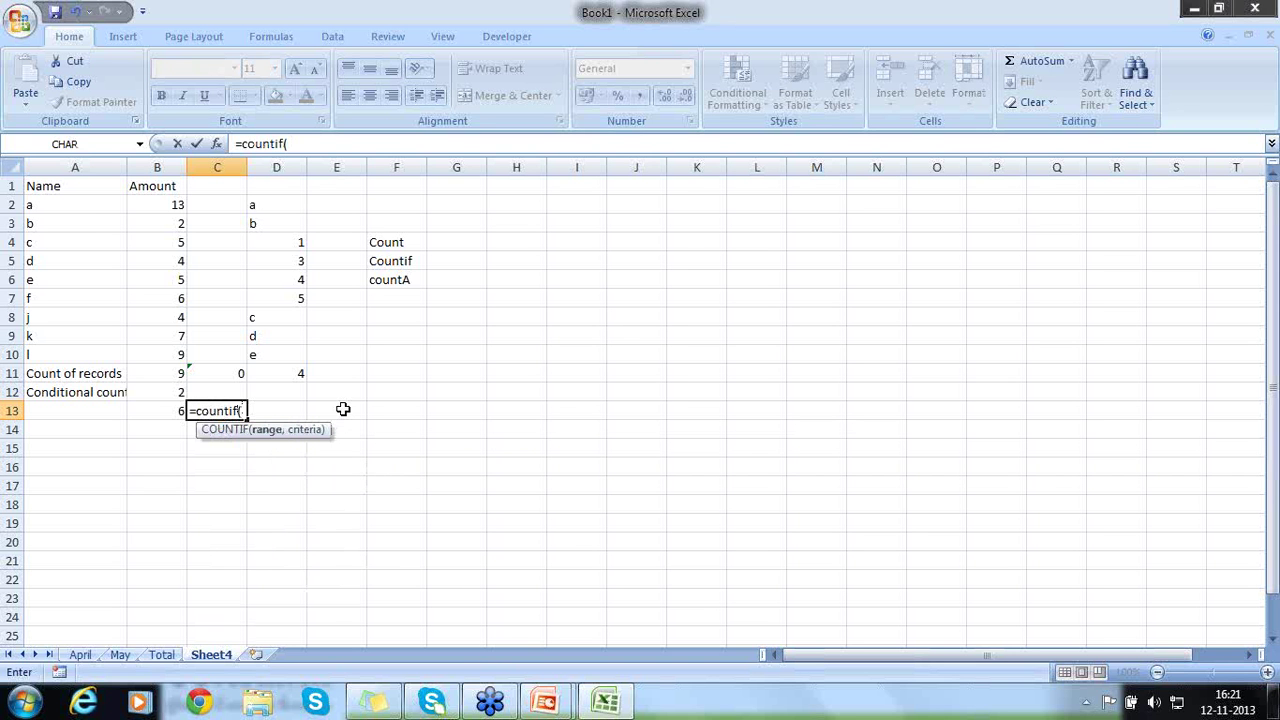
left_click_drag(71, 205, 75, 347)
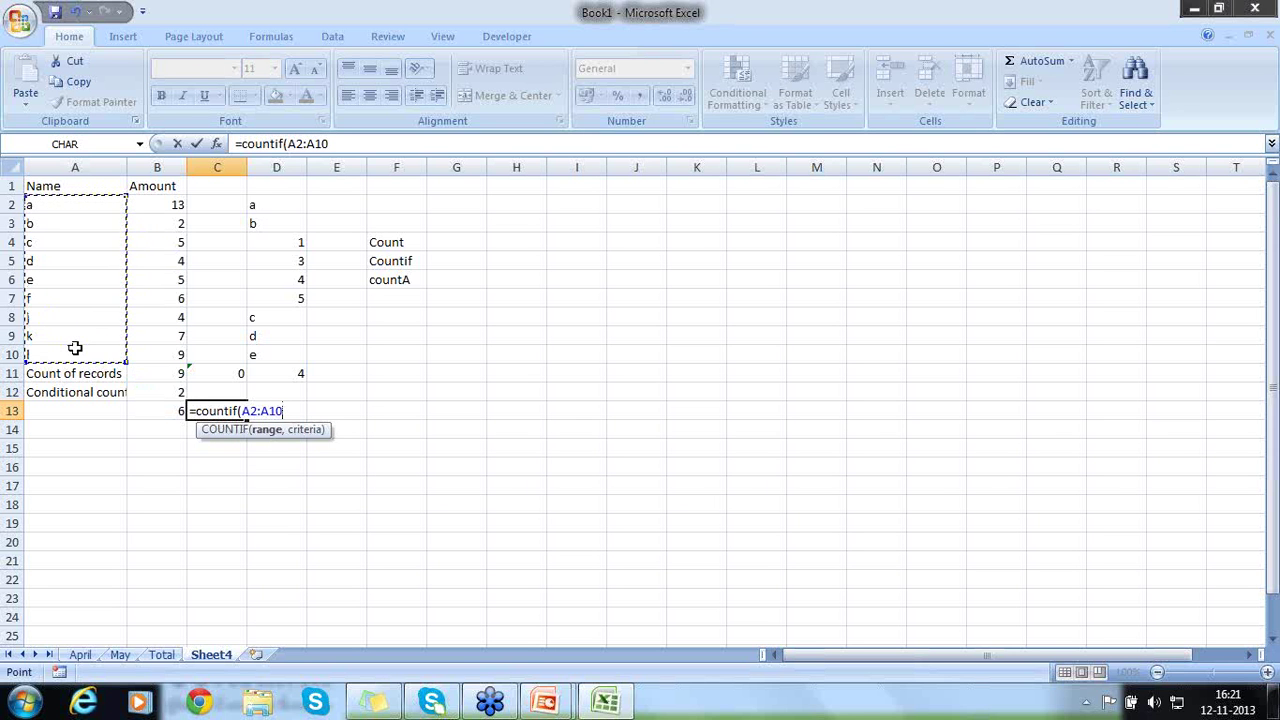
type(",\"")
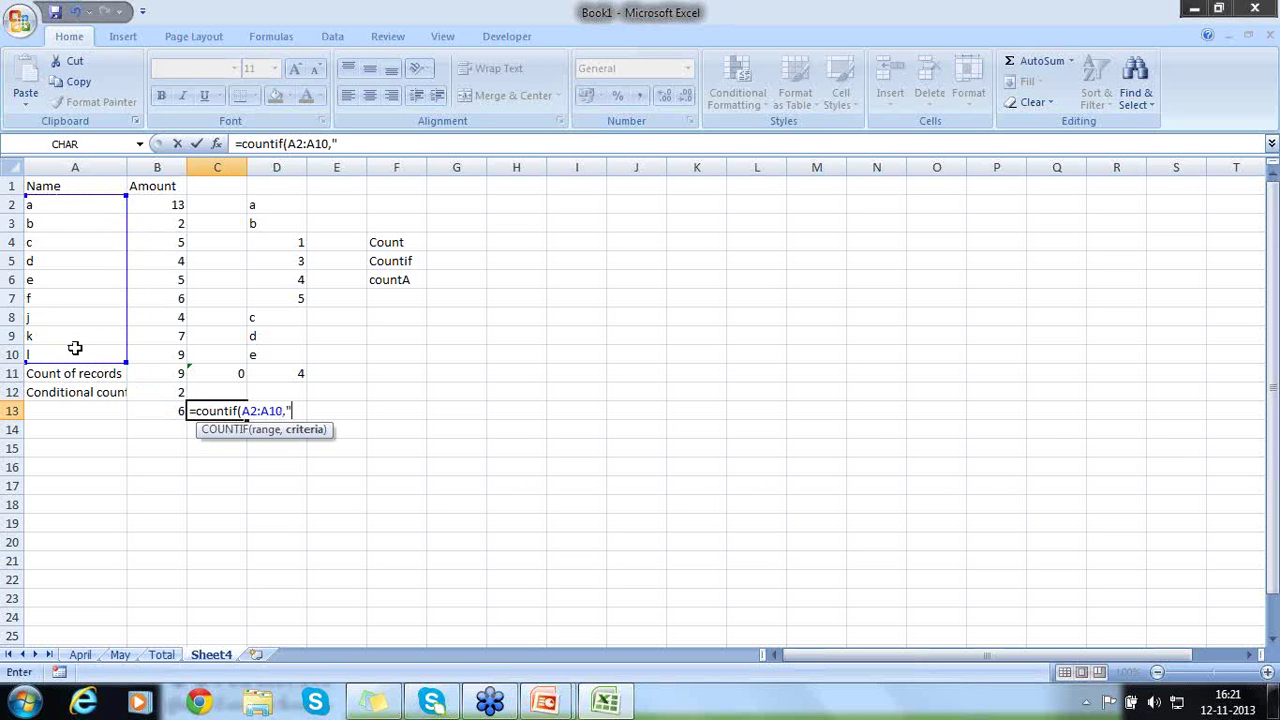
type("a\")")
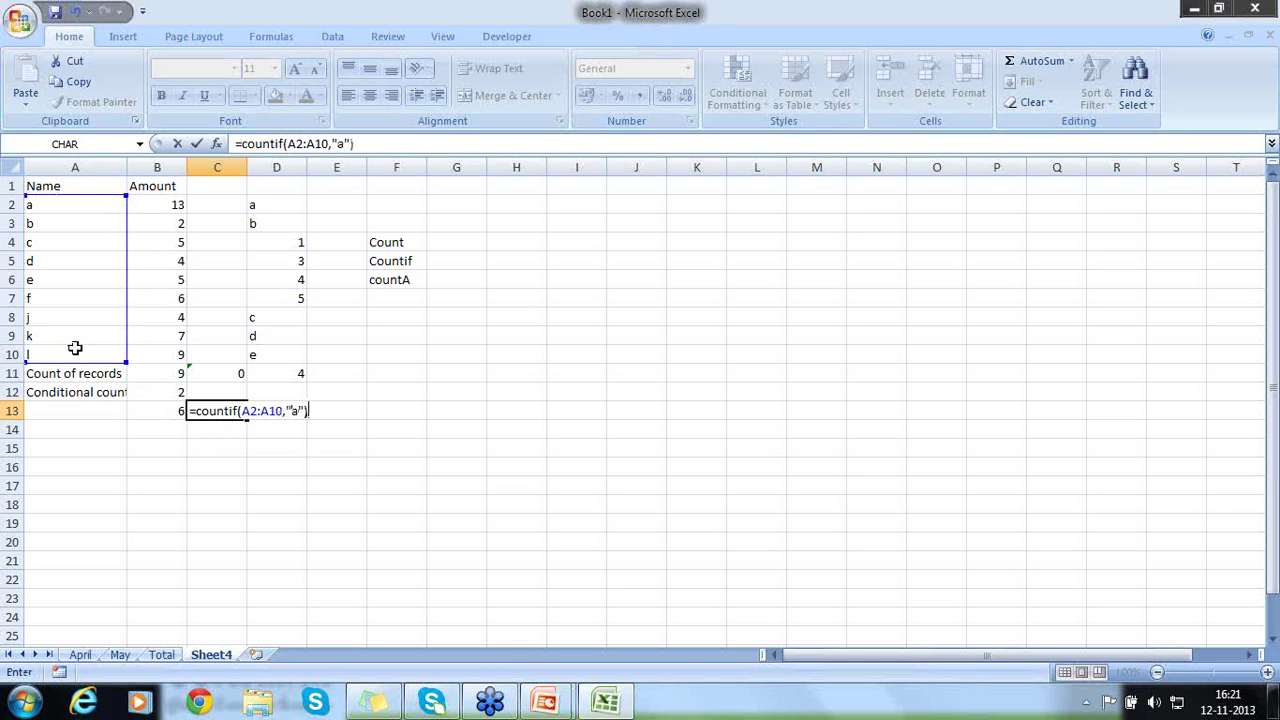
key("Return")
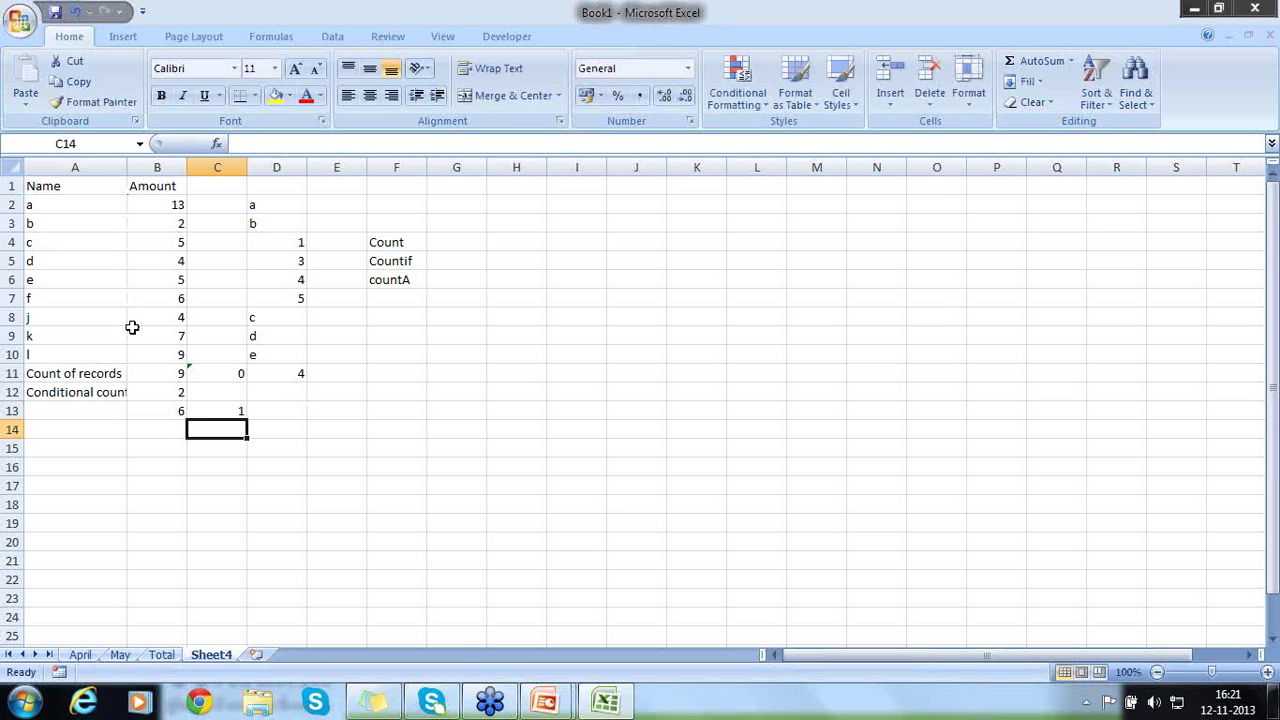
Change the names in A5 and A7 to "a"
left_click(72, 256)
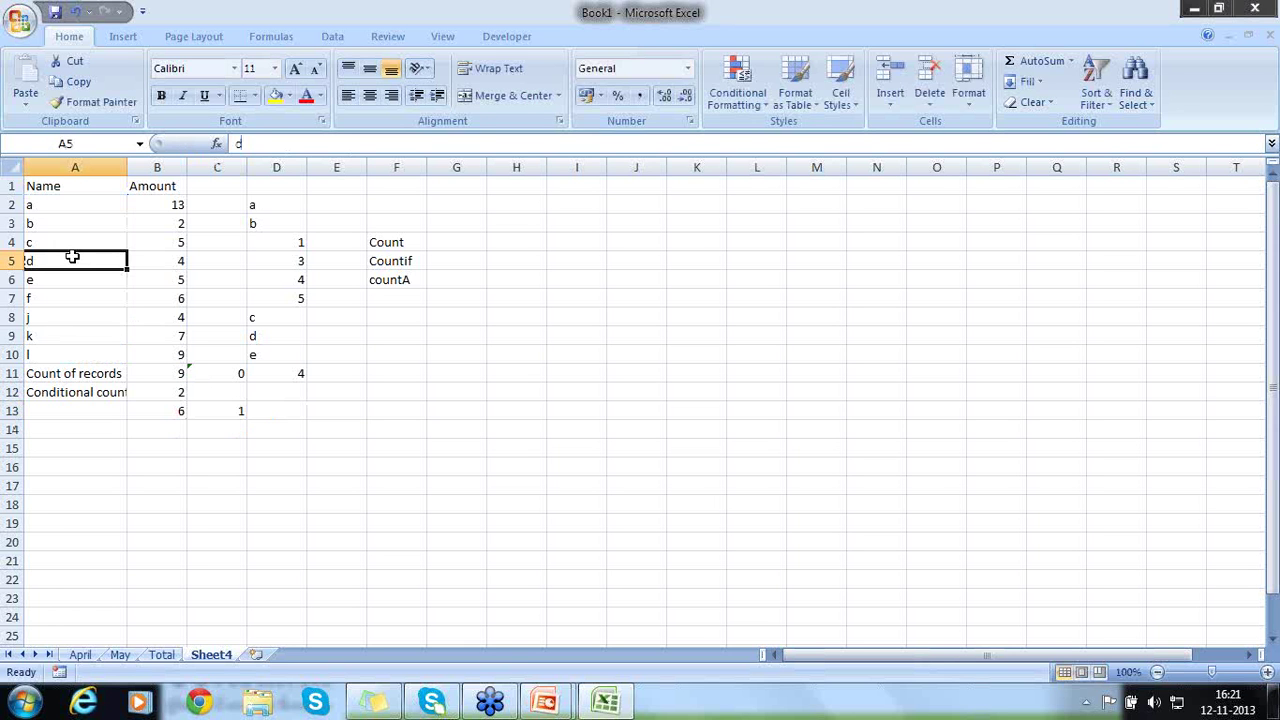
type("a")
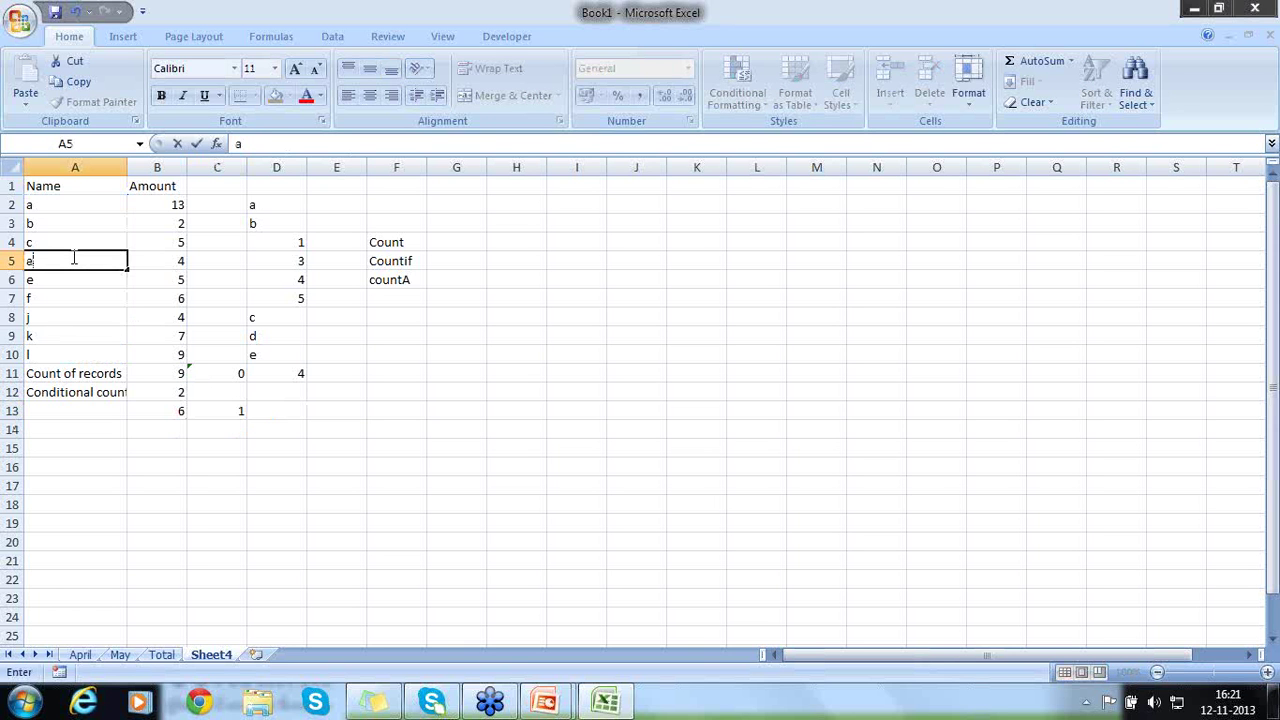
key("Return")
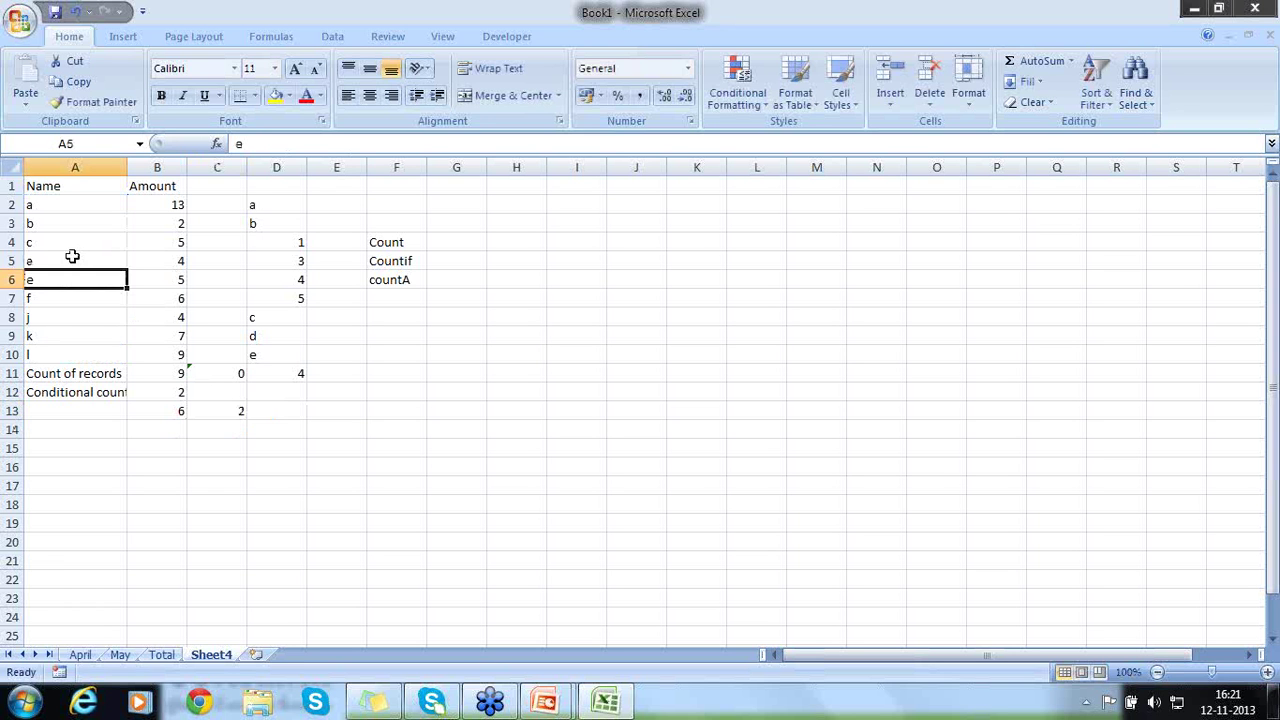
key("Down")
key("BackSpace")
type("a")
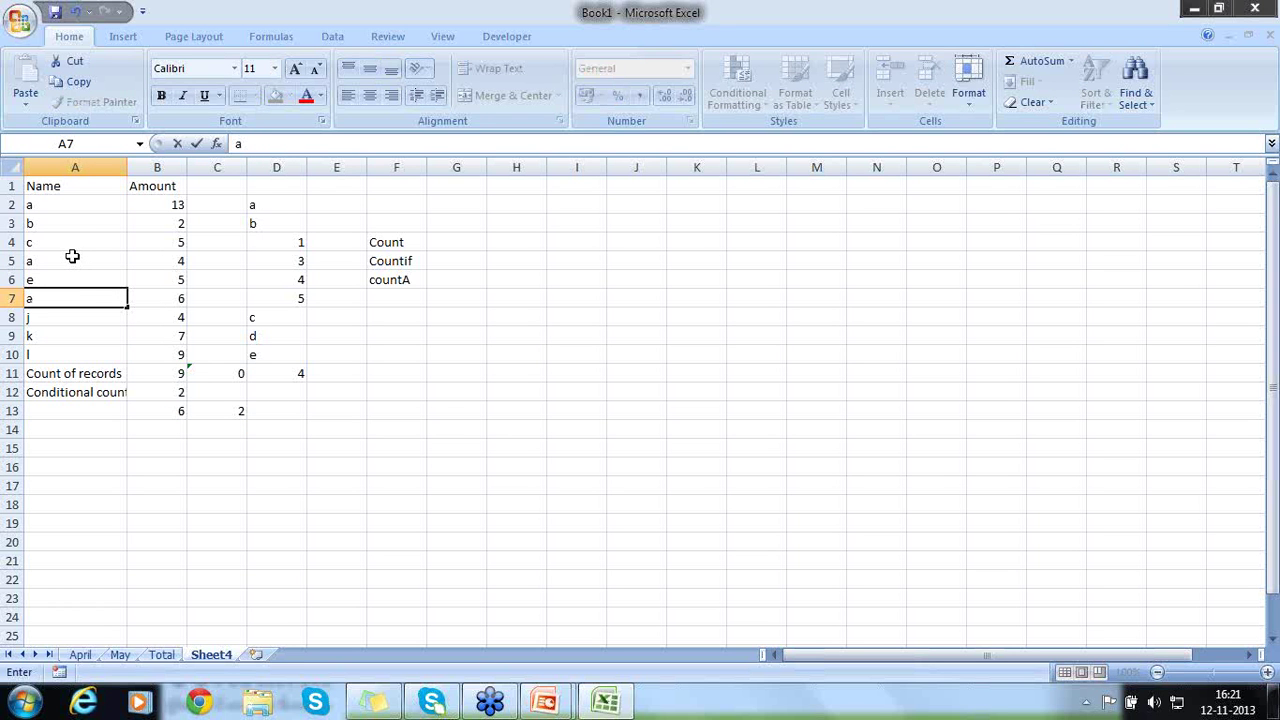
key("Return")
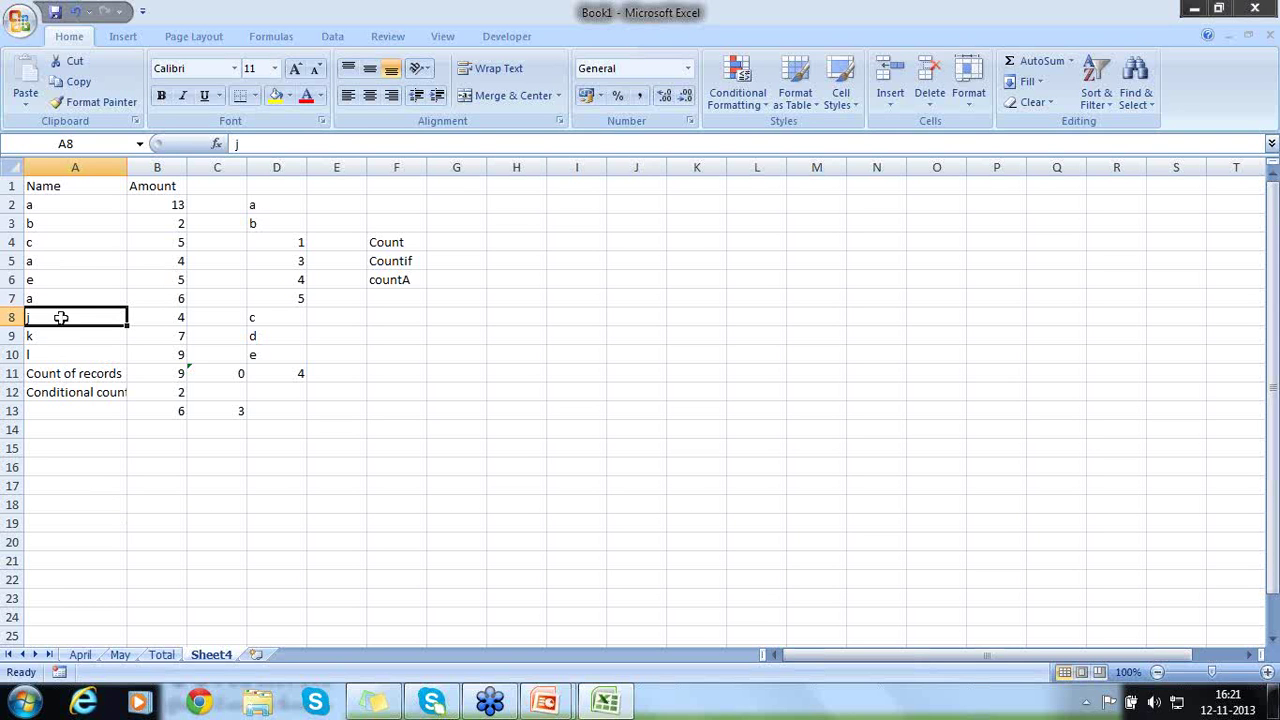
Clear A5 and check that C13's count of "a" is now 2
left_click(47, 257)
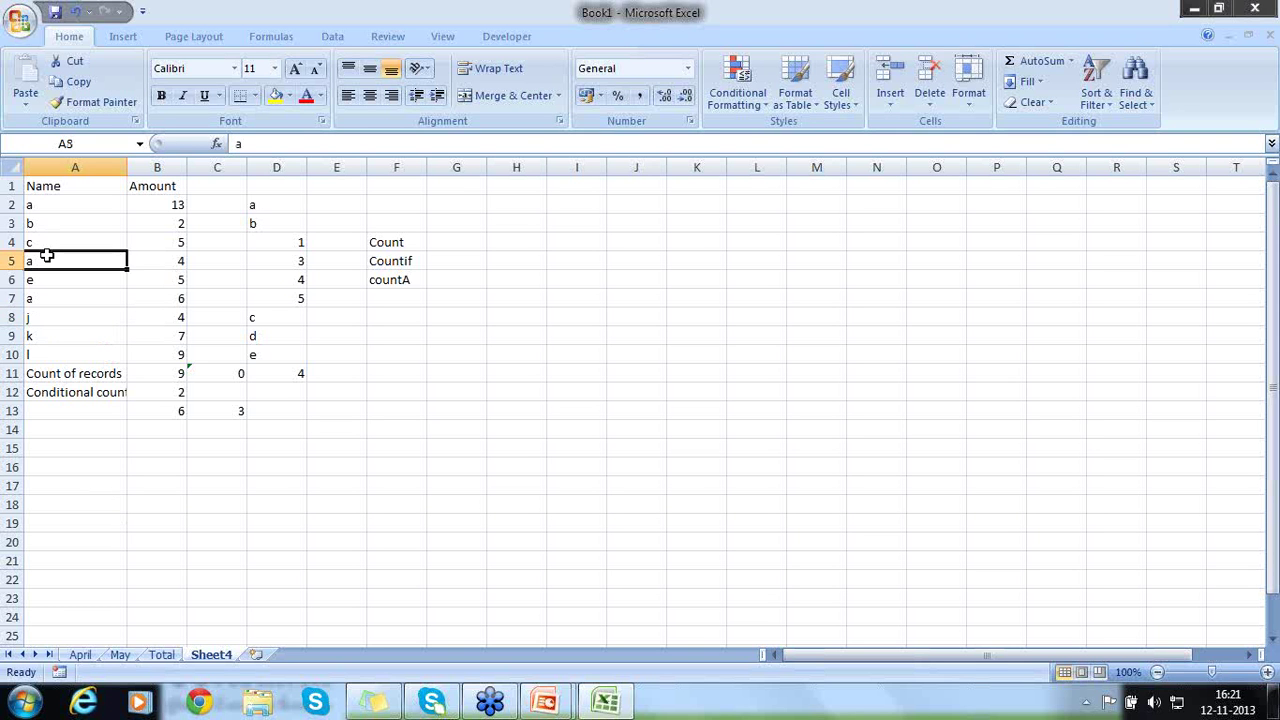
key("Delete")
key("Down")
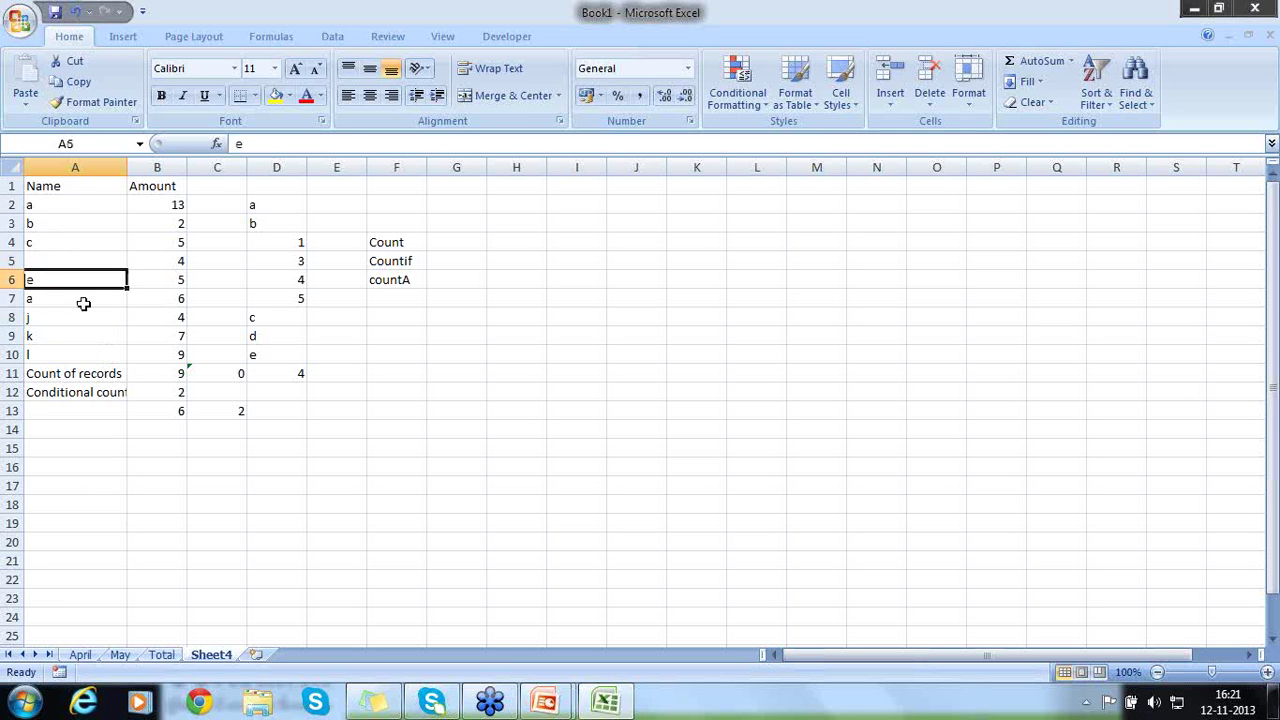
left_click(236, 411)
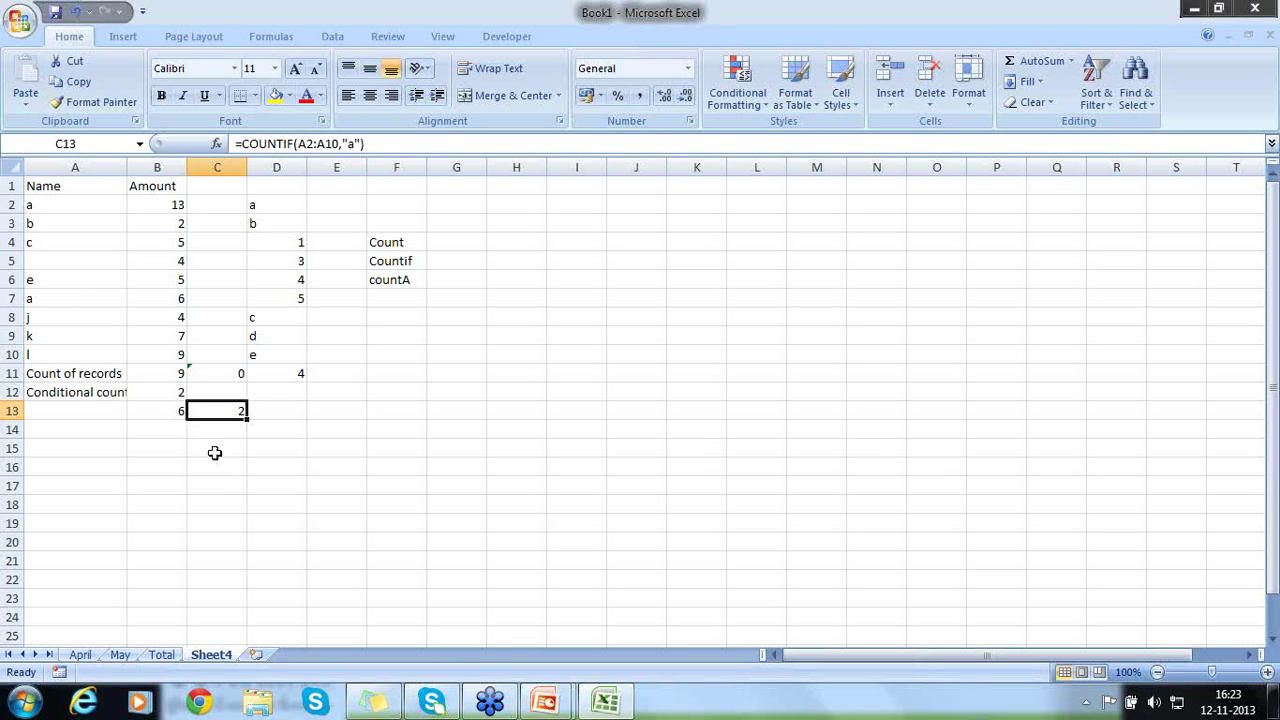
Enter =COUNTA(B2:B10) in B14 to count the non-empty Amount cells, giving 9
left_click(162, 427)
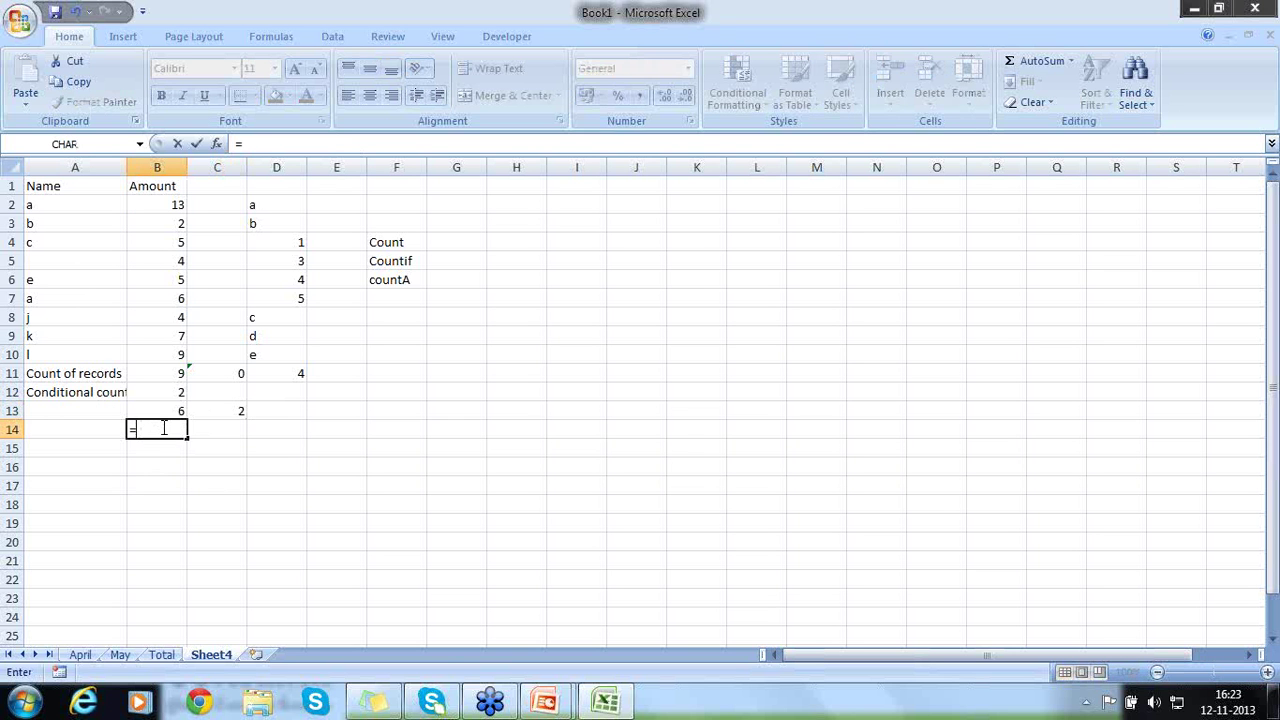
type("=count")
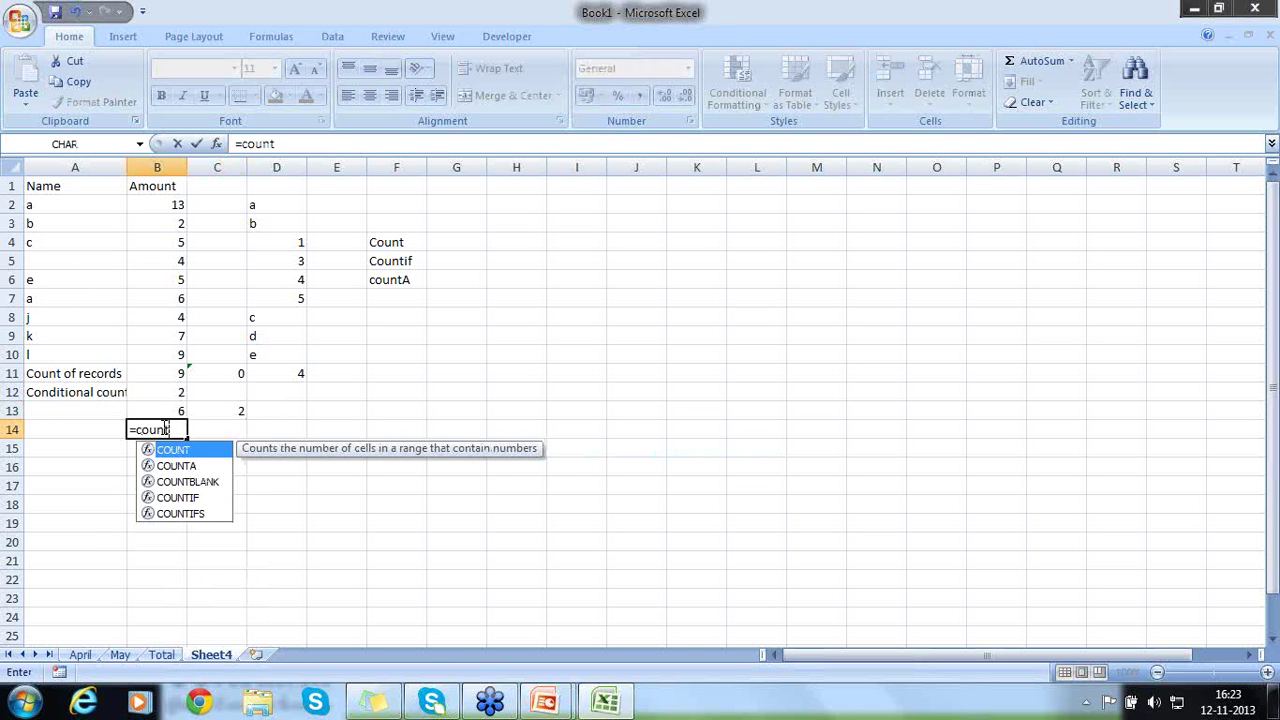
key("Down")
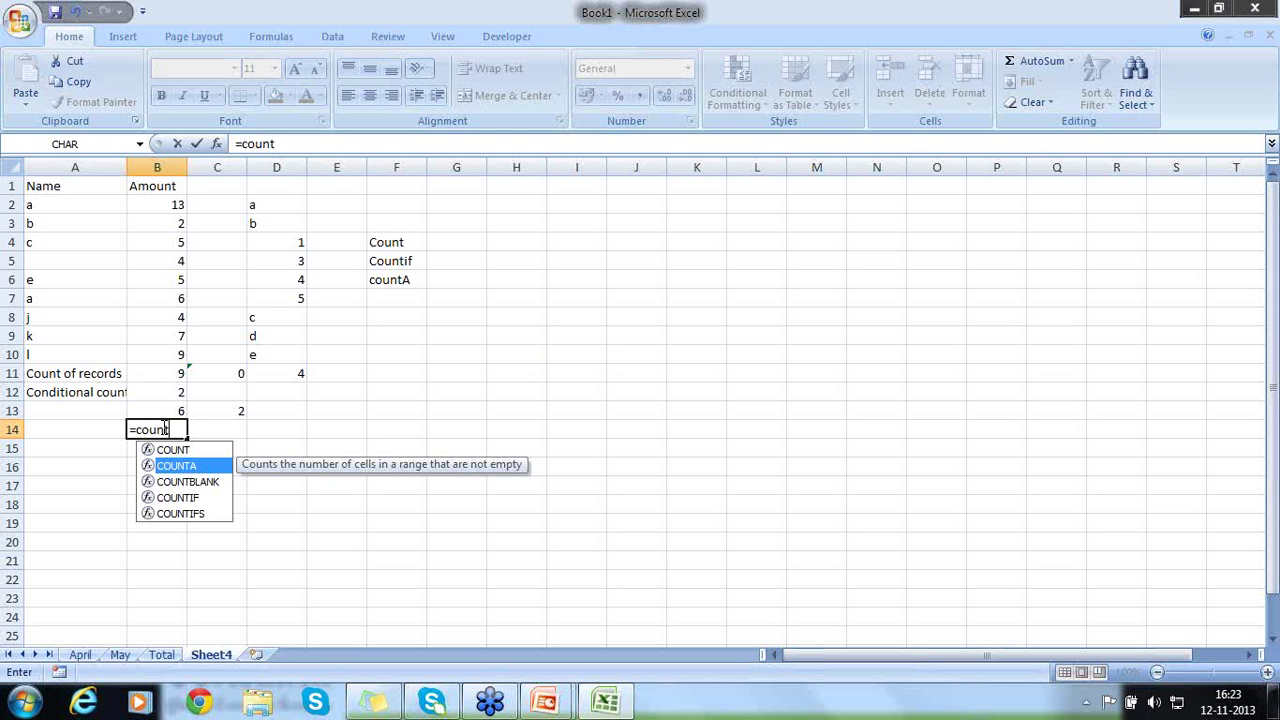
type("a")
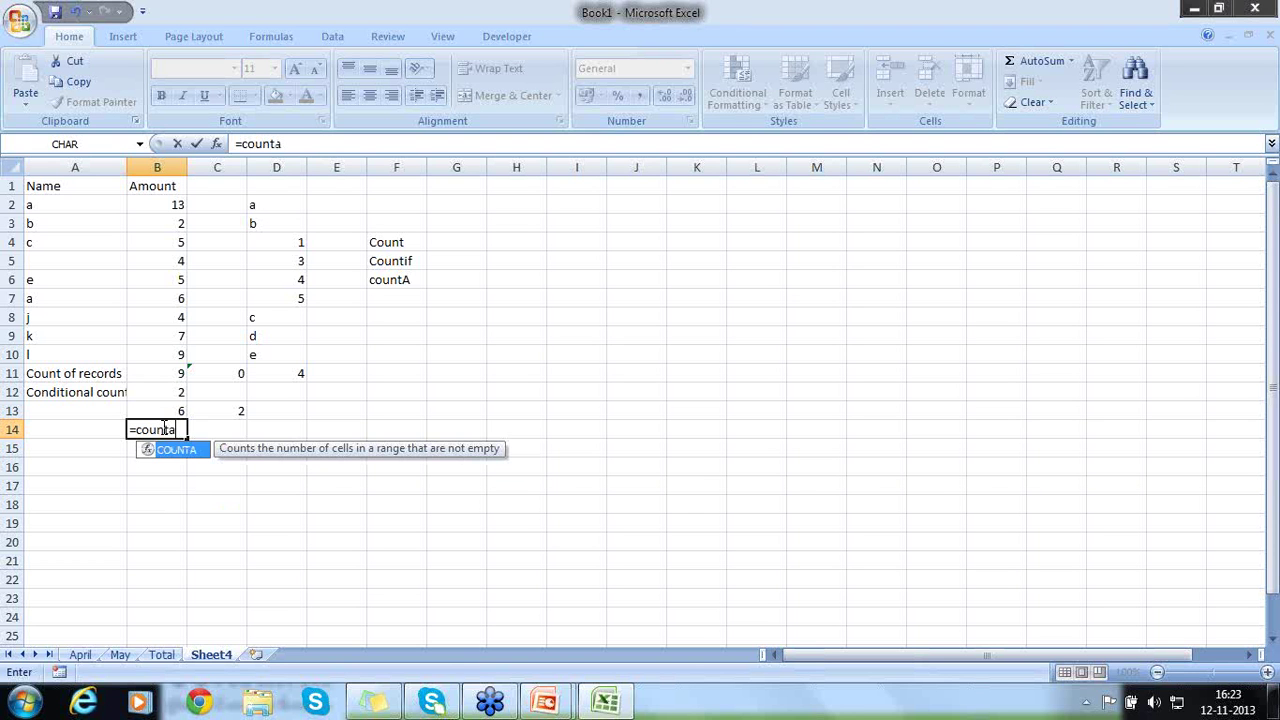
type("(")
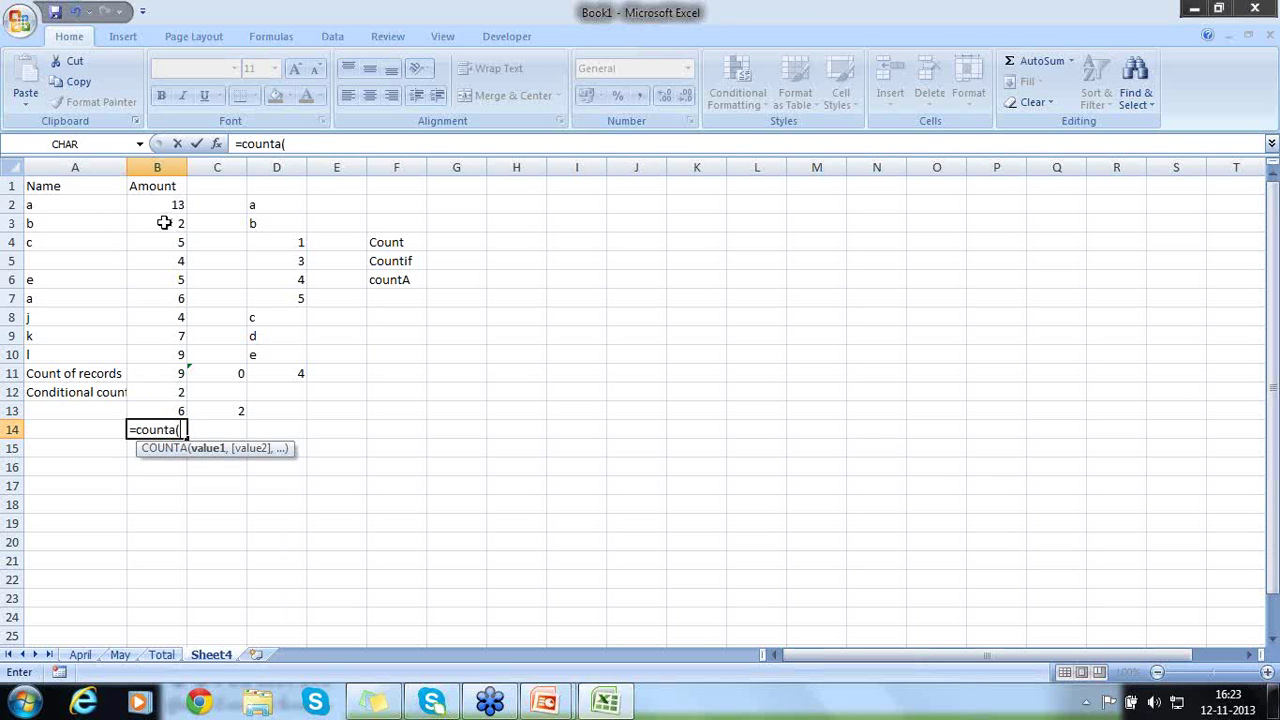
left_click_drag(165, 205, 166, 352)
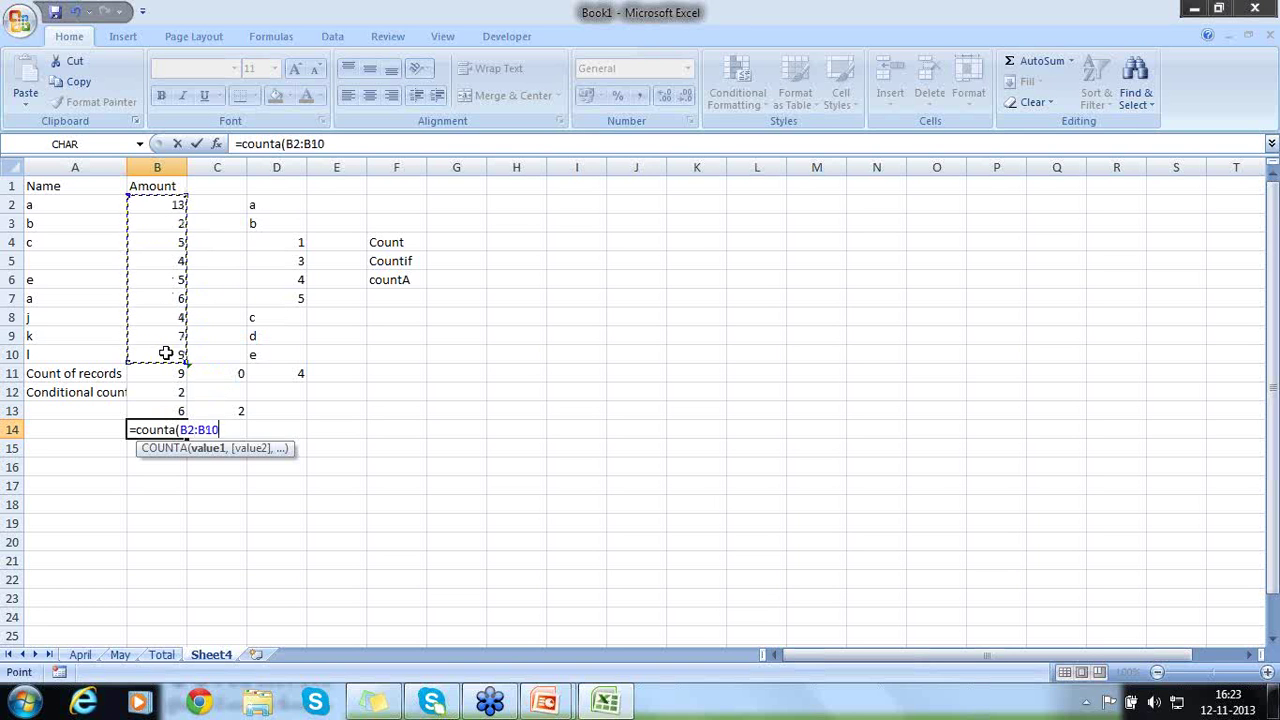
type(")")
key("Return")
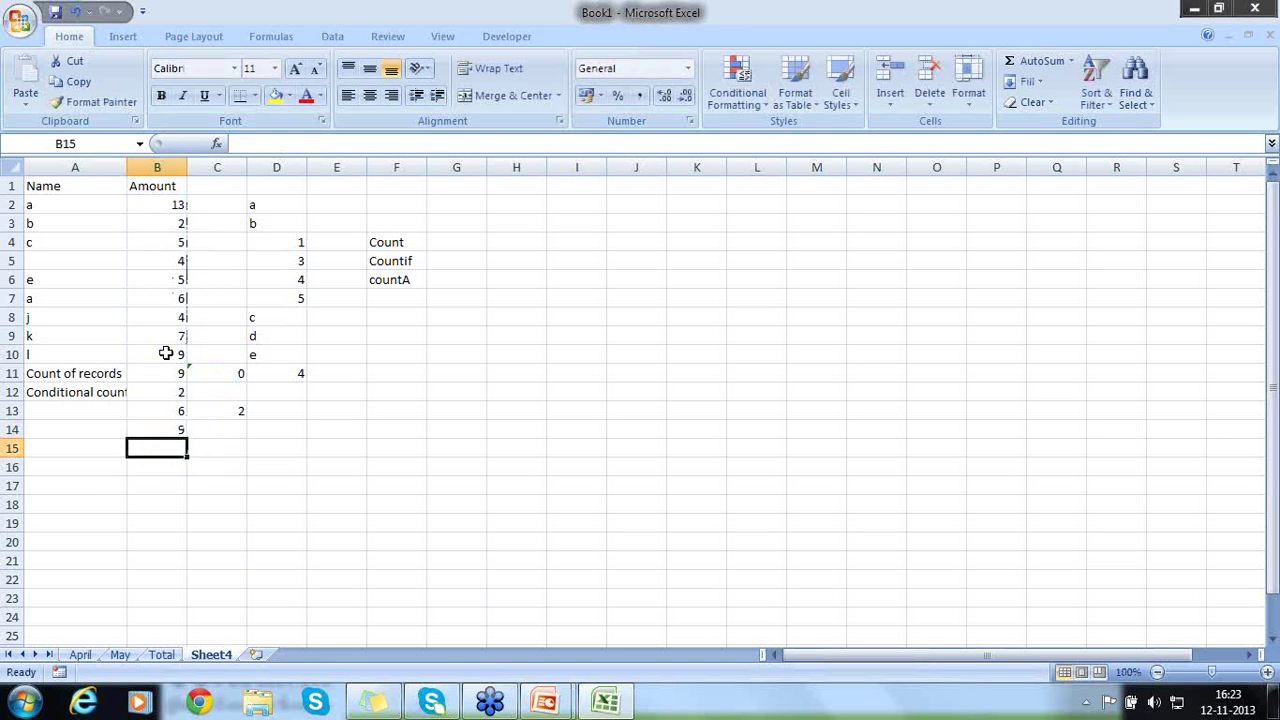
Delete the amount 4 from B5 and select B2:B10 to check the updated count
left_click(168, 262)
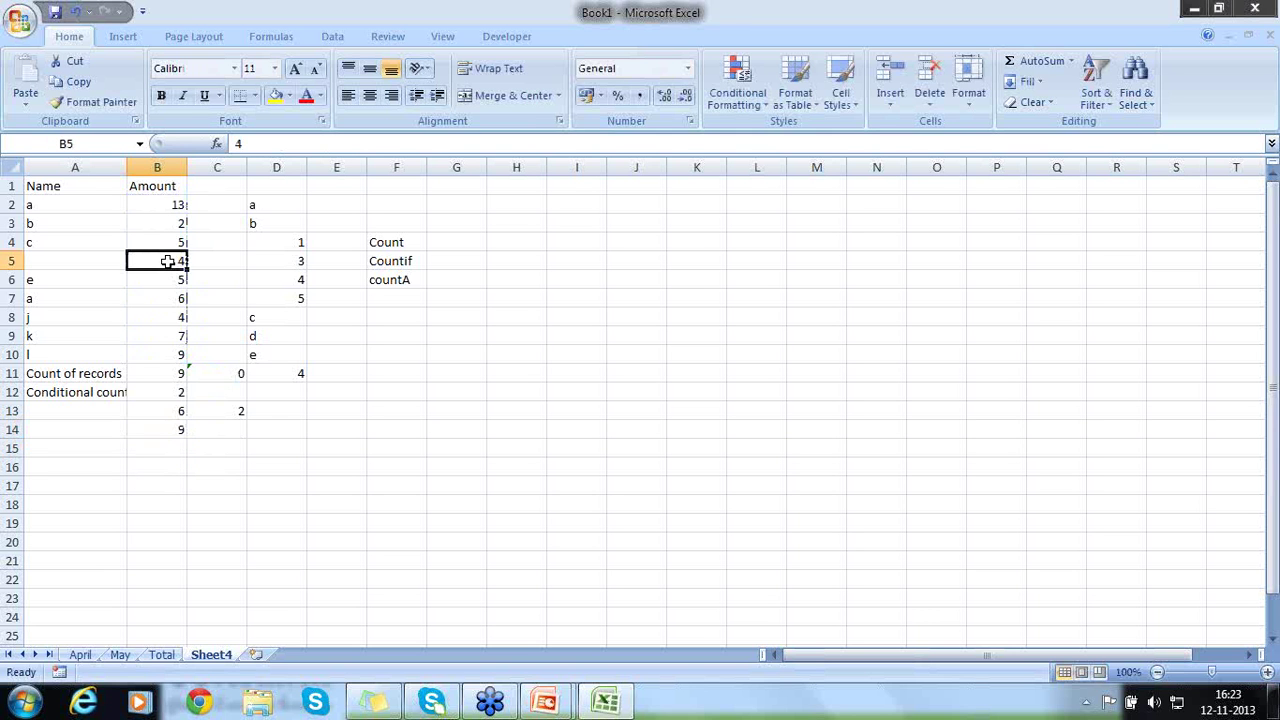
key("Delete")
key("Down")
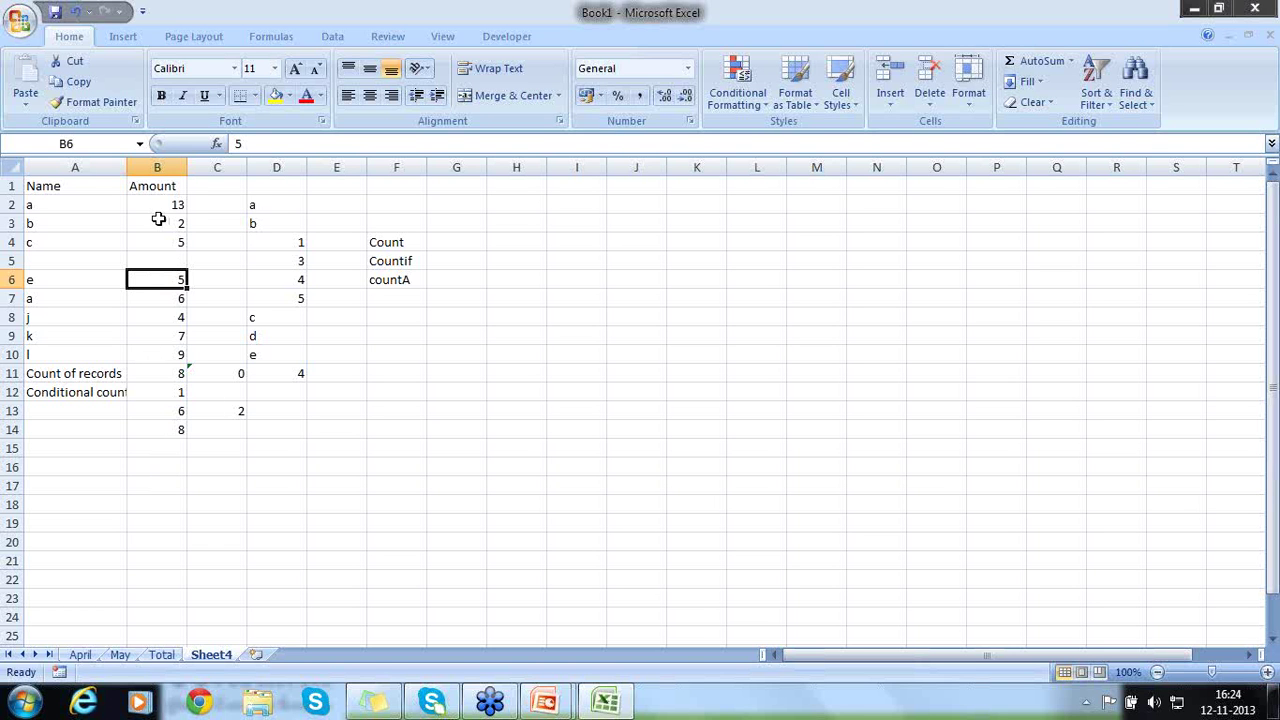
left_click_drag(157, 204, 167, 355)
left_click(180, 453)
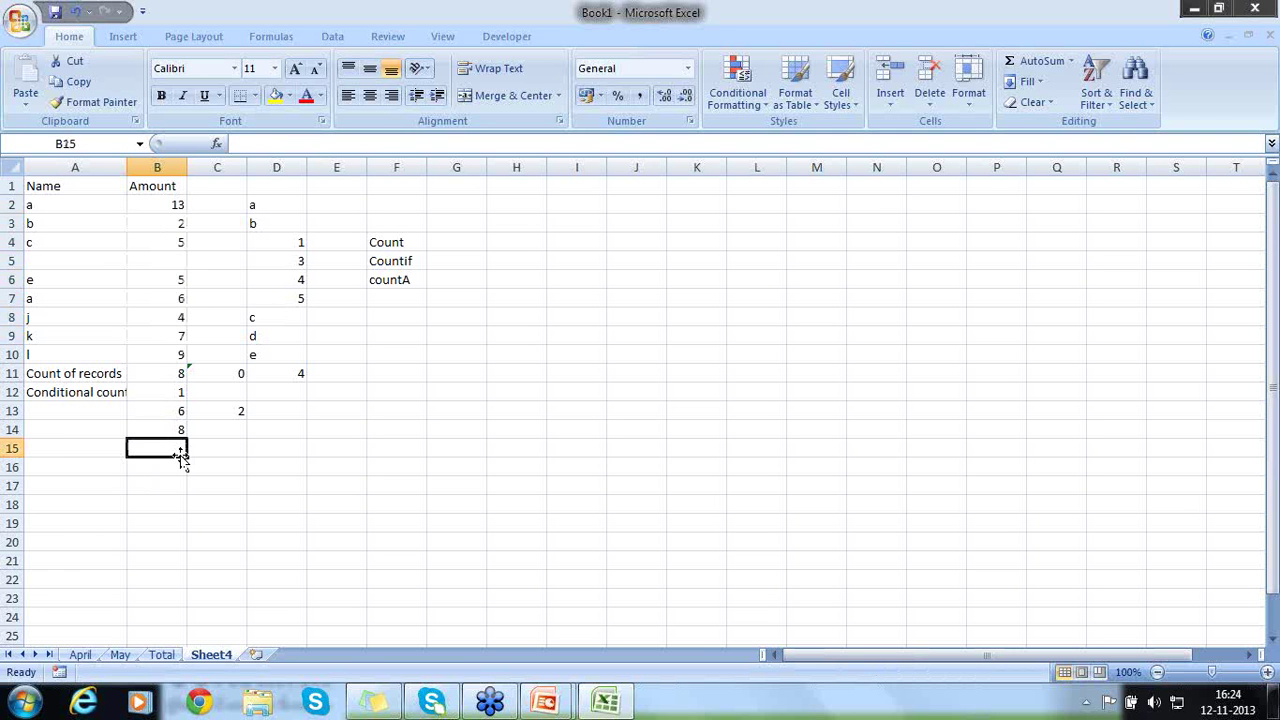
Enter =COUNTBLANK(B2:B10) in B15, fixing the initial #NAME? error, to show 1 empty cell
type("=count")
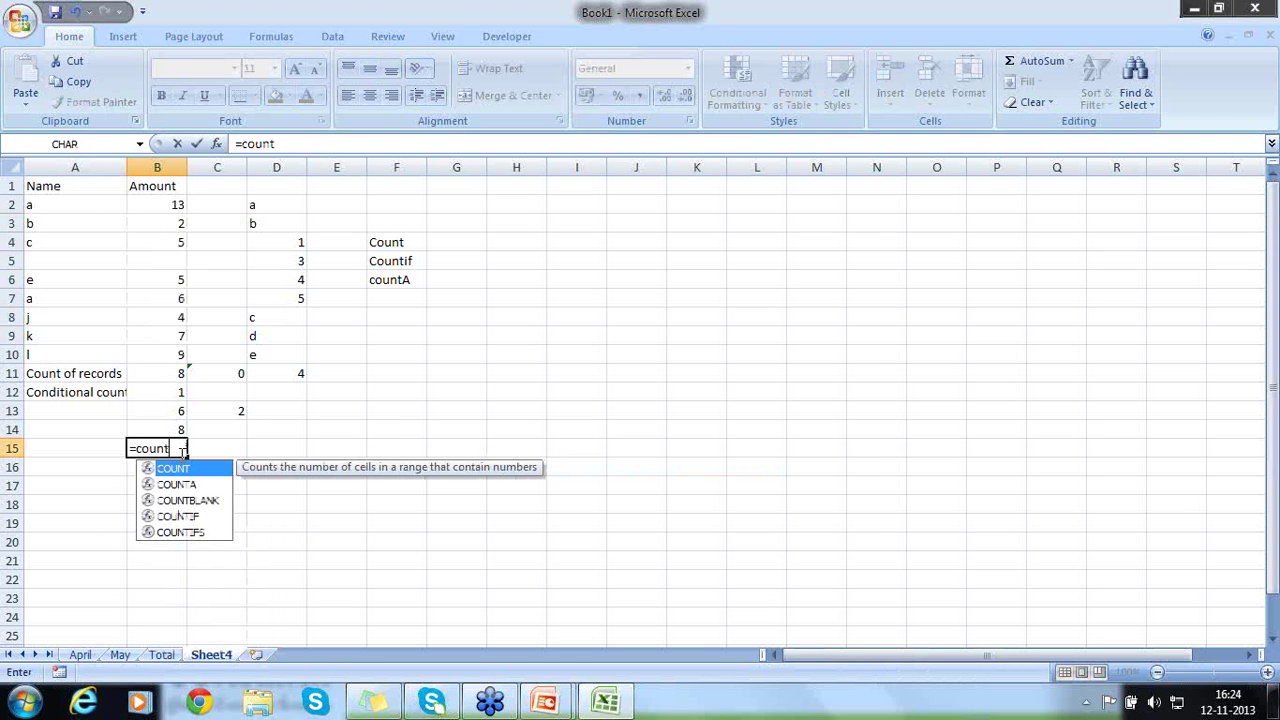
key("Down")
key("Down")
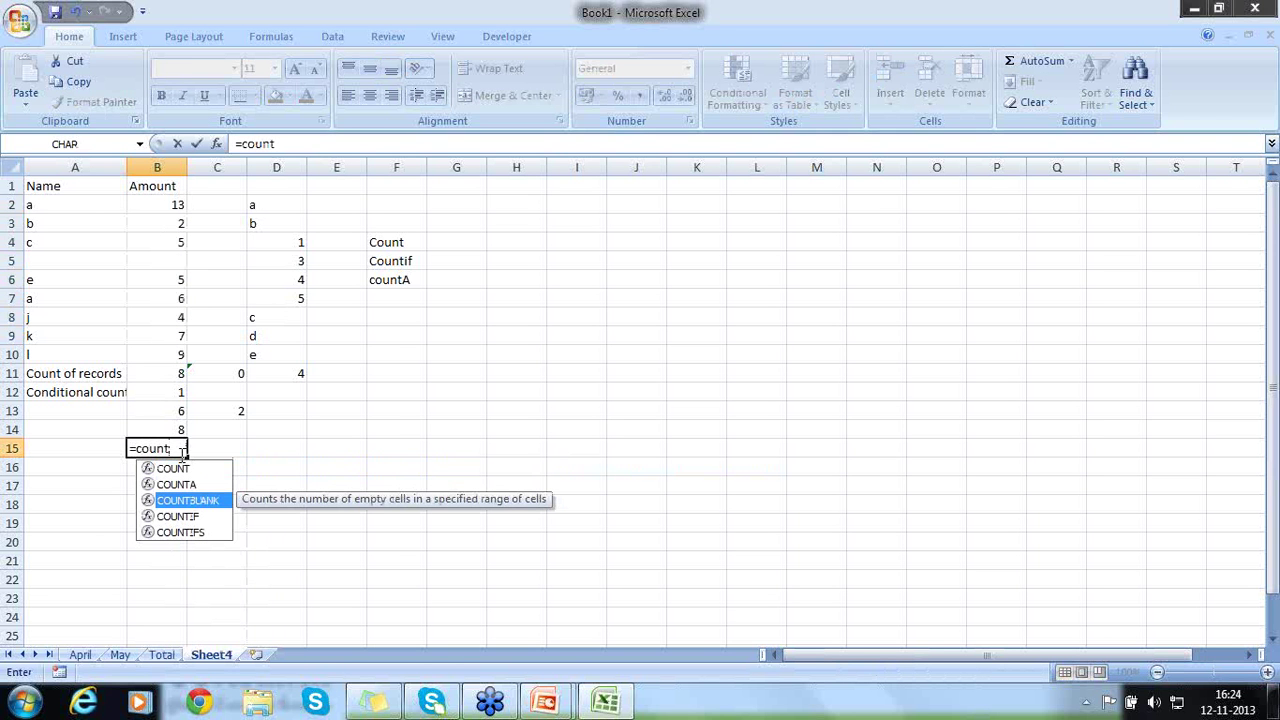
key("Return")
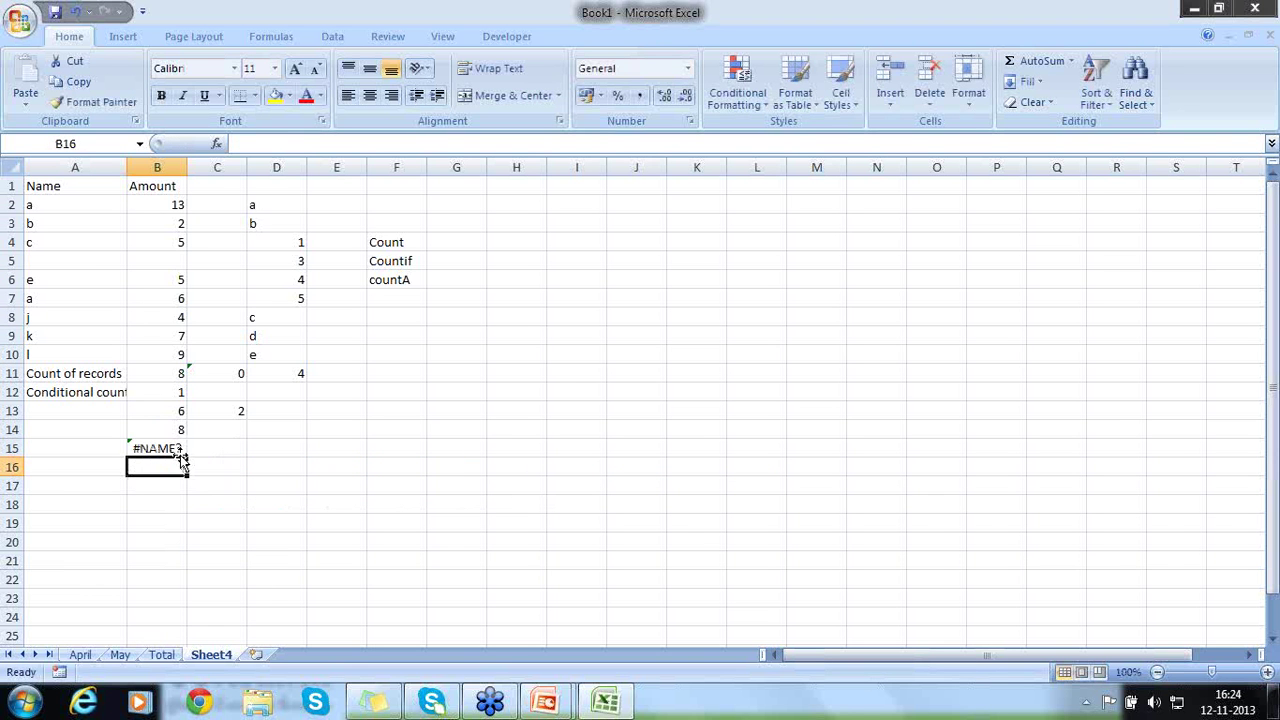
left_click(180, 453)
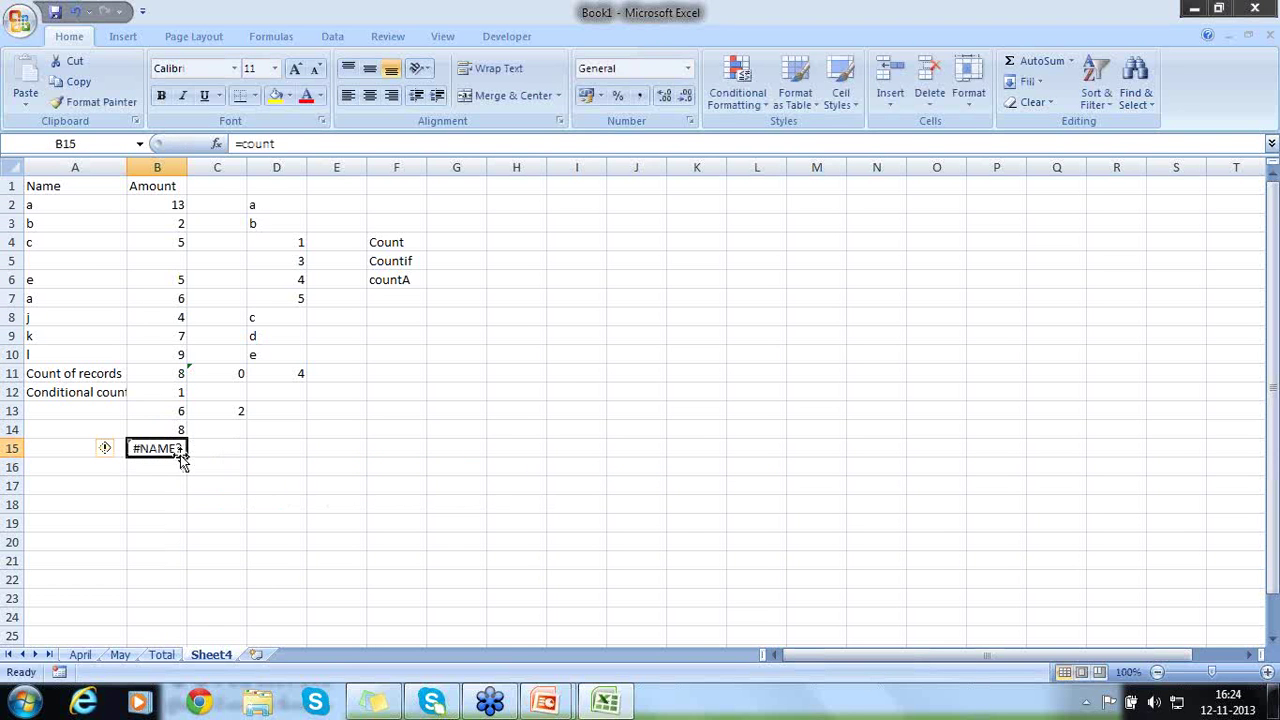
double_click(180, 455)
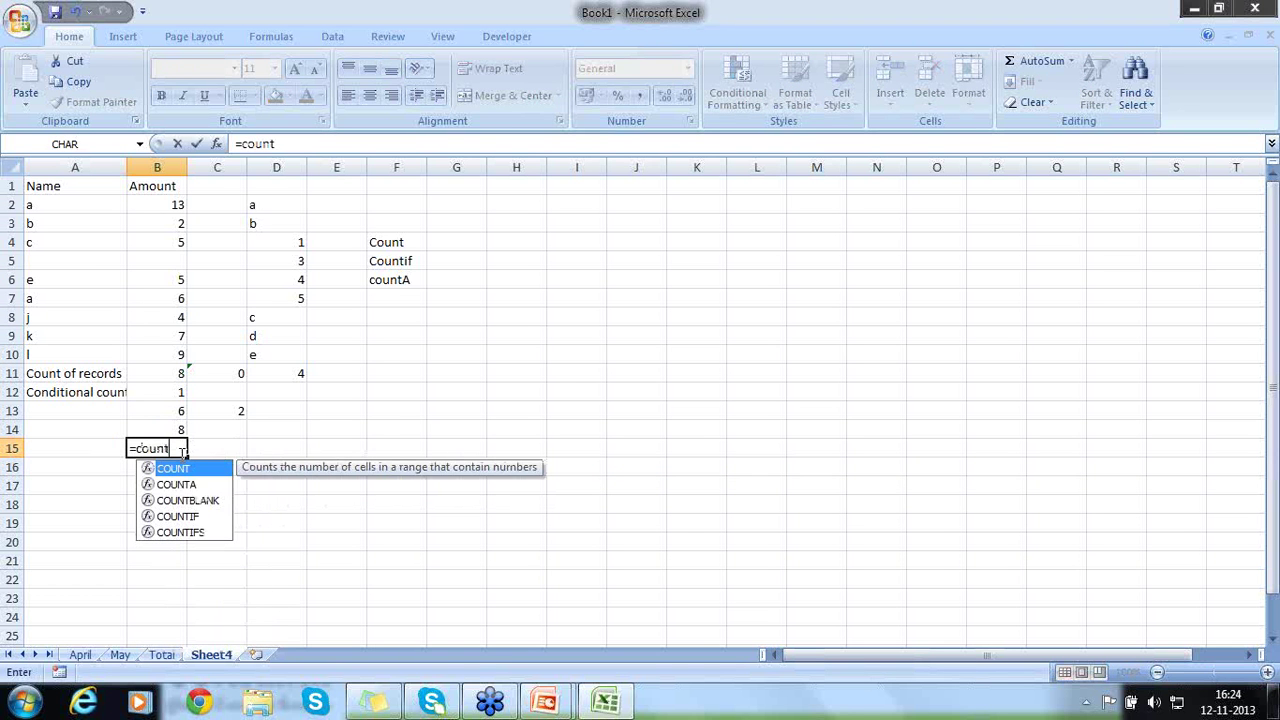
type("blank")
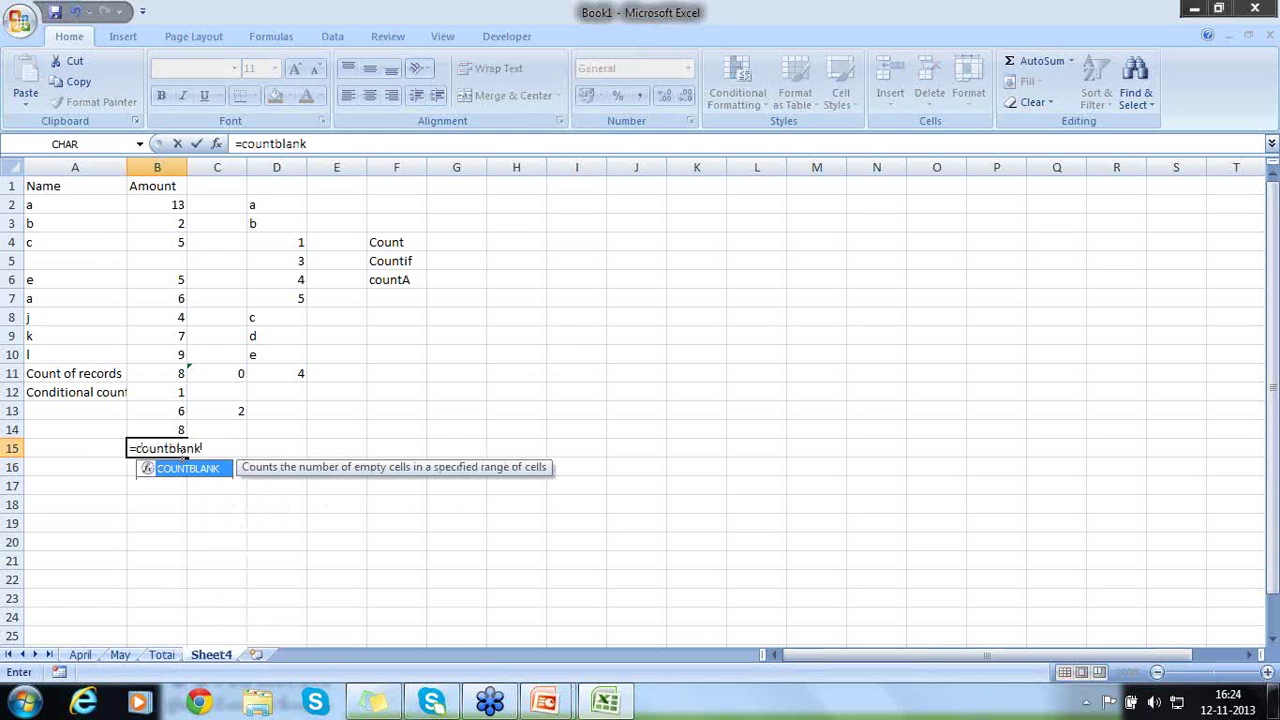
type("(")
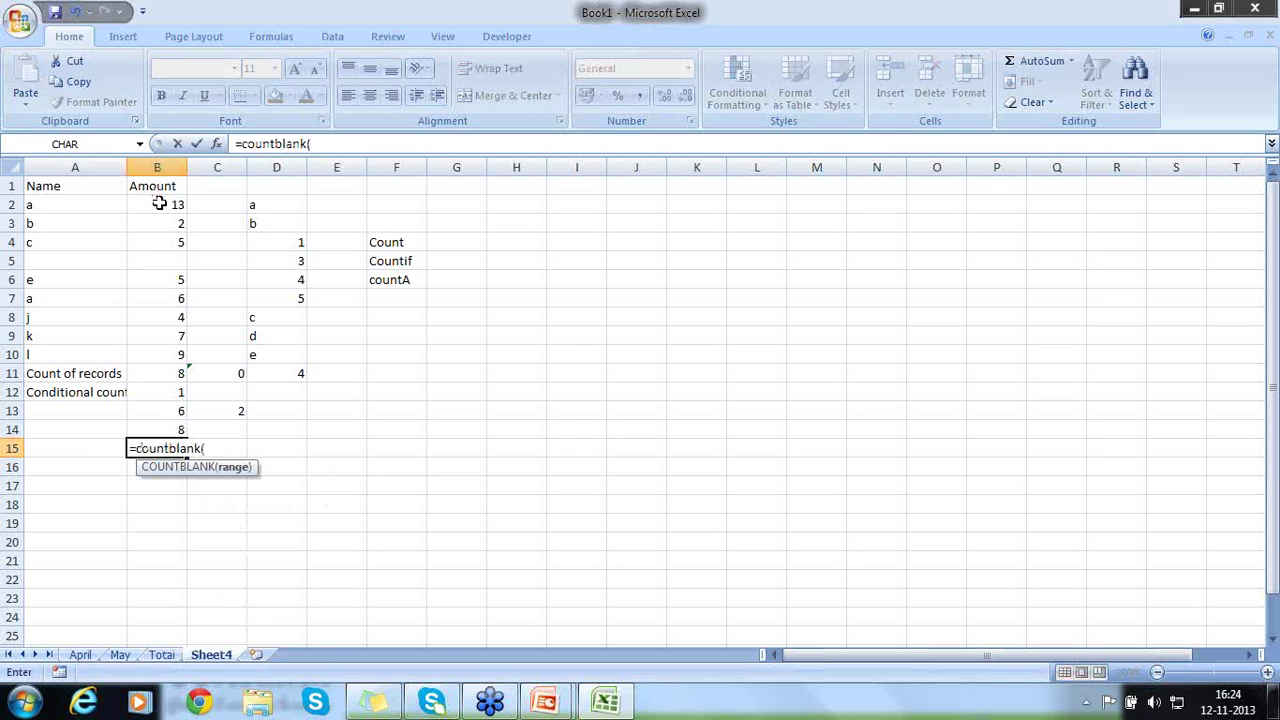
left_click_drag(159, 203, 166, 353)
type(")")
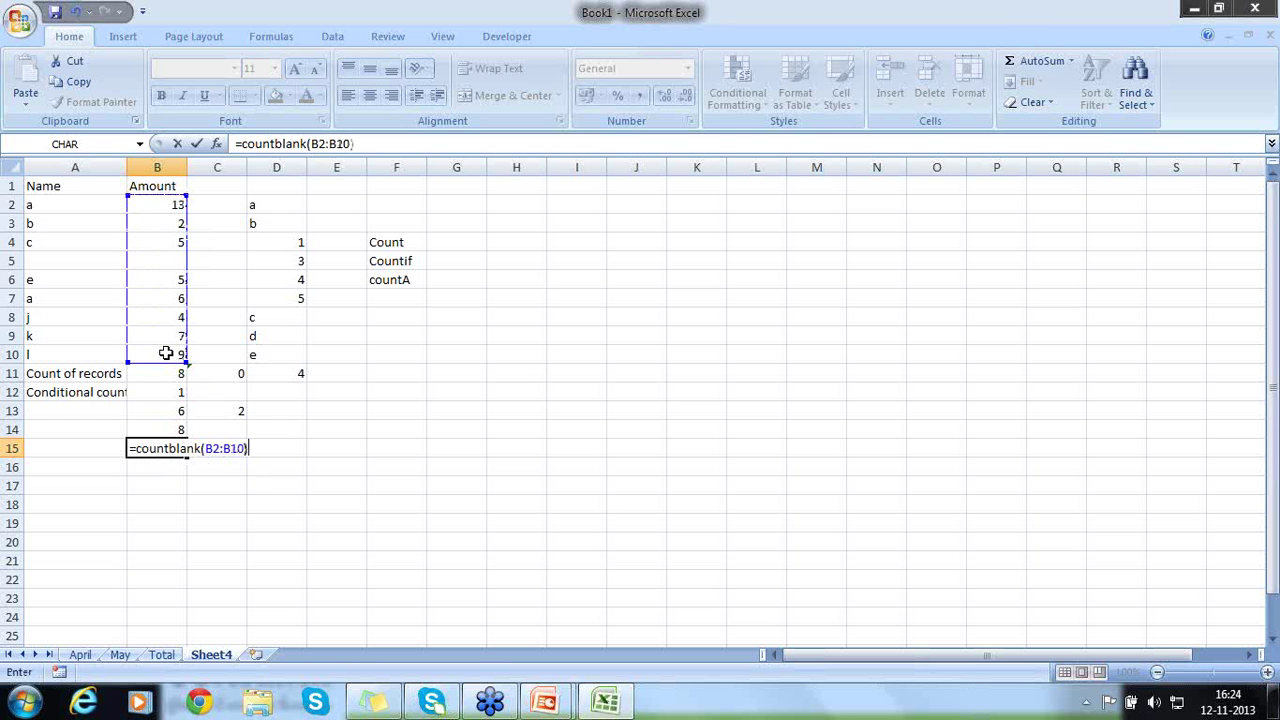
key("Return")
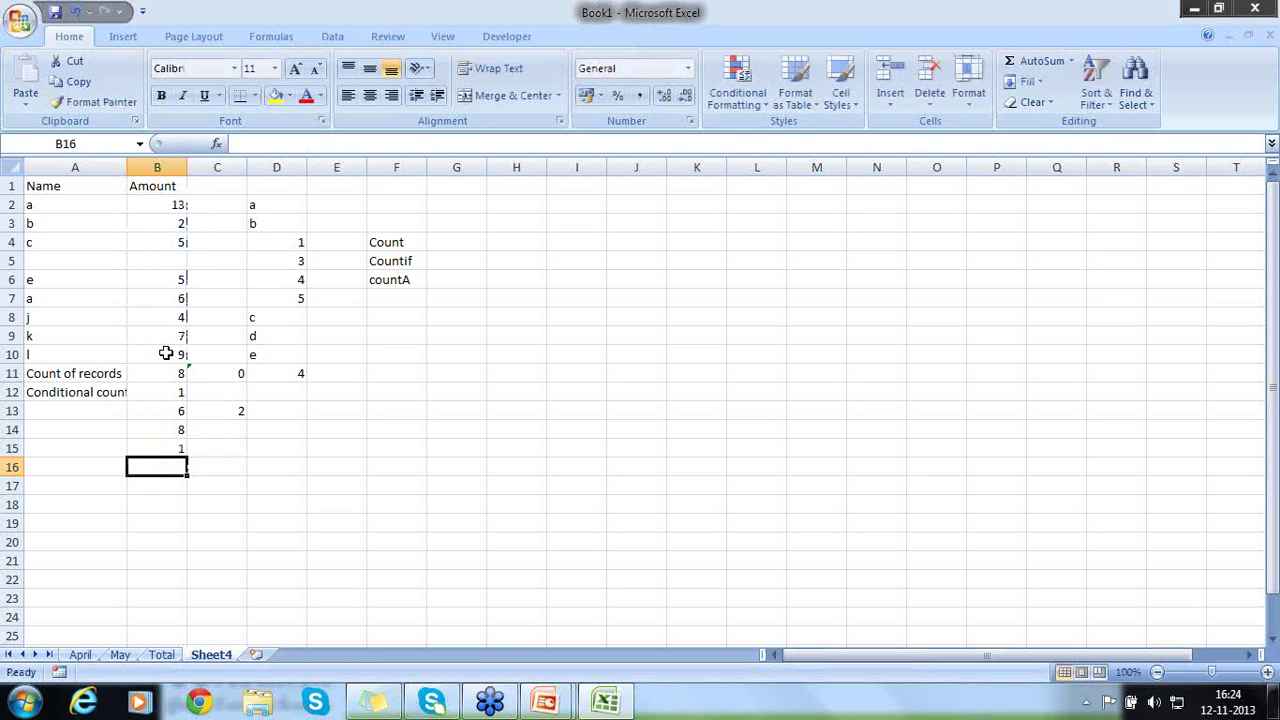
Clear the 4 from Amount cell B8
left_click(168, 260)
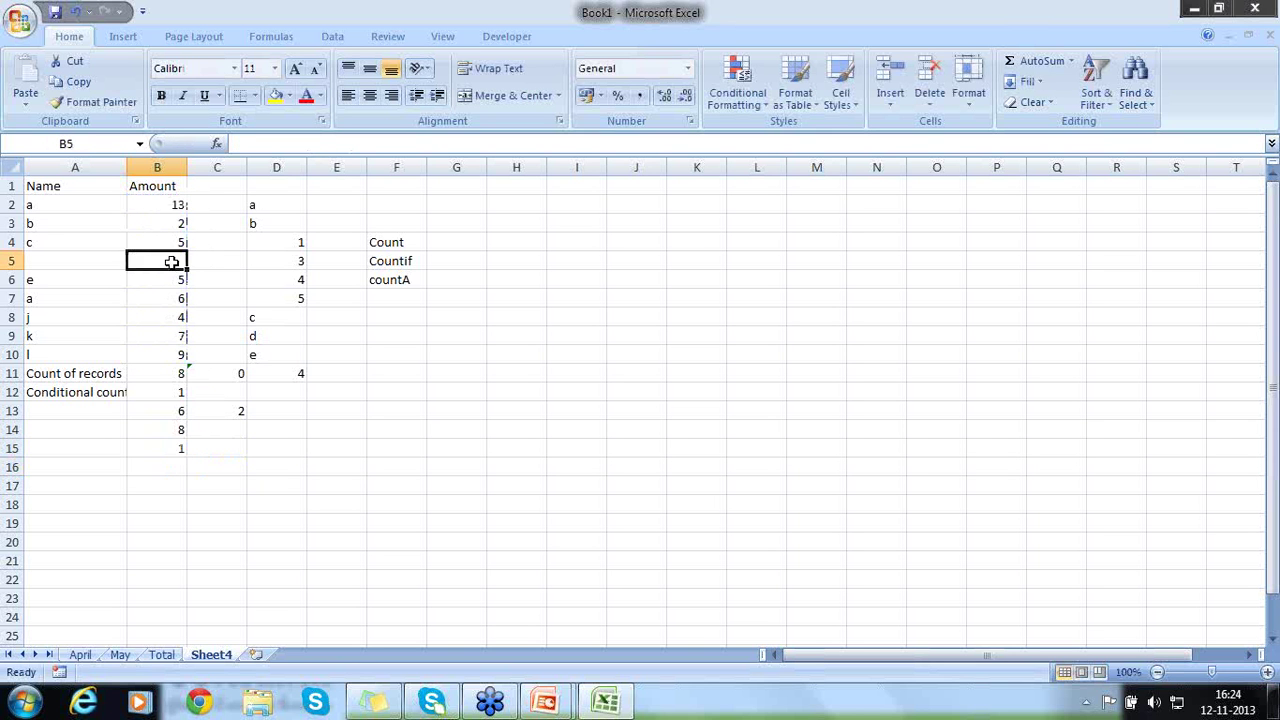
left_click(174, 316)
key("Delete")
key("Return")
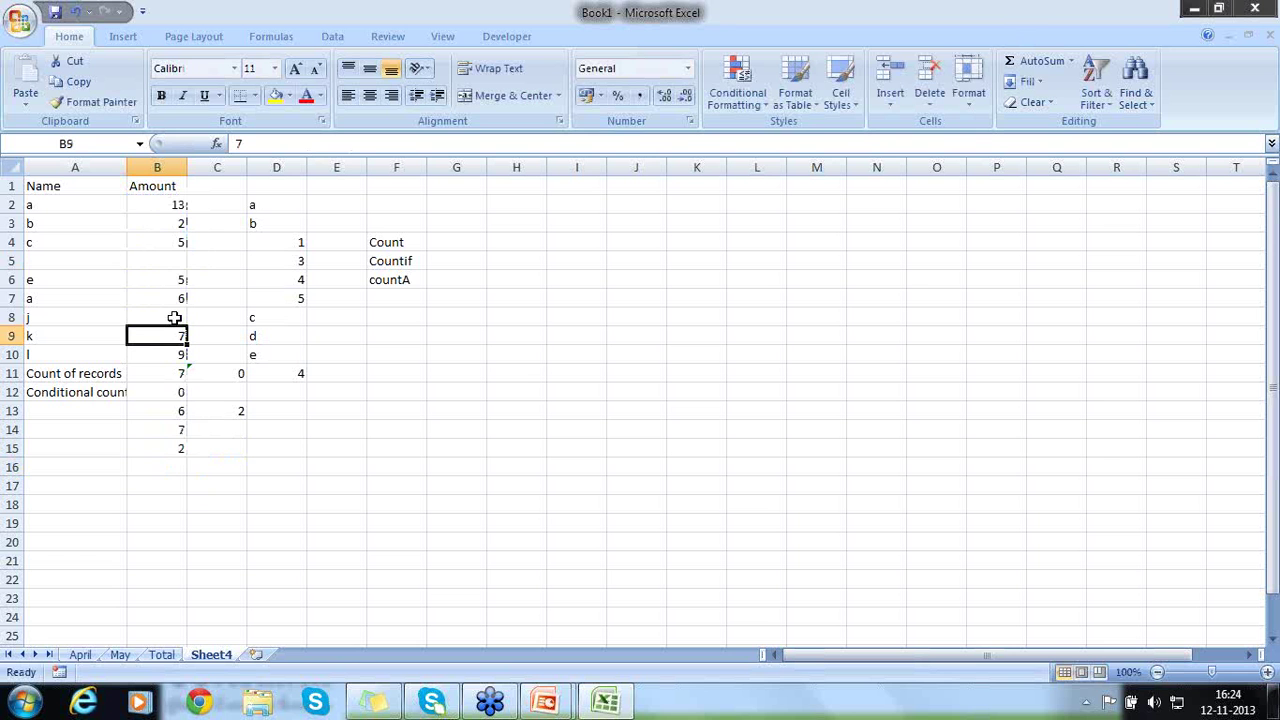
Label A15 'Count Blank' and A14 'Count Numberwithout Empty record'
left_click(88, 447)
type("Count ")
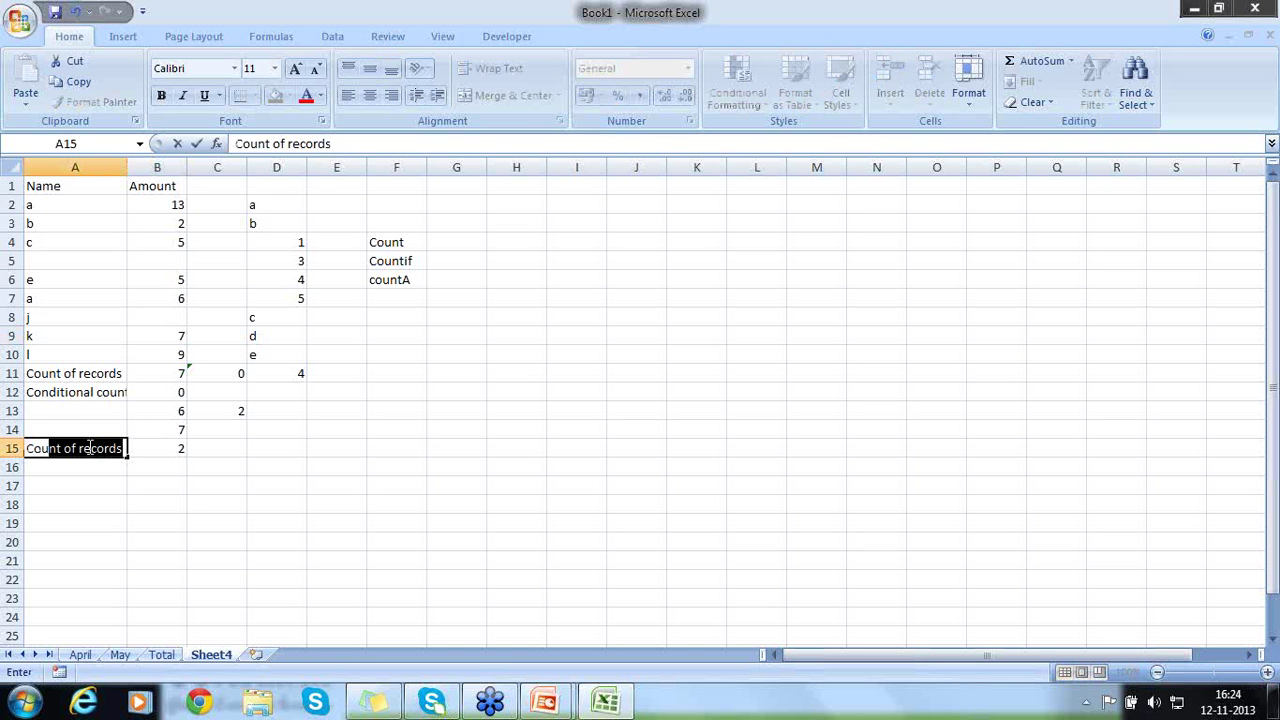
type("Bl")
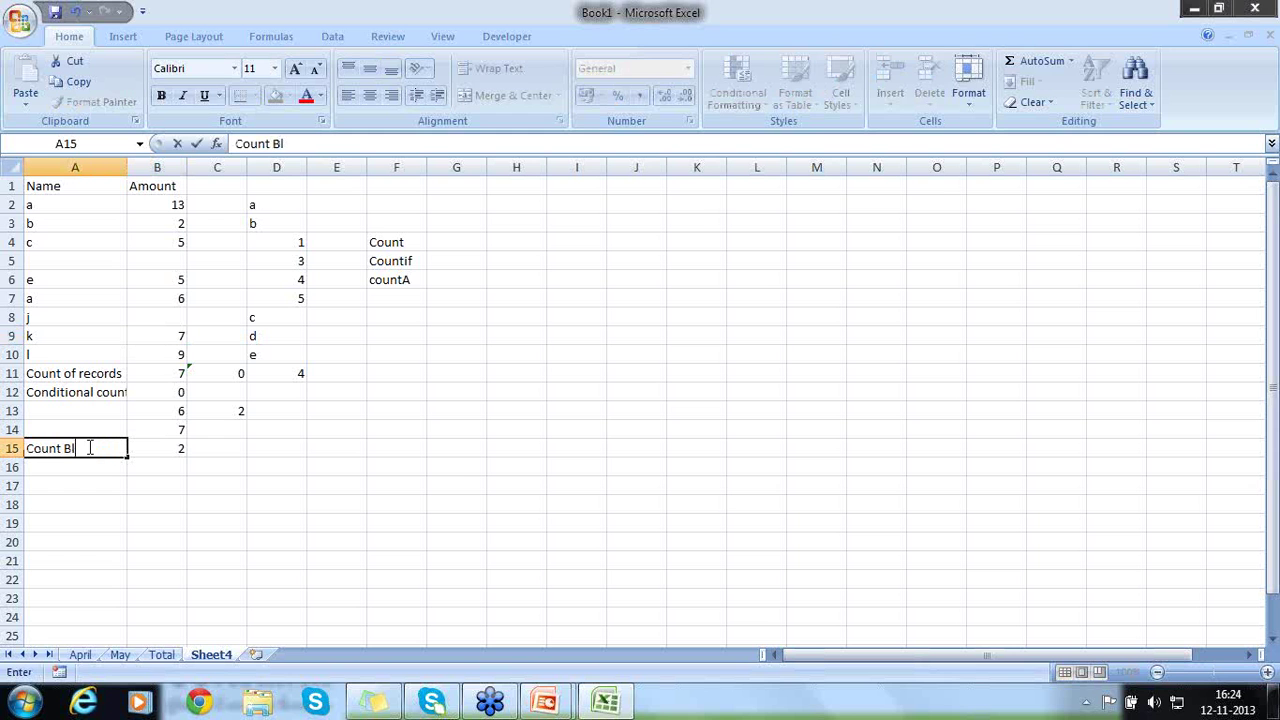
type("ank")
key("Up")
type("C")
key("BackSpace")
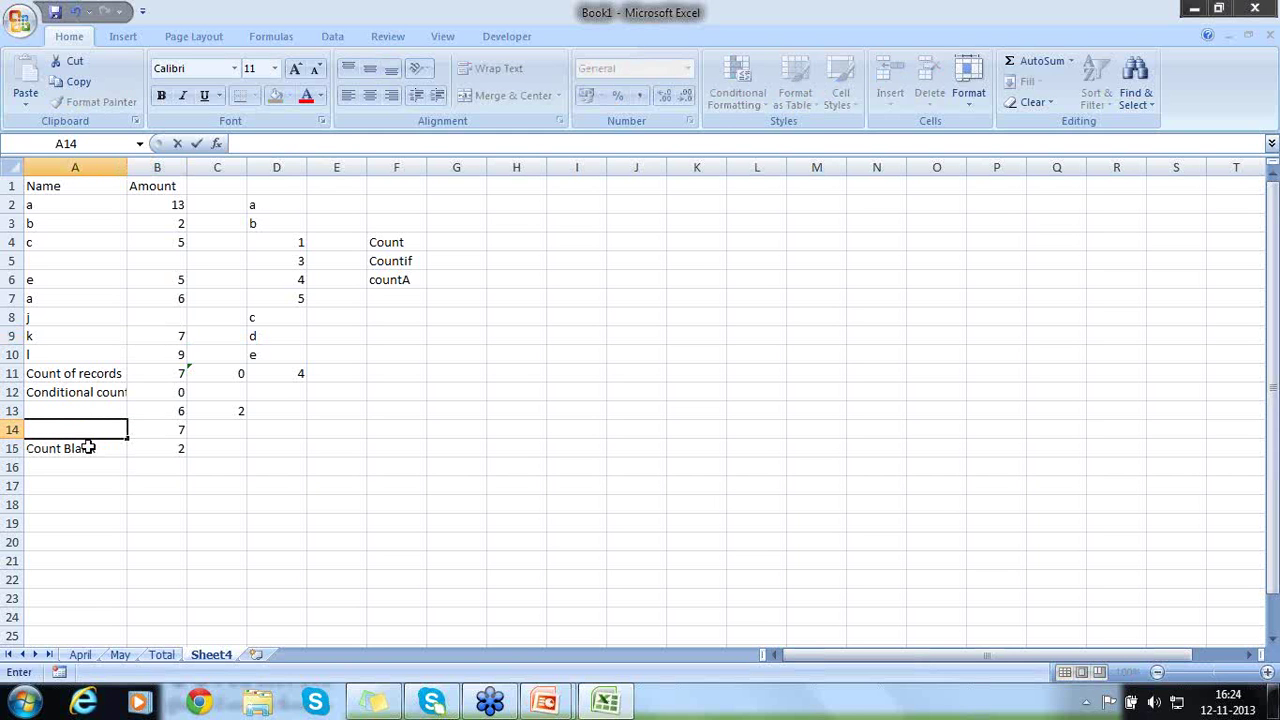
type("Conu")
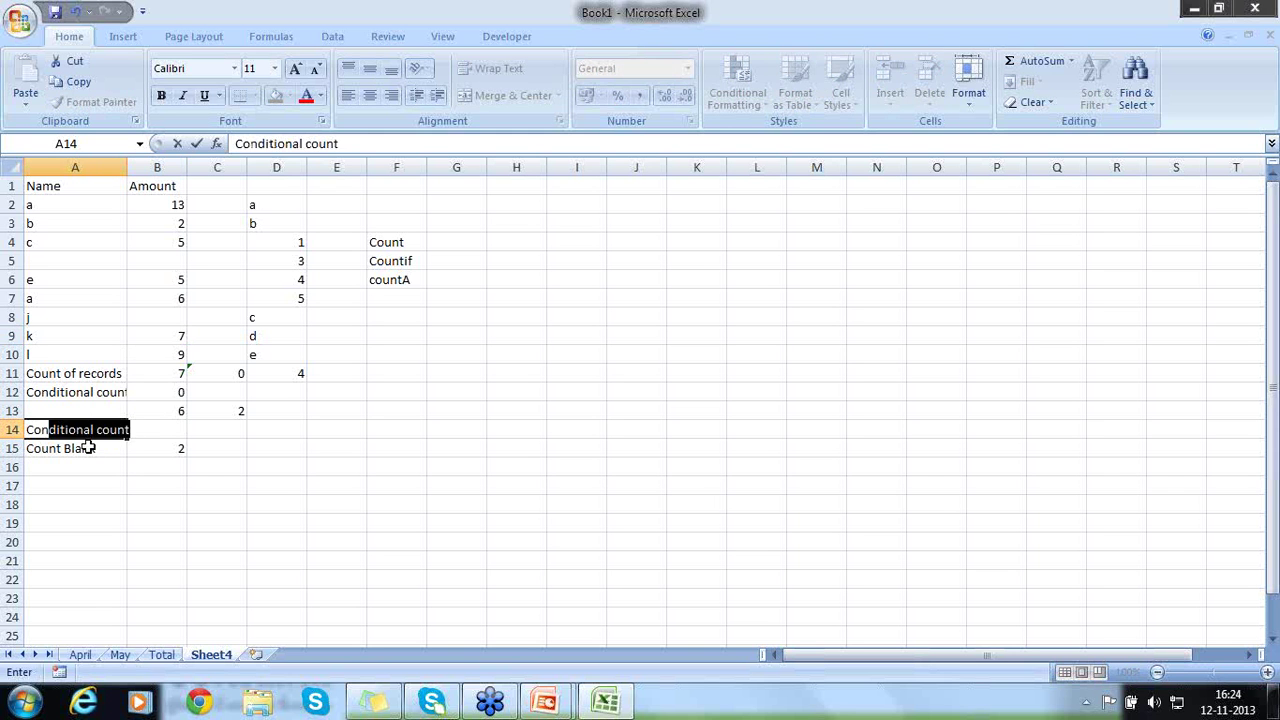
key("BackSpace")
key("BackSpace")
type("unt Nu")
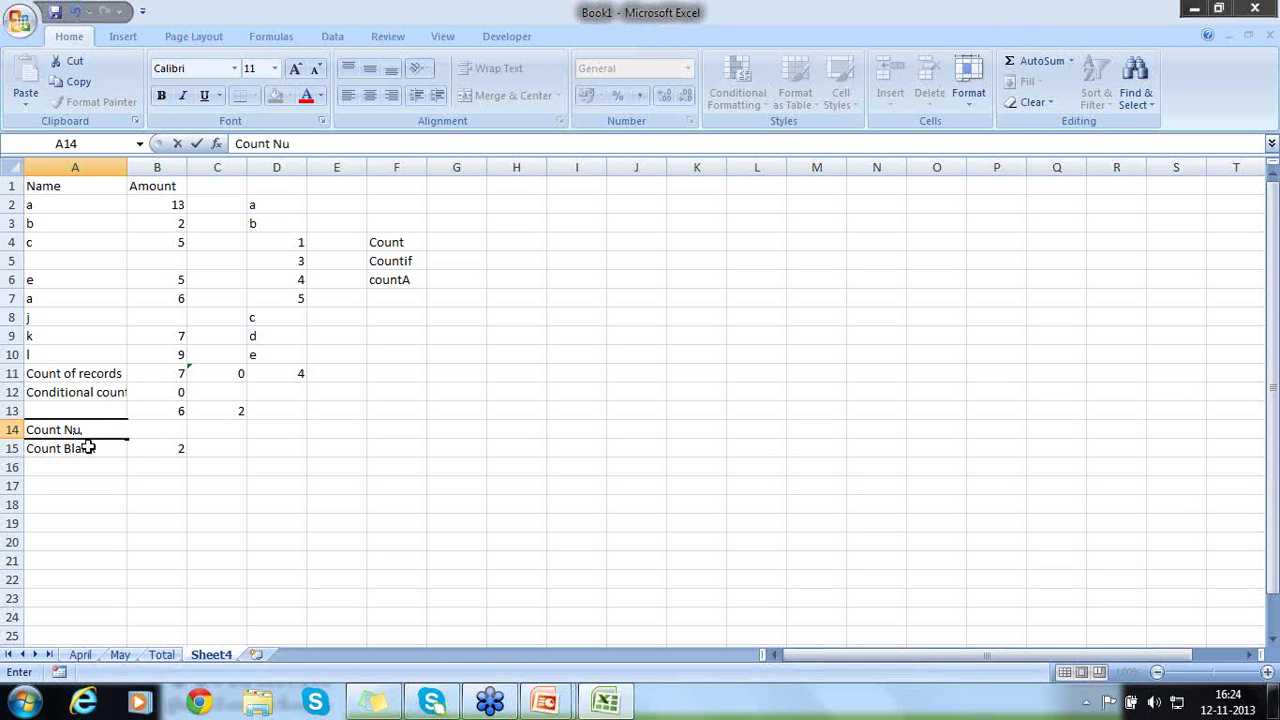
type("mberwithout")
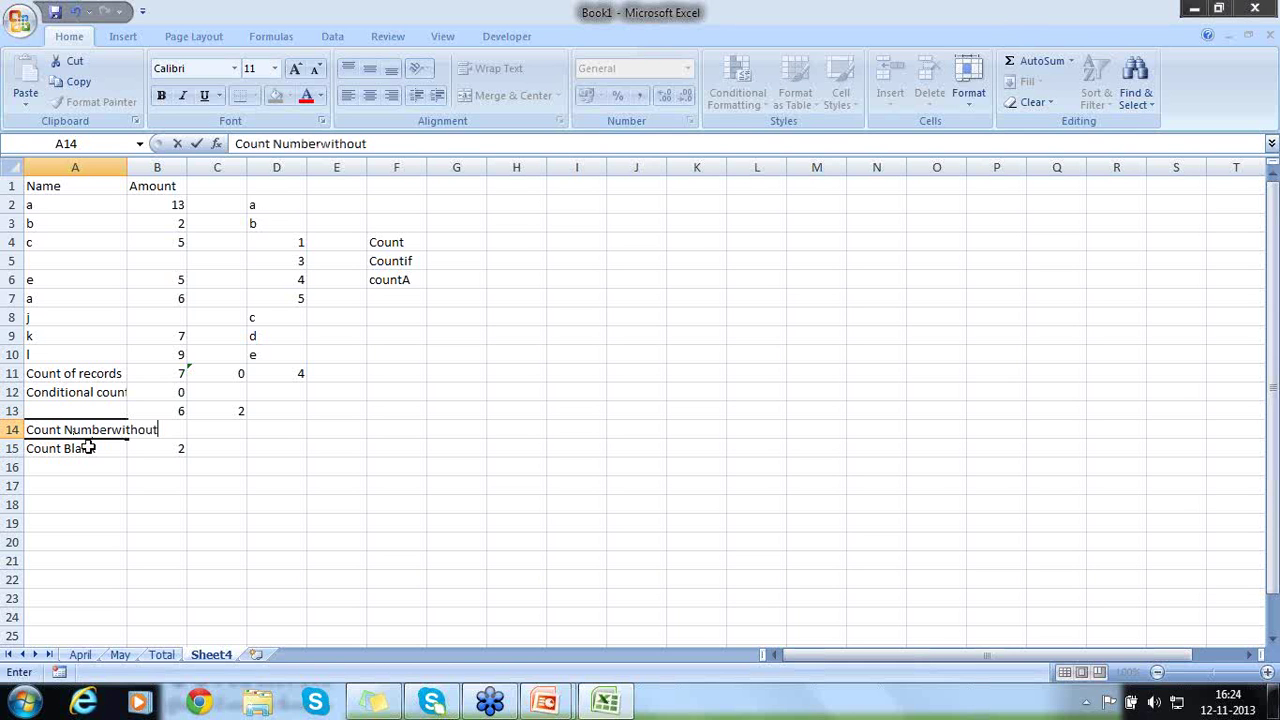
type(" Empty record")
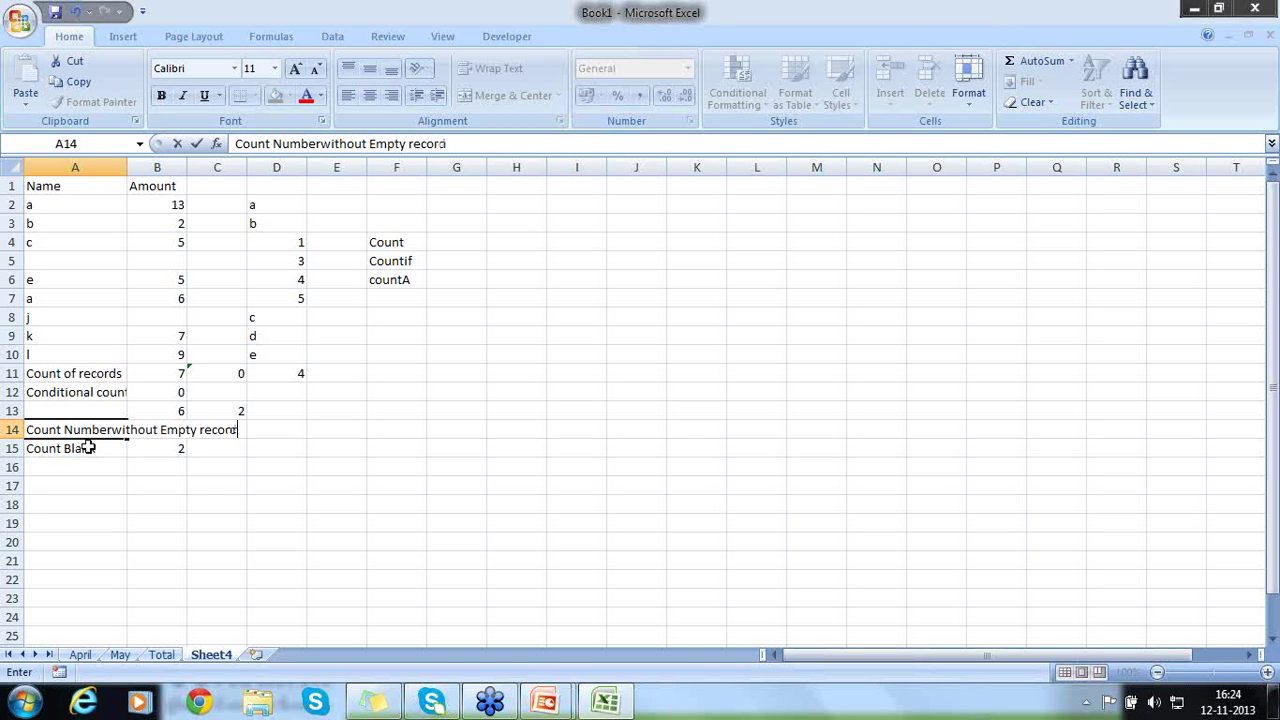
key("Return")
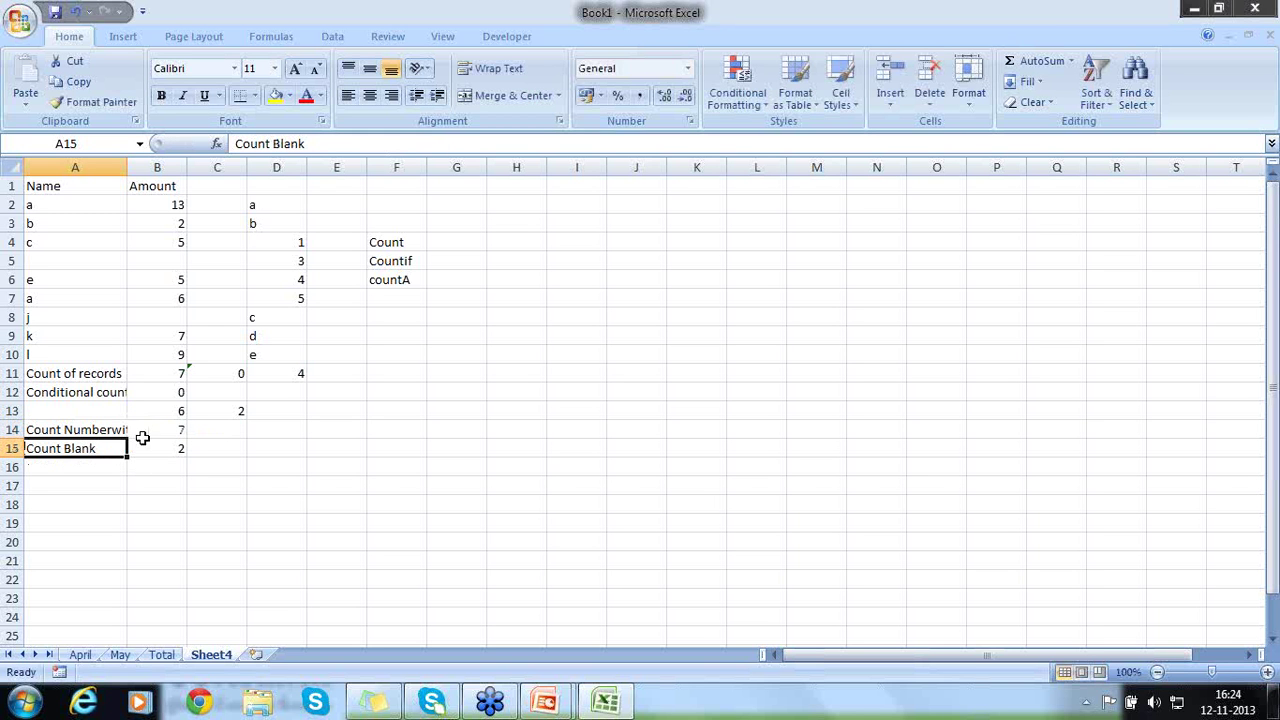
left_click(150, 371)
left_click(153, 411)
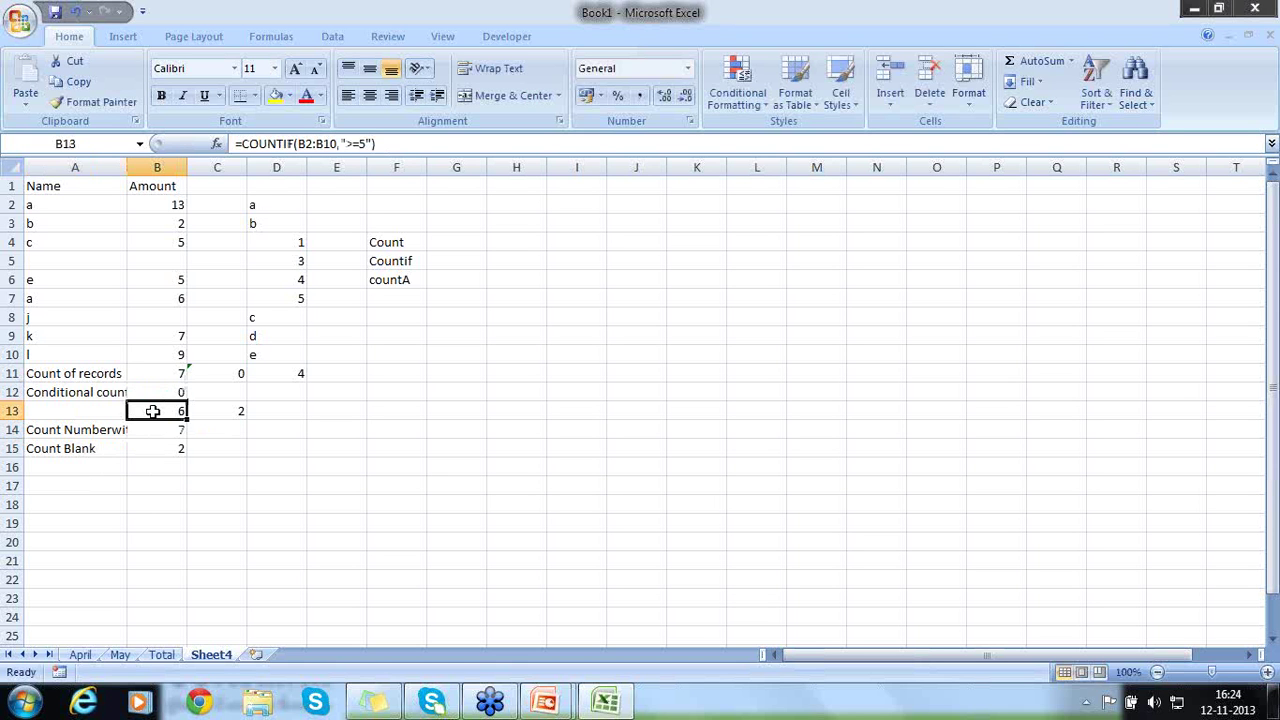
left_click(157, 429)
left_click(155, 369)
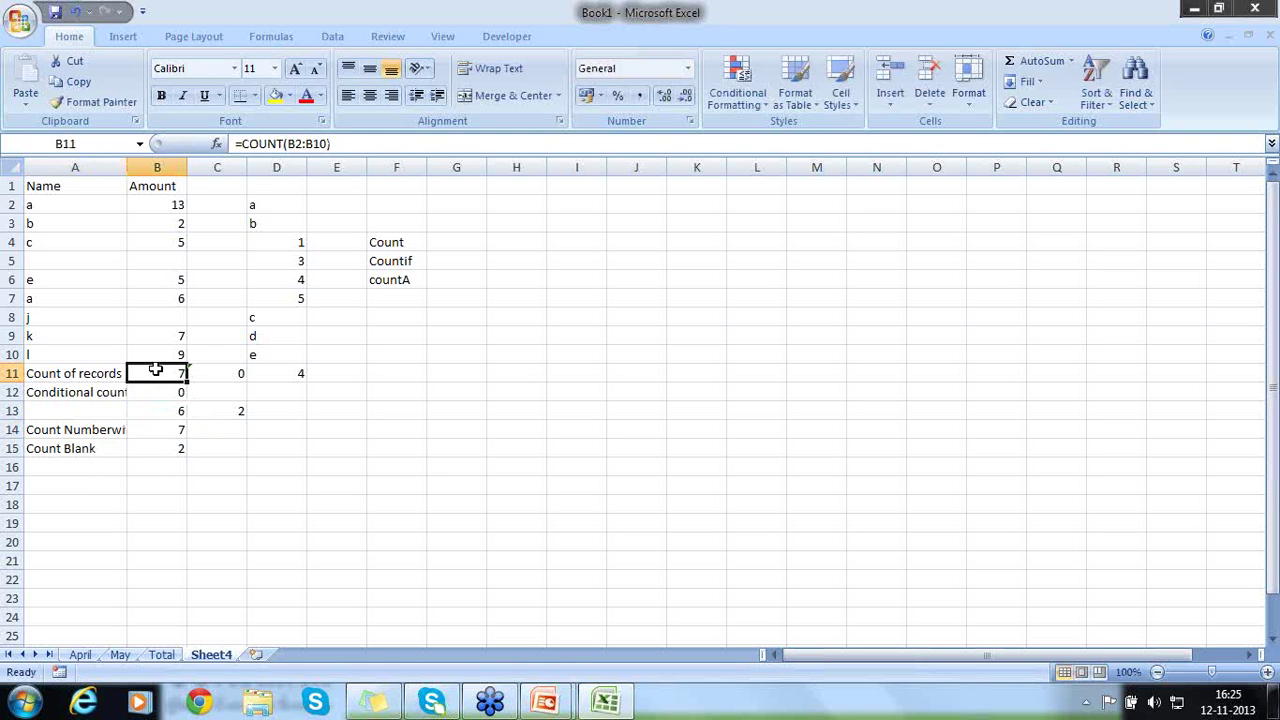
left_click(110, 412)
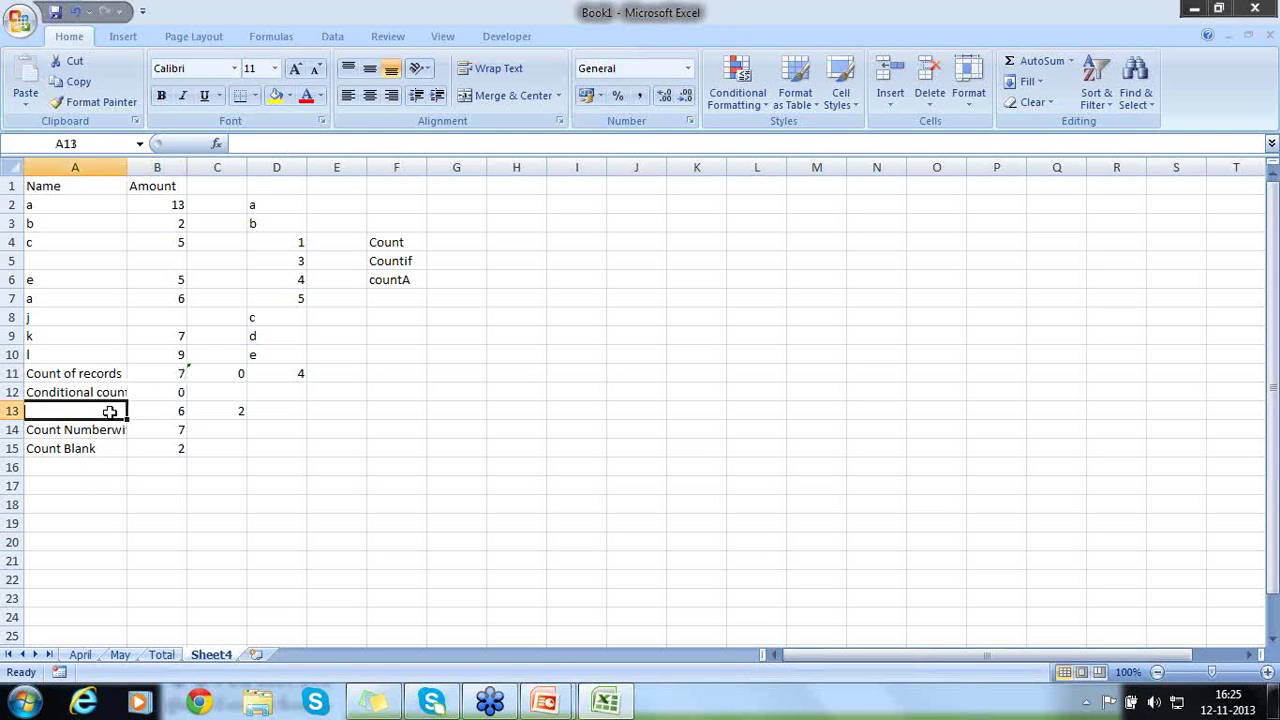
Type 'Conditional count' in A13, then review the formulas in B12 and B13
type("Condition")
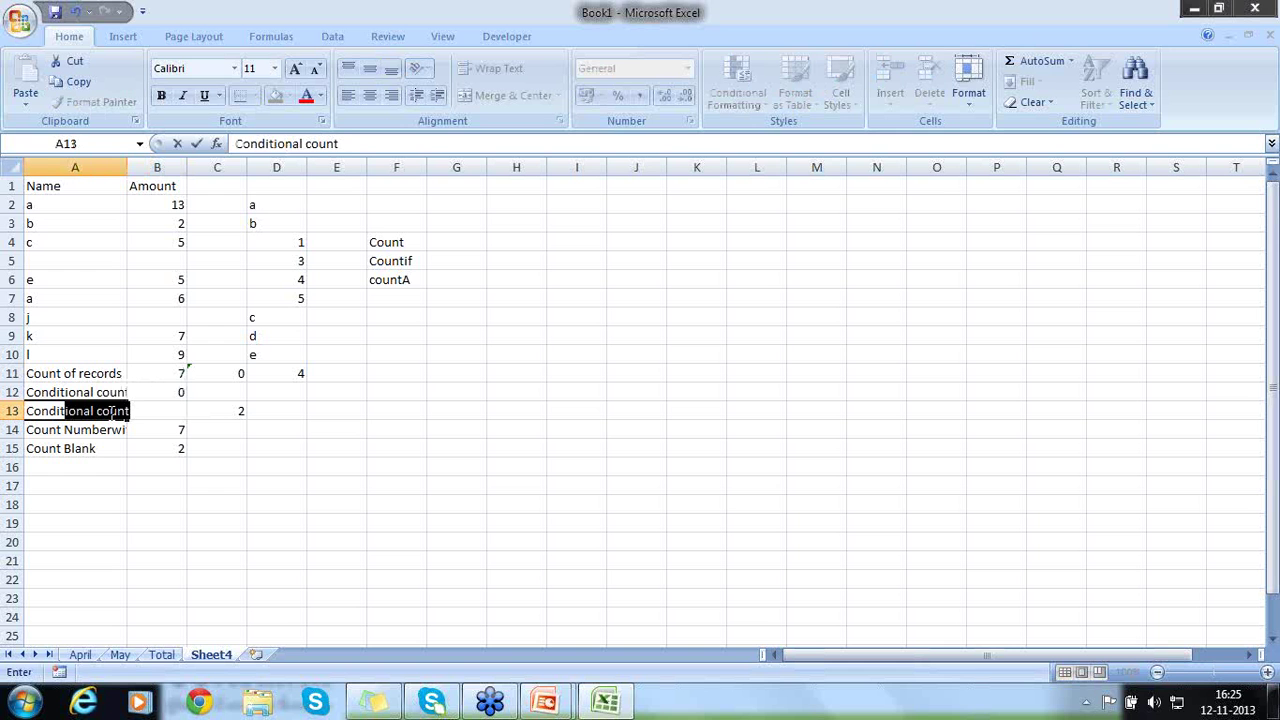
key("BackSpace")
type("al cou")
key("BackSpace")
key("BackSpace")
key("BackSpace")
key("BackSpace")
key("BackSpace")
key("BackSpace")
type("al count")
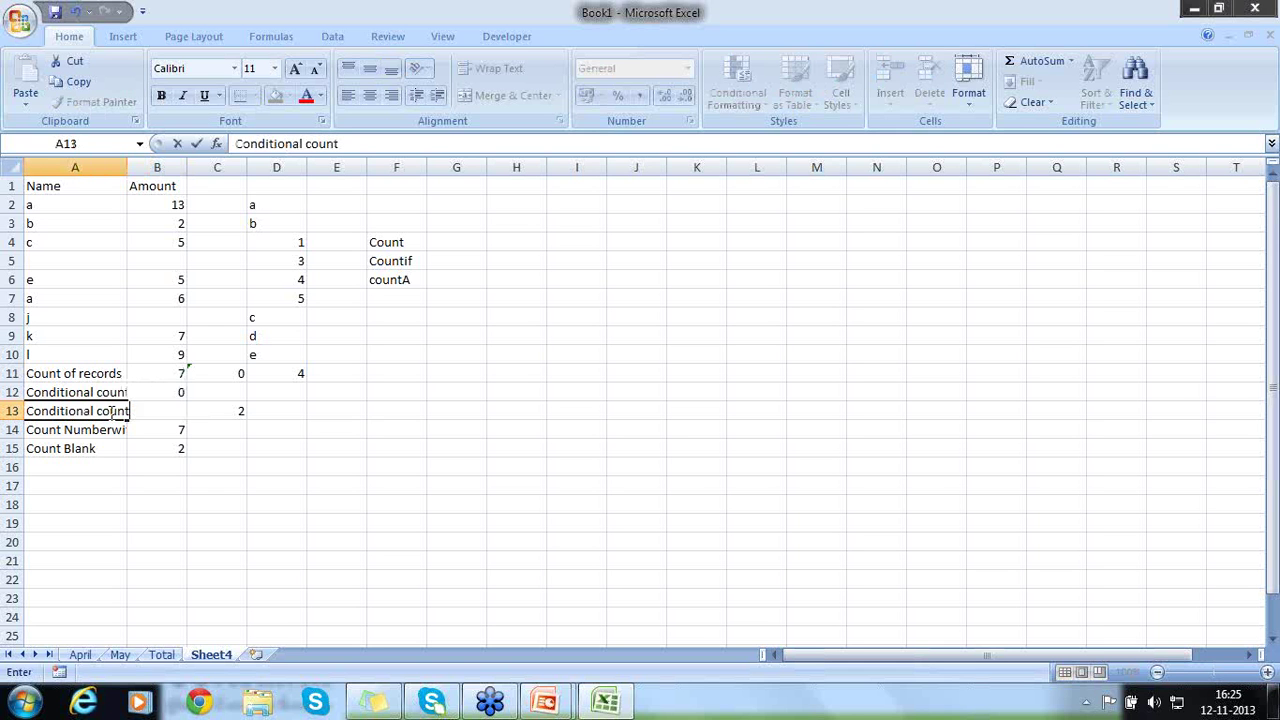
key("Return")
key("Up")
key("Up")
key("Right")
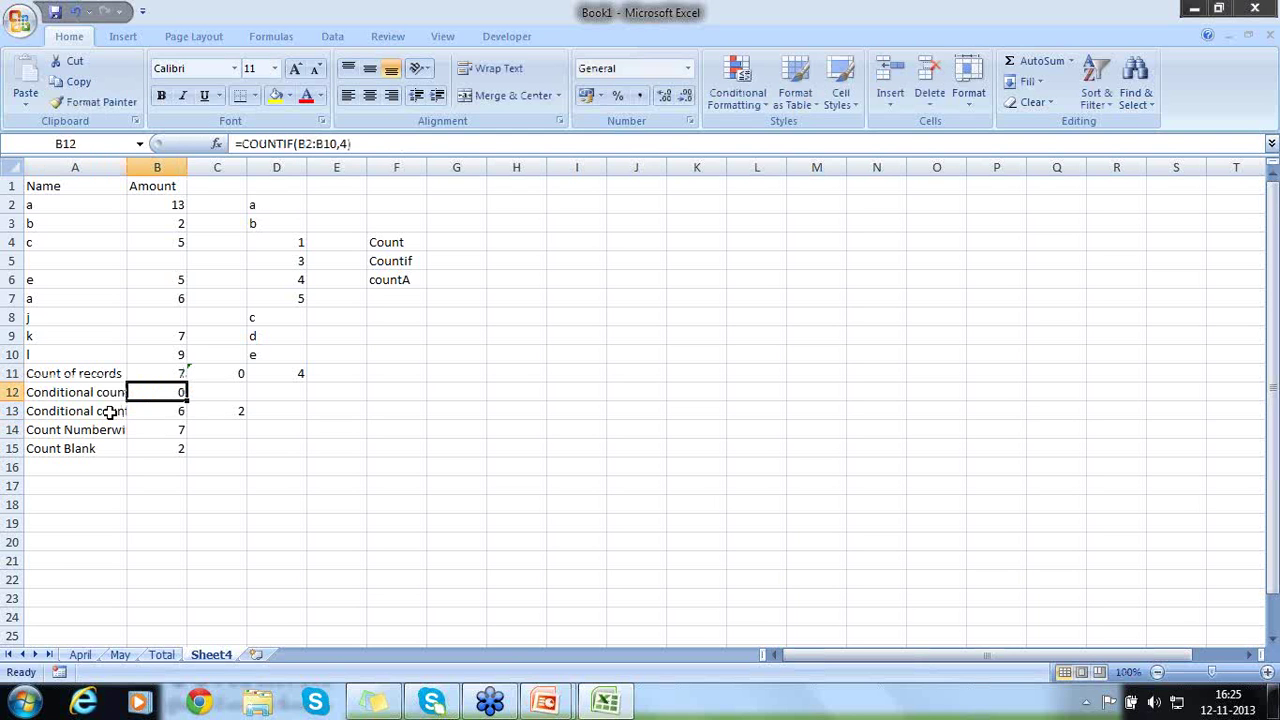
key("Down")
key("Down")
key("Down")
key("Down")
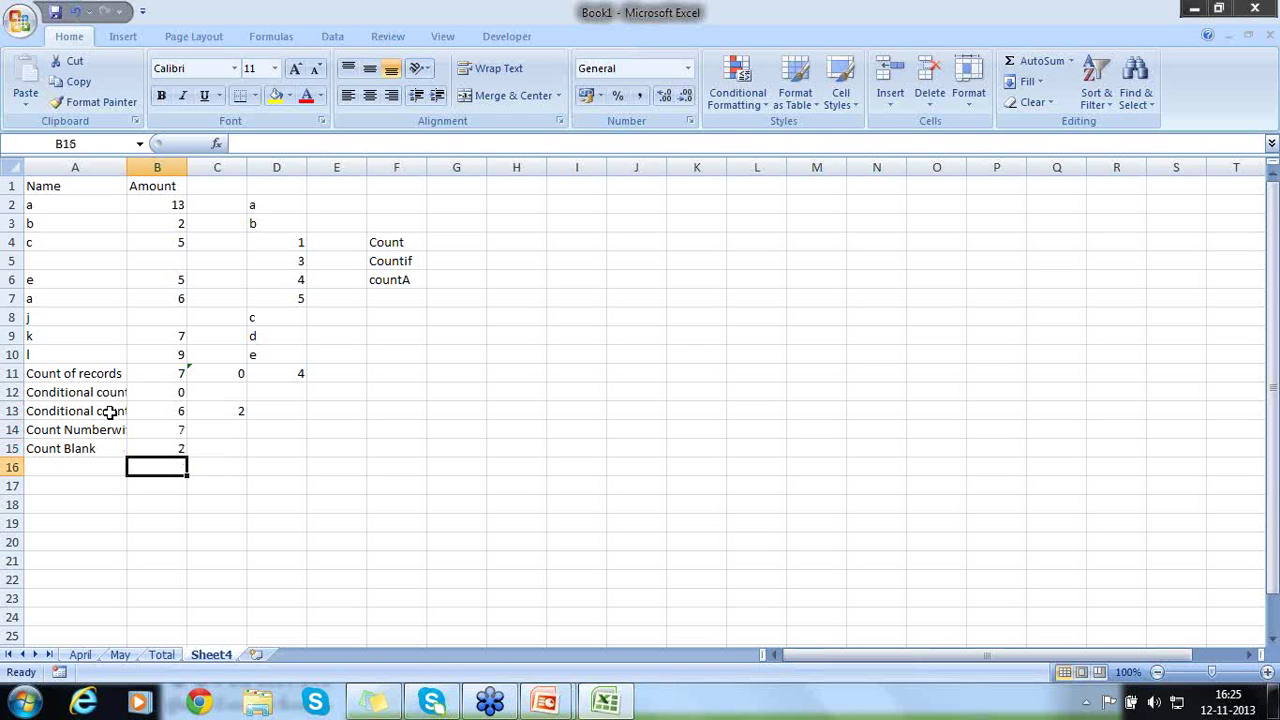
key("Left")
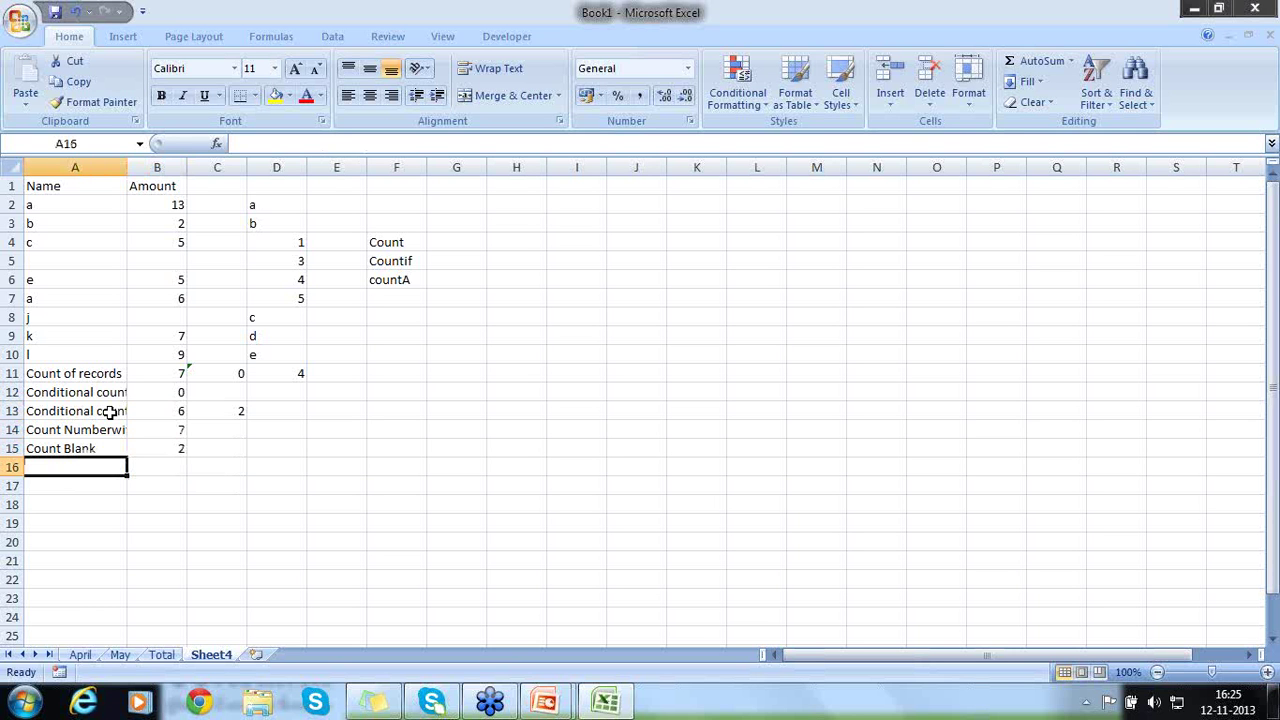
Drop the text typed in A16 and start a COUNTIFS formula in B16
type("count")
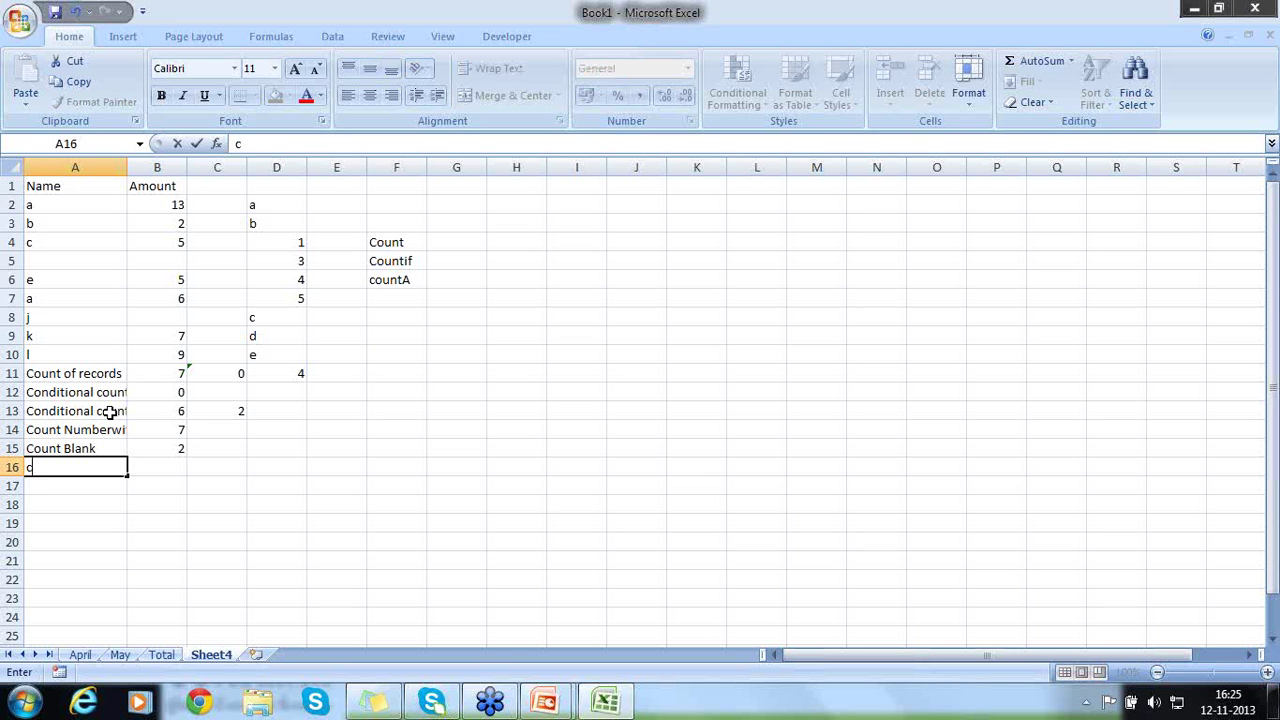
key("BackSpace")
key("BackSpace")
key("BackSpace")
key("BackSpace")
key("BackSpace")
key("Right")
type("=count")
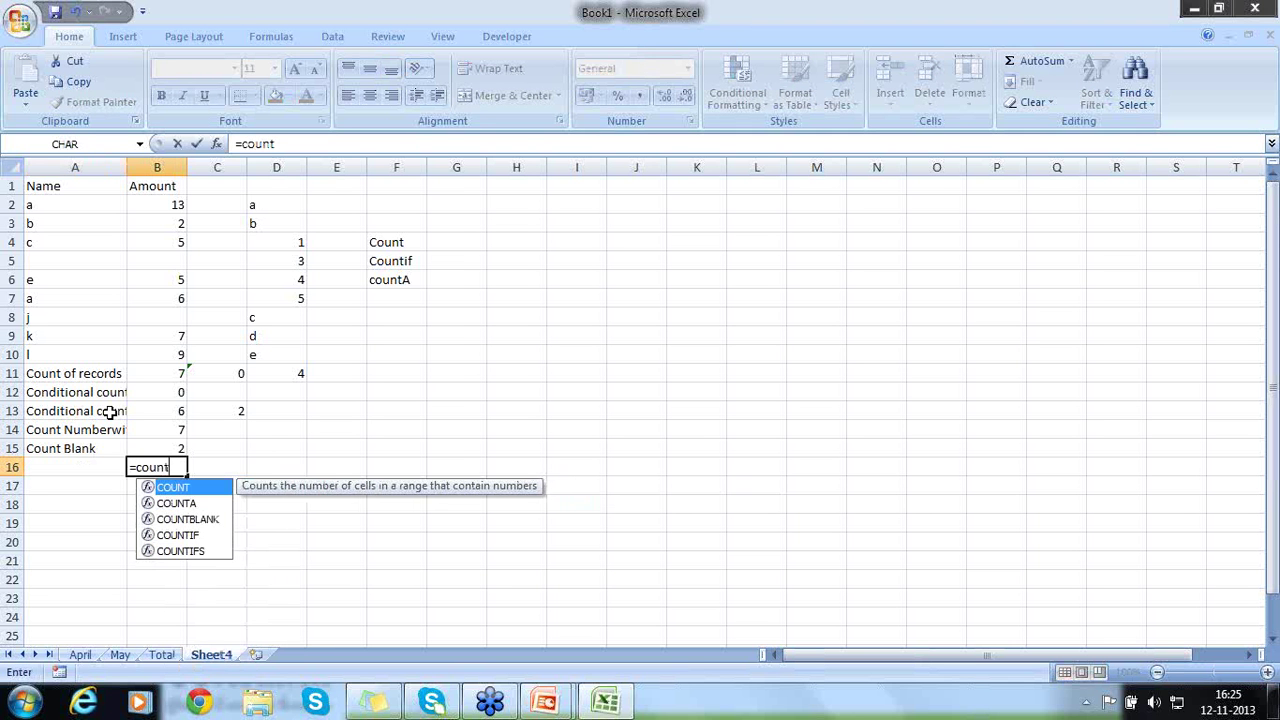
key("Down")
key("Down")
key("Down")
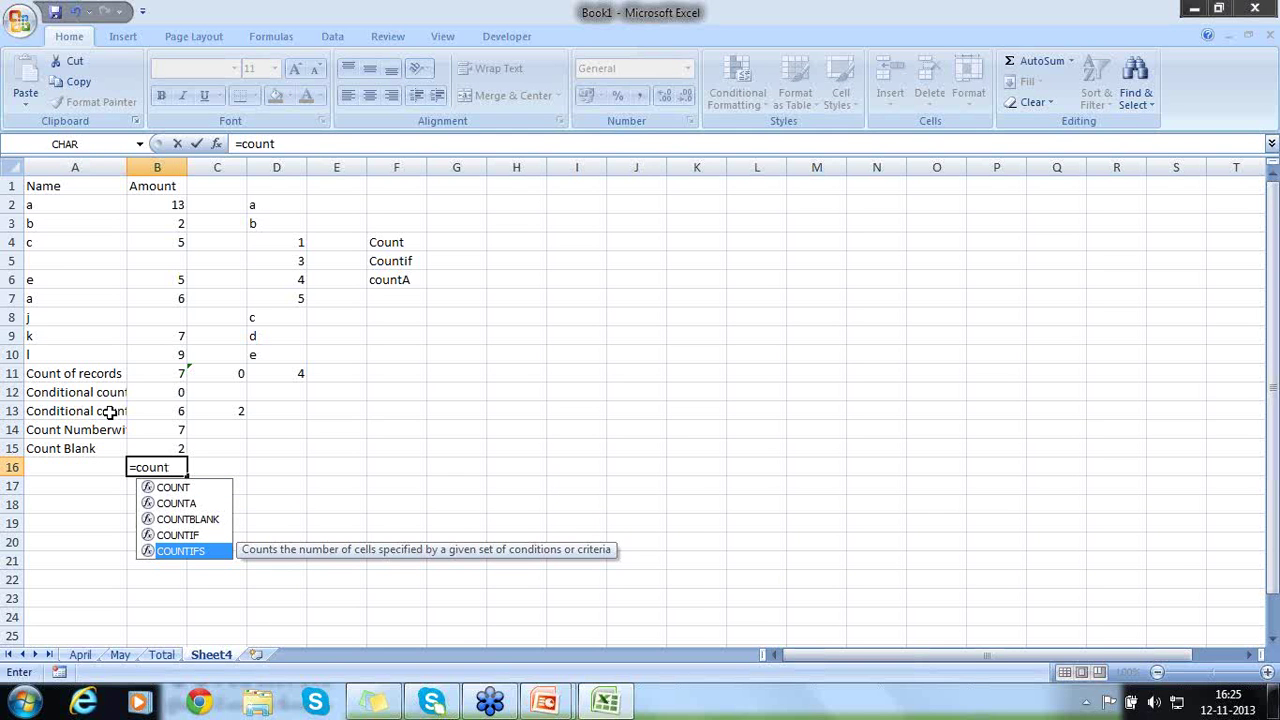
type("ifs")
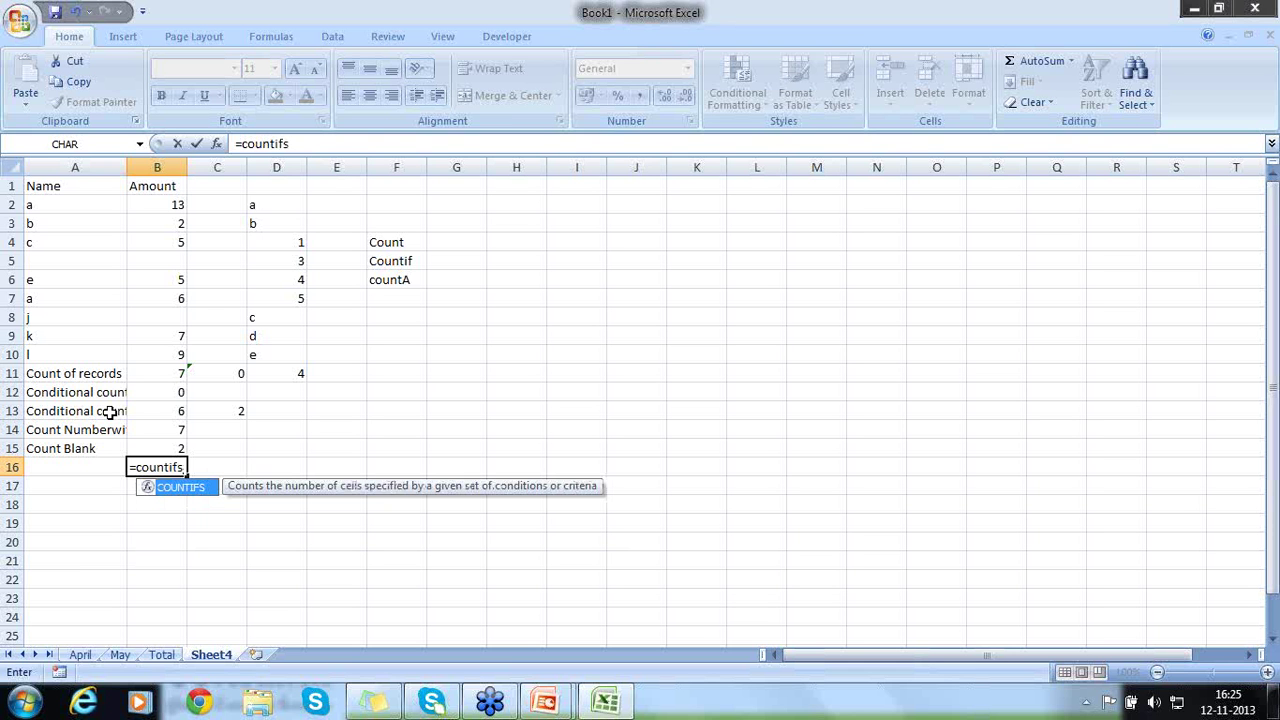
type("(")
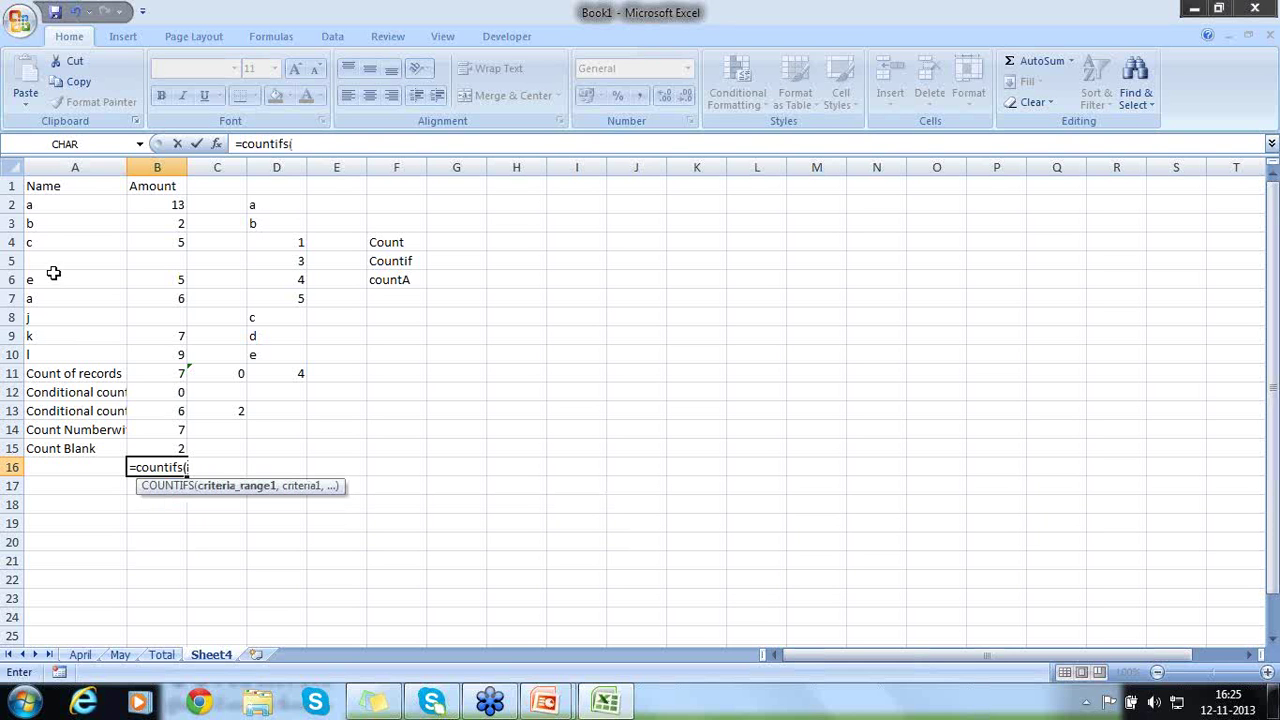
Complete B16 as =COUNTIFS(A2:A10,'a',A2:A10,'b'), which returns 0
left_click_drag(48, 208, 48, 354)
type(",")
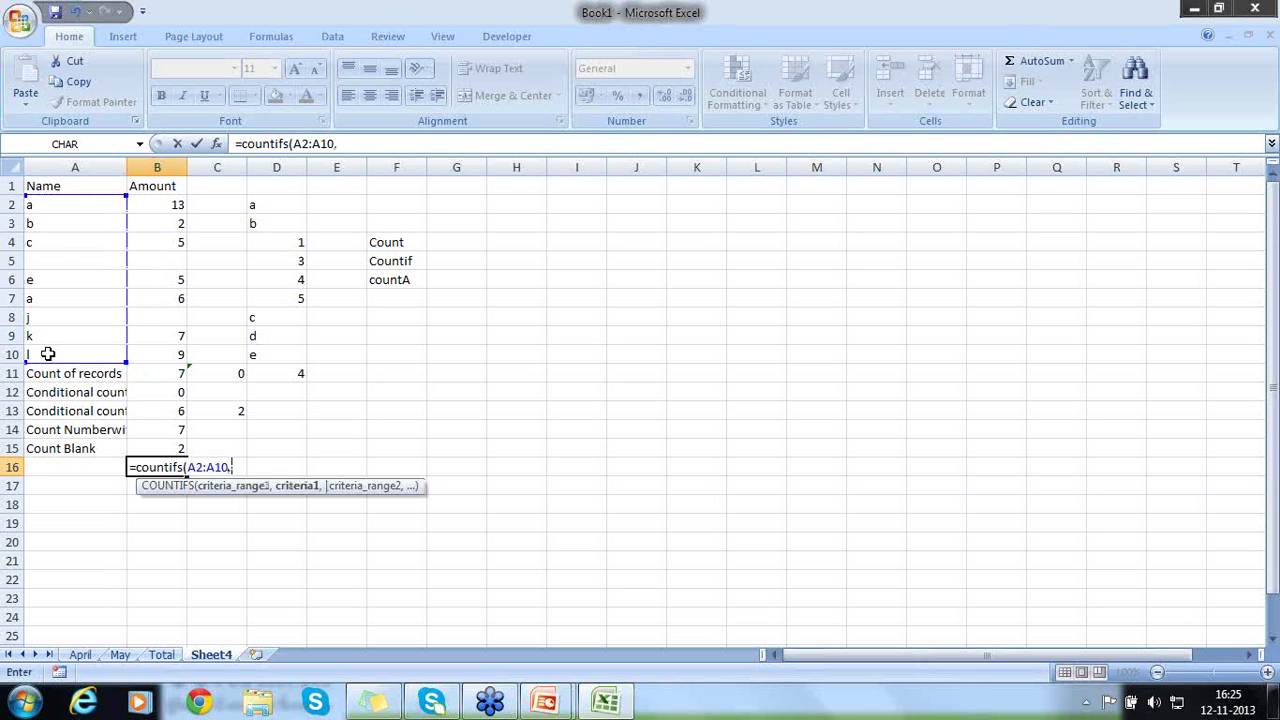
type("\"")
key("BackSpace")
type("A")
key("BackSpace")
type("\"a\",")
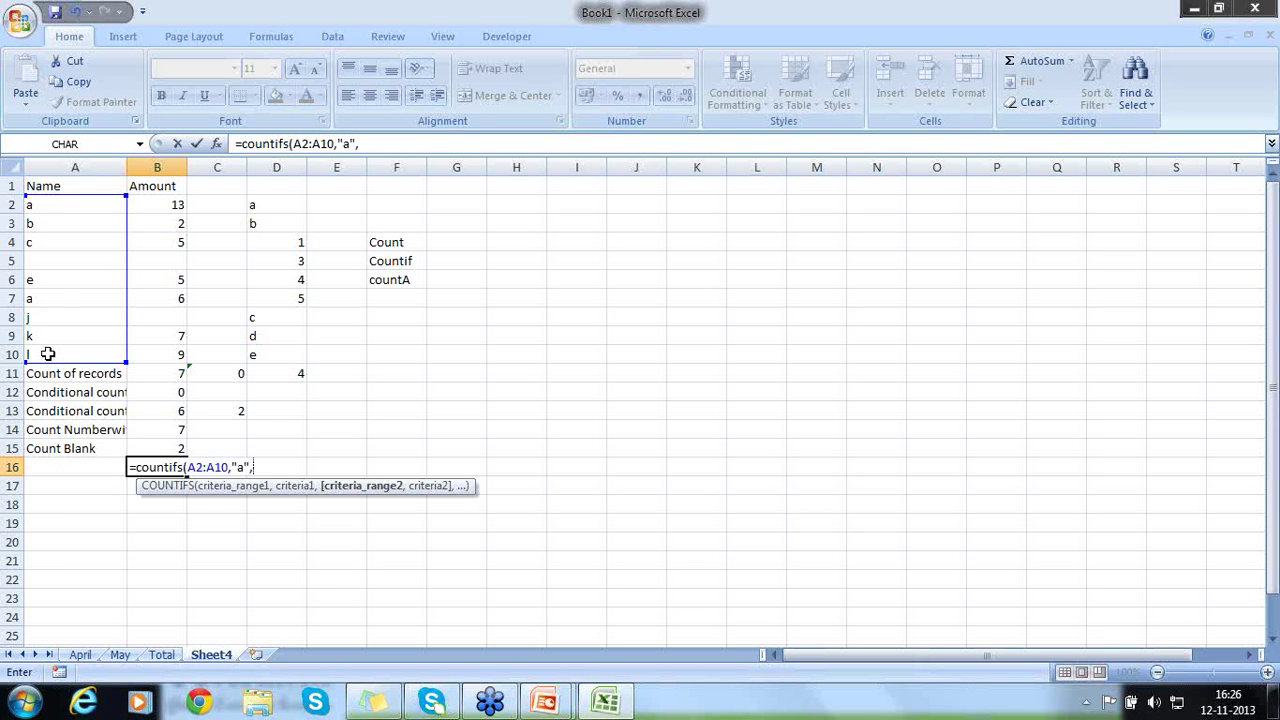
left_click_drag(45, 205, 51, 354)
type(",")
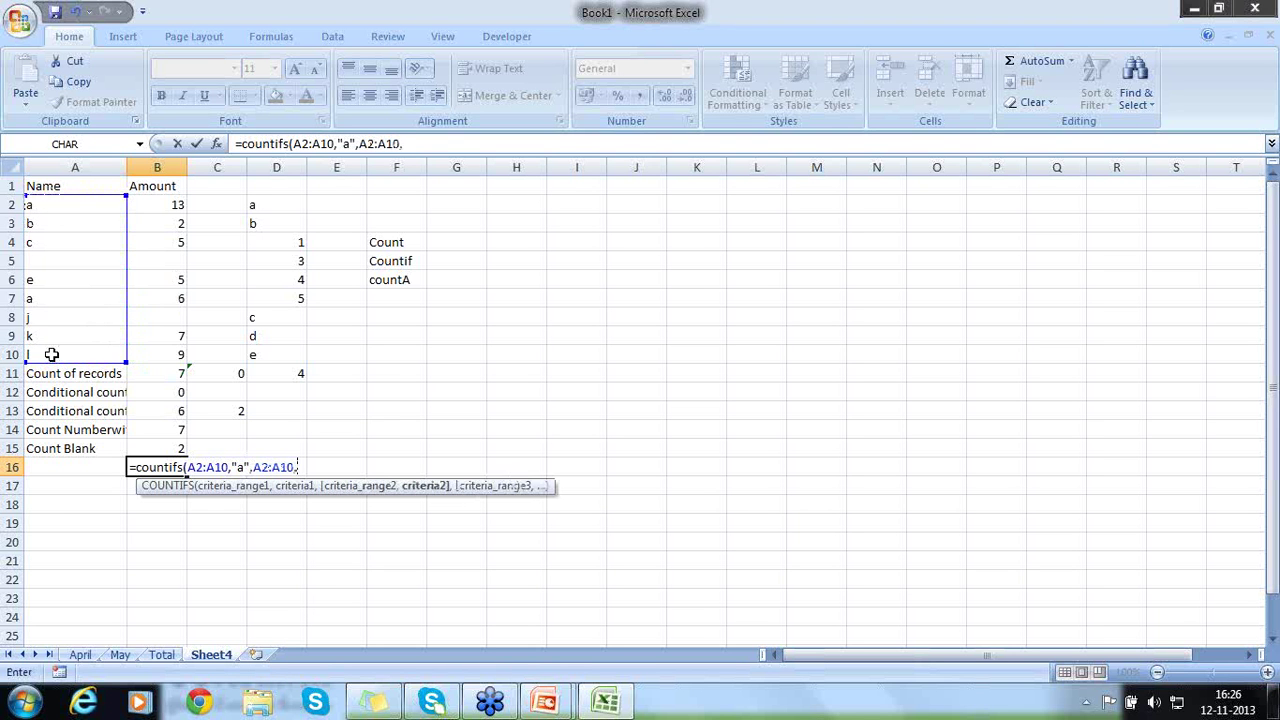
type("\"b\")")
key("Return")
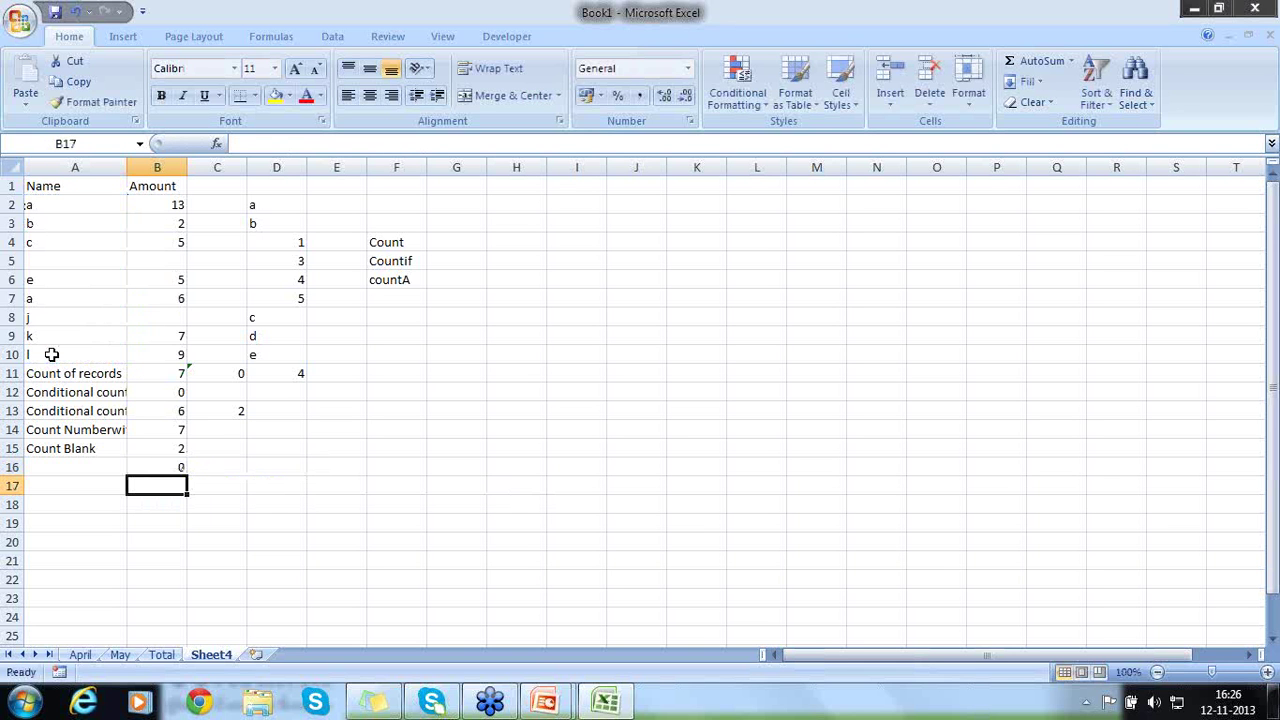
Return to B16 and put its COUNTIFS formula into edit mode
key("Up")
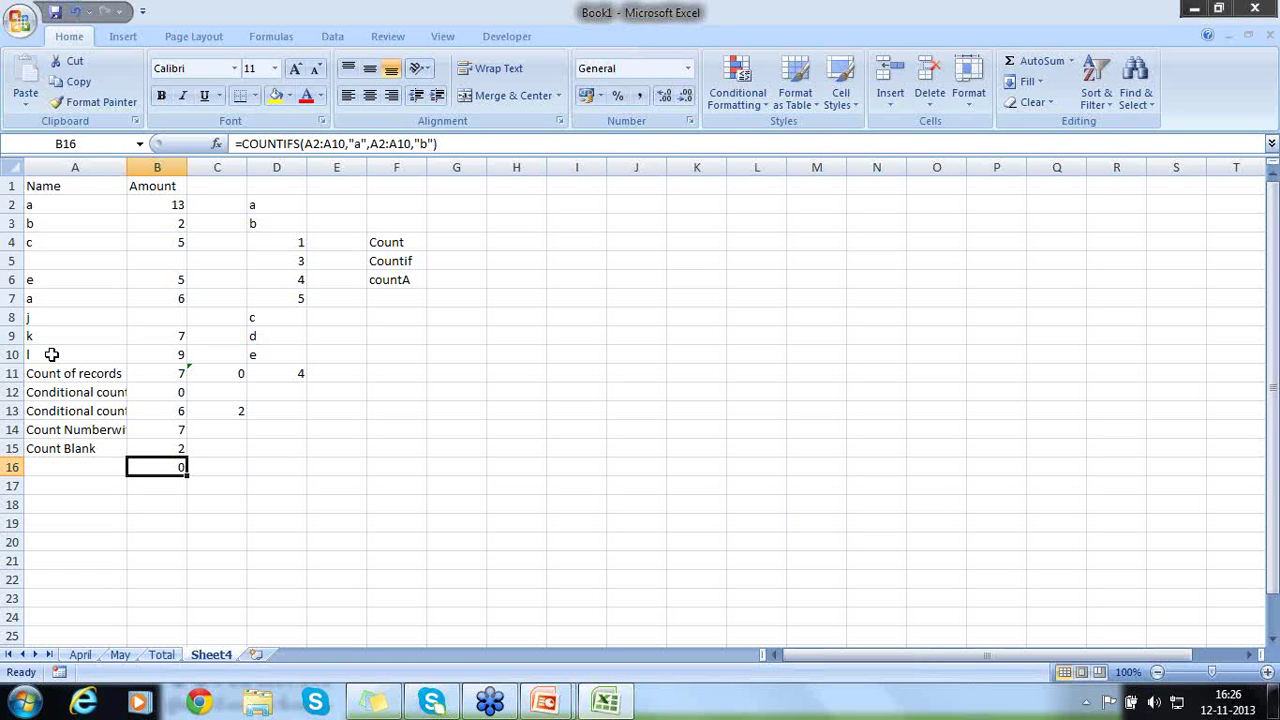
key("F2")
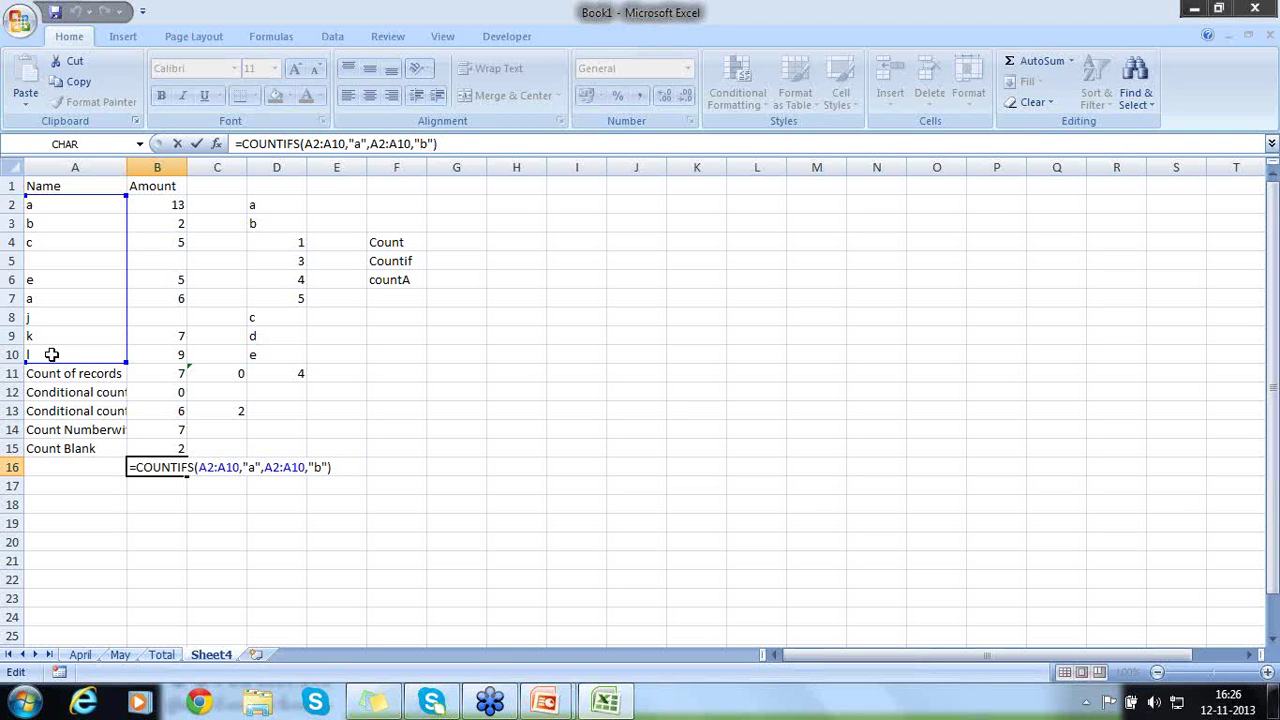
Rewrite B16 as the single-condition formula =COUNTIFS(A2:A10,'a')
key("BackSpace")
key("BackSpace")
key("BackSpace")
key("BackSpace")
key("BackSpace")
key("BackSpace")
key("BackSpace")
key("BackSpace")
key("BackSpace")
key("BackSpace")
key("BackSpace")
key("BackSpace")
key("BackSpace")
key("BackSpace")
key("BackSpace")
key("BackSpace")
key("BackSpace")
key("BackSpace")
key("BackSpace")
key("BackSpace")
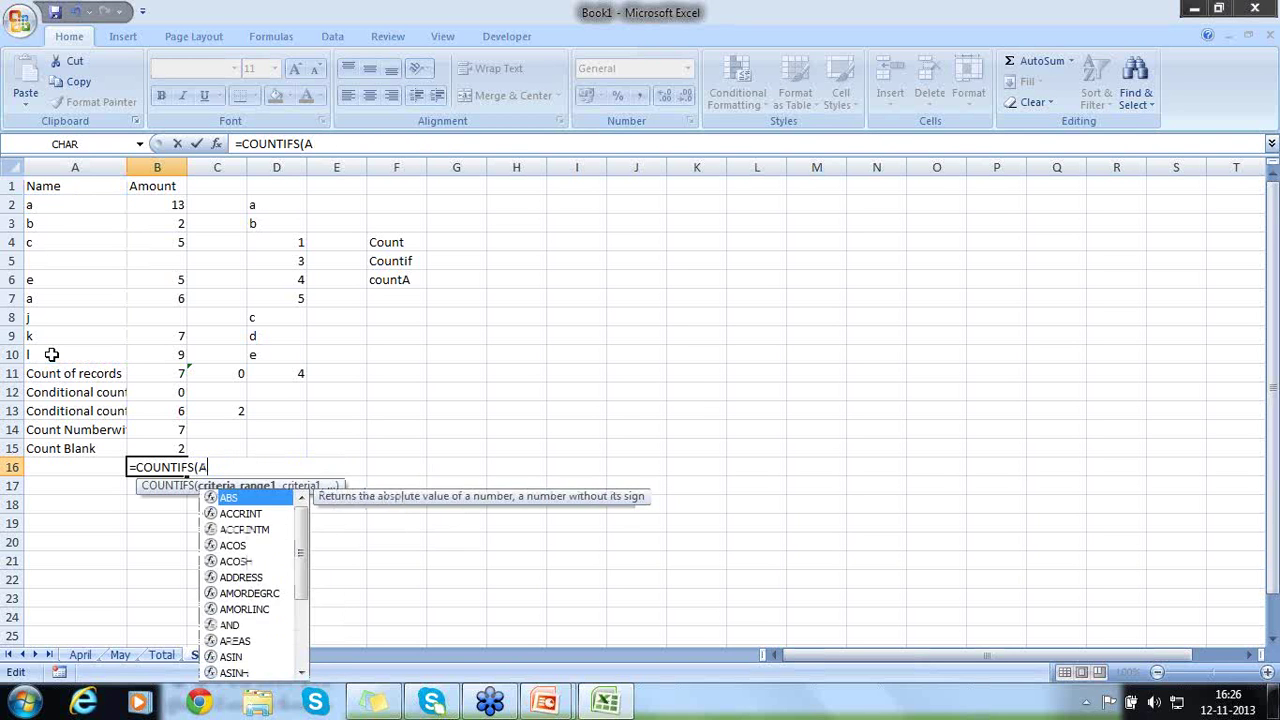
key("BackSpace")
key("BackSpace")
type("(")
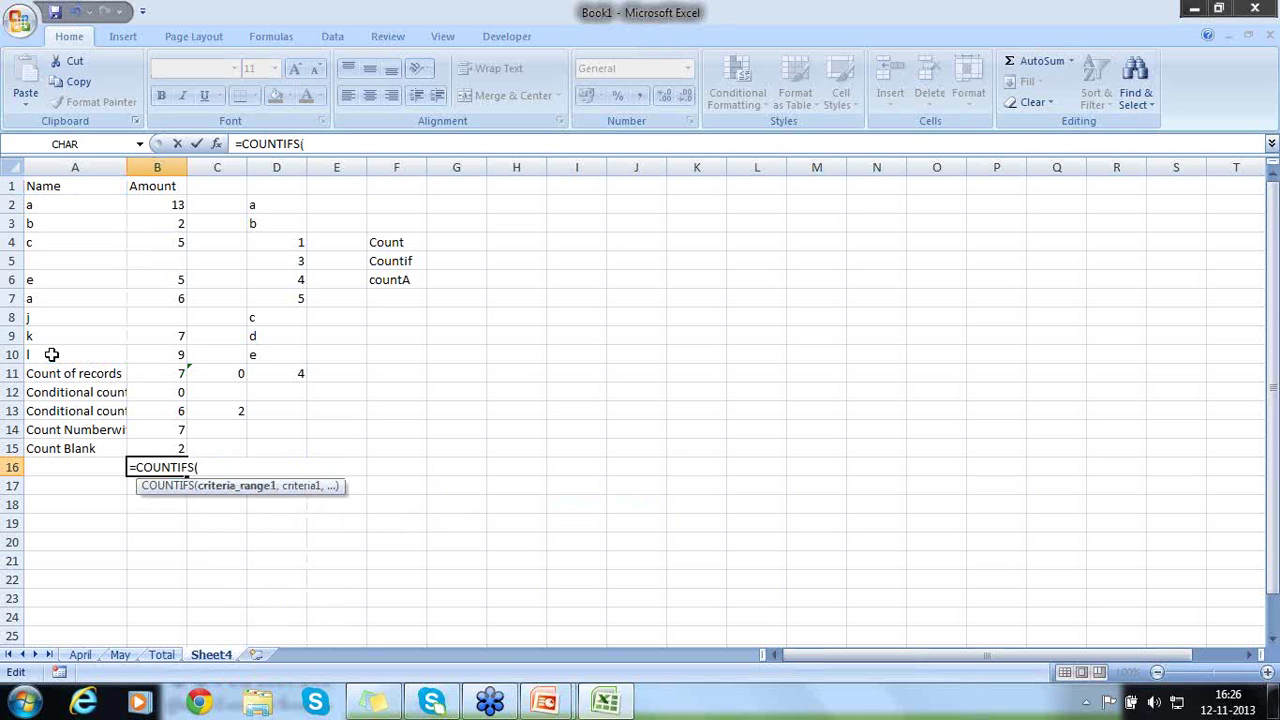
left_click_drag(57, 205, 50, 353)
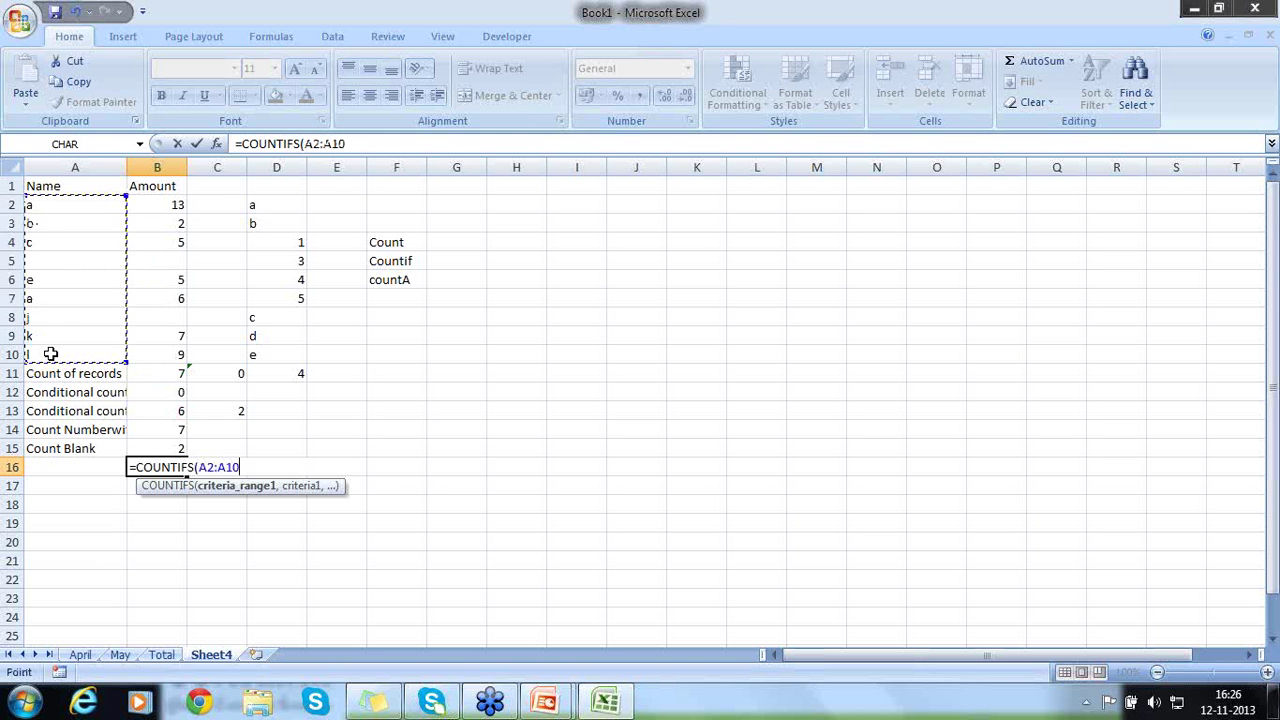
type(",")
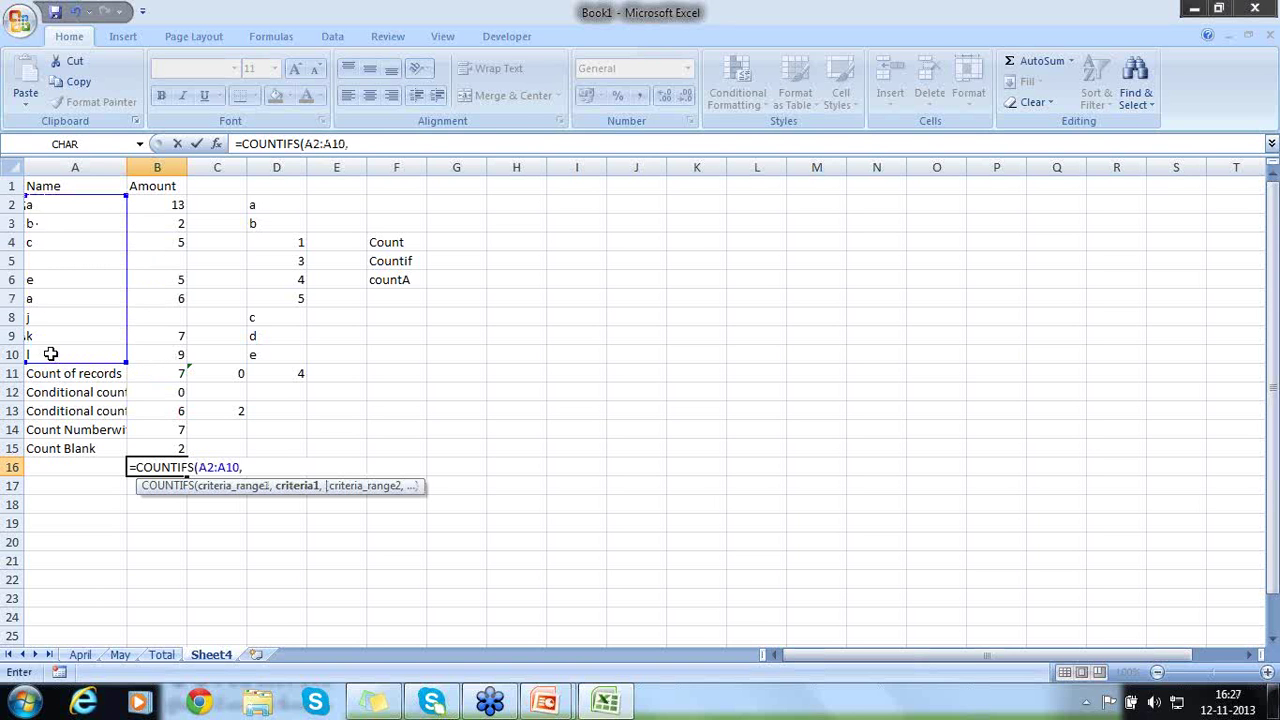
type("\"a\")")
key("Return")
Add a second condition, A2:A4 with 'b', to B16's COUNTIFS, which yields #VALUE!
key("Up")
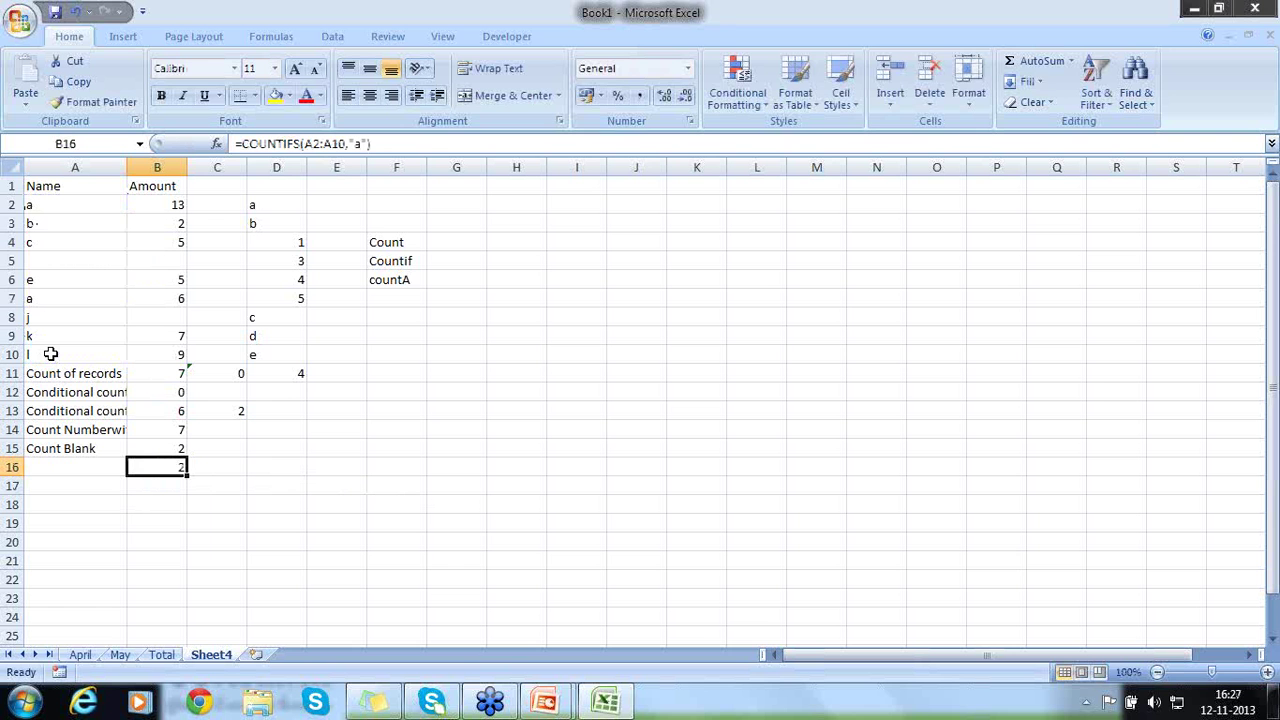
key("F2")
type(",")
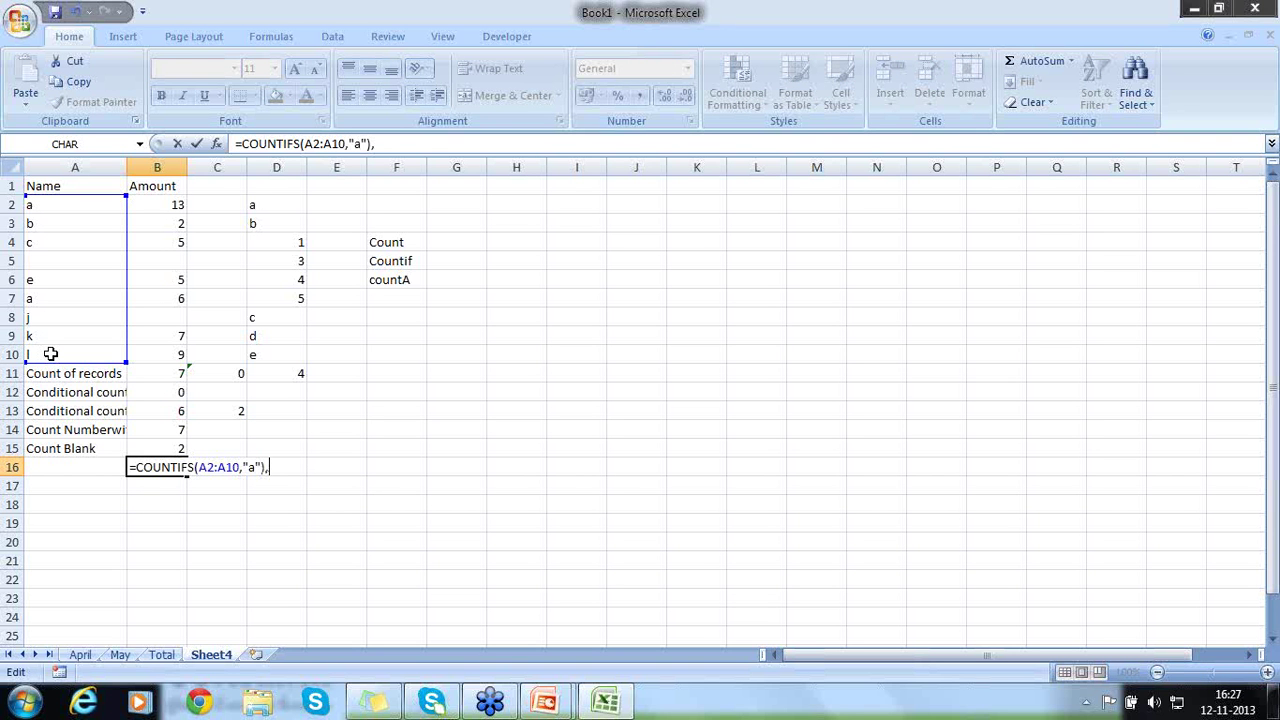
key("BackSpace")
key("BackSpace")
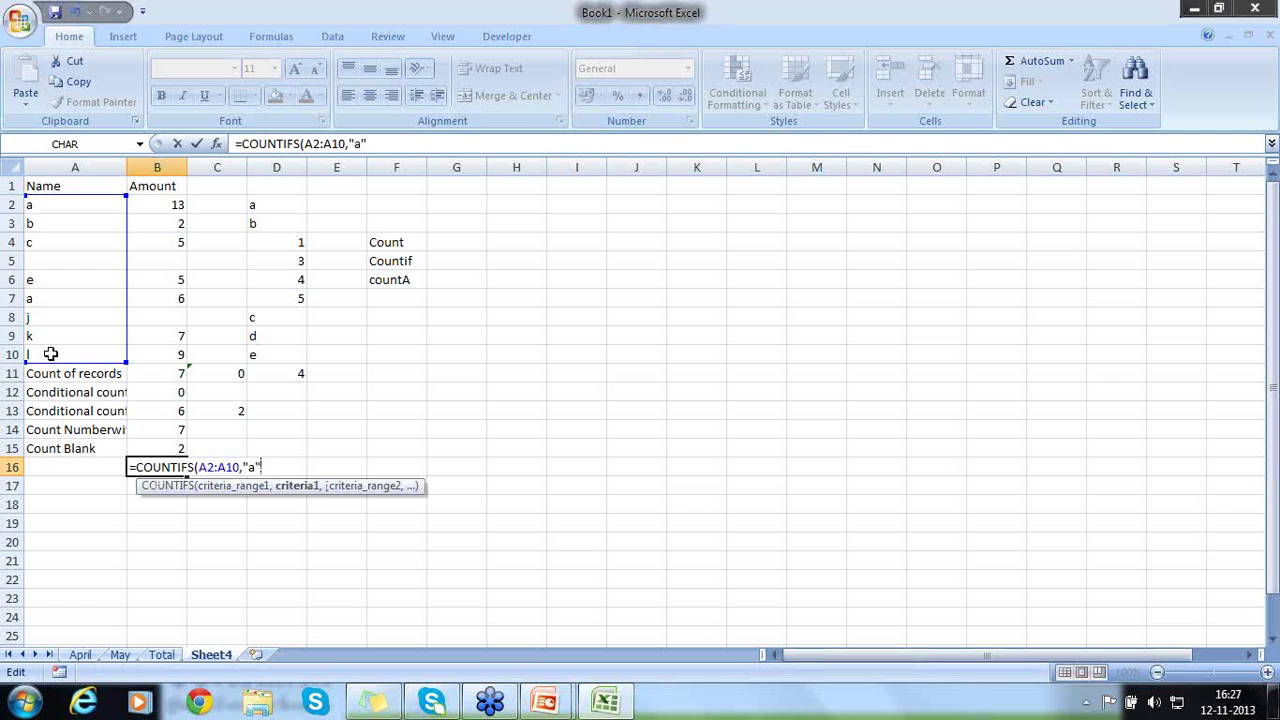
type(",")
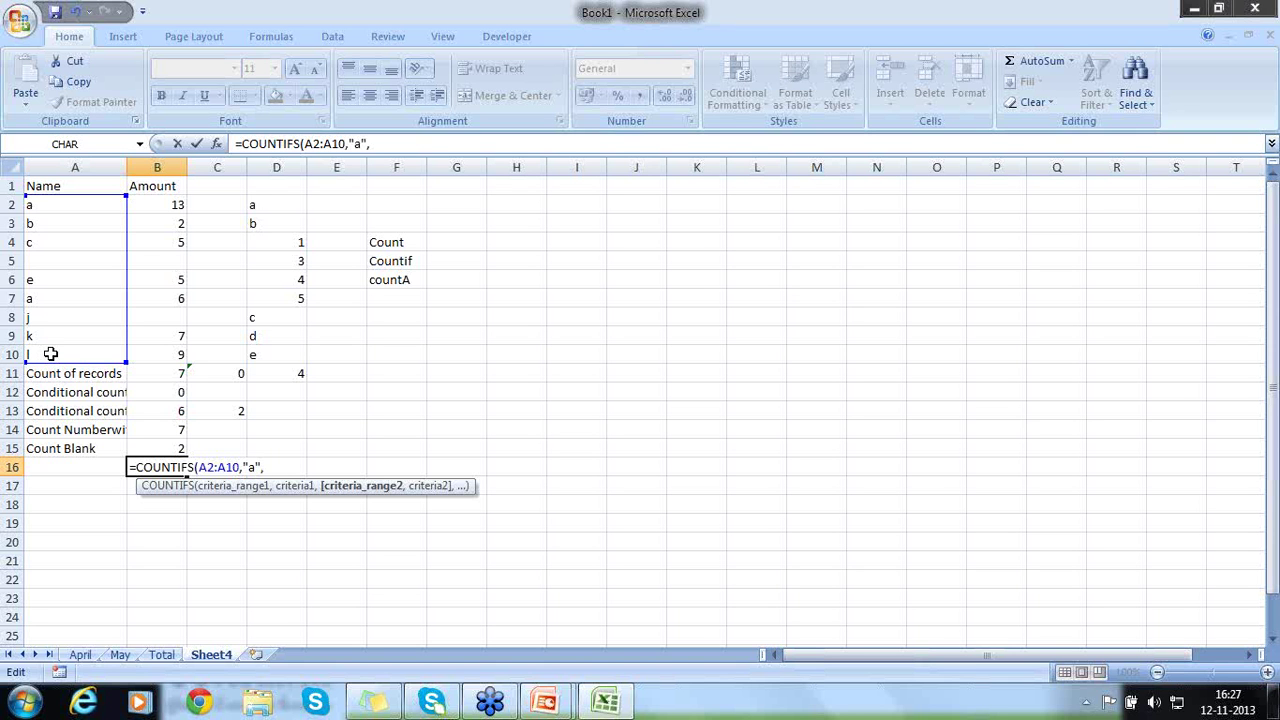
key("BackSpace")
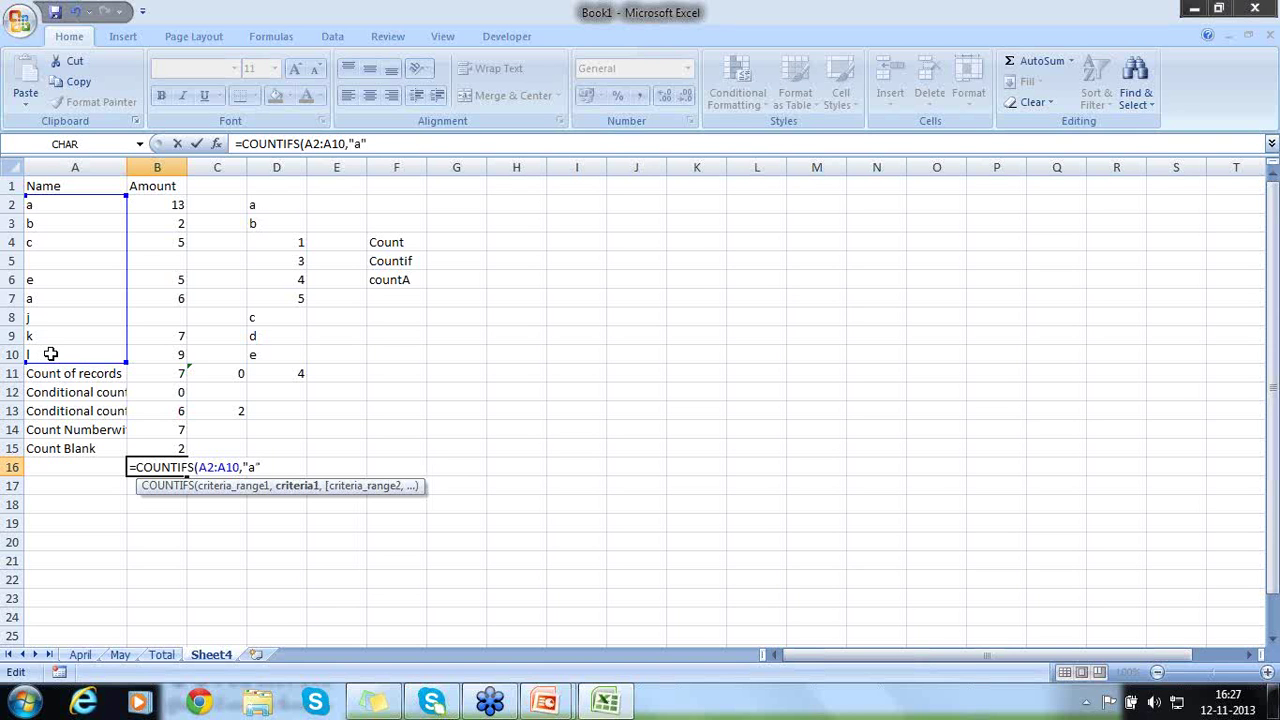
type(",")
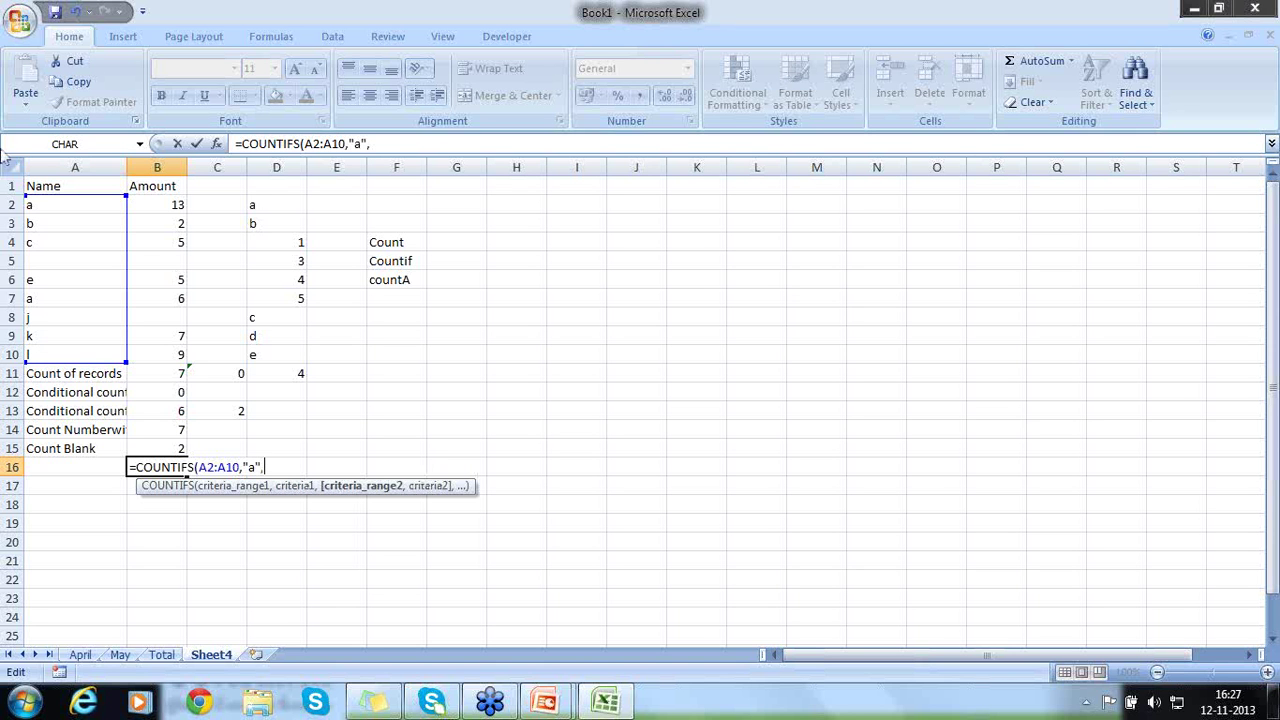
left_click(94, 203)
left_click_drag(94, 203, 89, 239)
type(",")
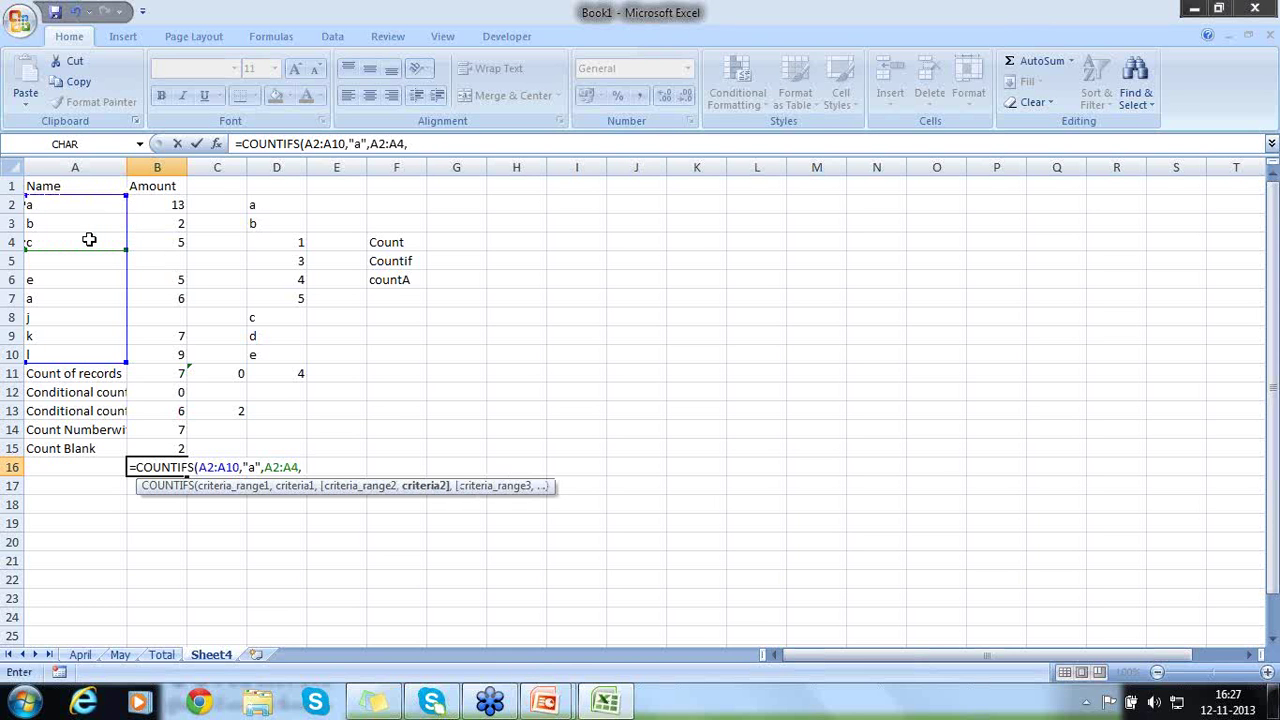
type("\"a\")")
key("BackSpace")
key("BackSpace")
key("BackSpace")
type("b\")")
key("Return")
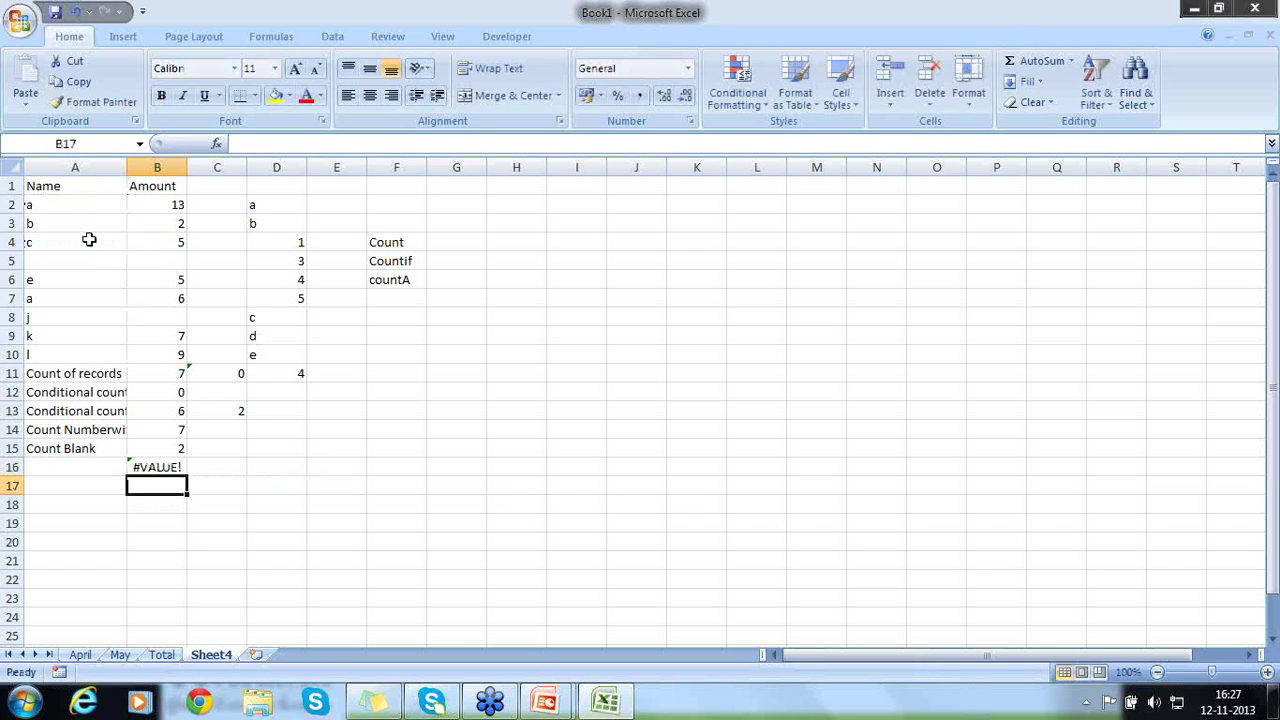
Change B16's second criteria range from A2:A4 to A2:A10 so COUNTIFS returns 0
key("Up")
key("F2")
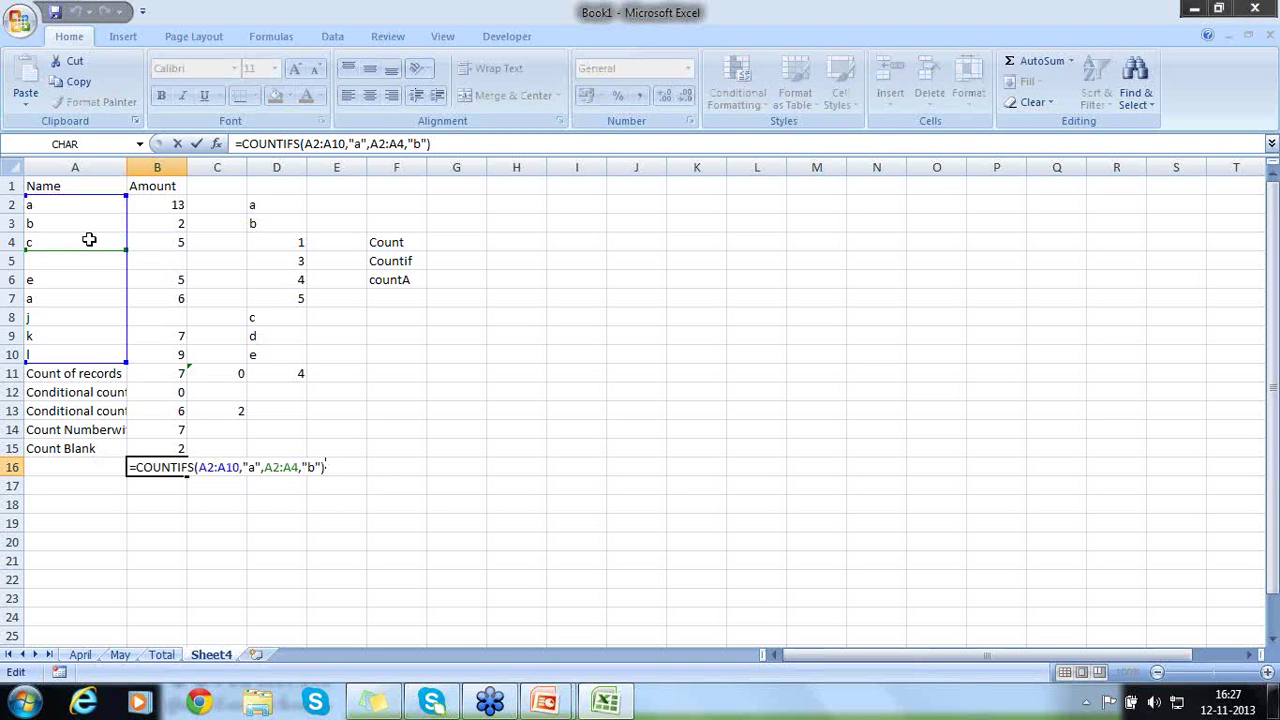
key("Left")
key("Left")
key("Left")
key("Left")
key("Left")
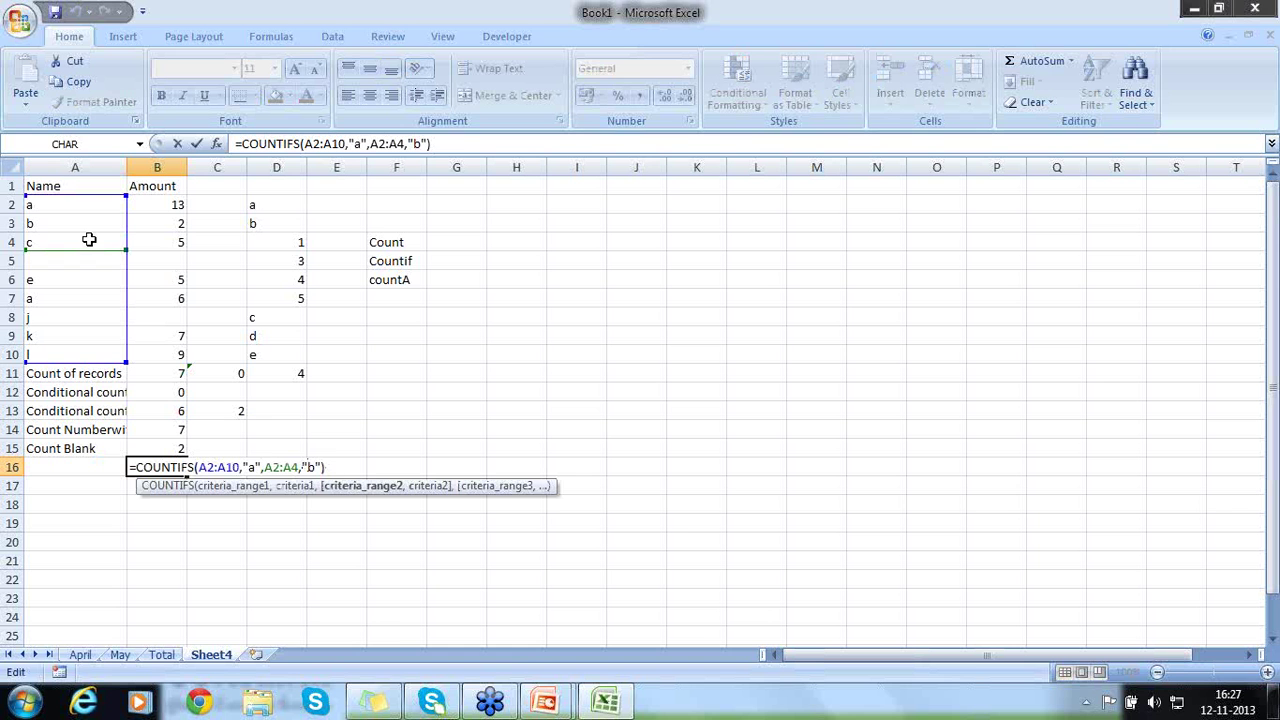
key("BackSpace")
type("10")
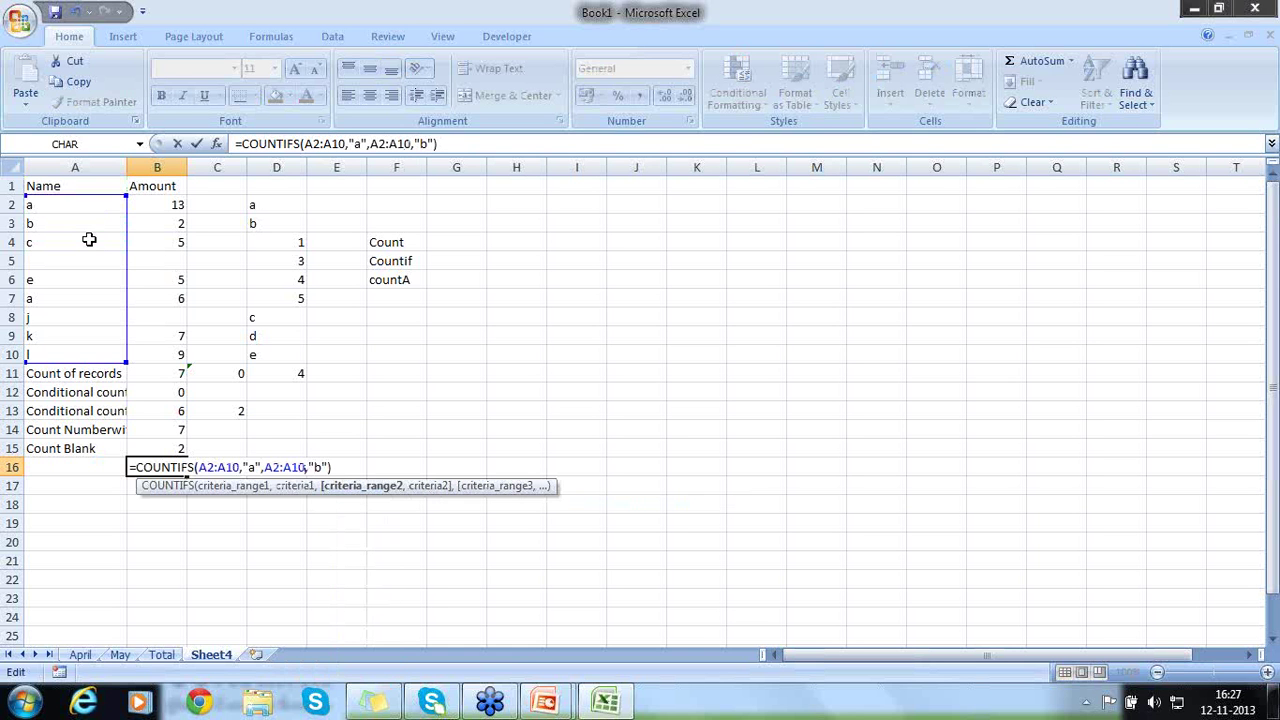
key("Return")
key("Up")
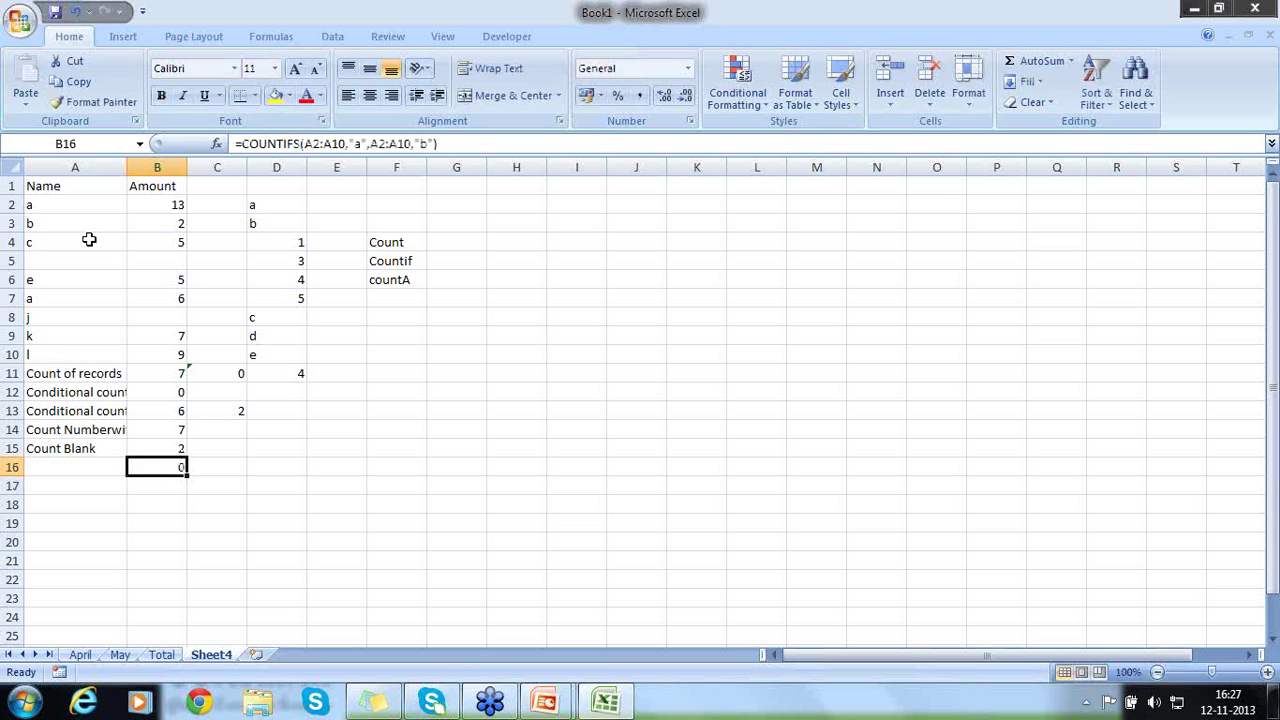
Try wrapping each range/criteria pair in B16's COUNTIFS formula in parentheses
key("F2")
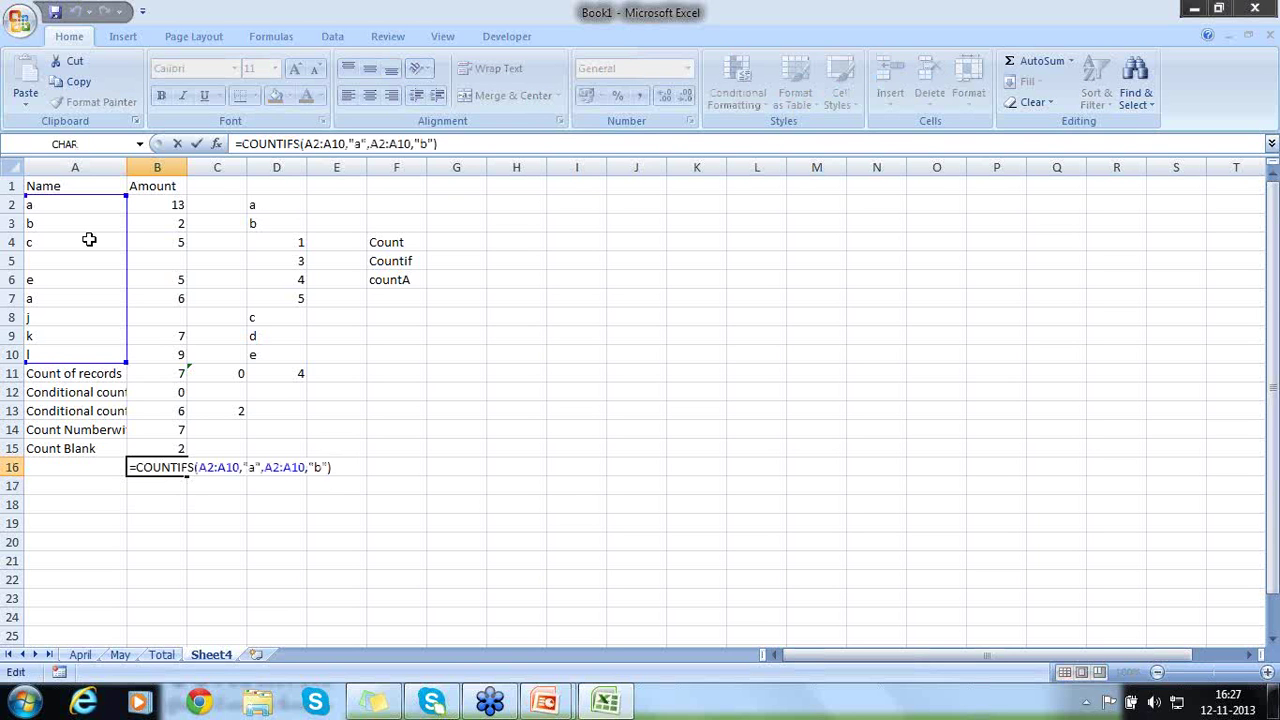
key("Left")
key("Left")
key("Left")
key("Left")
key("Left")
key("Left")
key("Left")
key("Left")
key("Left")
key("Left")
key("Left")
key("Left")
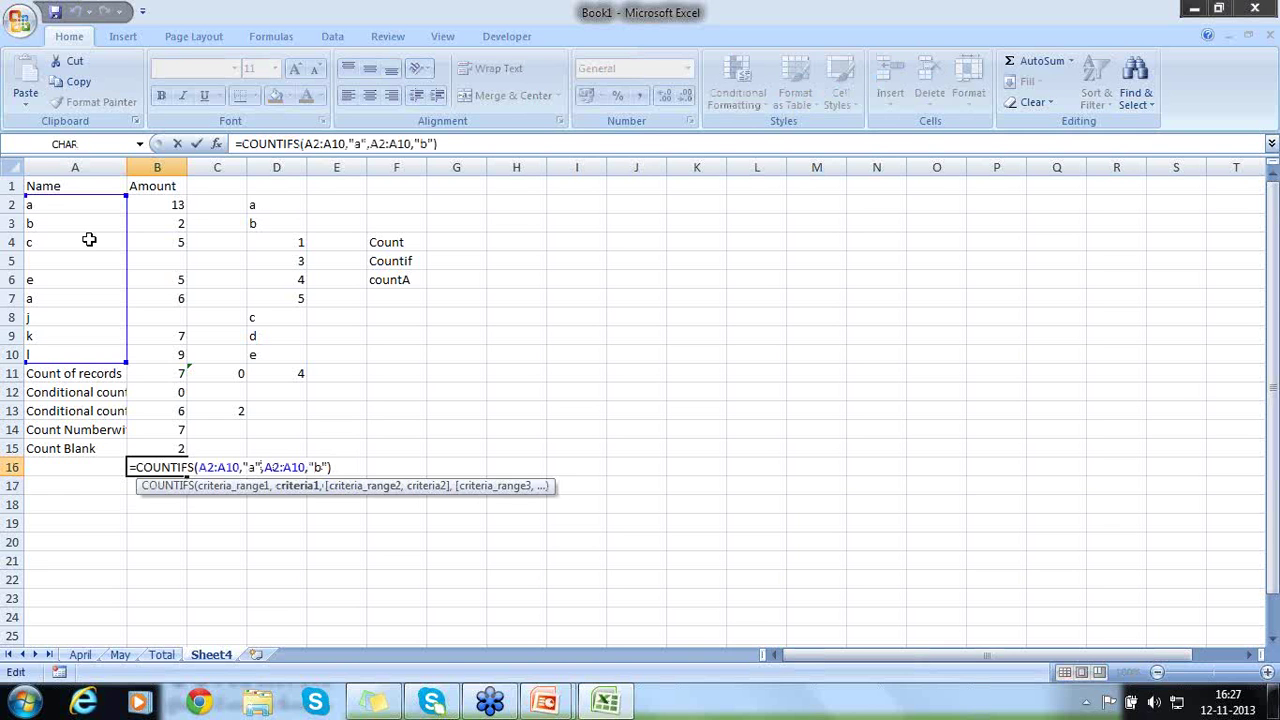
key("Left")
key("Left")
key("Left")
key("Left")
key("Left")
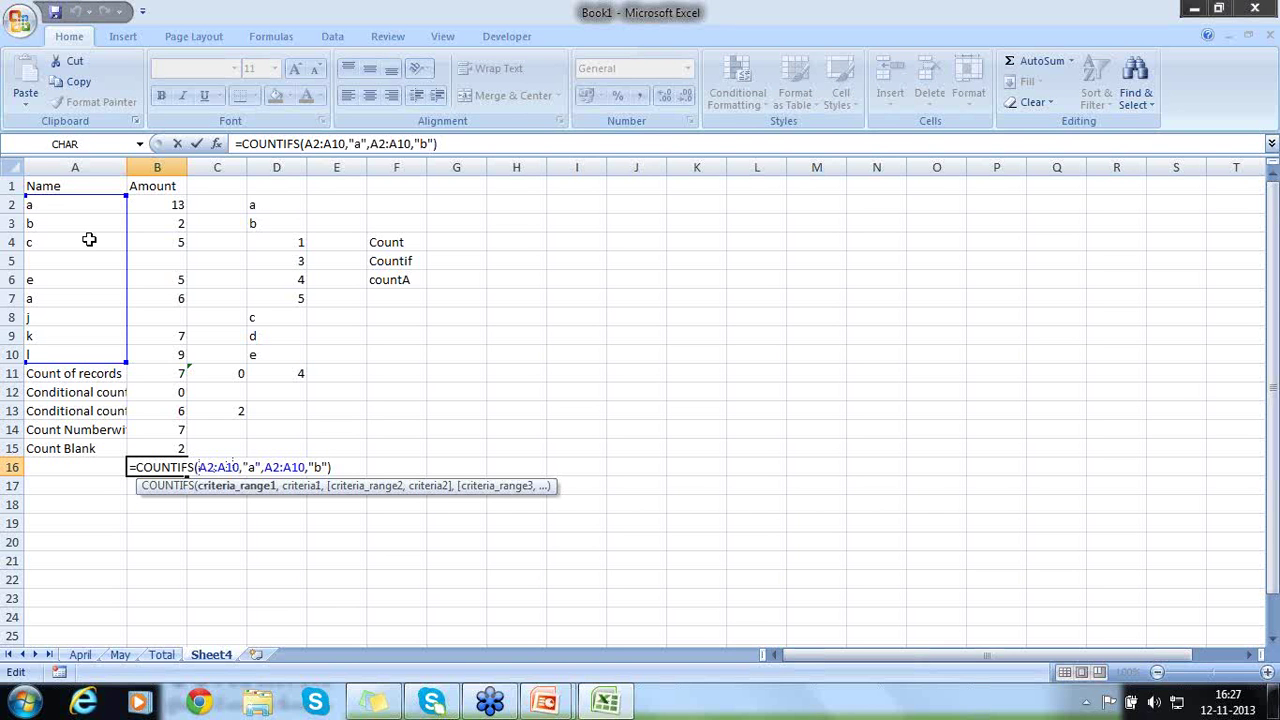
key("Left")
key("Left")
key("Left")
key("Left")
key("Left")
type("(")
key("Right")
key("Right")
key("Right")
key("Right")
key("Right")
key("Right")
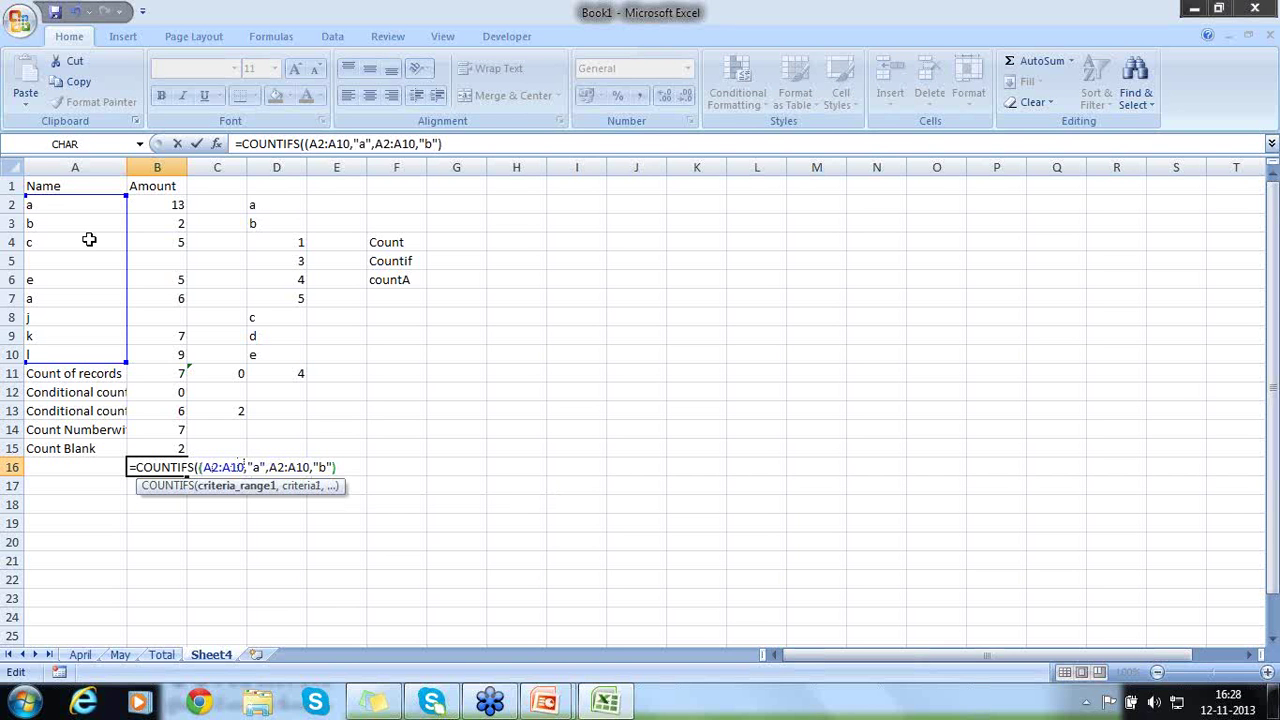
key("Right")
key("Right")
key("Right")
key("Right")
type(")")
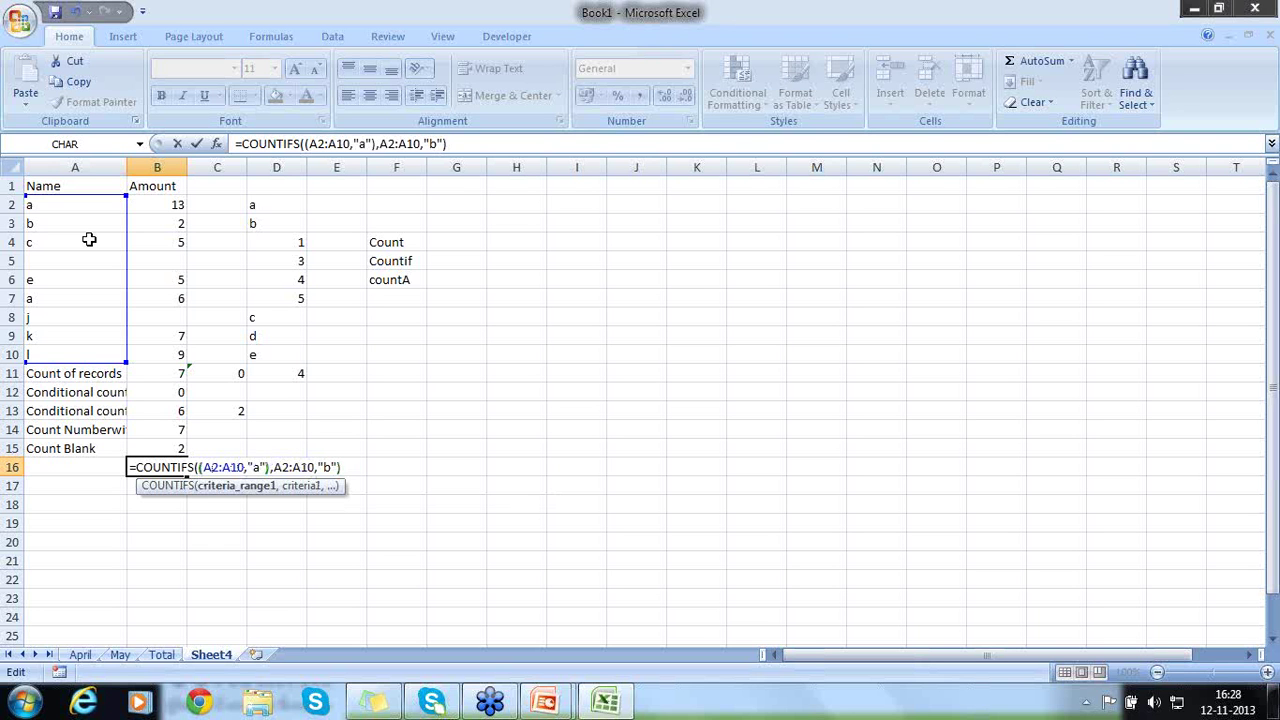
key("Right")
type("(")
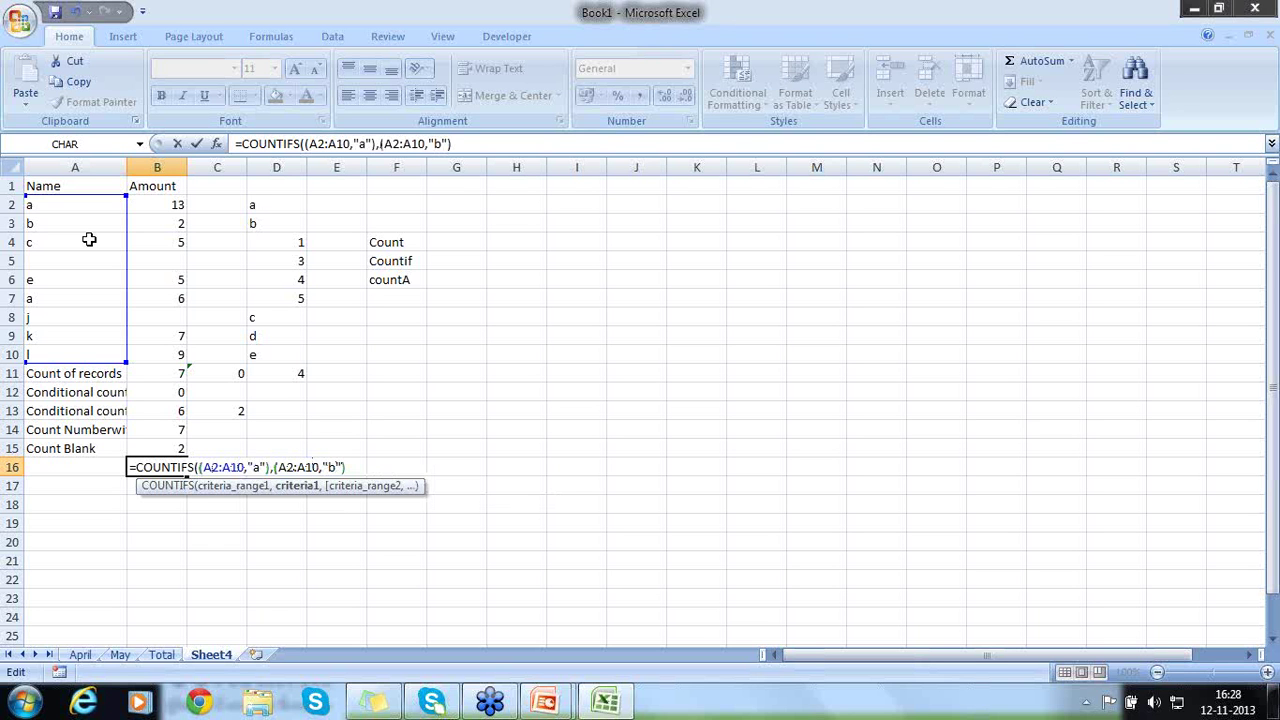
type(")")
key("Return")
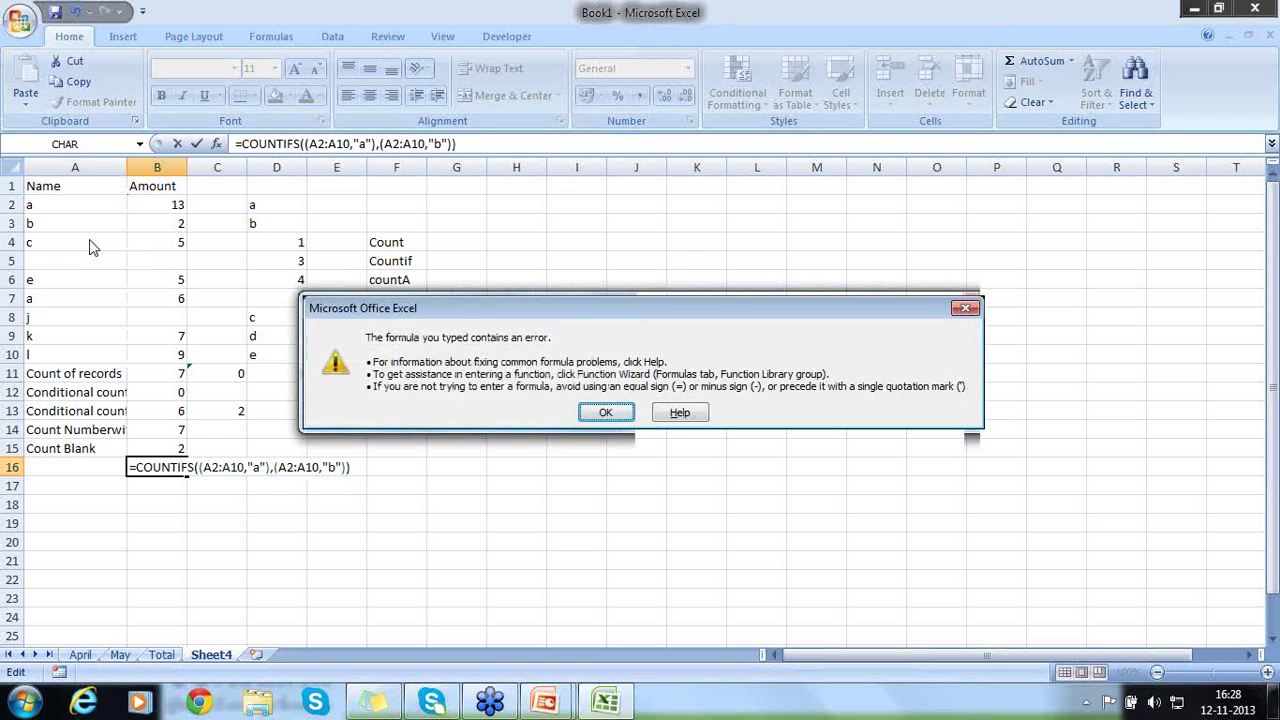
Dismiss the formula error and cancel the edit, keeping the original COUNTIFS formula
key("Return")
type("=")
key("Left")
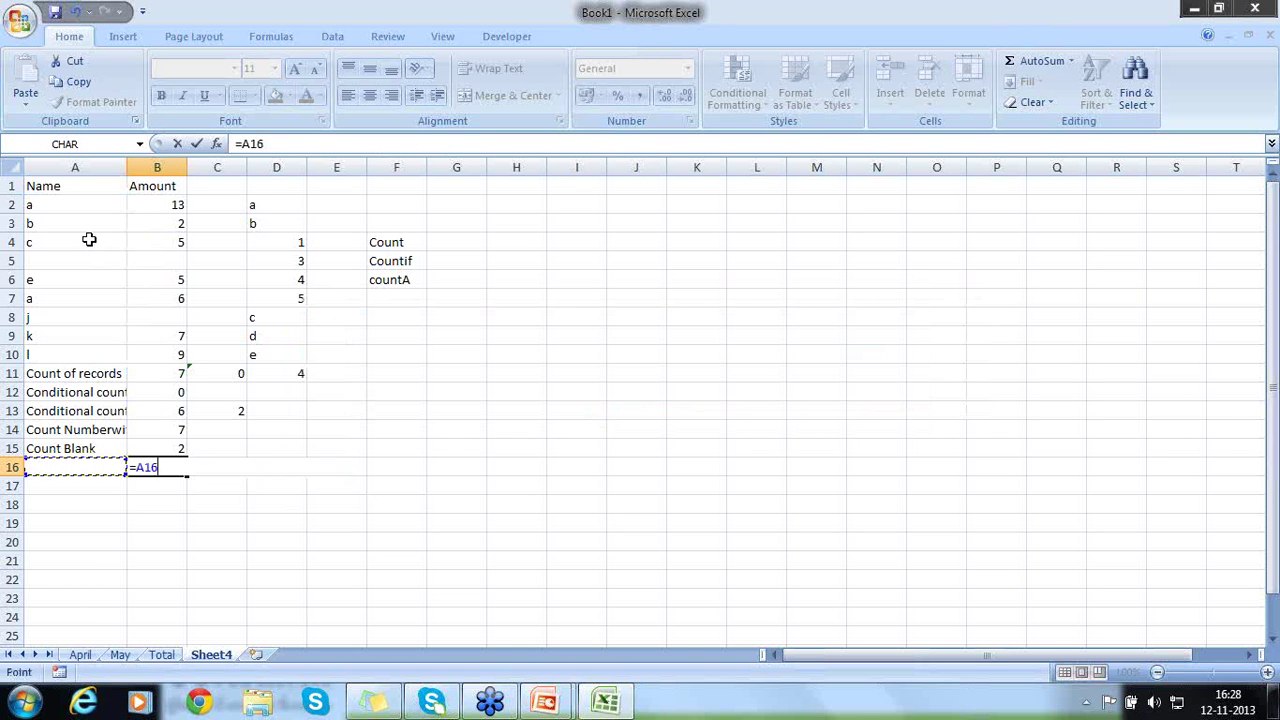
key("Escape")
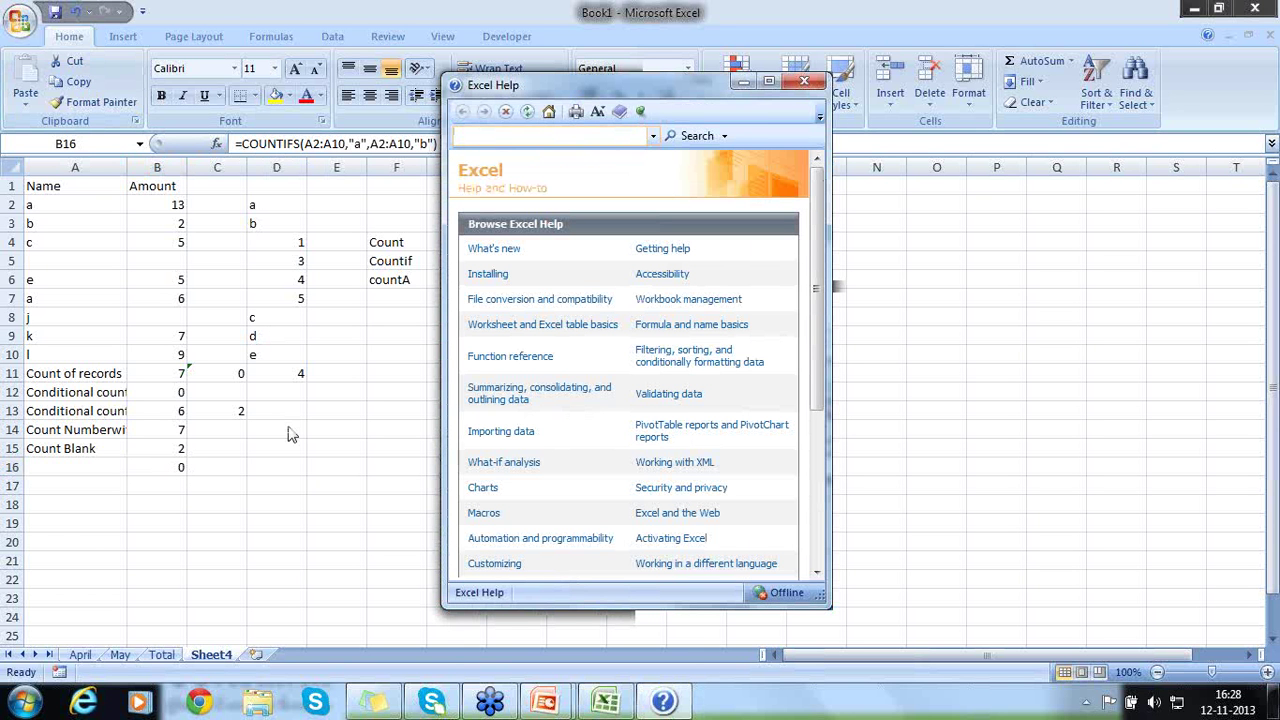
Search Help for COUNTIFS, study the article's example criteria like '=Yes', then minimize Help
type("countifs")
key("Return")
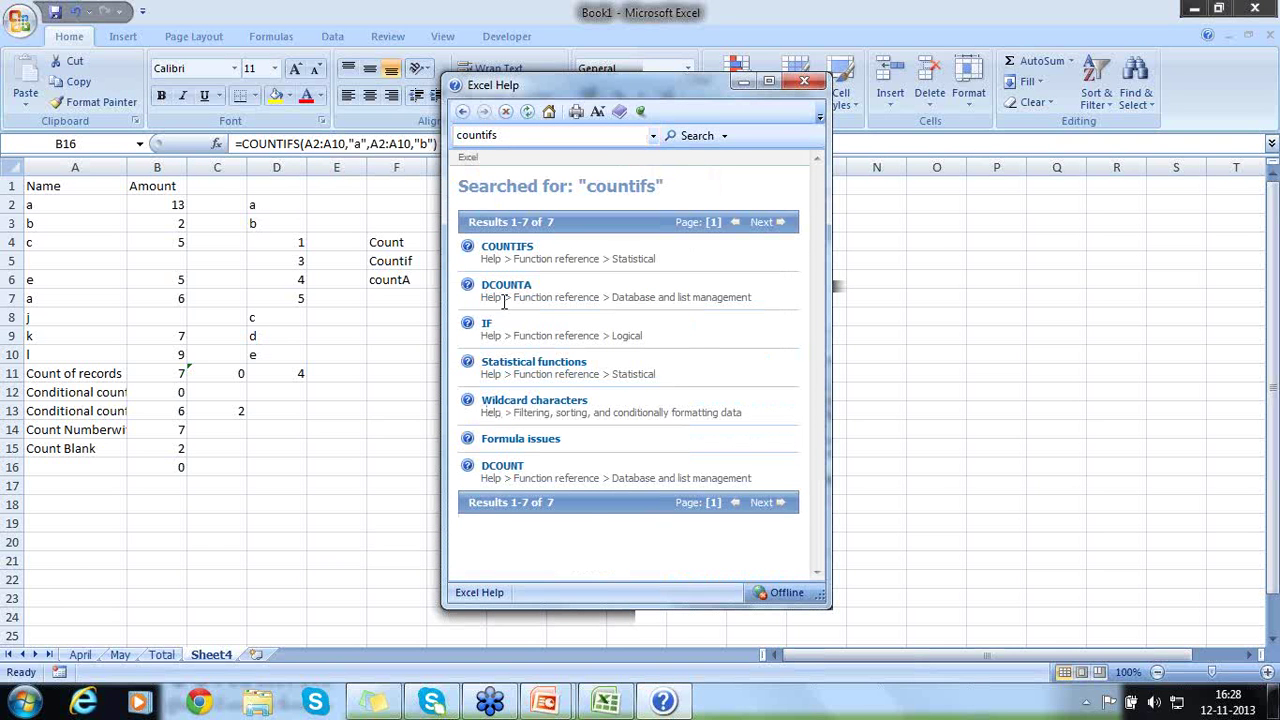
left_click(522, 255)
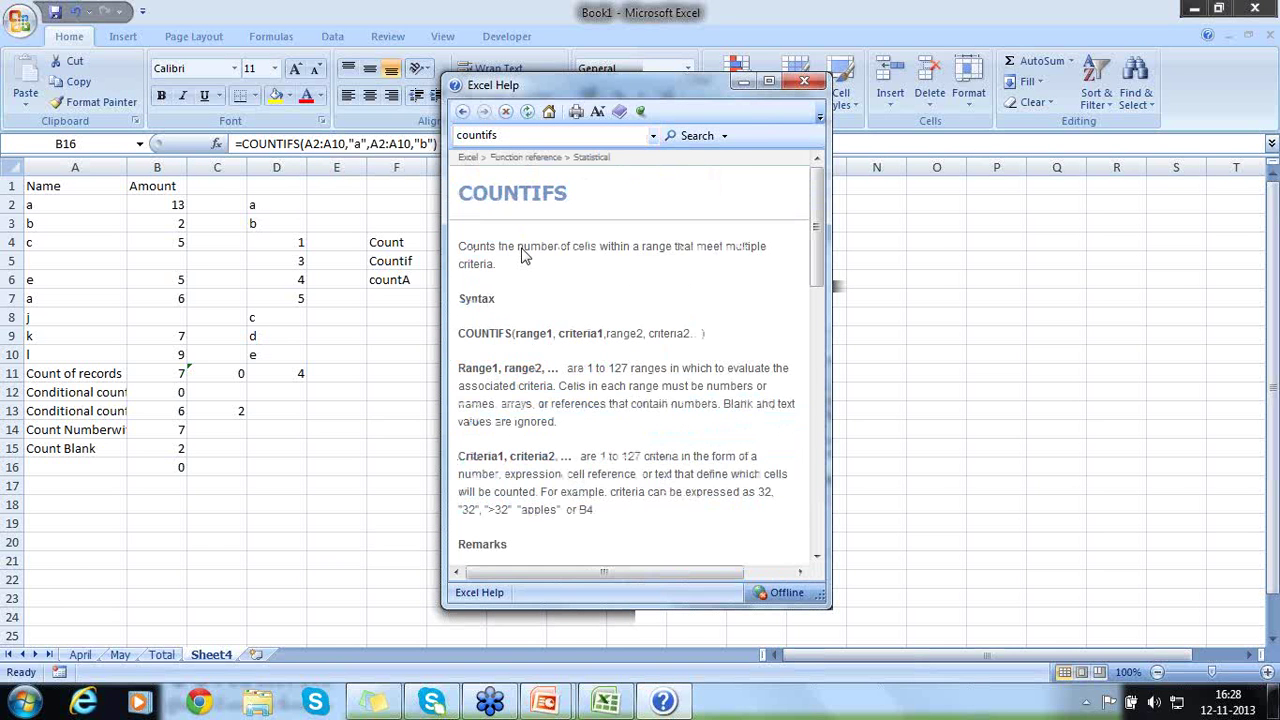
left_click(768, 81)
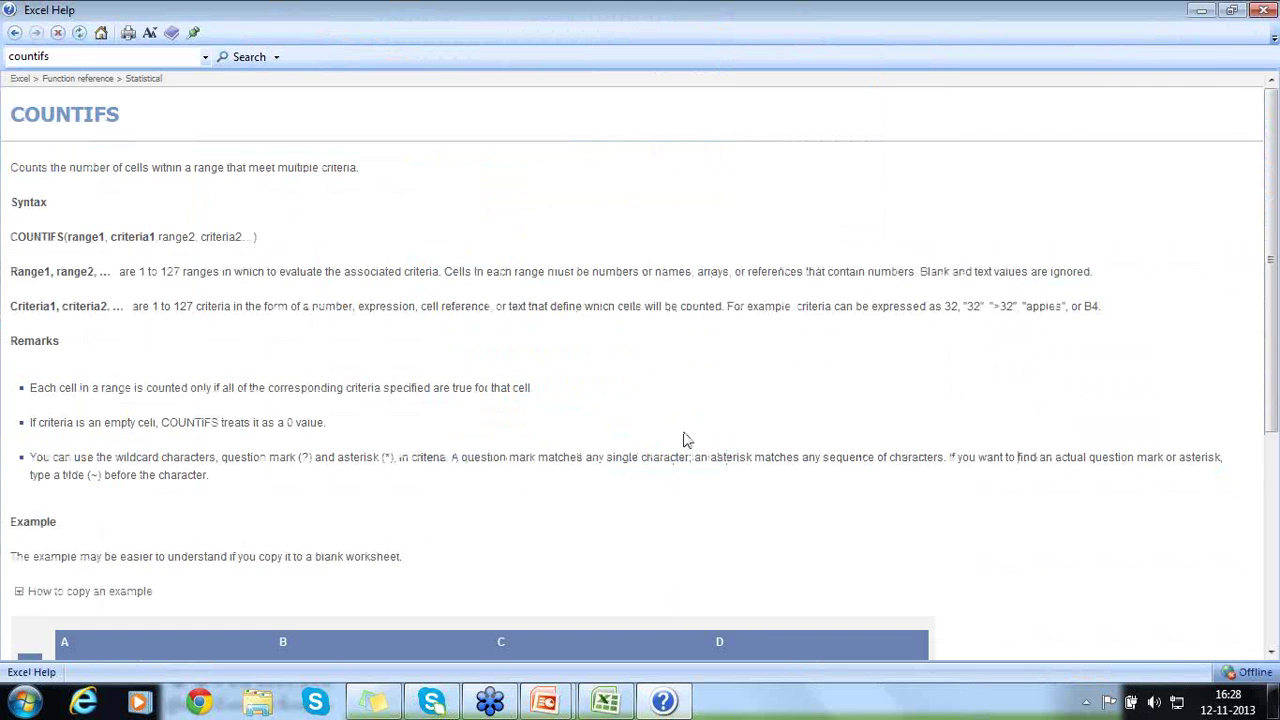
left_click_drag(1274, 415, 1274, 564)
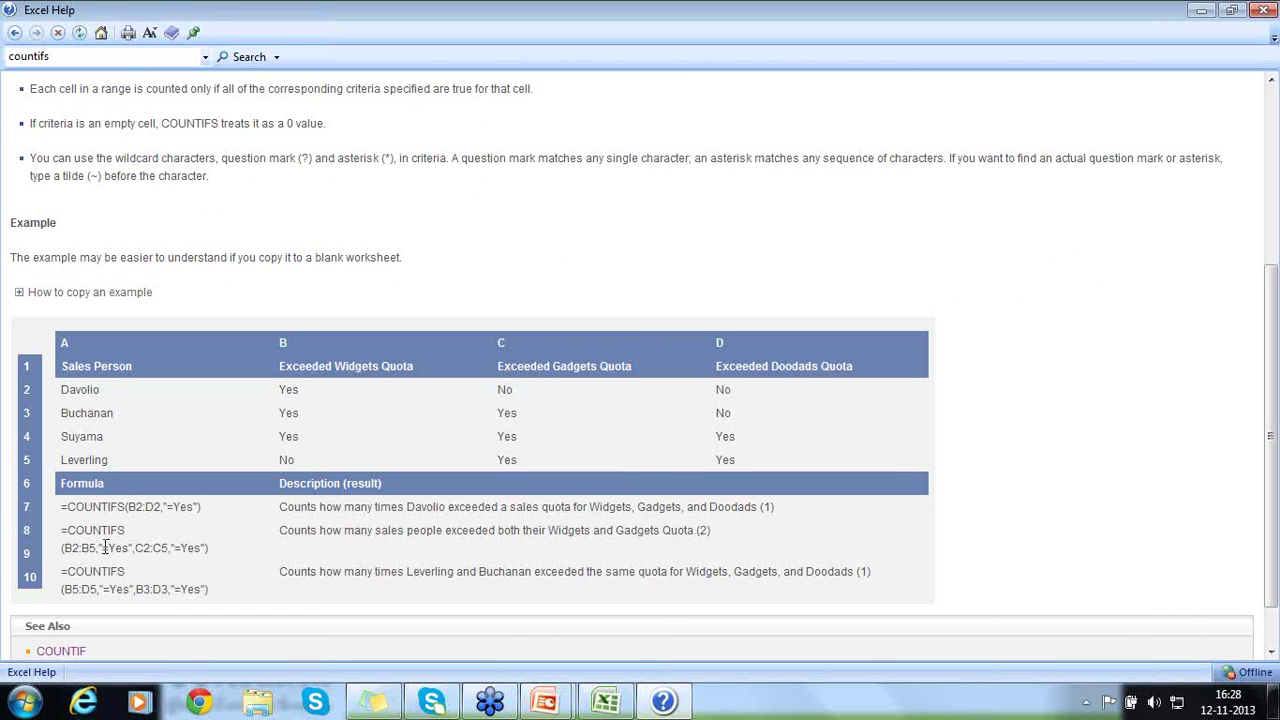
left_click_drag(101, 548, 108, 549)
scroll(1276, 536, "down", 2)
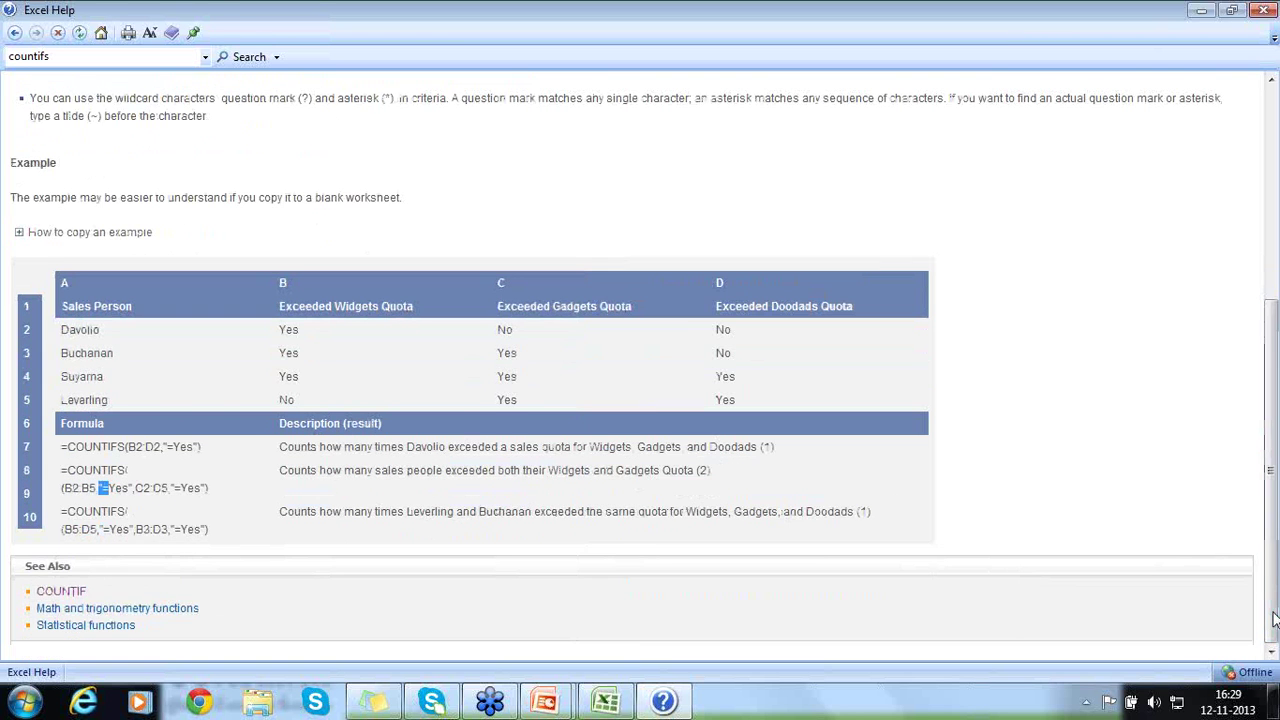
left_click(1200, 11)
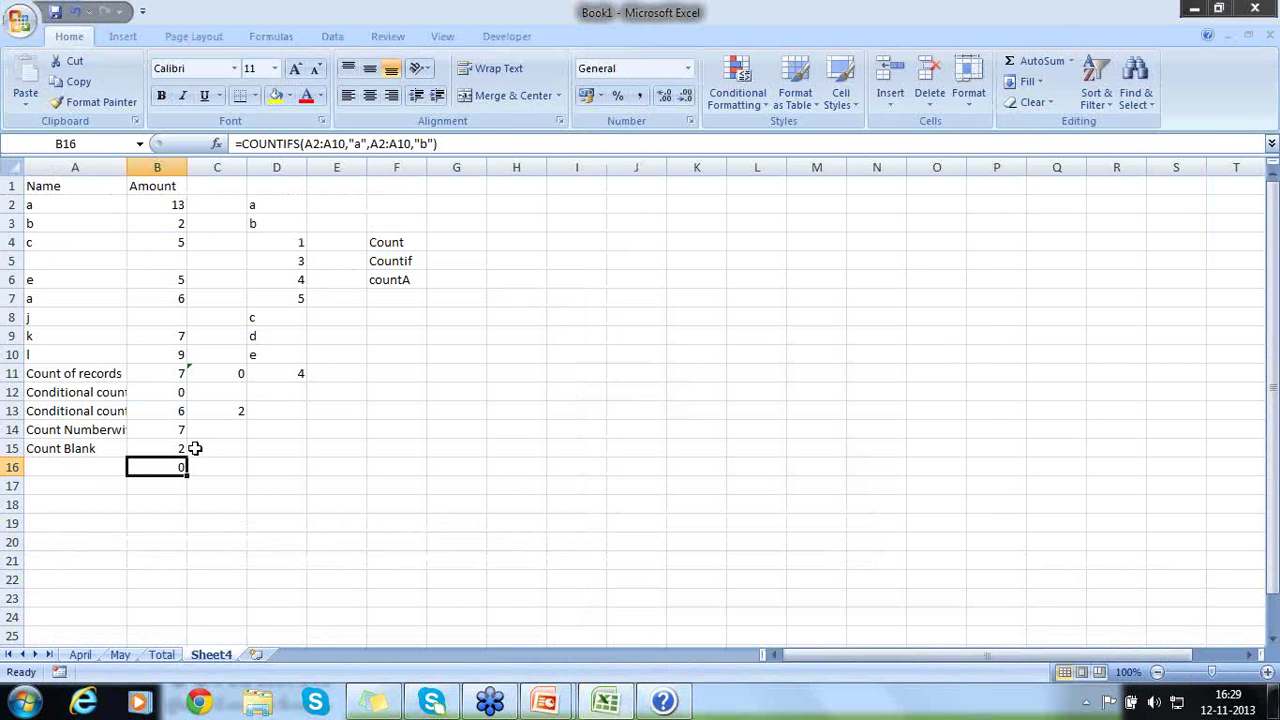
Change B16's criteria to '=a' and '=b' in =COUNTIFS(A2:A10,'=a',A2:A10,'=b')
key("F2")
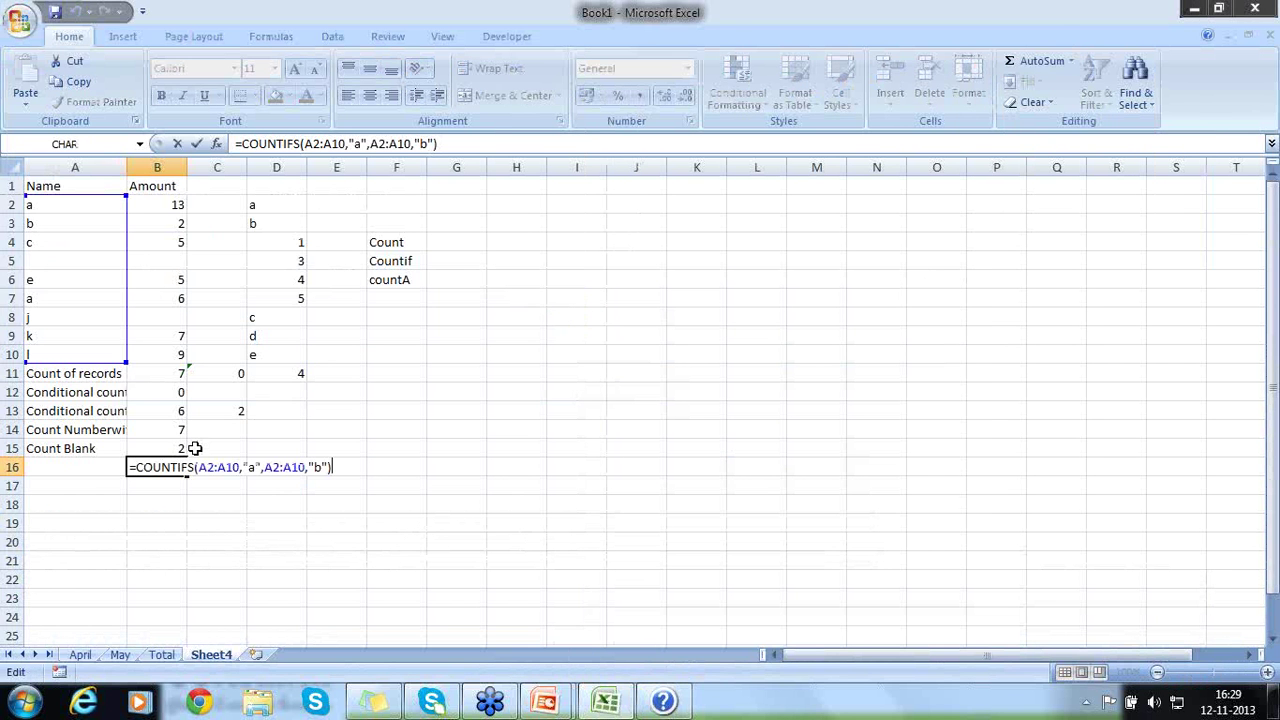
left_click(247, 467)
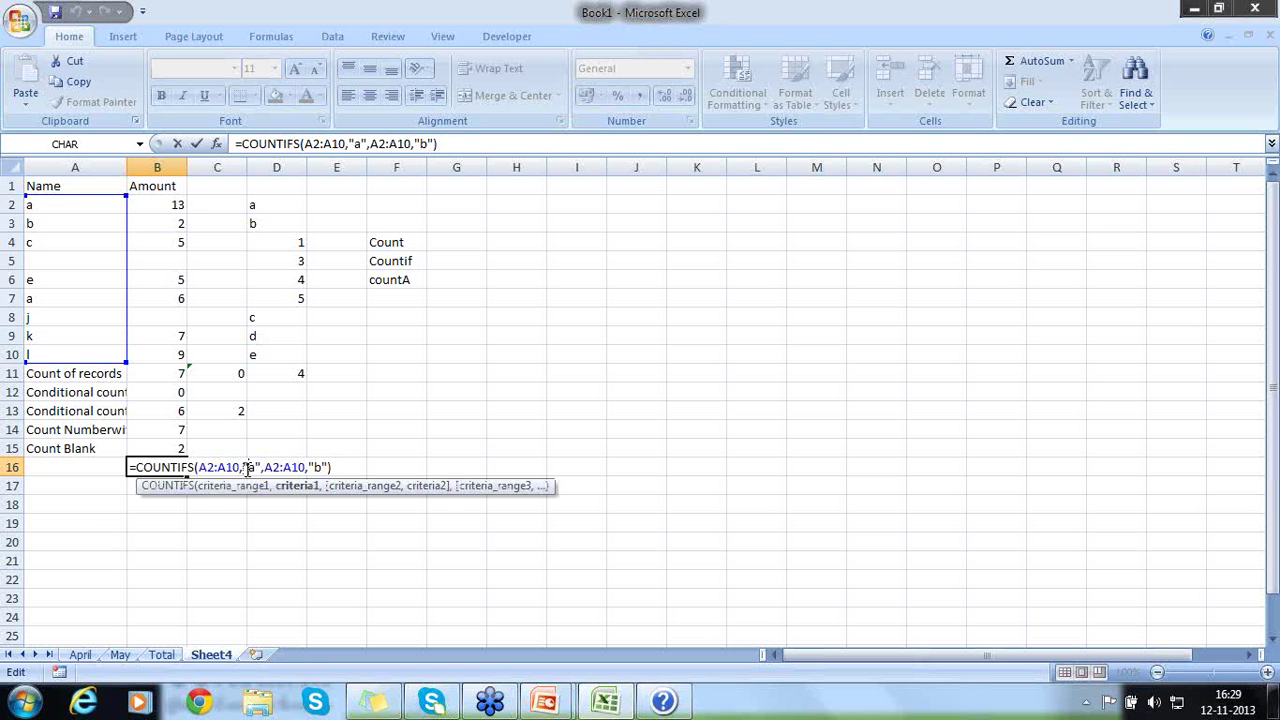
type("=")
key("Right")
key("Right")
key("Right")
key("Right")
key("Right")
key("Right")
key("Right")
key("Right")
key("Right")
key("Right")
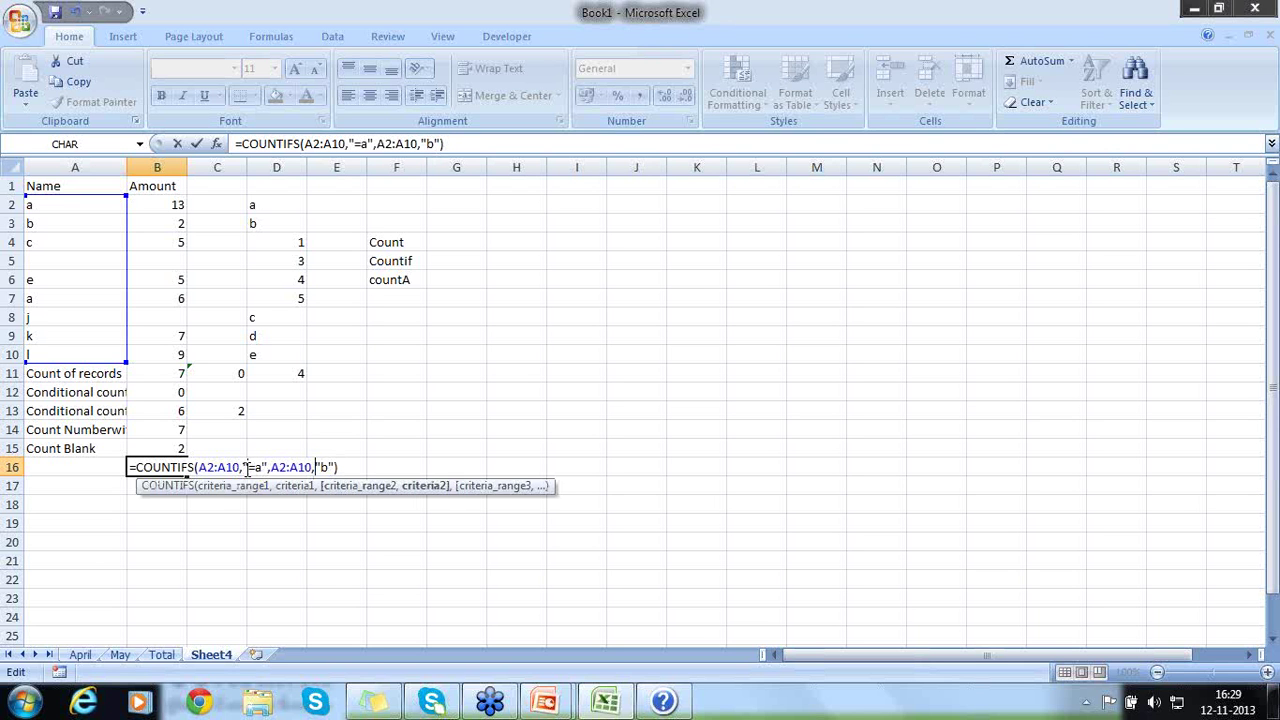
type("=")
key("Return")
Select B16, then bring back the Excel Help COUNTIFS article with its sales-quota example
left_click(180, 466)
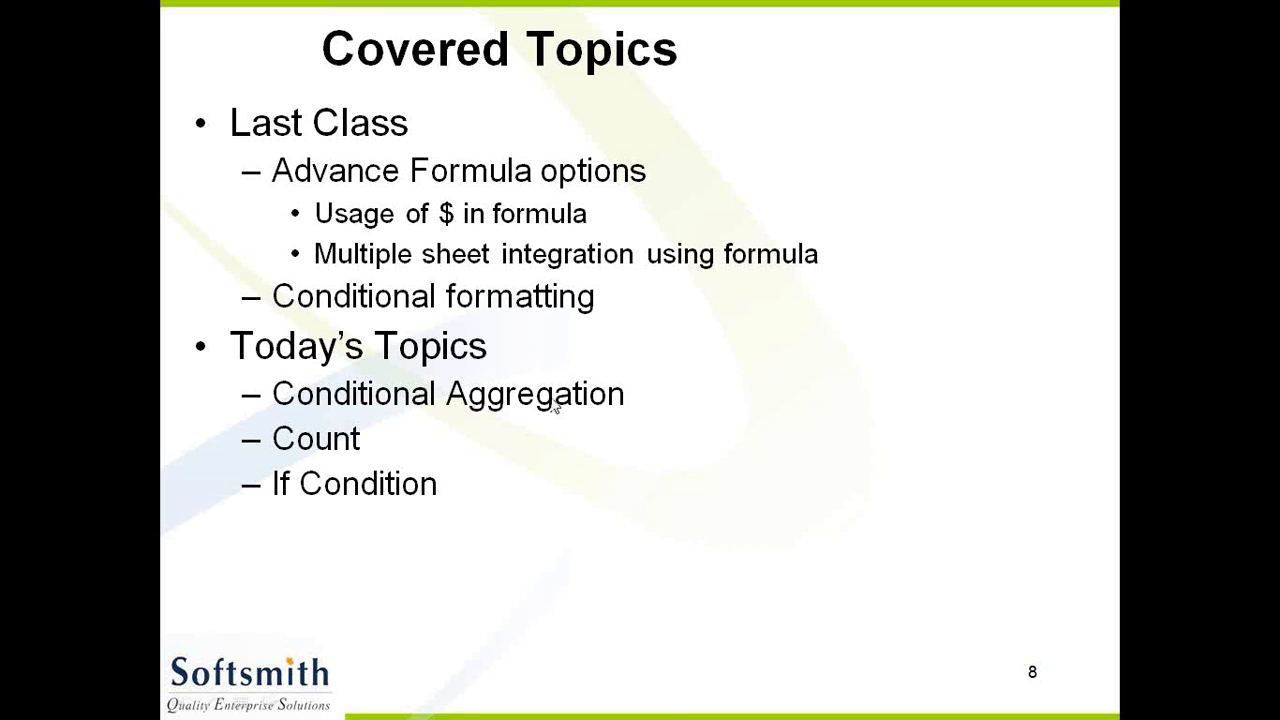
left_click(662, 702)
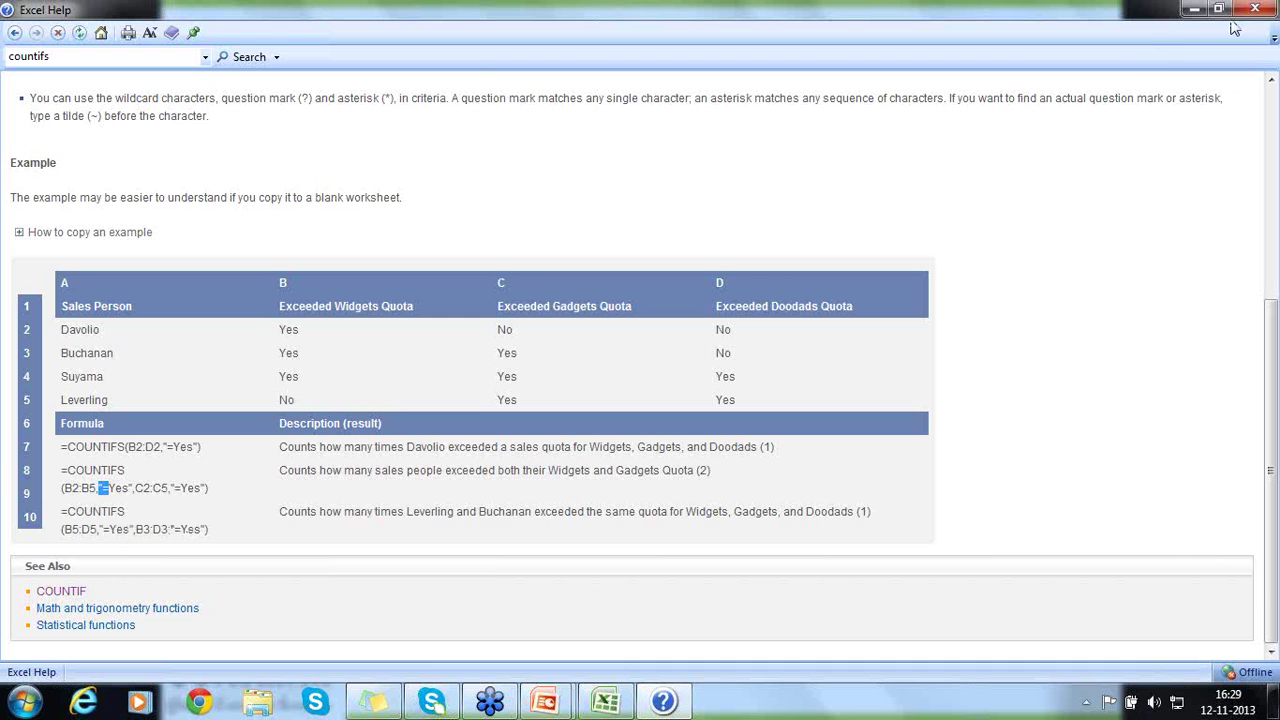
Clear B16 and enter the letters a through g in I2:I8
left_click(603, 703)
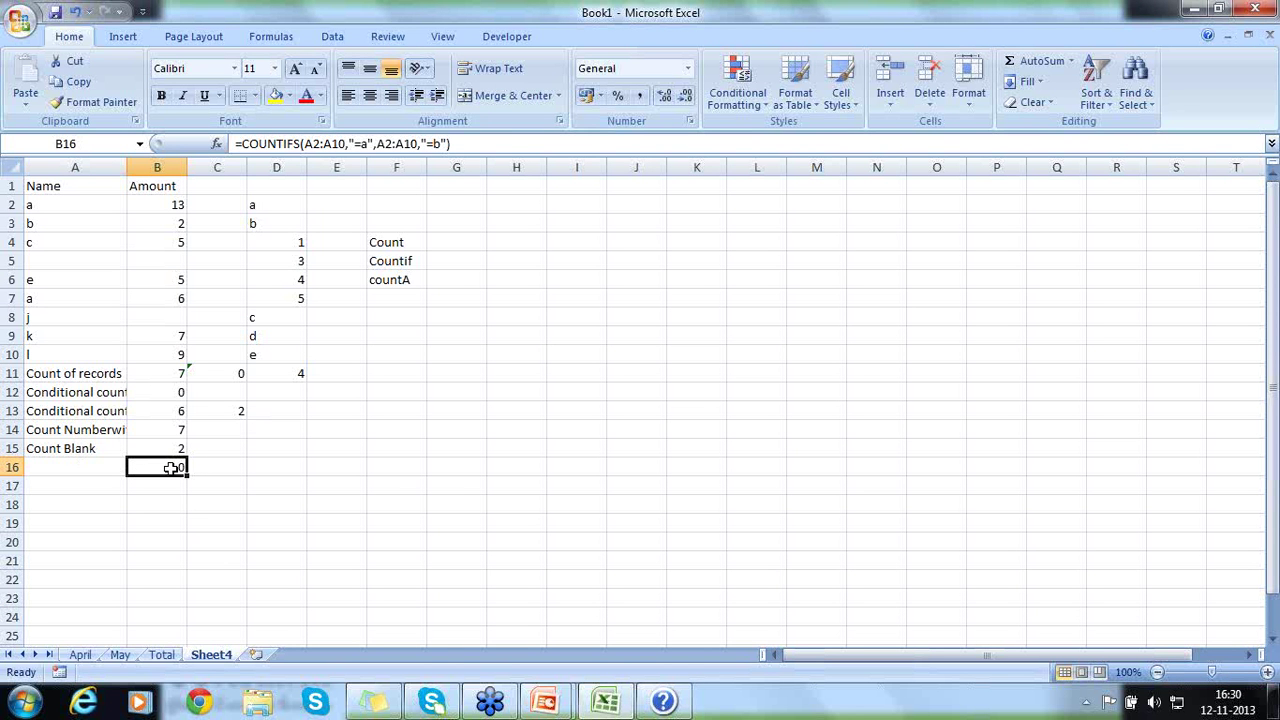
key("Delete")
left_click(570, 186)
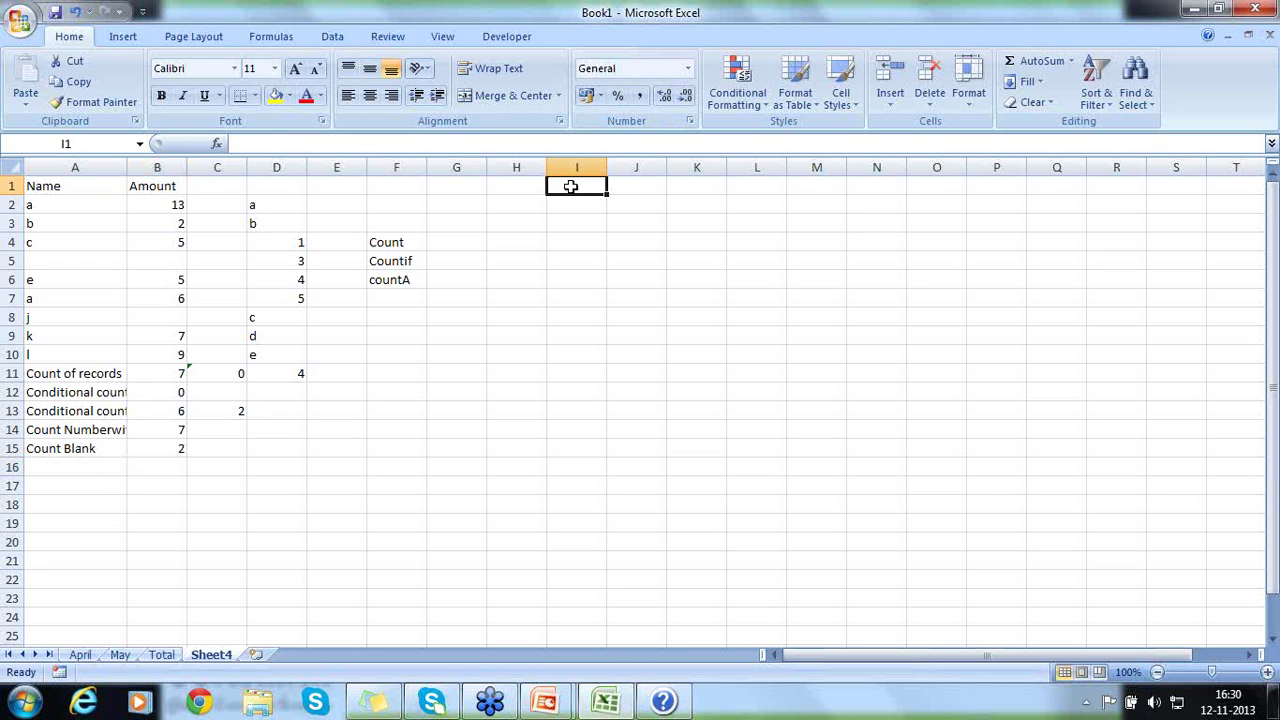
type("a")
key("BackSpace")
key("Return")
type("ab")
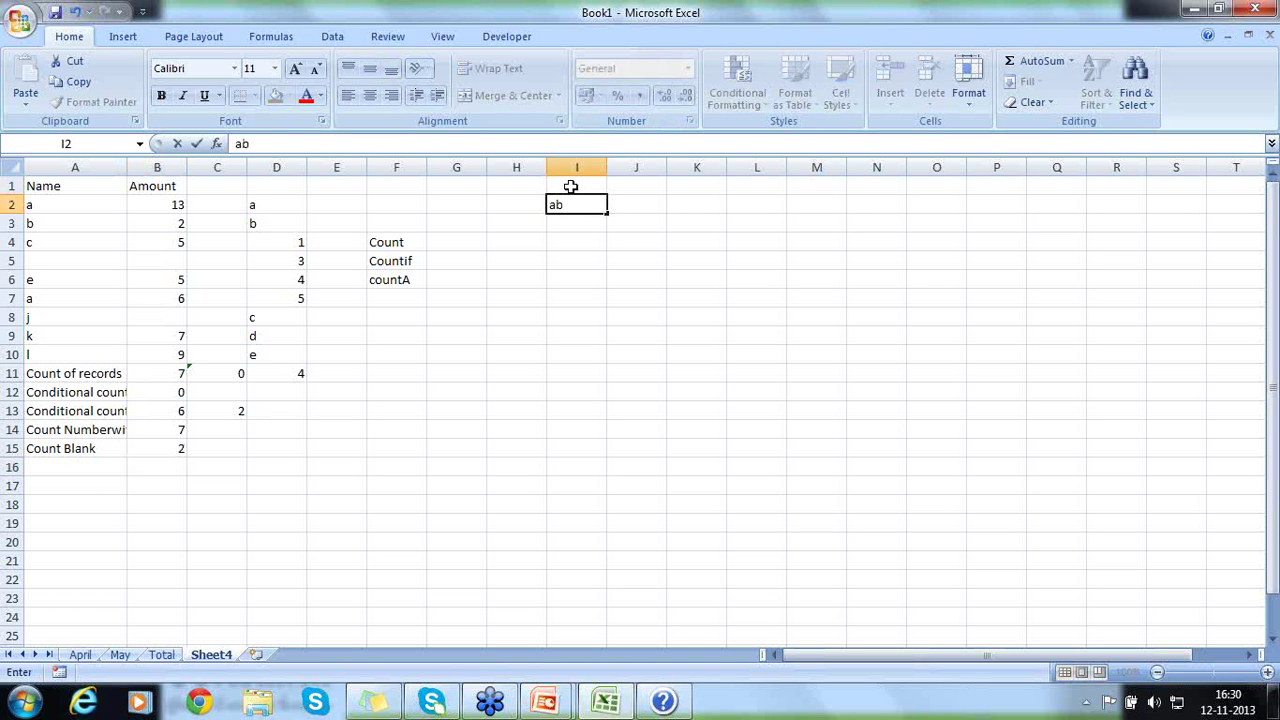
key("BackSpace")
key("Return")
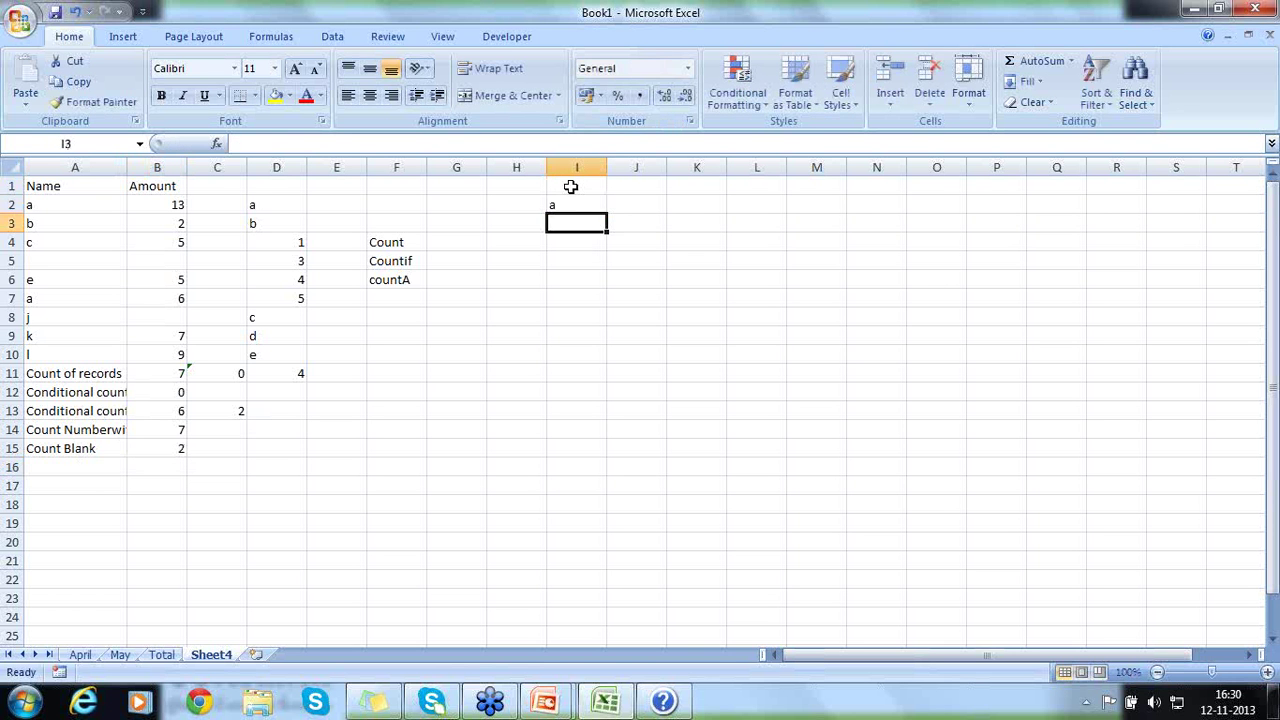
type("b")
key("Return")
type("c")
key("Return")
type("d")
key("Return")
type("e")
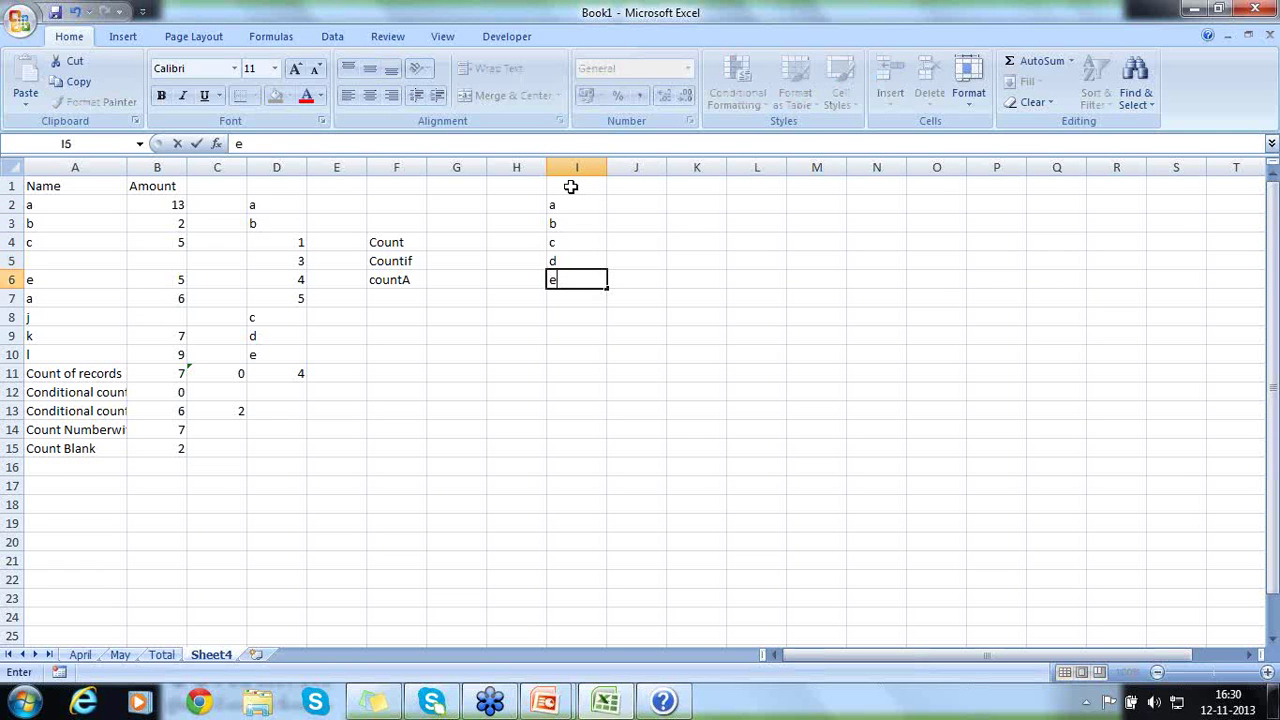
key("Return")
type("f")
key("Return")
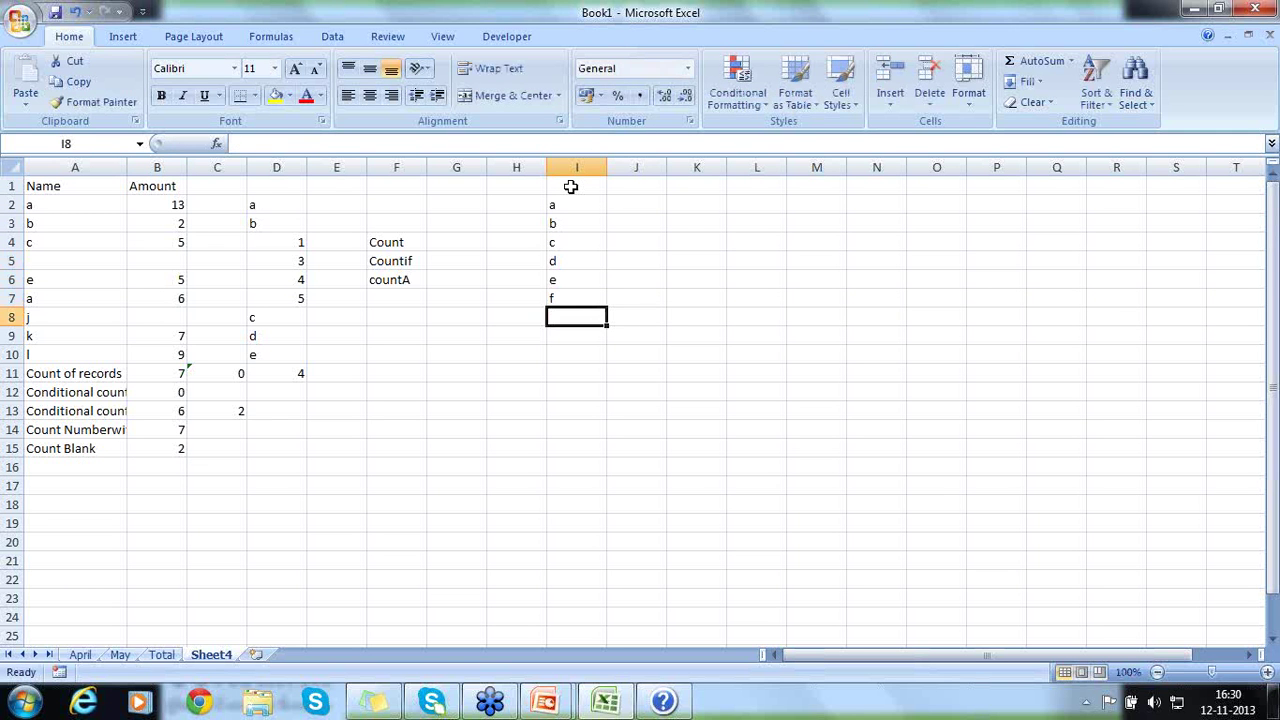
type("g")
key("Right")
Enter the numbers 5 through 11 in J2:J8
key("Up")
key("Up")
key("Up")
key("Up")
key("Up")
key("Up")
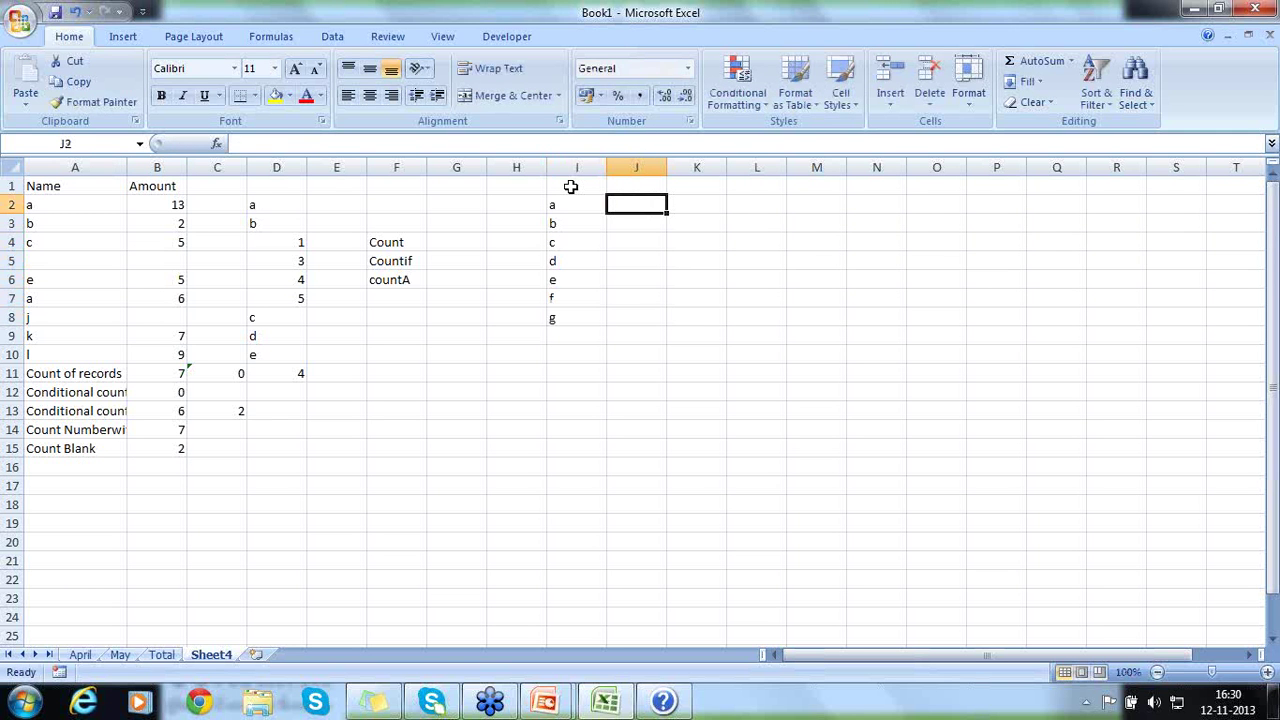
type("5")
key("Return")
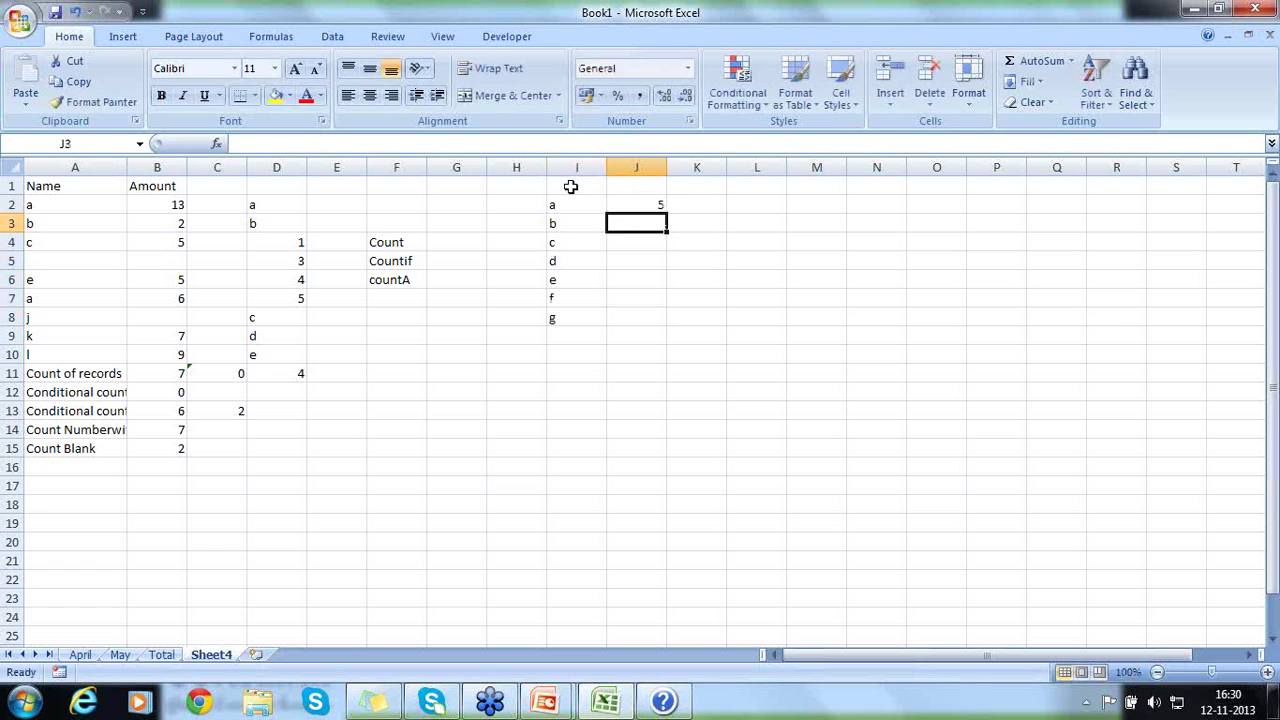
type("6")
key("Return")
type("7")
key("Return")
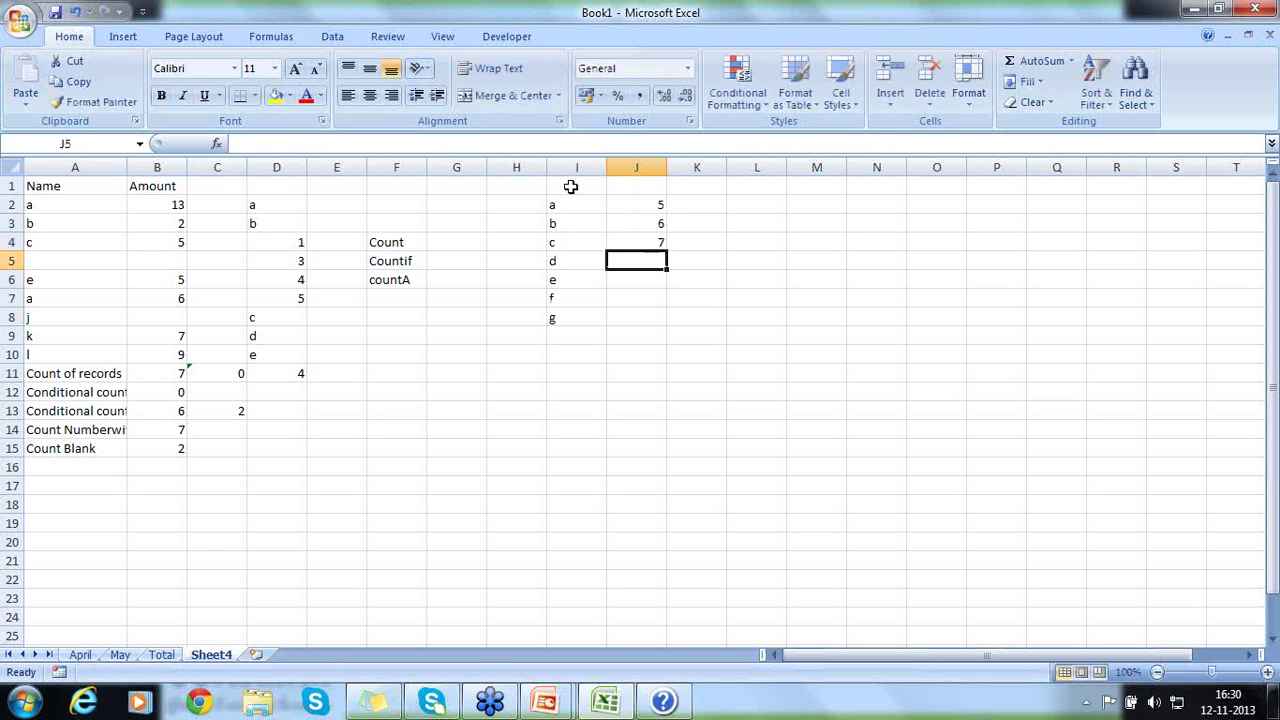
type("8")
key("Return")
key("Up")
key("Up")
key("Up")
key("Up")
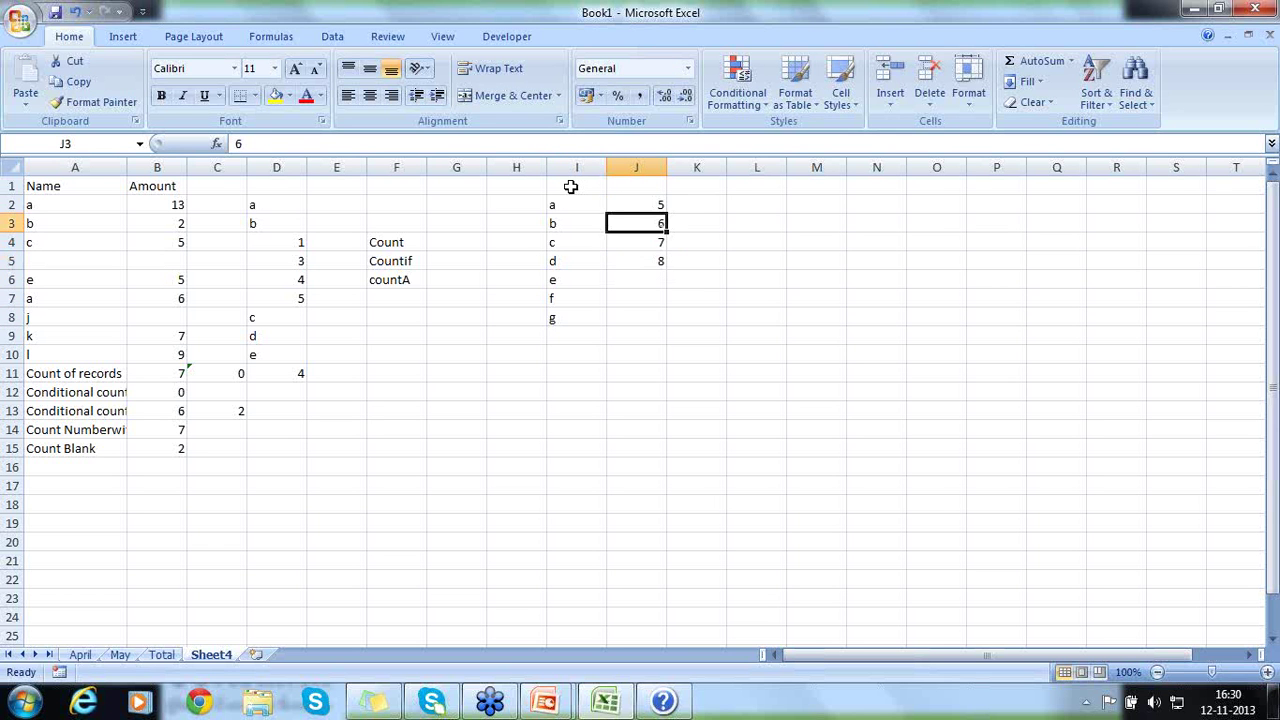
key("Down")
key("Down")
key("Down")
key("Down")
type("9")
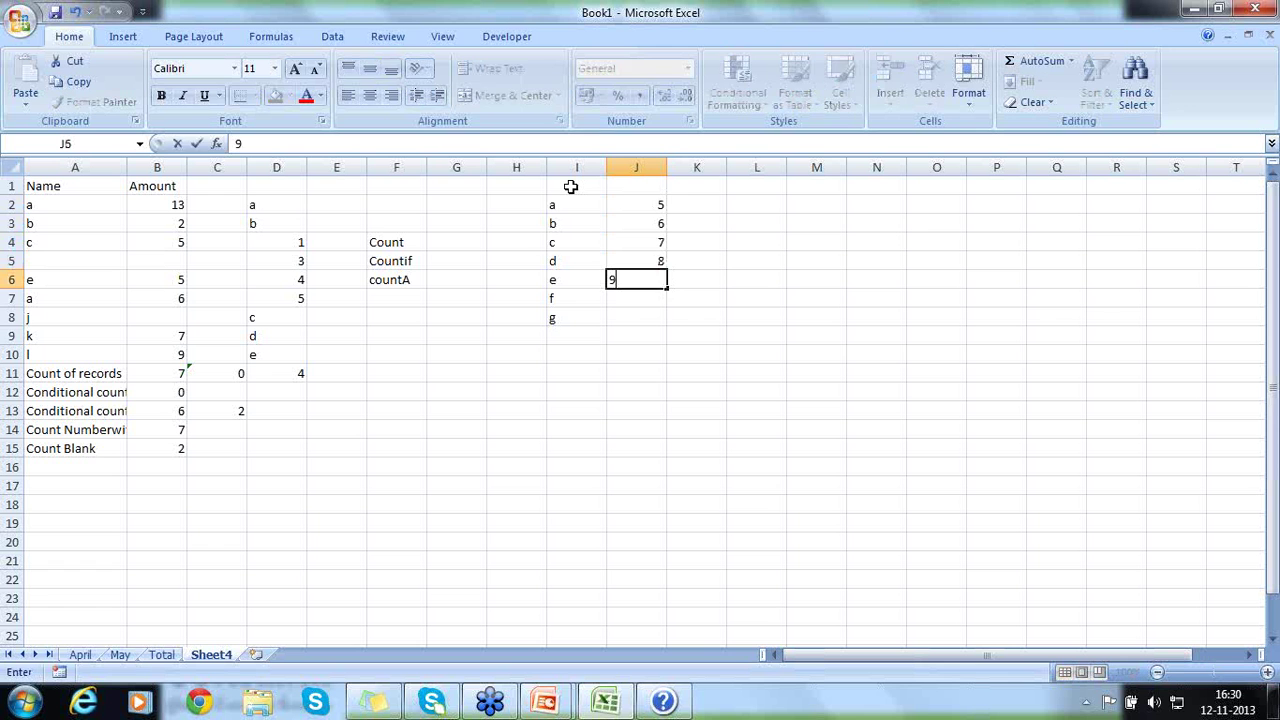
key("Return")
type("10")
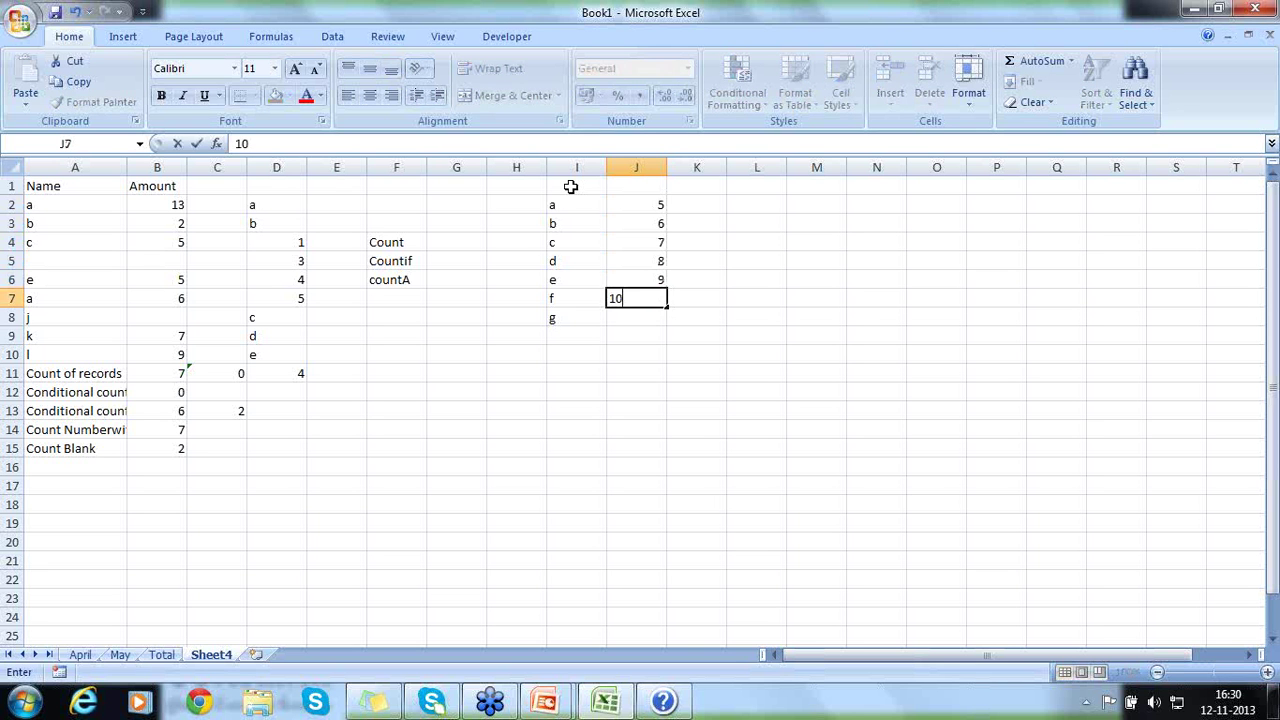
key("Return")
type("11")
key("Tab")
Enter the letters a through g in K2:K8
key("Up")
key("Up")
key("Up")
key("Up")
key("Up")
key("Up")
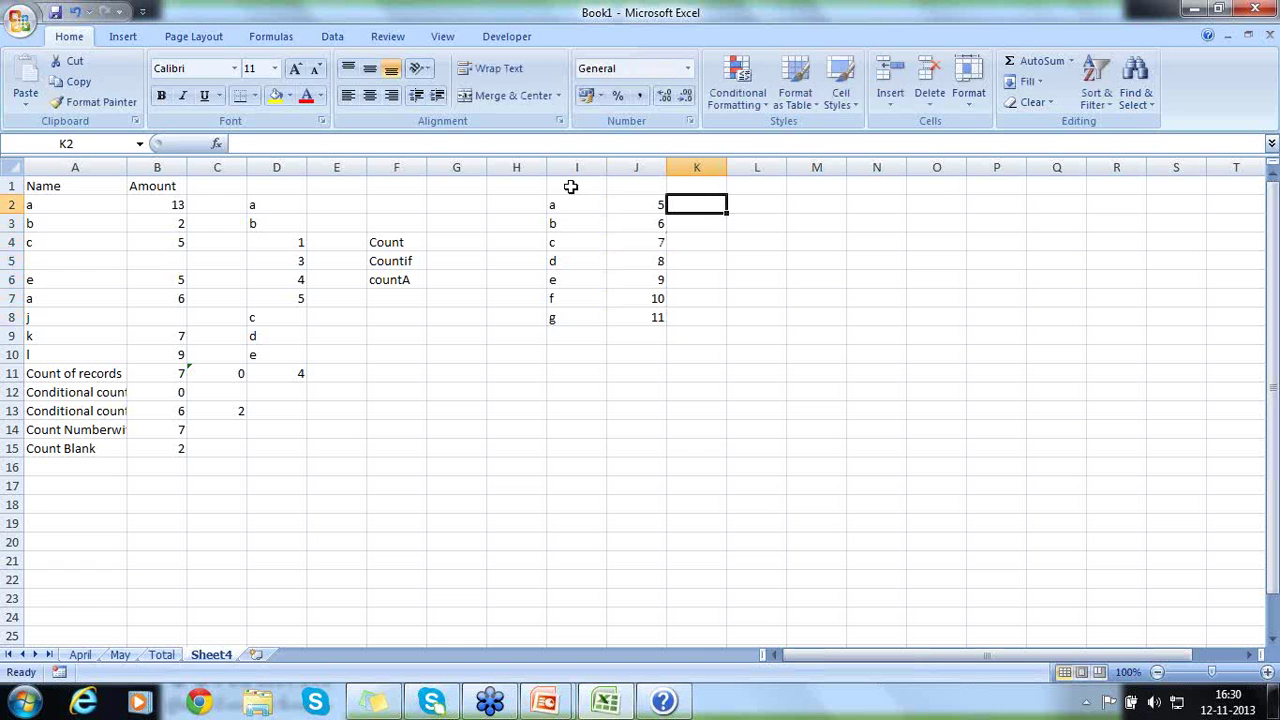
type("a")
key("Return")
type("b")
key("Return")
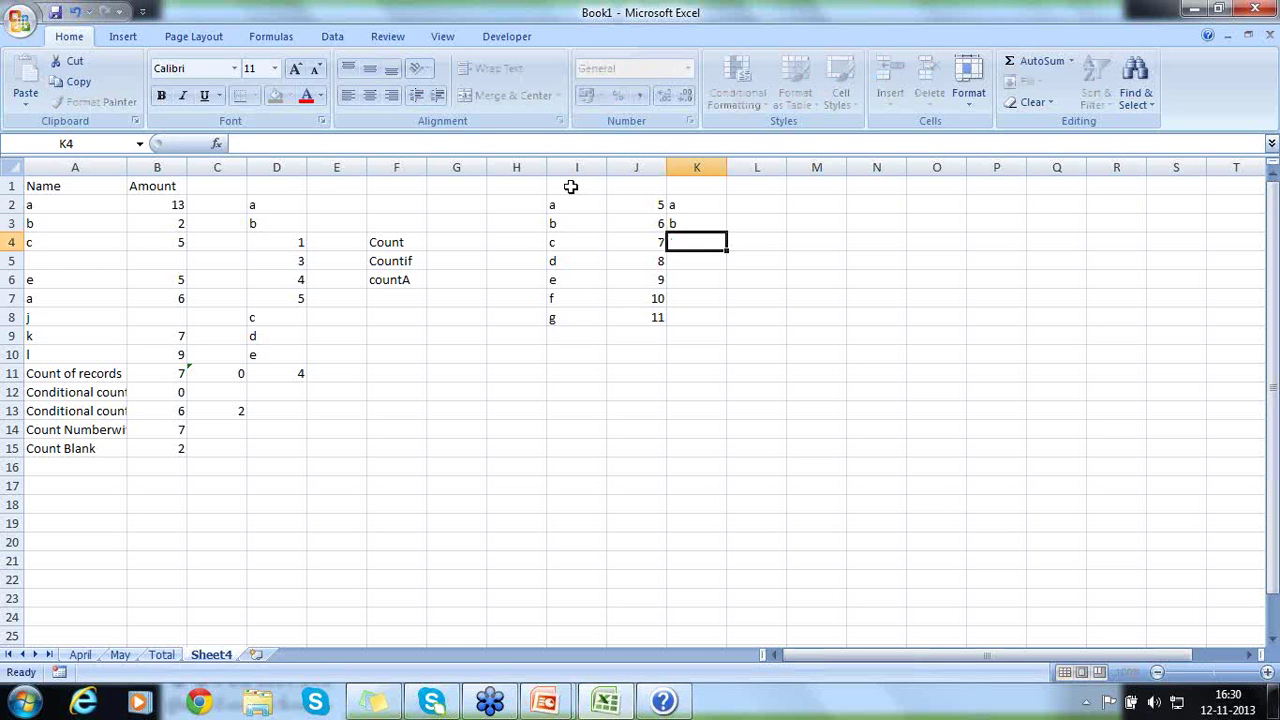
type("c")
key("Return")
type("d")
key("Return")
type("e")
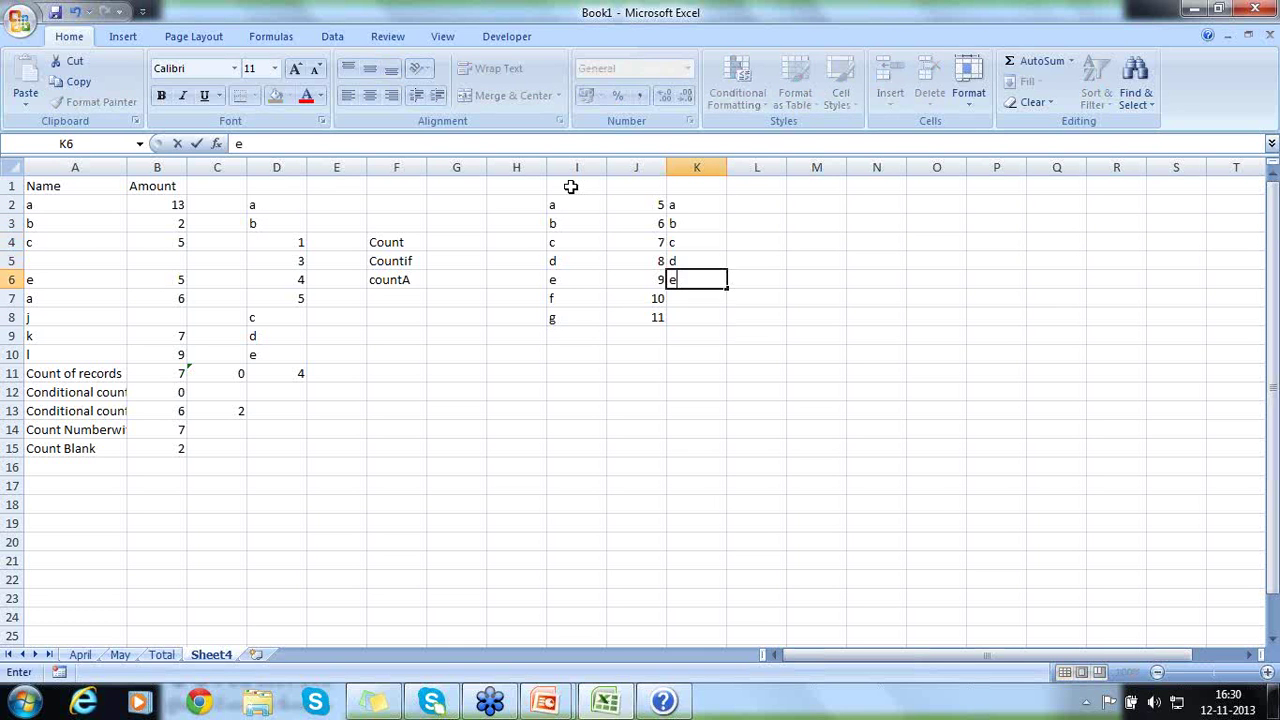
key("Return")
type("f")
key("Return")
type("g")
key("Return")
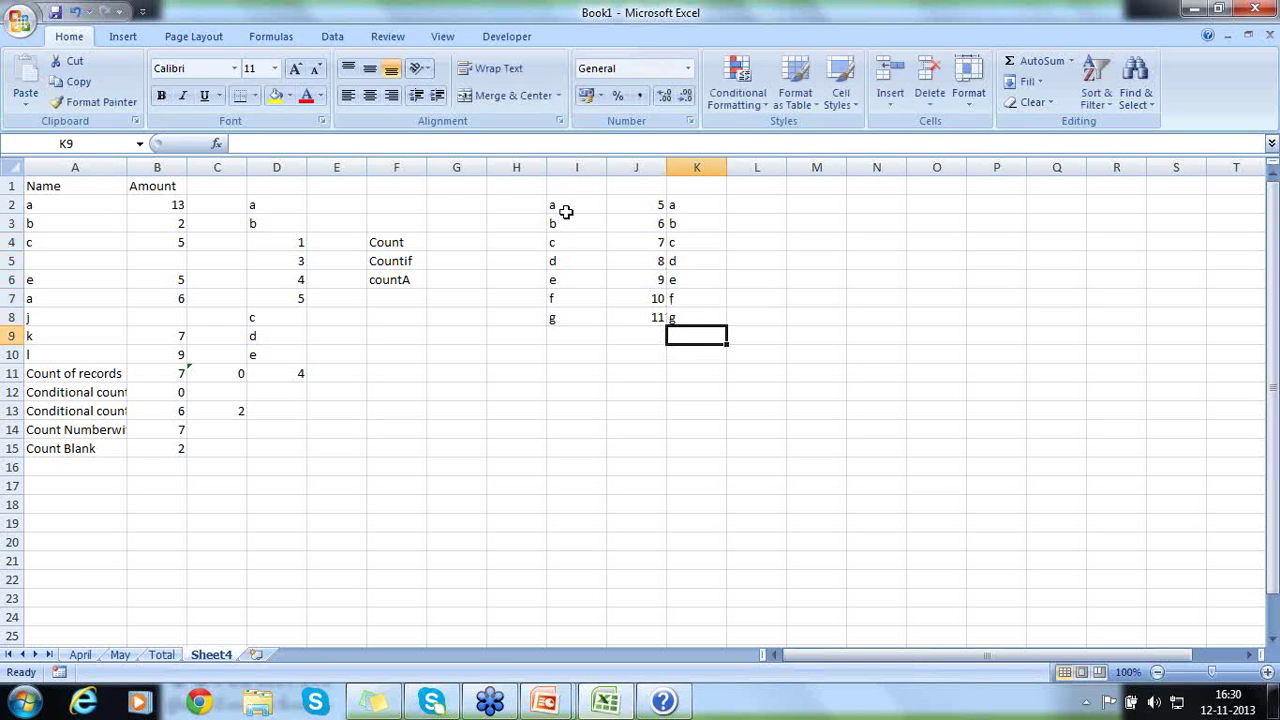
Type =countifs(I2:I8,'=a',K2:K8,'=b') into I15 over the new sample table
left_click_drag(566, 207, 701, 336)
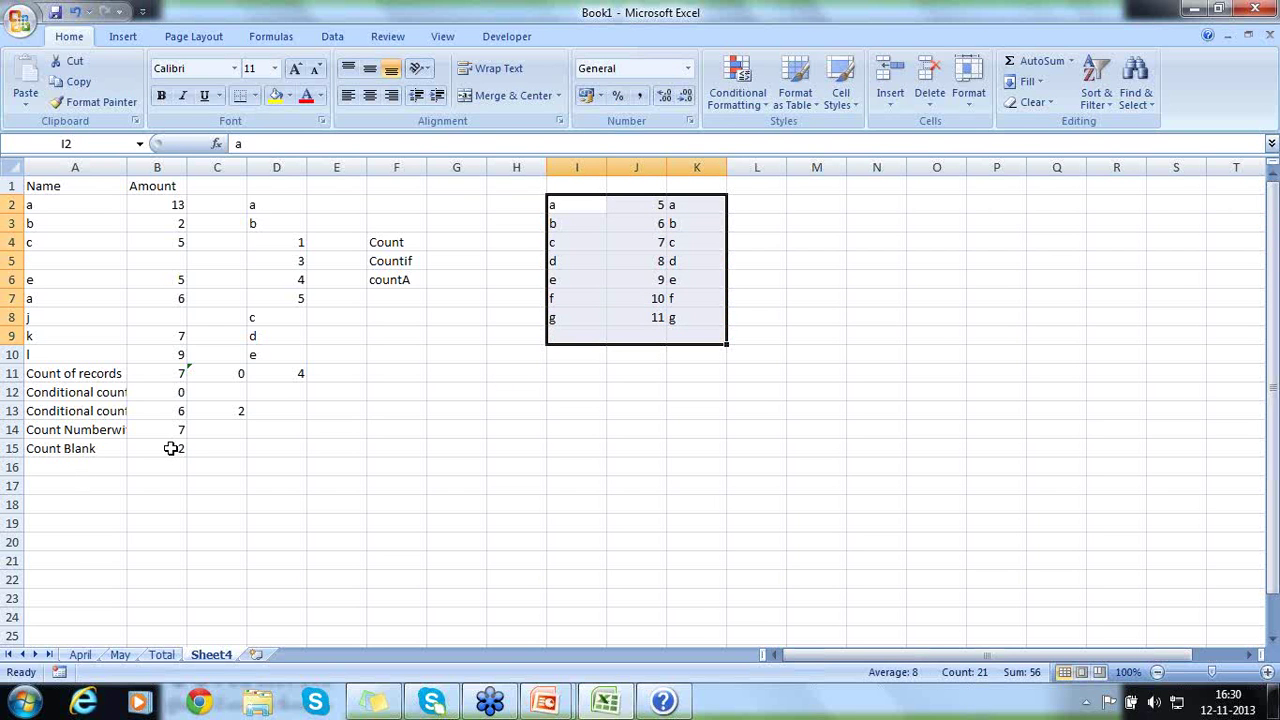
left_click(568, 457)
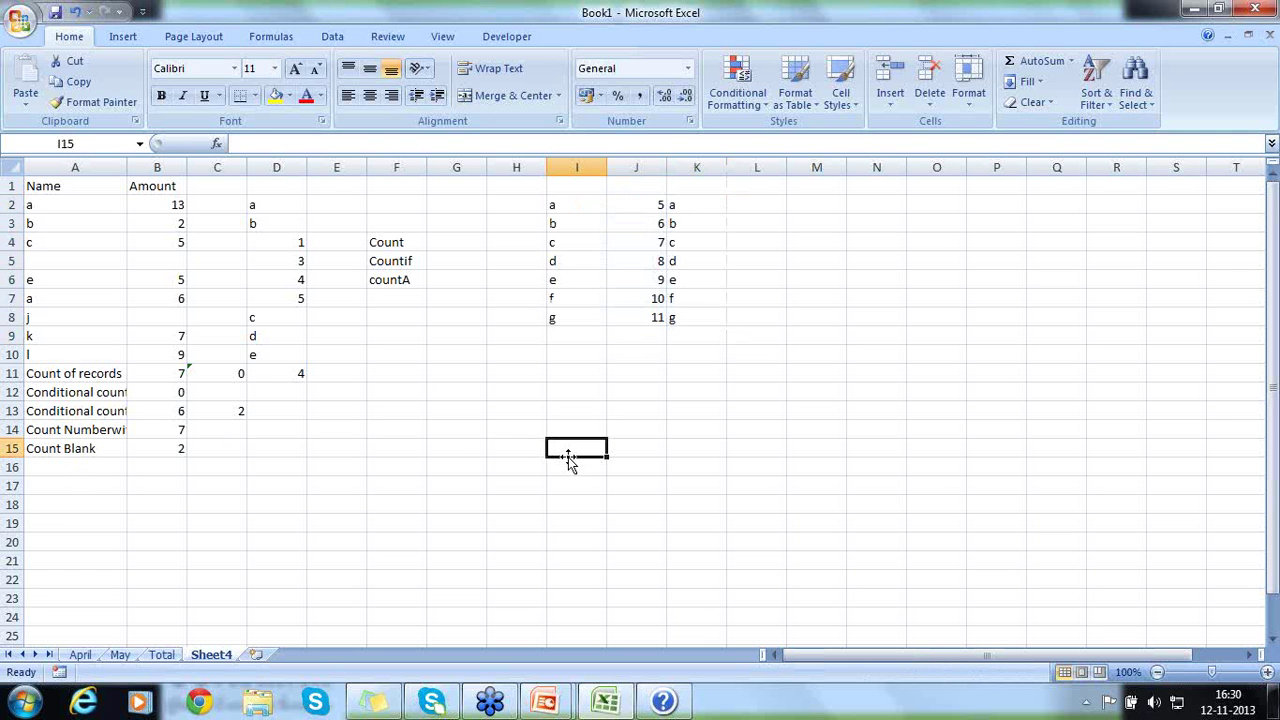
type("=countif")
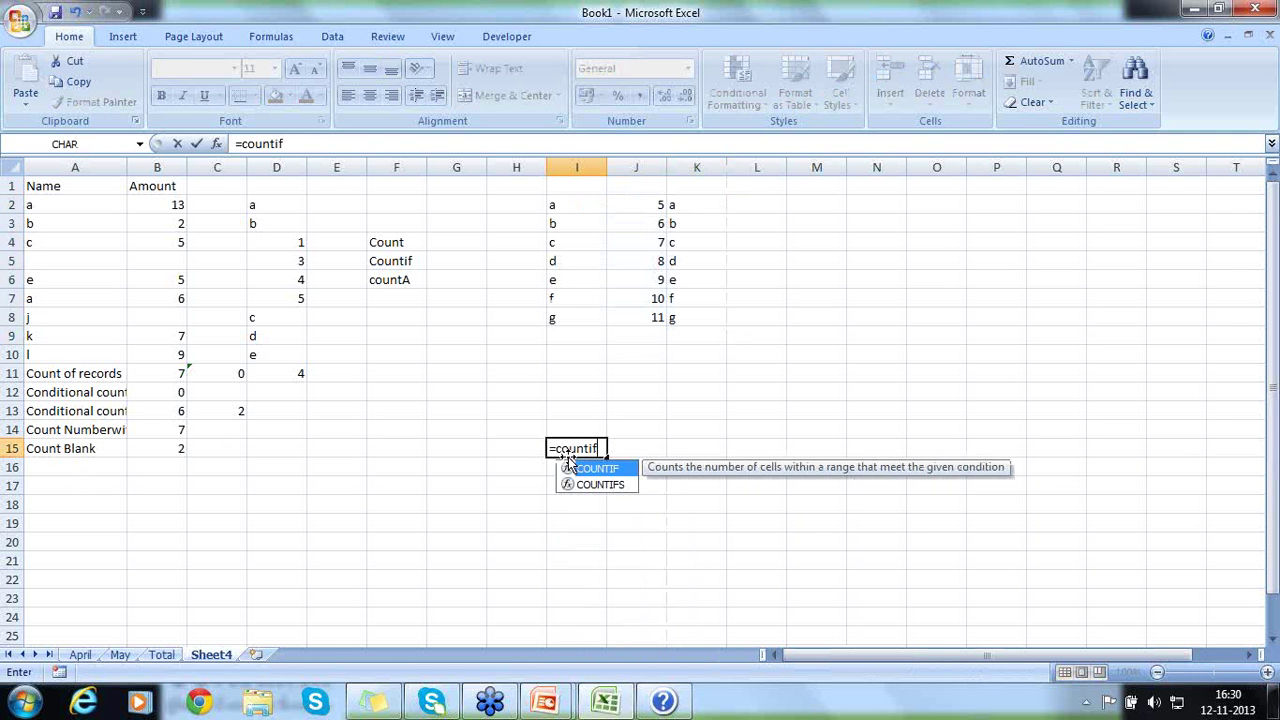
type("s(")
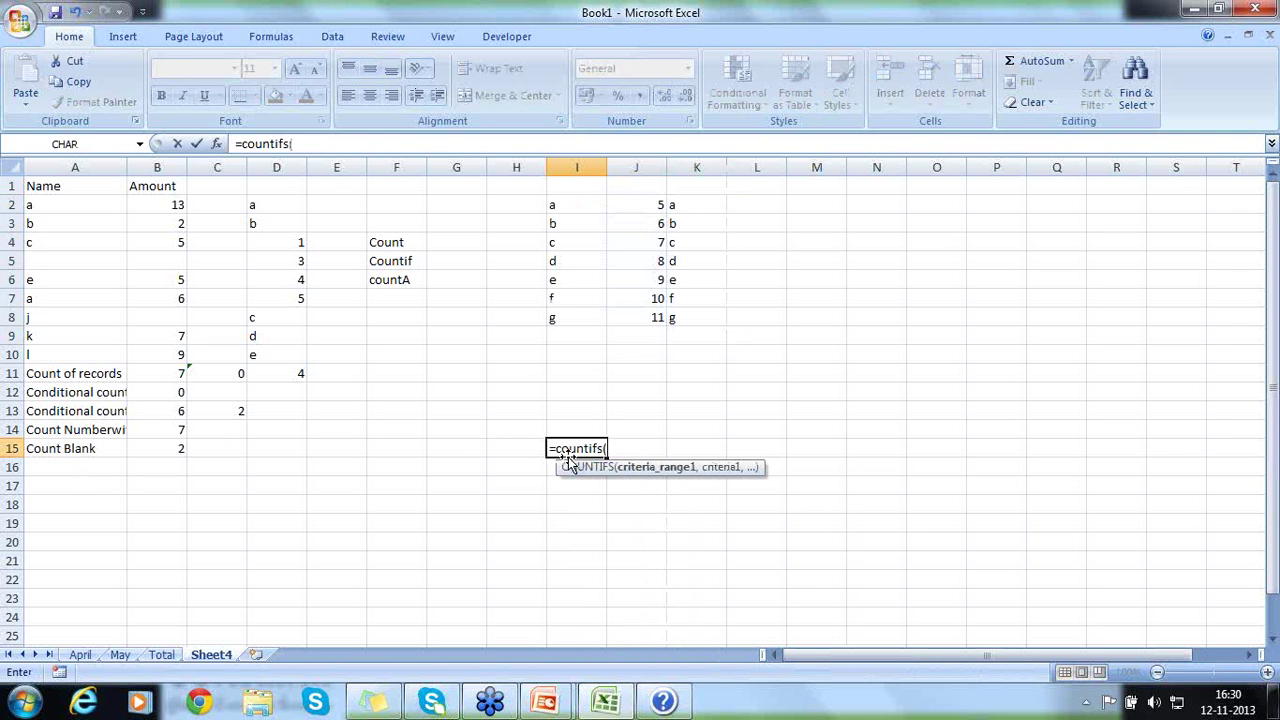
left_click_drag(557, 205, 579, 318)
type(",")
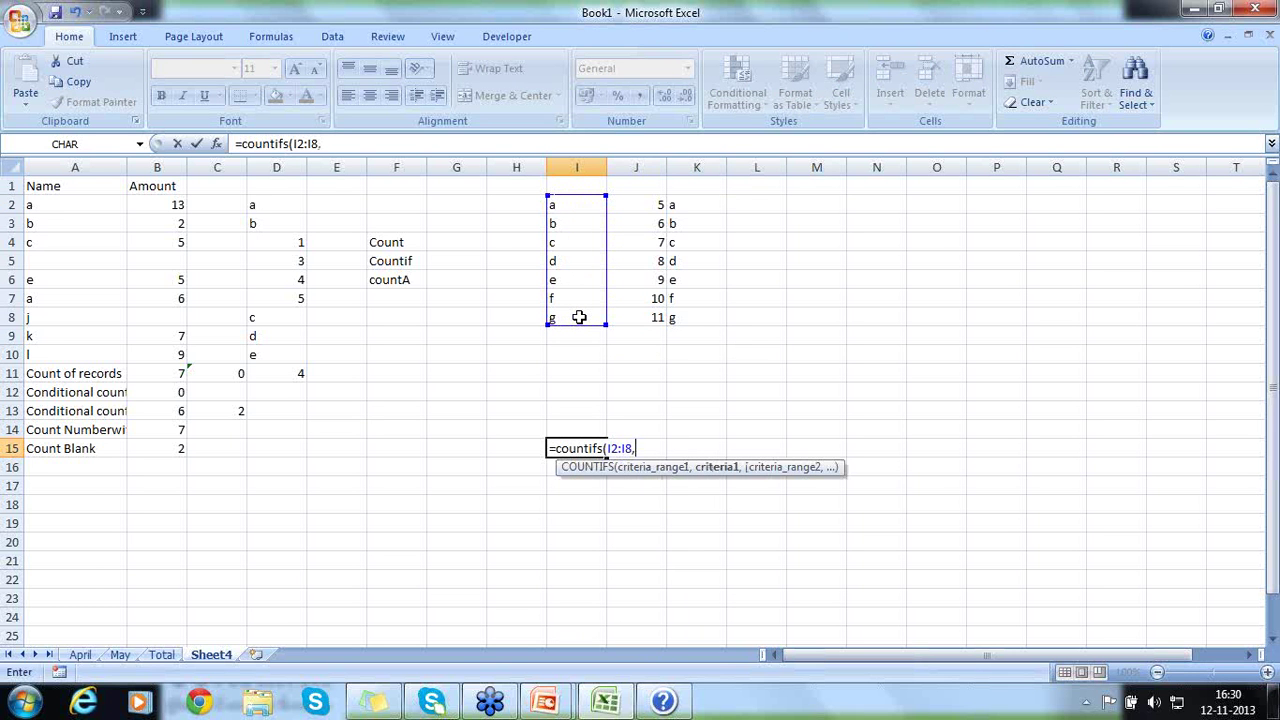
type("\"=a\",")
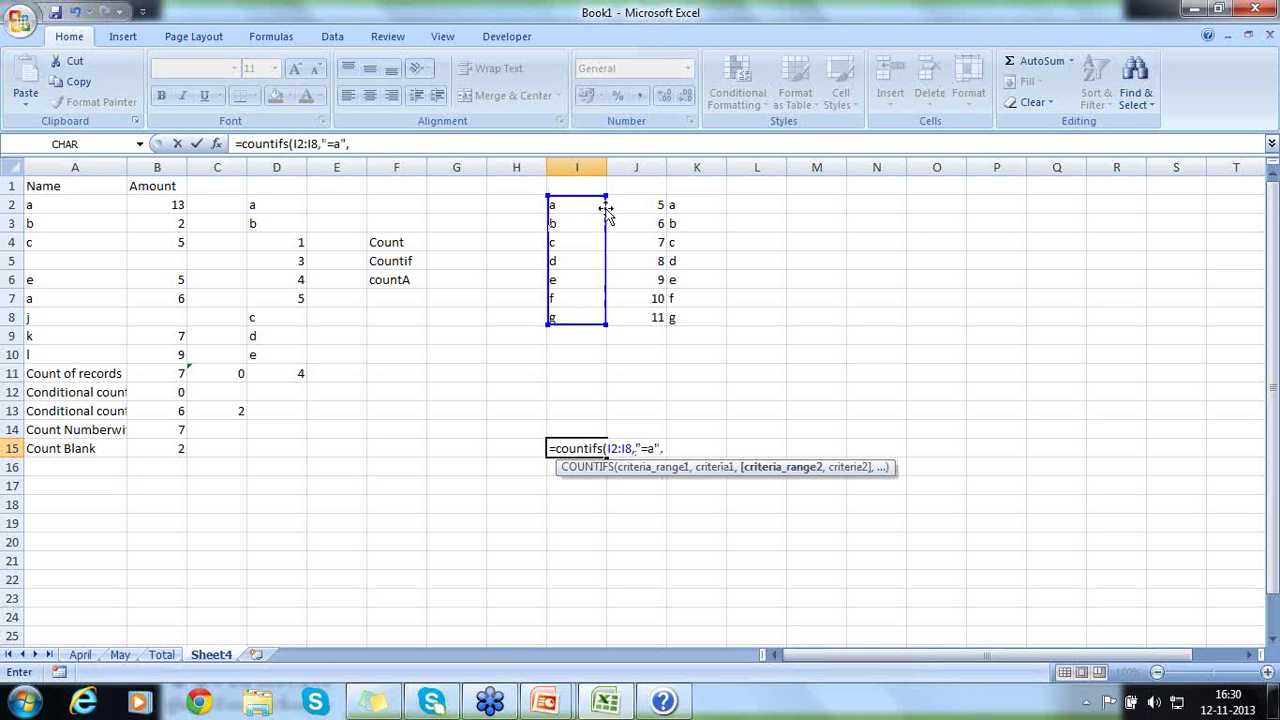
left_click_drag(686, 206, 688, 330)
type(",")
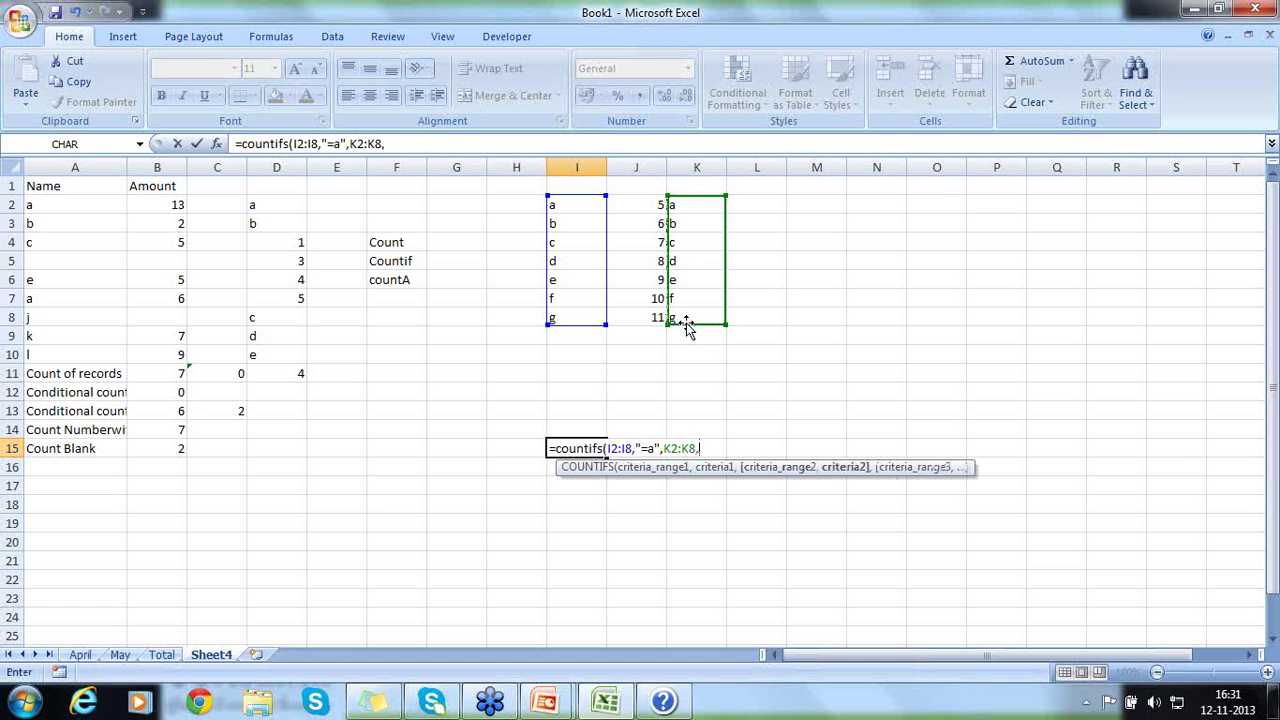
type("\"=b\"")
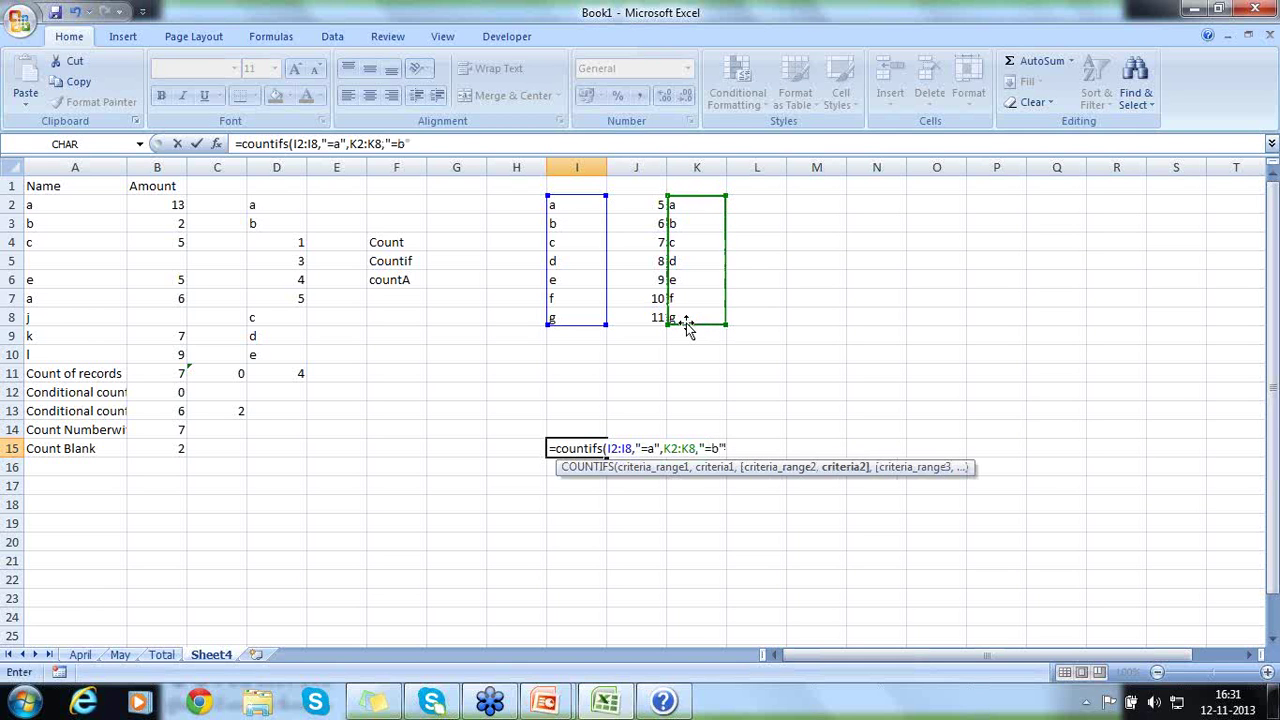